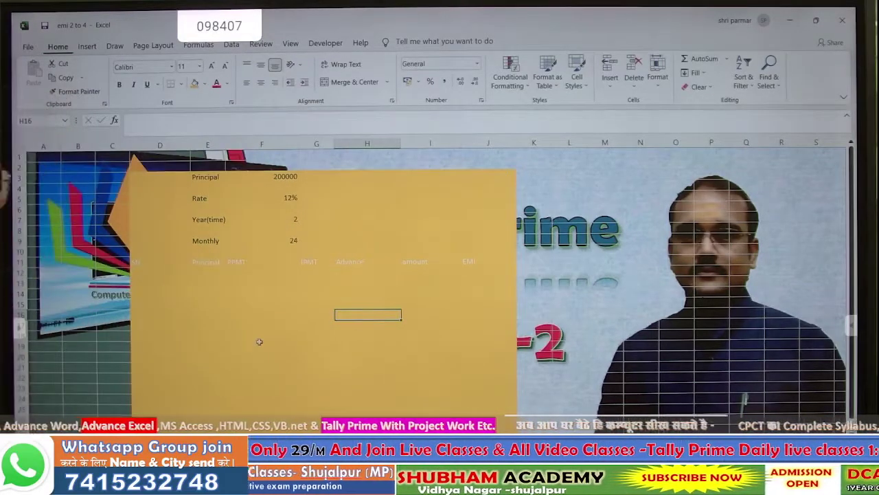
Format the Principal label in E3 in red at font size 16 and widen column E to fit it.
{"action": "left_click", "coordinate": [217, 177]}
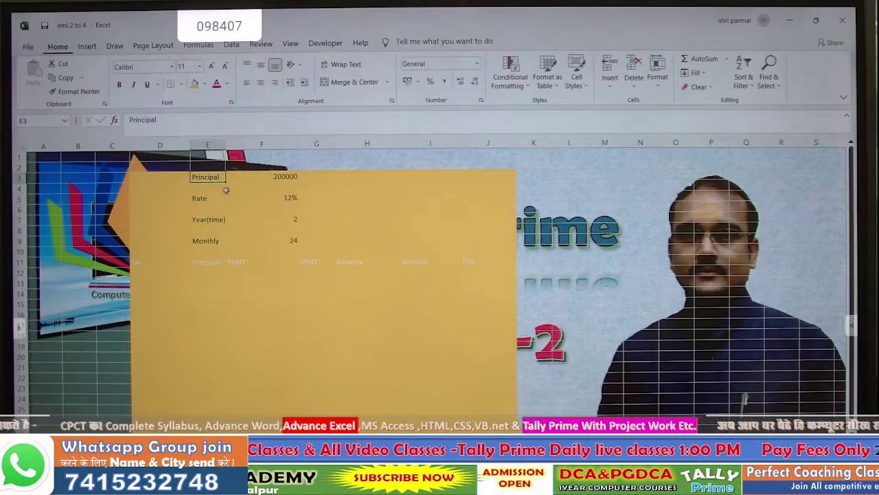
{"action": "left_click", "coordinate": [219, 85]}
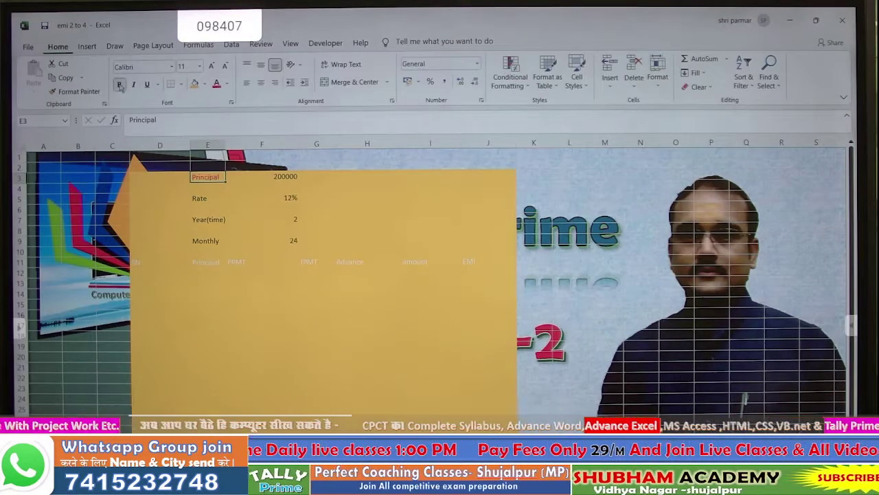
{"action": "left_click", "coordinate": [211, 66]}
{"action": "left_click", "coordinate": [120, 88]}
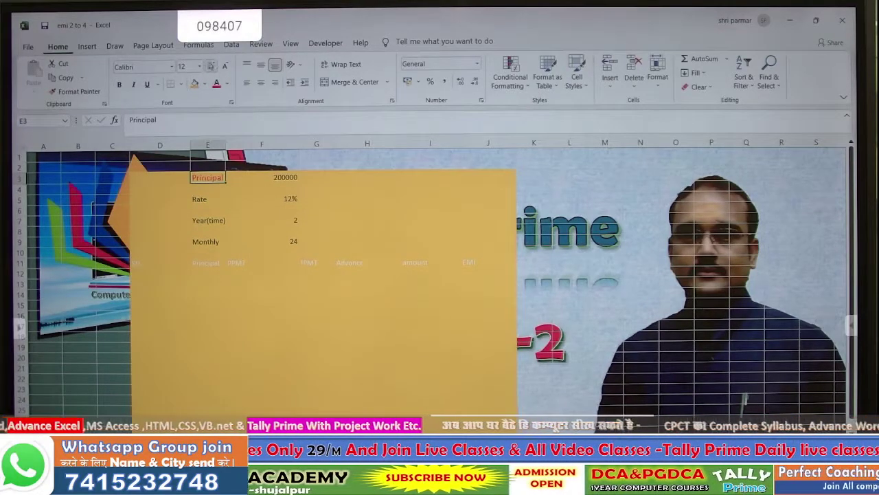
{"action": "left_click", "coordinate": [213, 66]}
{"action": "left_click", "coordinate": [212, 66]}
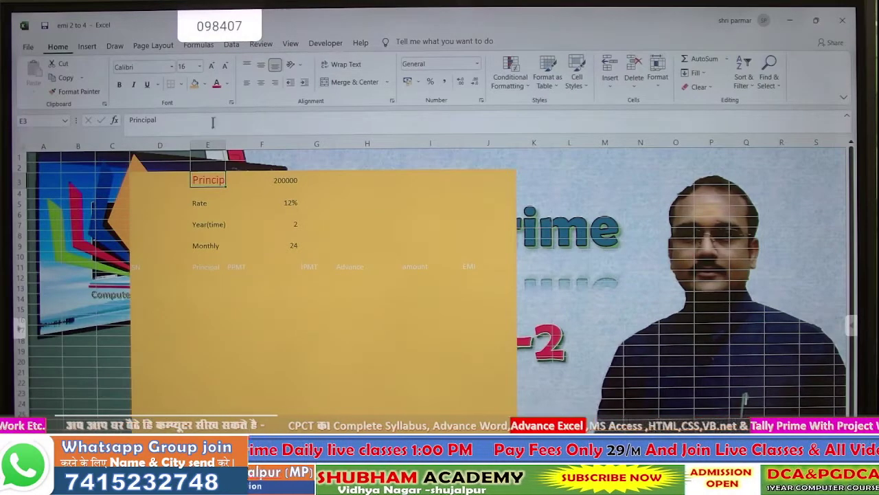
{"action": "double_click", "coordinate": [226, 145]}
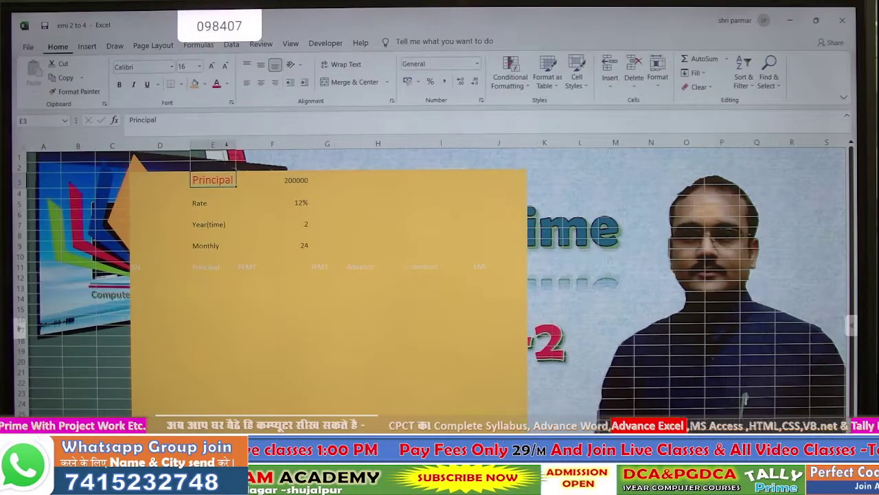
Make the Rate label in E5 bold at size 12 and centre the rate value in F5 horizontally.
{"action": "left_click", "coordinate": [222, 204]}
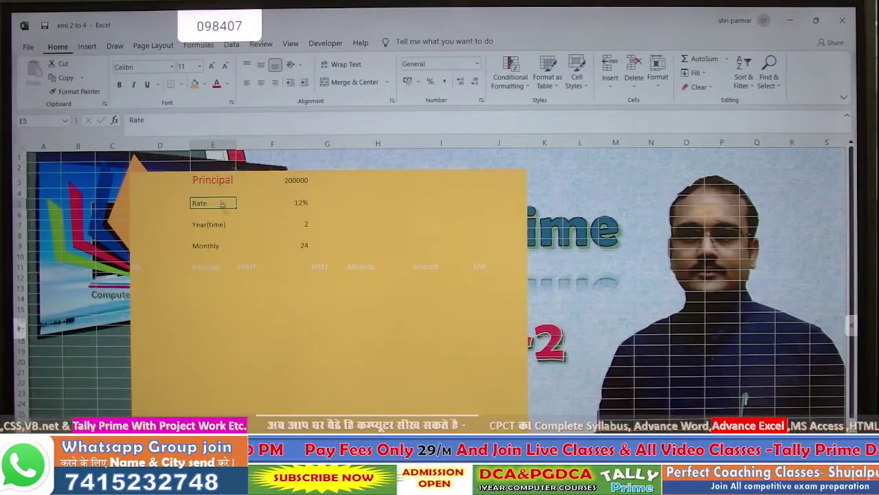
{"action": "left_click", "coordinate": [211, 66]}
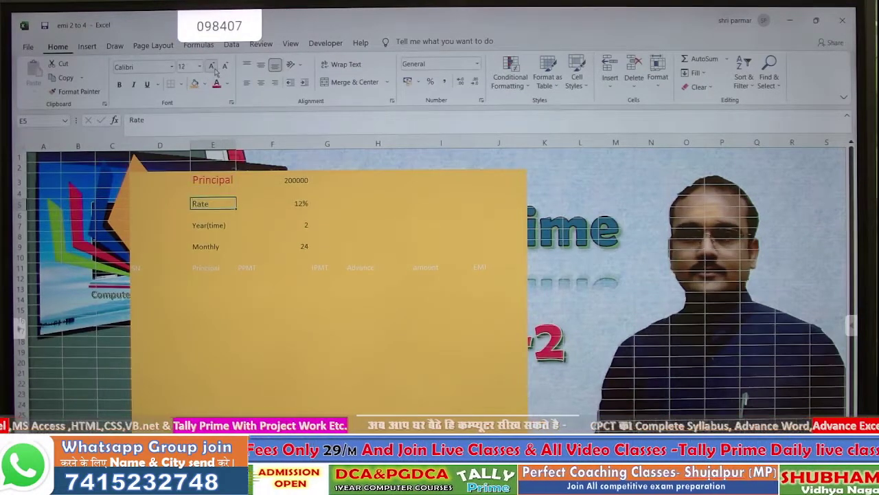
{"action": "left_click", "coordinate": [119, 84]}
{"action": "left_click", "coordinate": [305, 200]}
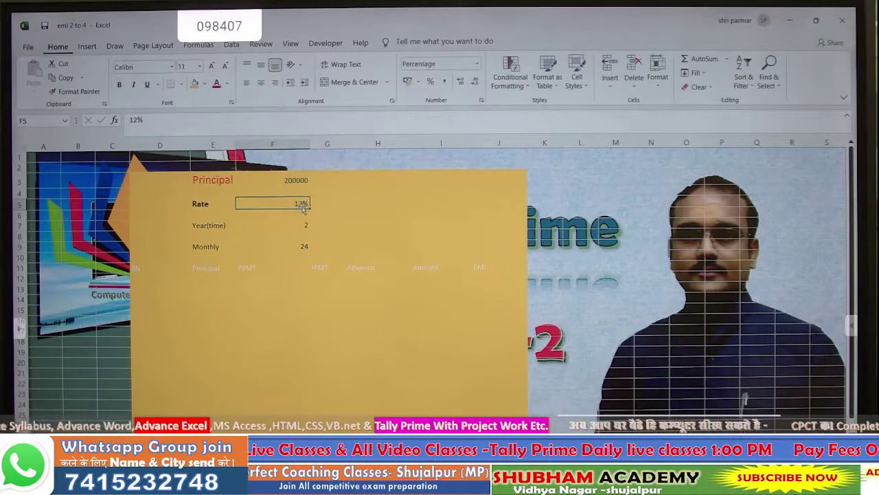
{"action": "left_click", "coordinate": [262, 82]}
Centre the principal amount in F3 horizontally and vertically and make it bold.
{"action": "left_click", "coordinate": [274, 178]}
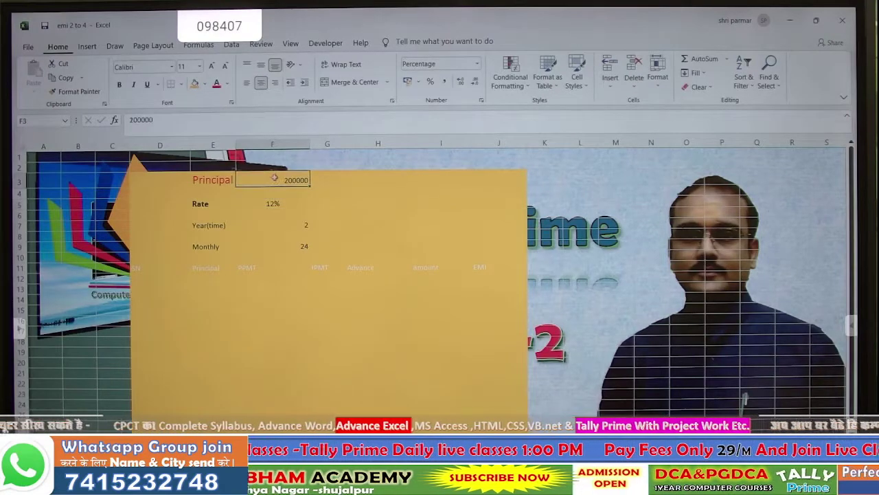
{"action": "left_click", "coordinate": [261, 64]}
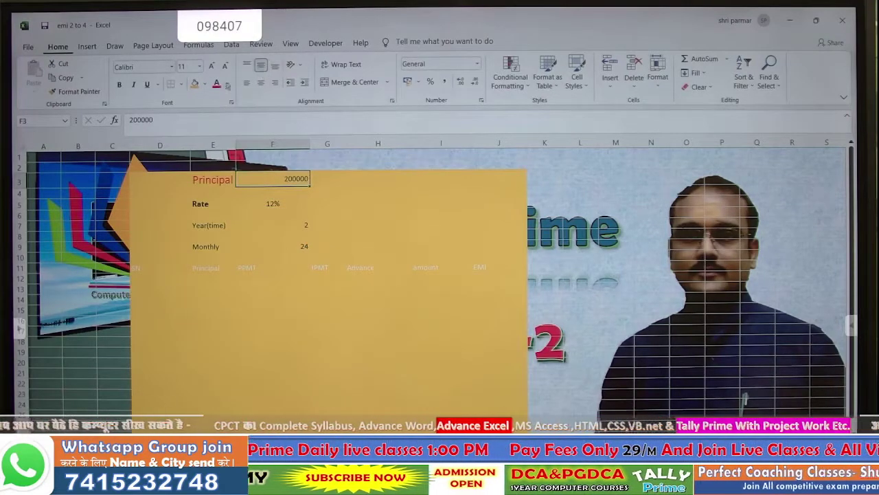
{"action": "left_click", "coordinate": [261, 83]}
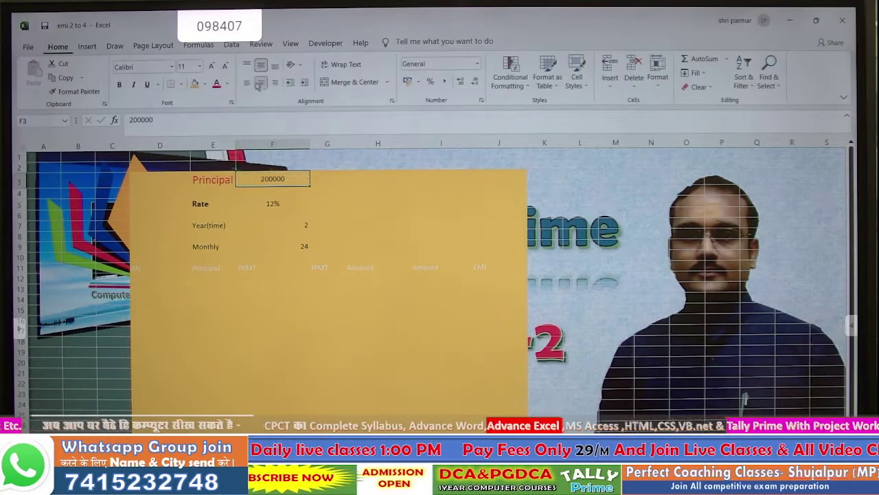
{"action": "left_click", "coordinate": [120, 85]}
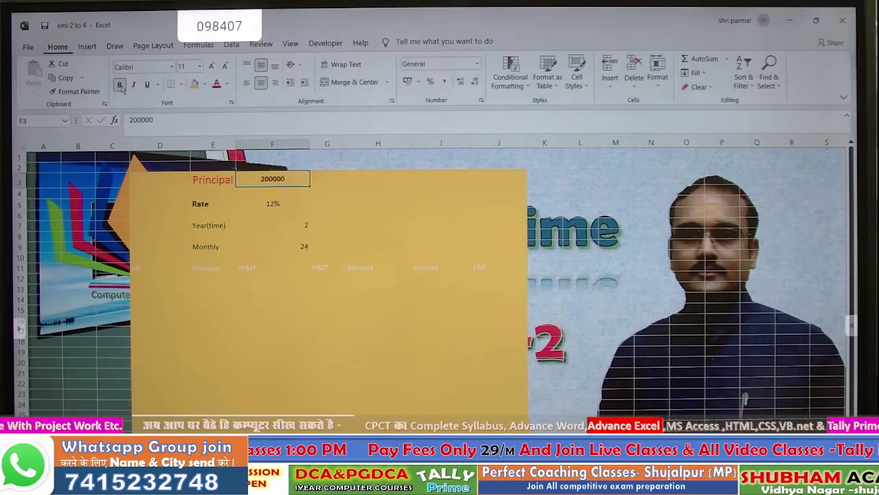
Centre the Year(time) label in E7 horizontally and vertically and make it bold.
{"action": "left_click", "coordinate": [277, 244]}
{"action": "left_click", "coordinate": [232, 227]}
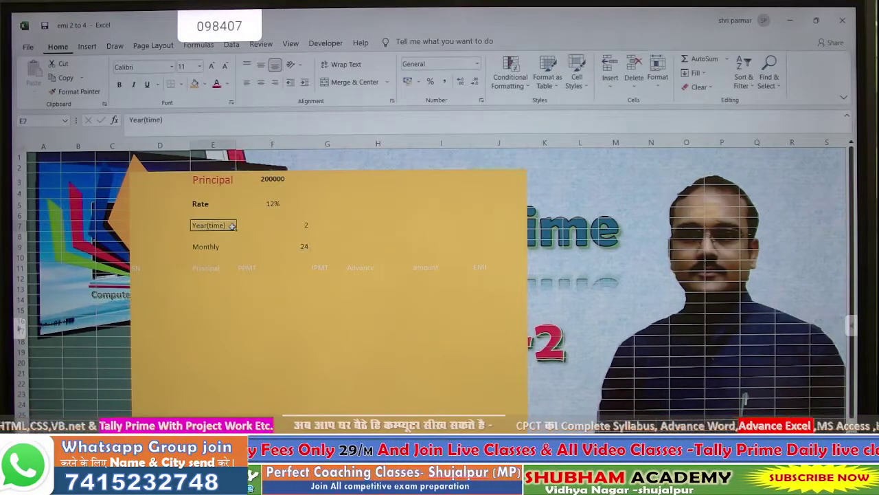
{"action": "left_click", "coordinate": [262, 82]}
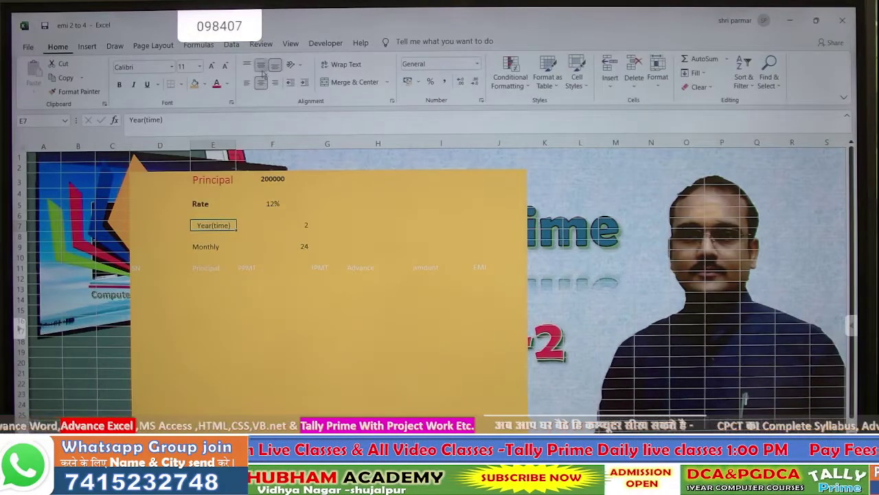
{"action": "left_click", "coordinate": [261, 66]}
{"action": "left_click", "coordinate": [119, 85]}
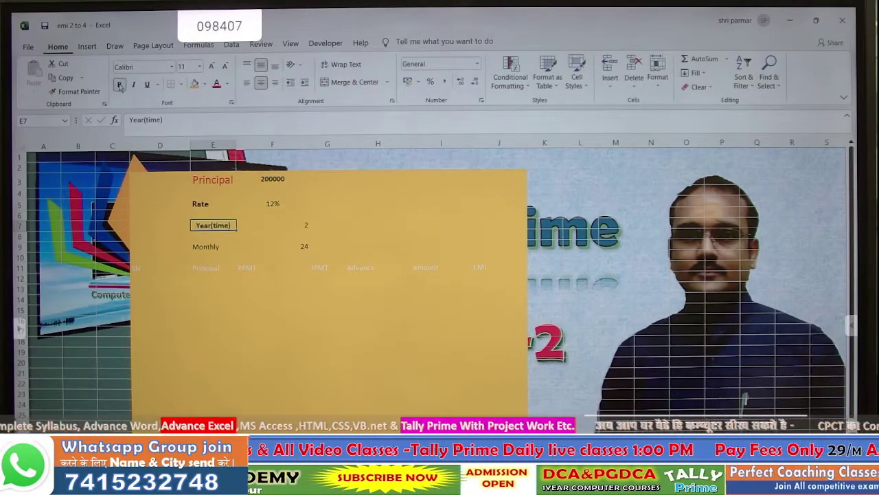
Centre the Year(time) value in F7 horizontally and set it to 3.
{"action": "left_click", "coordinate": [275, 224]}
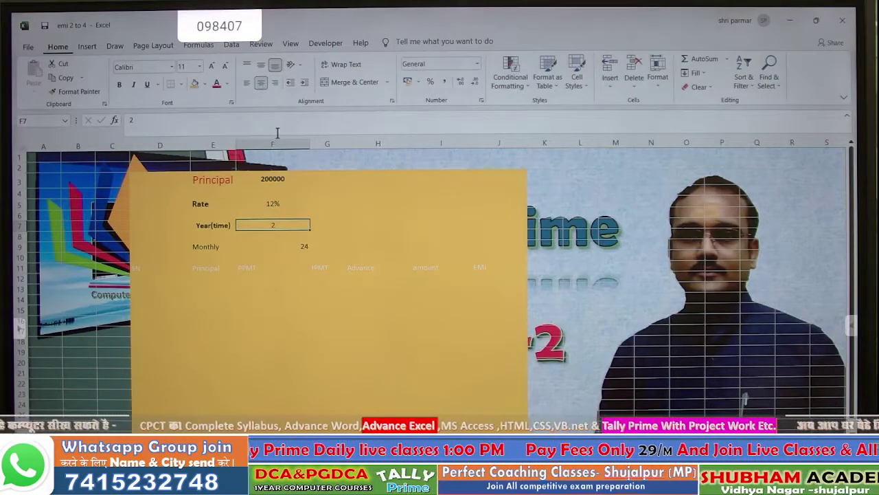
{"action": "type", "text": "3"}
{"action": "key", "text": "Return"}
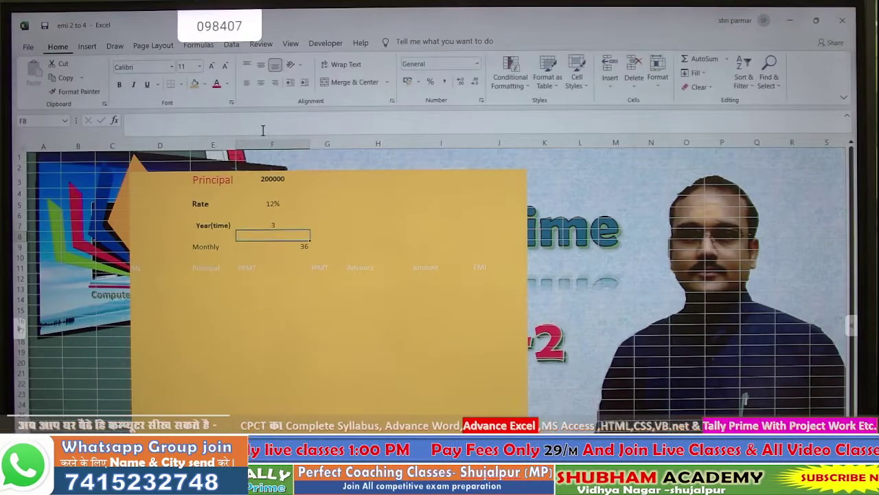
Centre the Monthly value in F9 horizontally.
{"action": "left_click", "coordinate": [207, 246]}
{"action": "left_click", "coordinate": [295, 244]}
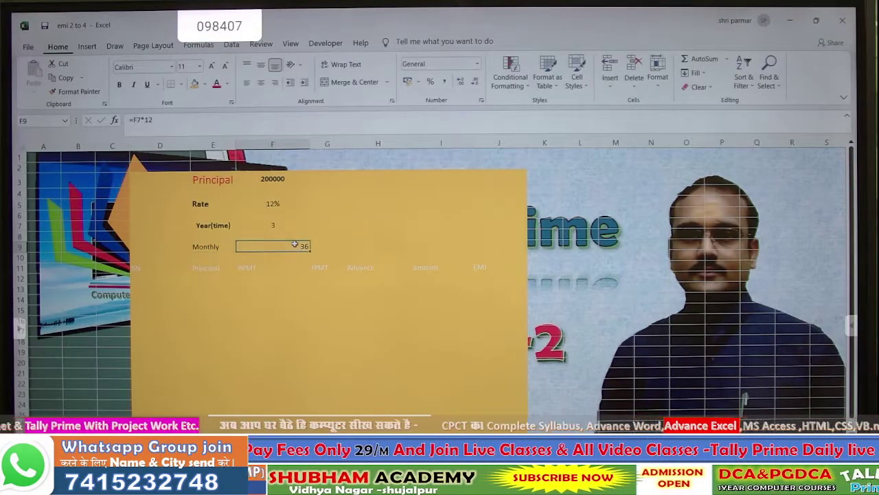
{"action": "left_click", "coordinate": [262, 82]}
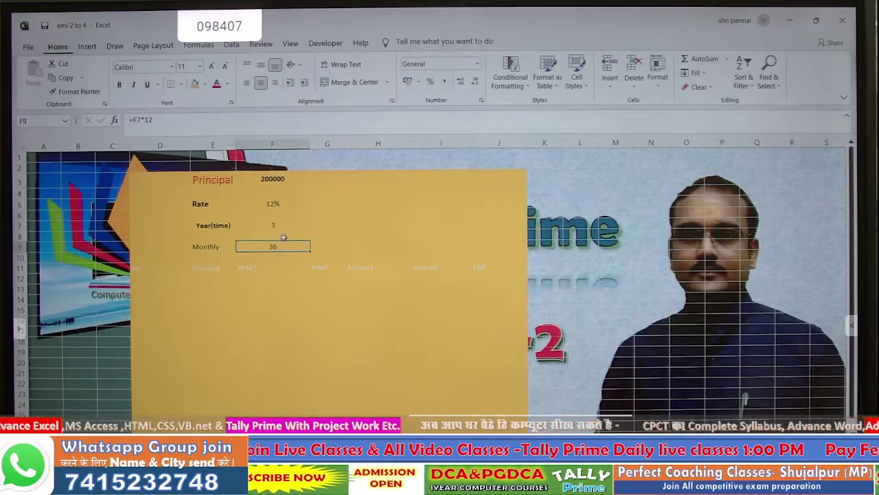
Inspect how the Monthly formula in F9 refers to the Year(time) value in F7.
{"action": "left_click", "coordinate": [265, 226]}
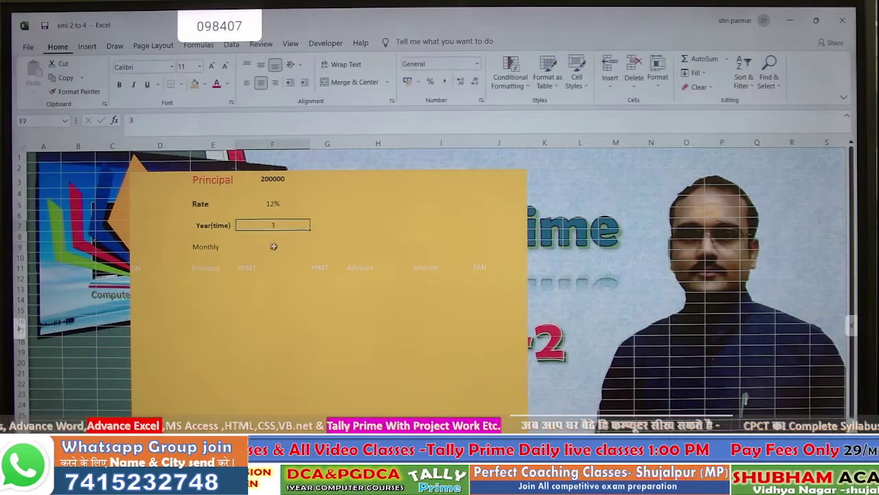
{"action": "left_click", "coordinate": [271, 246]}
{"action": "double_click", "coordinate": [272, 246]}
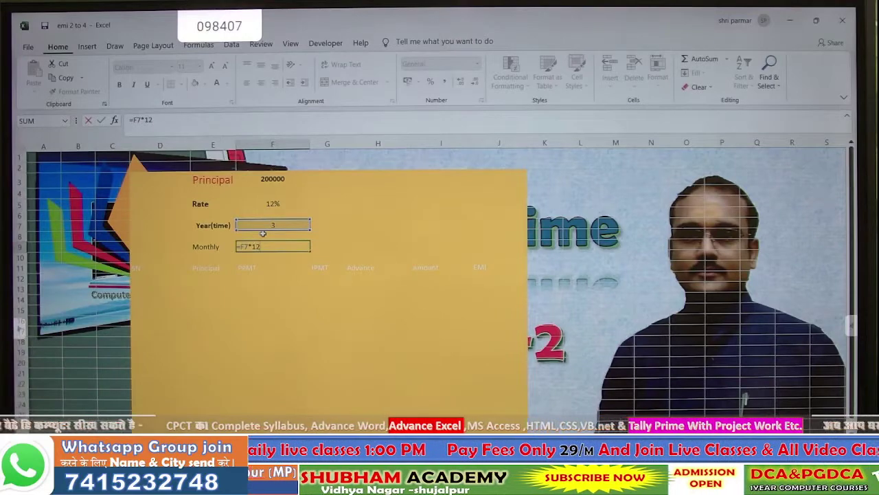
{"action": "key", "text": "Return"}
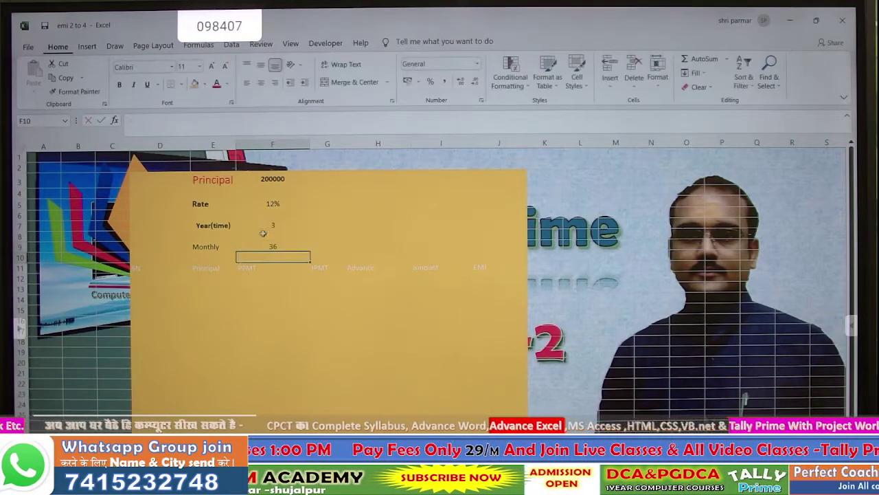
Try a Year(time) value of 1 in F7.
{"action": "left_click", "coordinate": [273, 224]}
{"action": "type", "text": "1"}
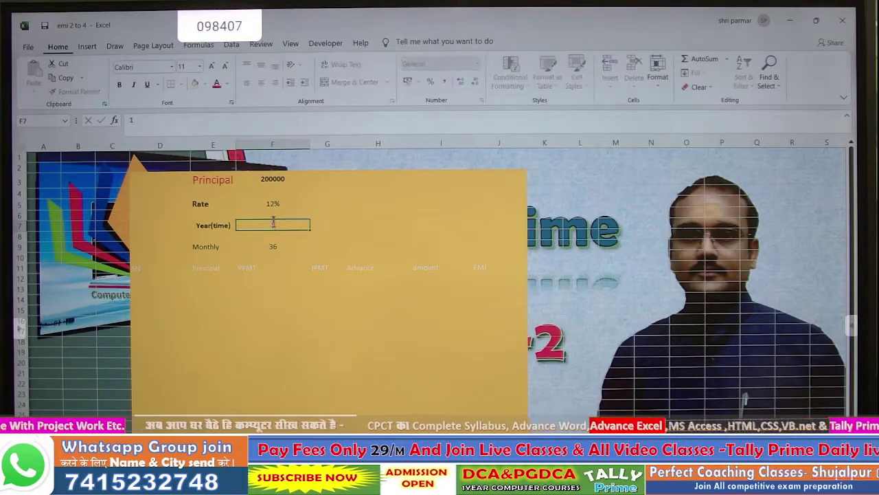
{"action": "key", "text": "Return"}
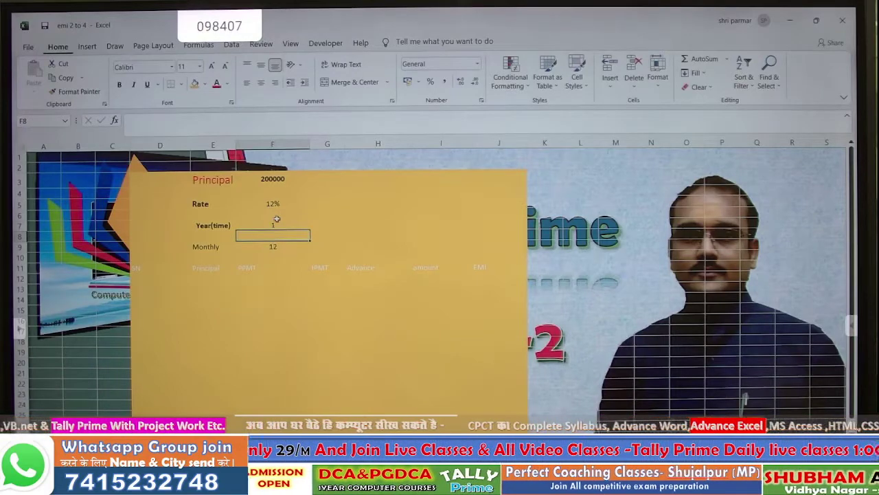
Set the Year(time) value in F7 to 10 and check the Monthly formula cell F9.
{"action": "left_click", "coordinate": [281, 227]}
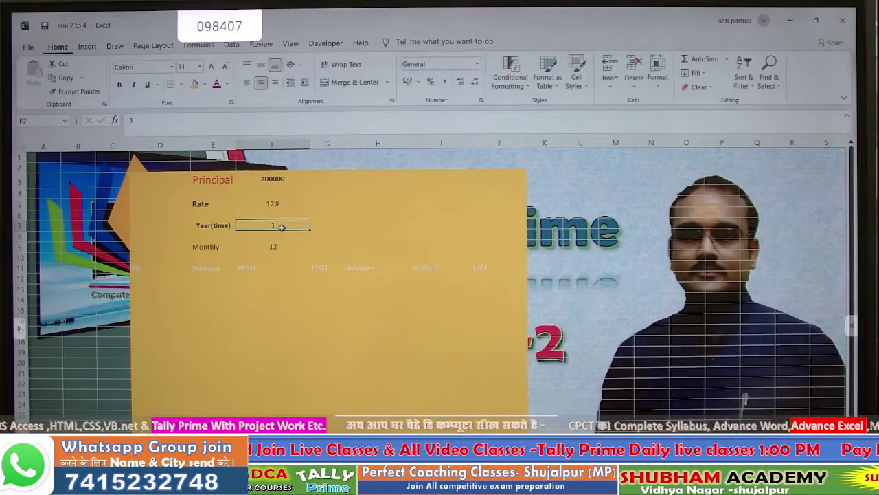
{"action": "type", "text": "10"}
{"action": "key", "text": "Return"}
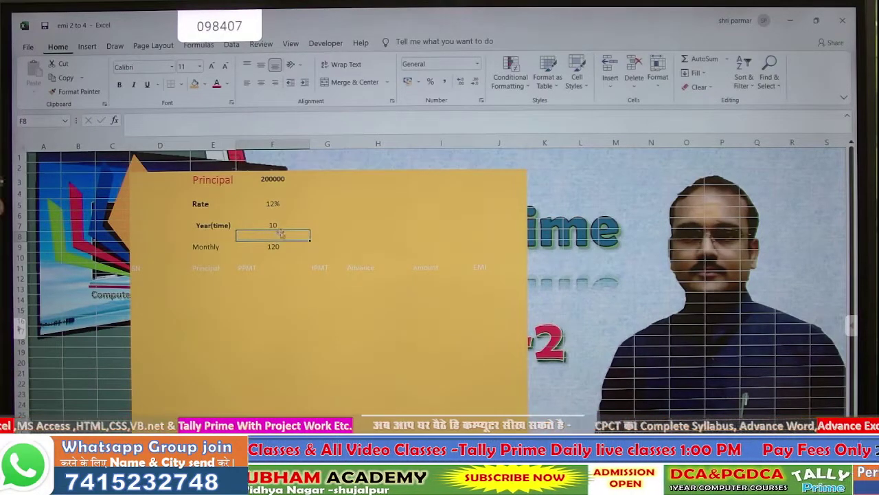
{"action": "left_click", "coordinate": [274, 254]}
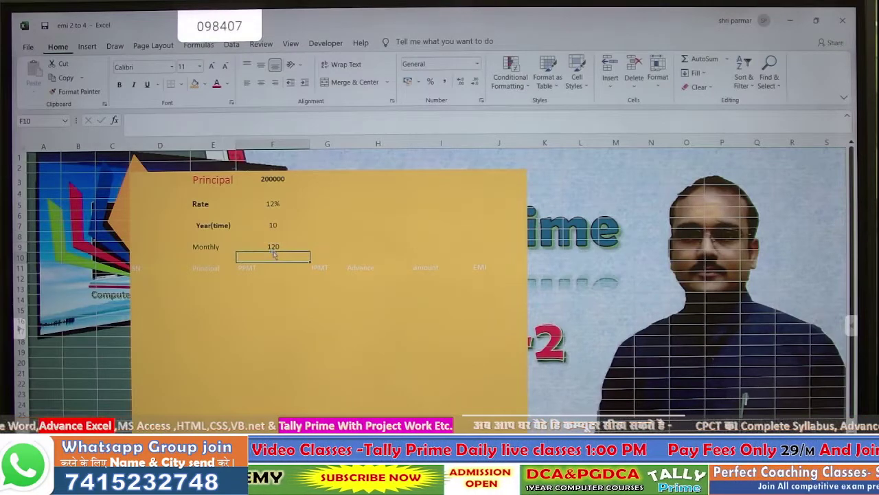
{"action": "left_click", "coordinate": [275, 245]}
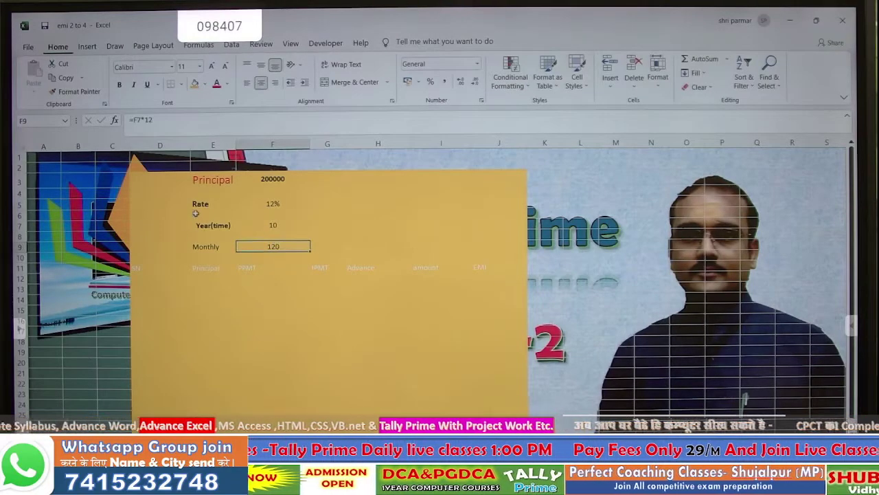
Centre the contents of D5:I9 horizontally, covering the Rate, Year(time) and Monthly rows.
{"action": "left_click_drag", "start_coordinate": [154, 198], "coordinate": [457, 241]}
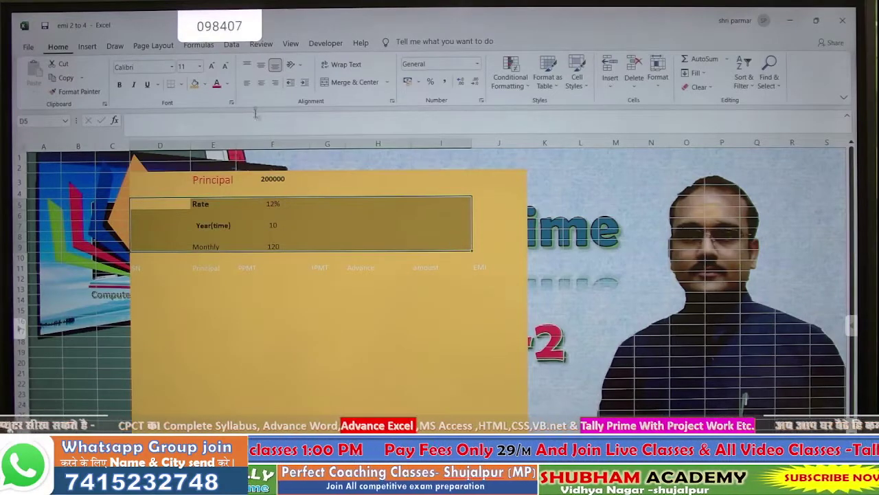
{"action": "left_click", "coordinate": [261, 83]}
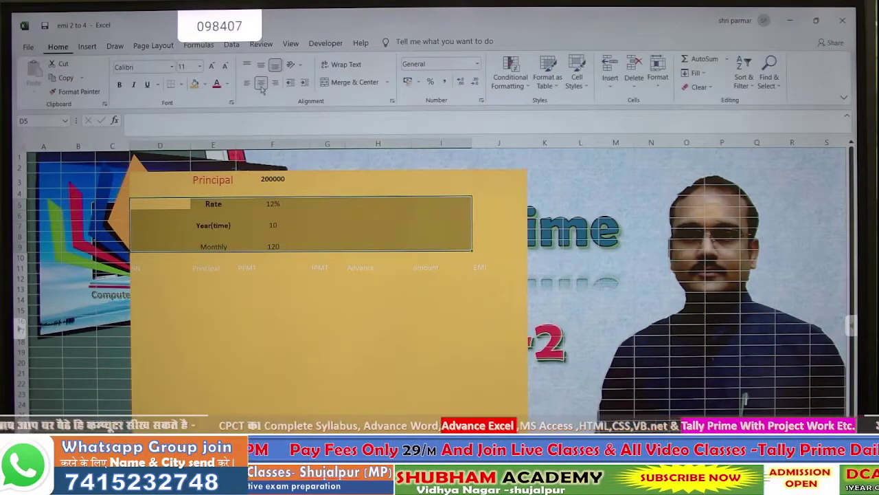
{"action": "left_click", "coordinate": [306, 342]}
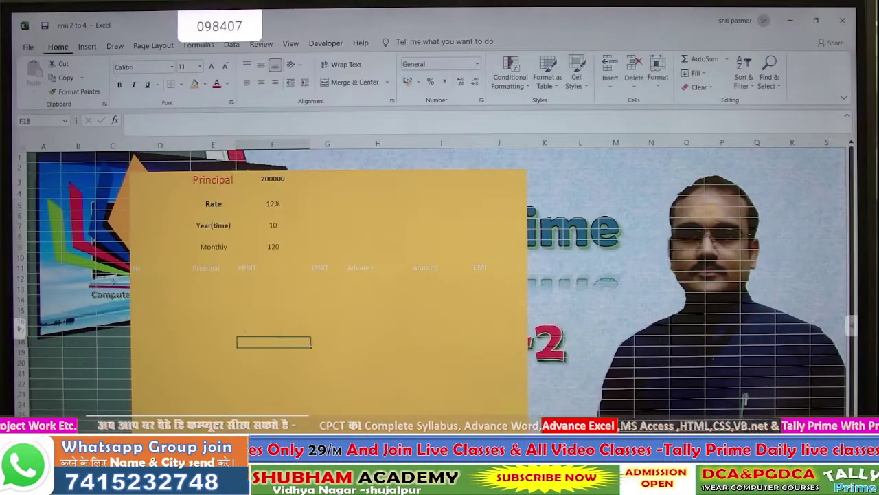
Centre the heading row D11:J11, from SN to EMI, horizontally and make it bold.
{"action": "left_click_drag", "start_coordinate": [134, 268], "coordinate": [503, 268]}
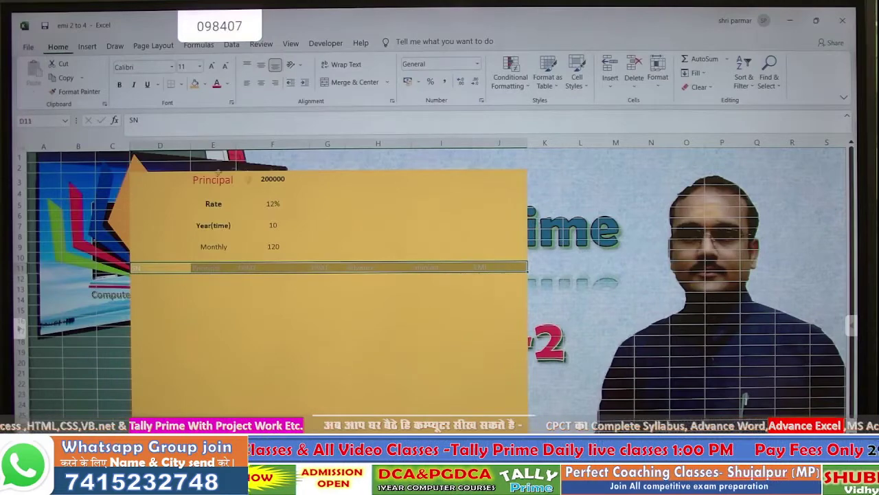
{"action": "left_click", "coordinate": [261, 82]}
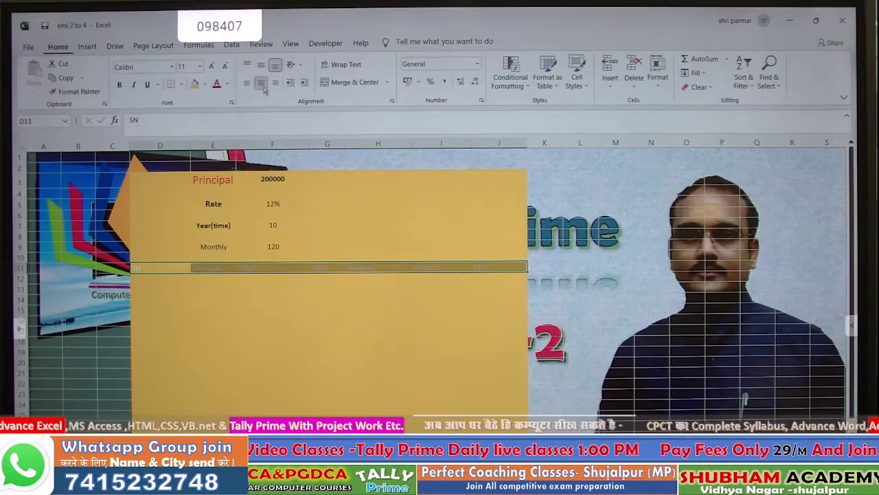
{"action": "left_click", "coordinate": [119, 84]}
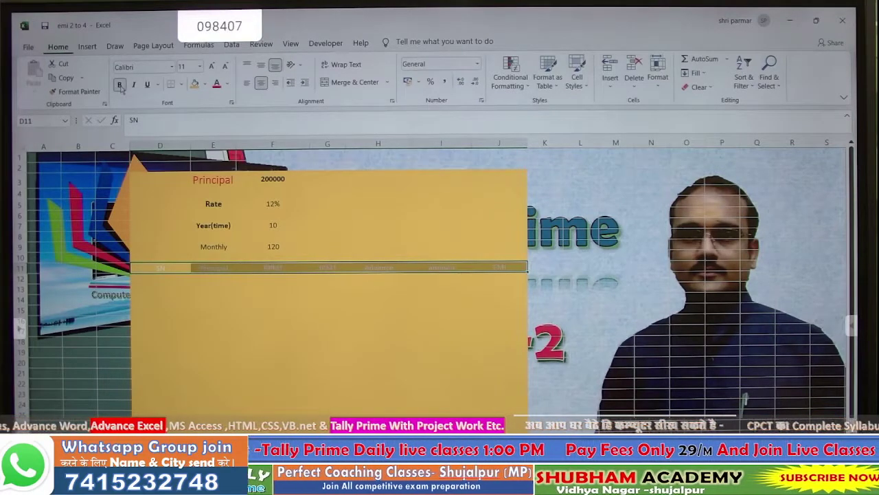
Fill the heading row D11:J11 with dark brown and enlarge its text to size 14.
{"action": "left_click", "coordinate": [205, 83]}
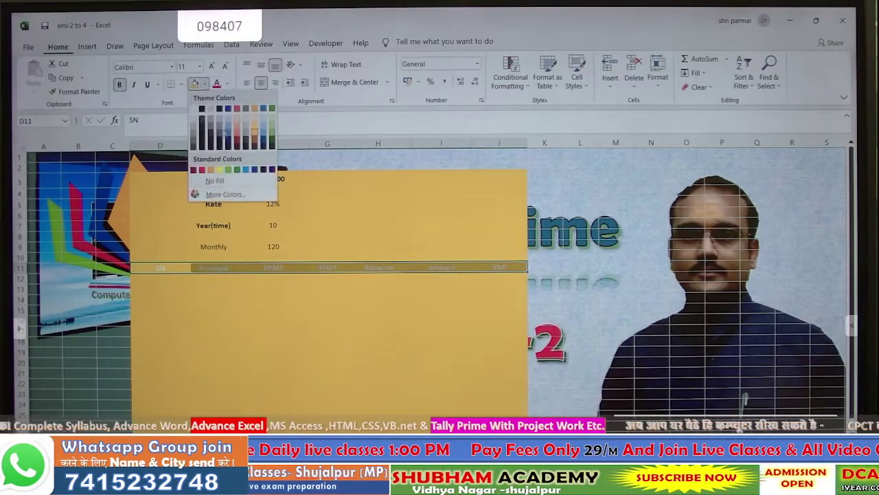
{"action": "left_click", "coordinate": [254, 145]}
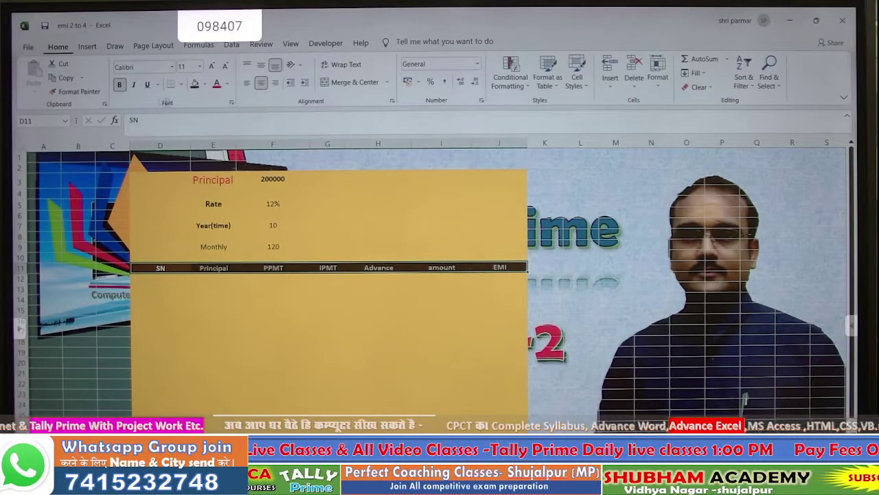
{"action": "left_click", "coordinate": [213, 66]}
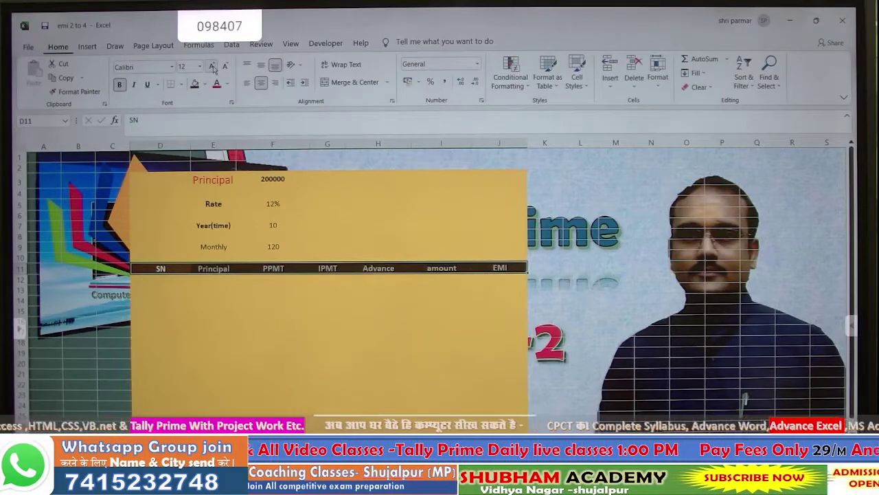
{"action": "left_click", "coordinate": [213, 66]}
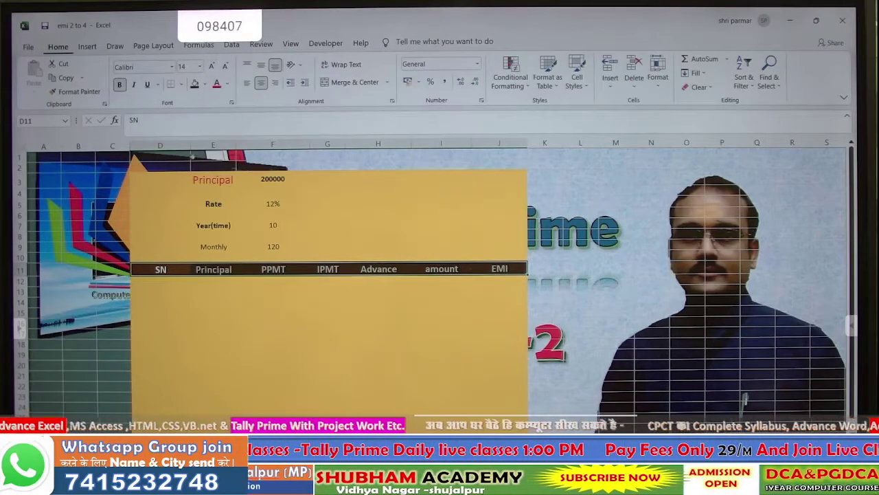
Narrow the SN column and number its cells D12:D23 from 1 to 12 as a filled series.
{"action": "left_click_drag", "start_coordinate": [187, 145], "coordinate": [168, 145]}
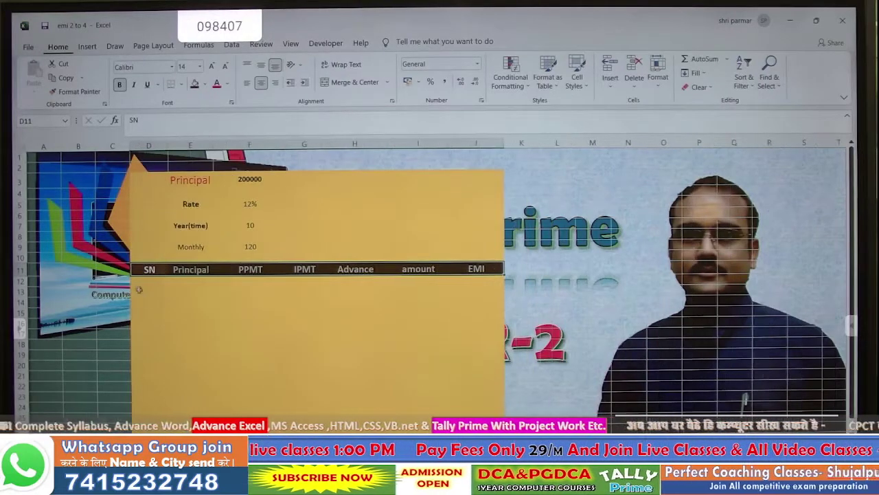
{"action": "left_click", "coordinate": [148, 284]}
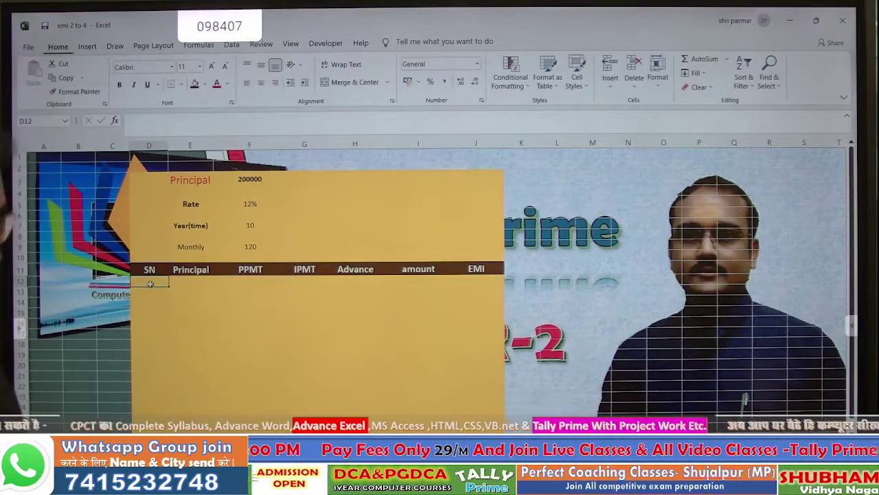
{"action": "type", "text": "1"}
{"action": "key", "text": "Return"}
{"action": "type", "text": "2"}
{"action": "key", "text": "Return"}
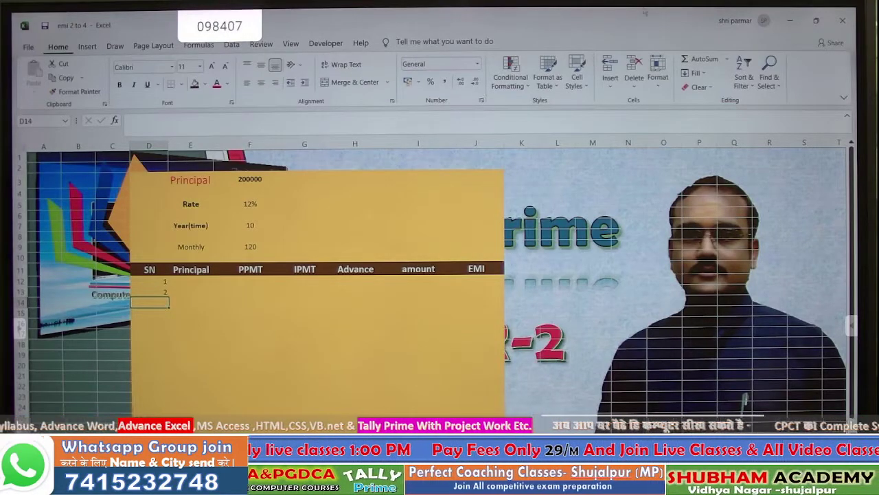
{"action": "left_click", "coordinate": [159, 279]}
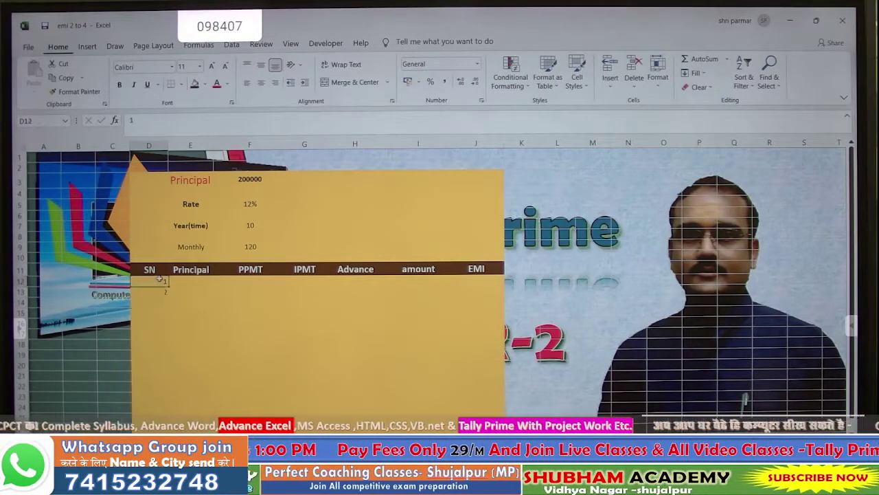
{"action": "left_click_drag", "start_coordinate": [159, 279], "coordinate": [175, 406]}
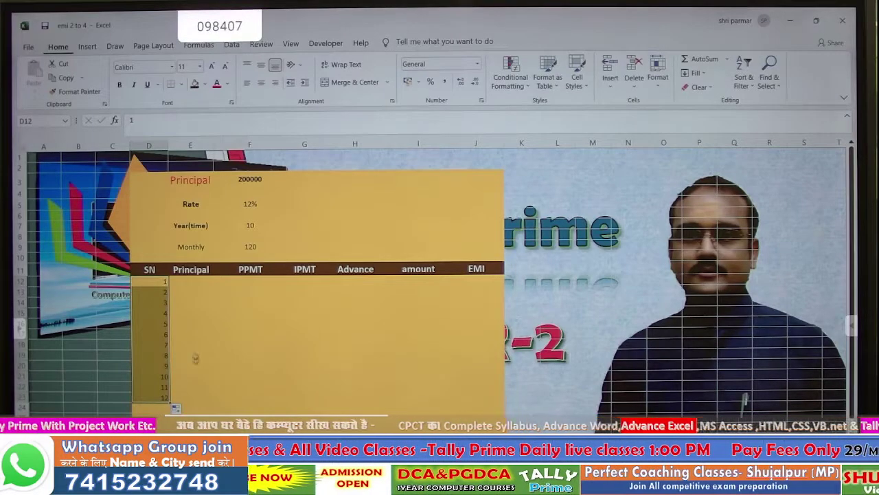
Link the first Principal cell E12 to the loan principal with the formula =F3.
{"action": "left_click", "coordinate": [178, 282]}
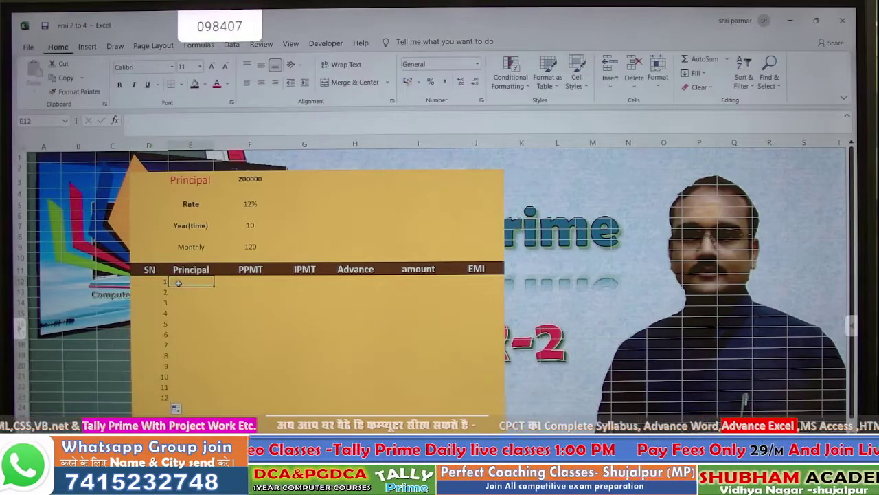
{"action": "type", "text": "="}
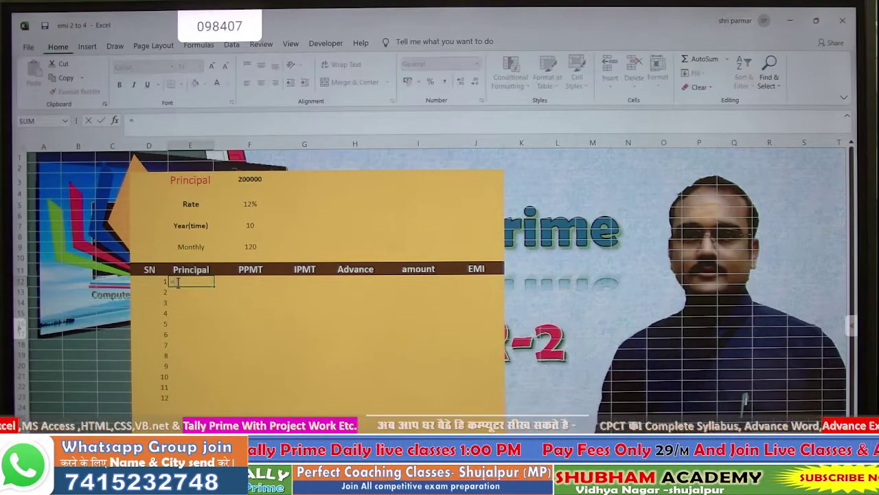
{"action": "left_click", "coordinate": [235, 179]}
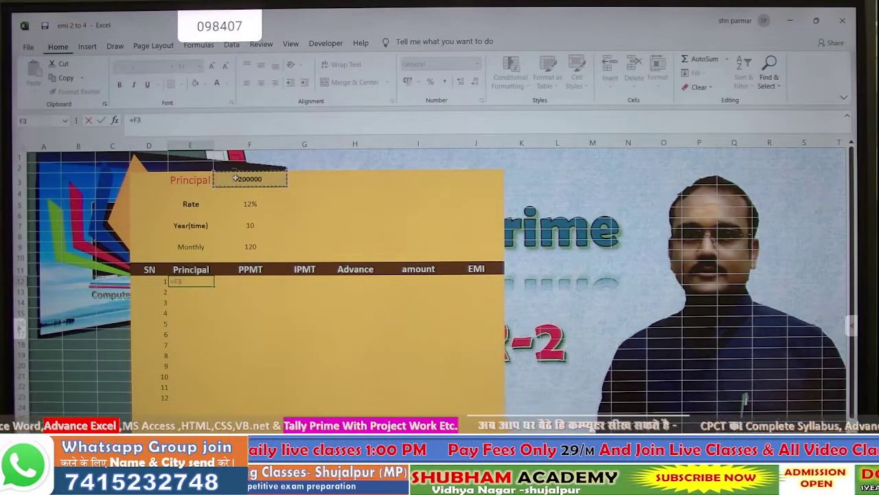
{"action": "key", "text": "Return"}
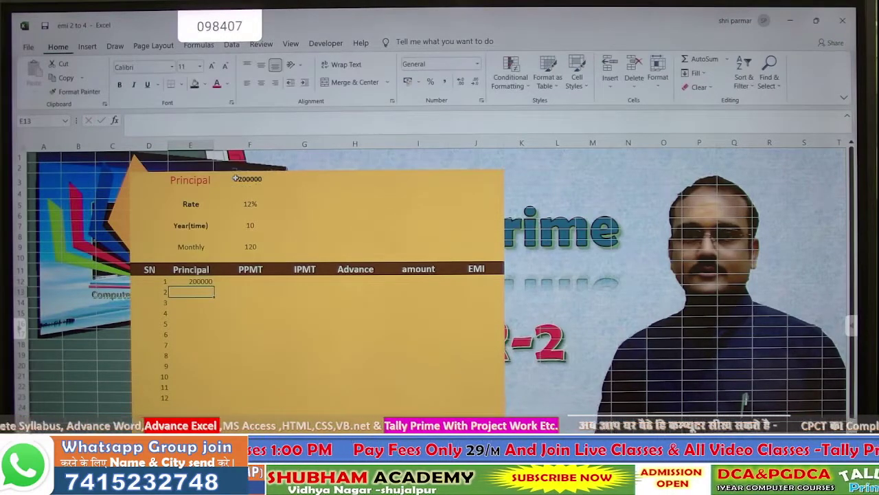
Set the loan principal in F3 to 500000.
{"action": "left_click", "coordinate": [235, 179]}
{"action": "type", "text": "50"}
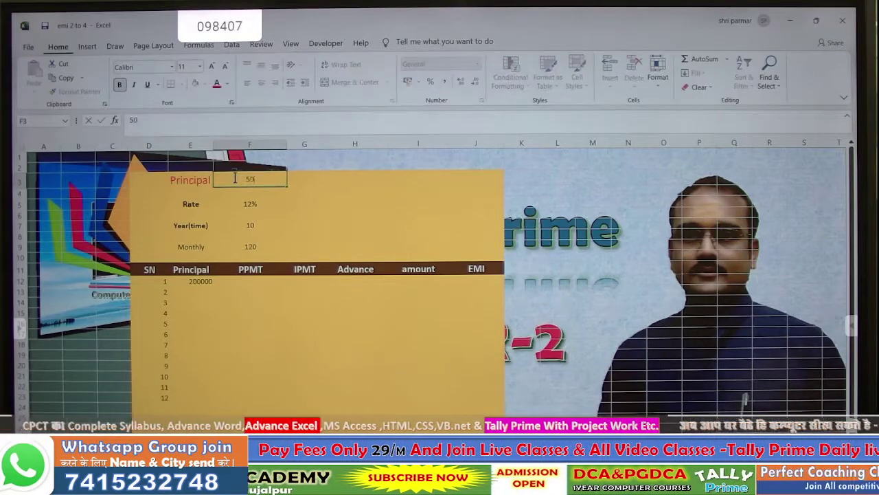
{"action": "type", "text": "0000"}
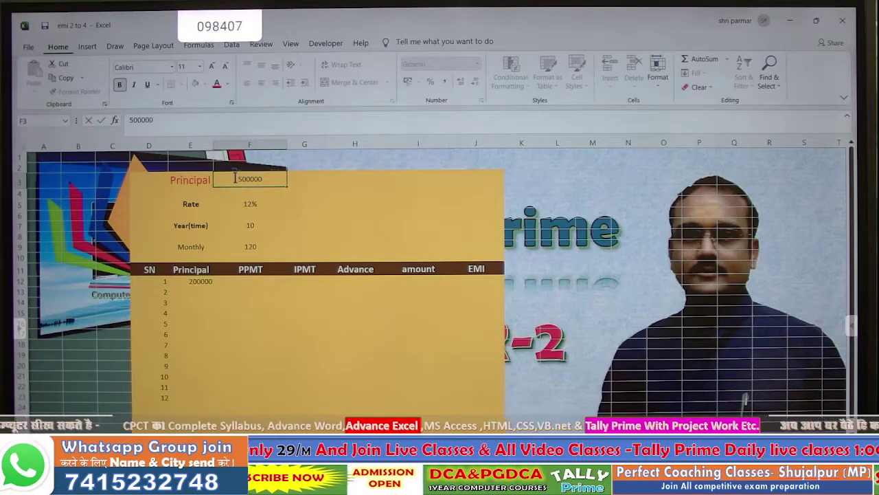
{"action": "key", "text": "Return"}
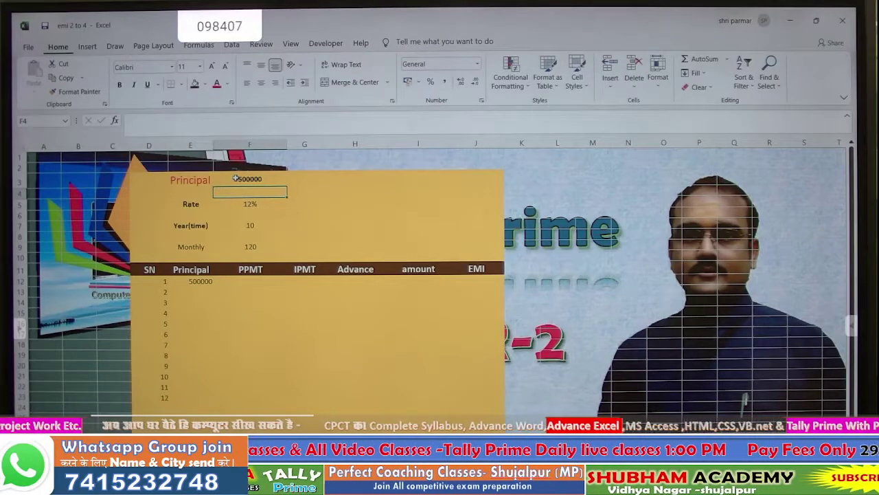
Set the Year(time) value in F7 to 1.
{"action": "left_click", "coordinate": [244, 283]}
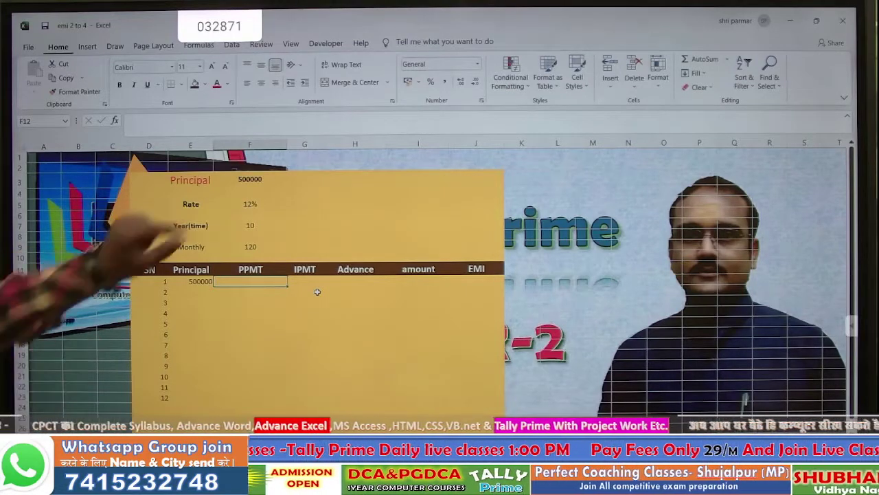
{"action": "key", "text": "Up"}
{"action": "key", "text": "Up"}
{"action": "key", "text": "Up"}
{"action": "key", "text": "Up"}
{"action": "key", "text": "Up"}
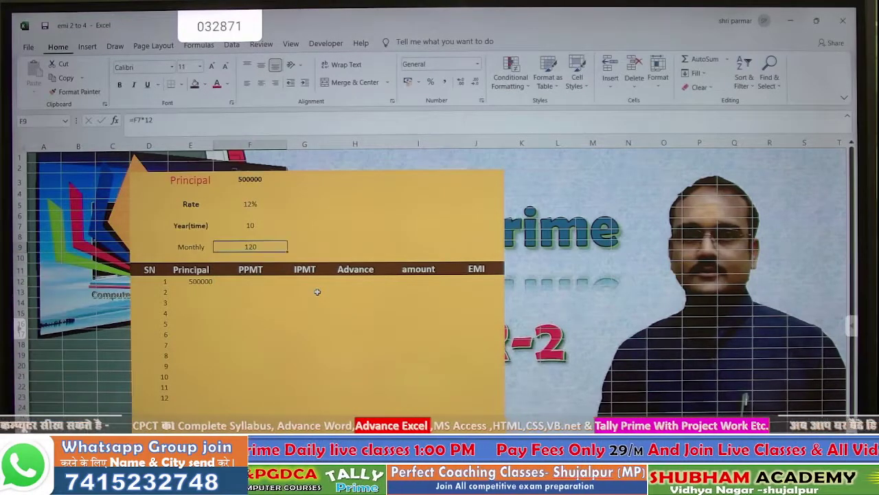
{"action": "type", "text": "1"}
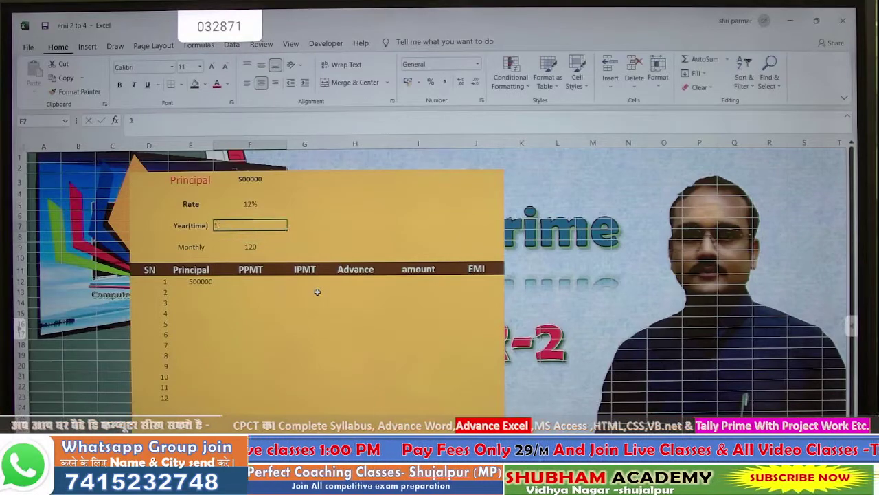
{"action": "key", "text": "Return"}
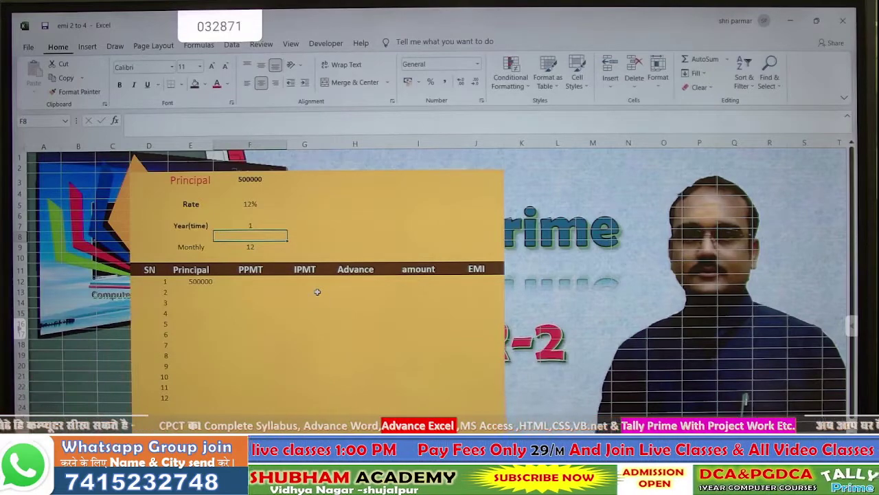
Enter the formula =PMT(F5/12,D12,F3) in the first PPMT cell F12, using the monthly rate, serial number and principal.
{"action": "left_click", "coordinate": [241, 281]}
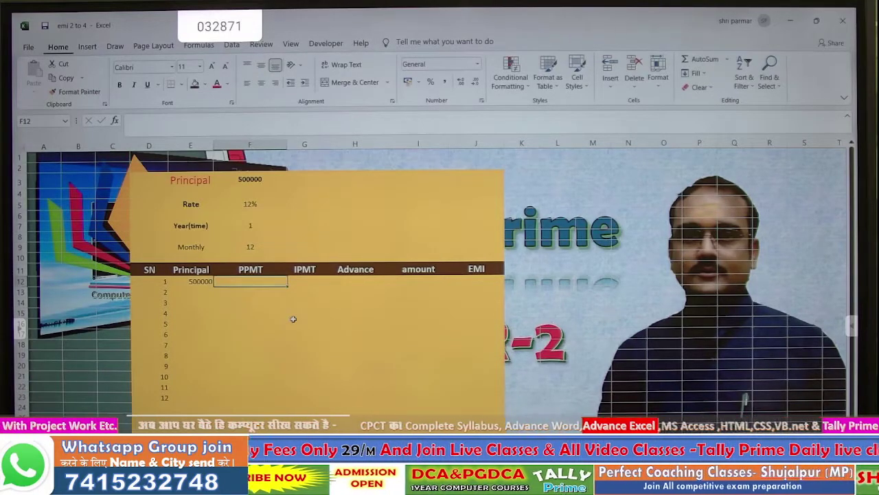
{"action": "type", "text": "="}
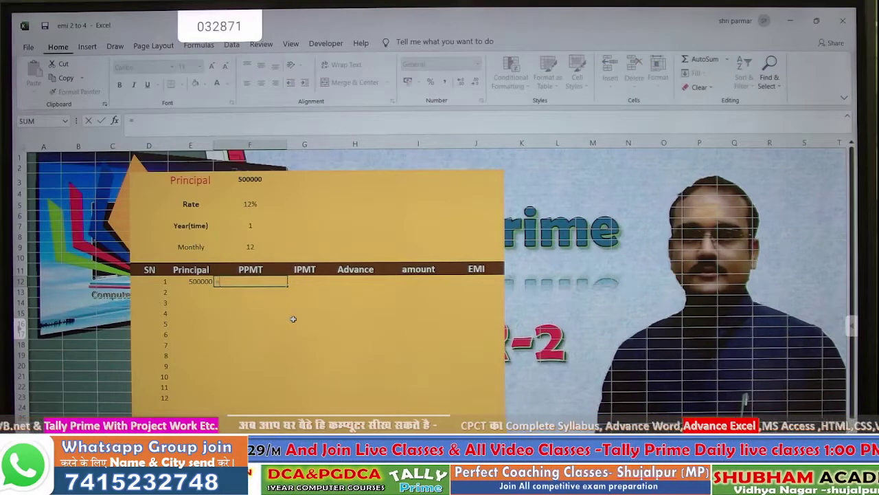
{"action": "type", "text": "p"}
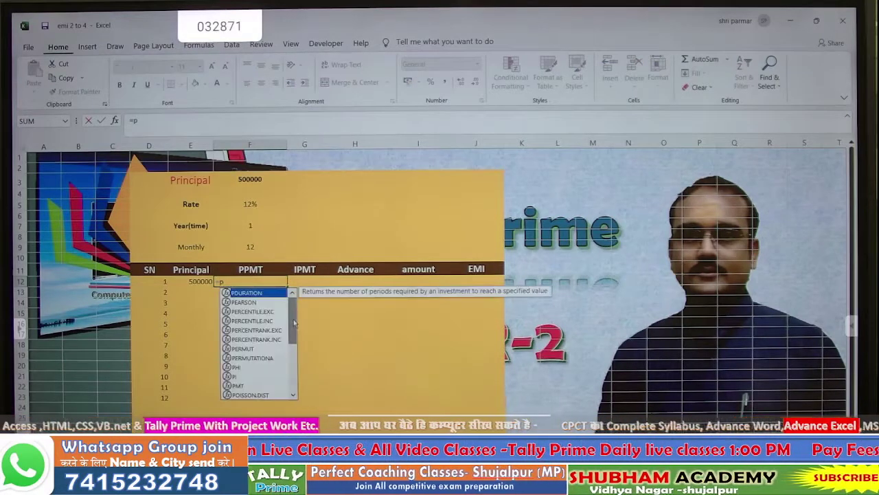
{"action": "type", "text": "m"}
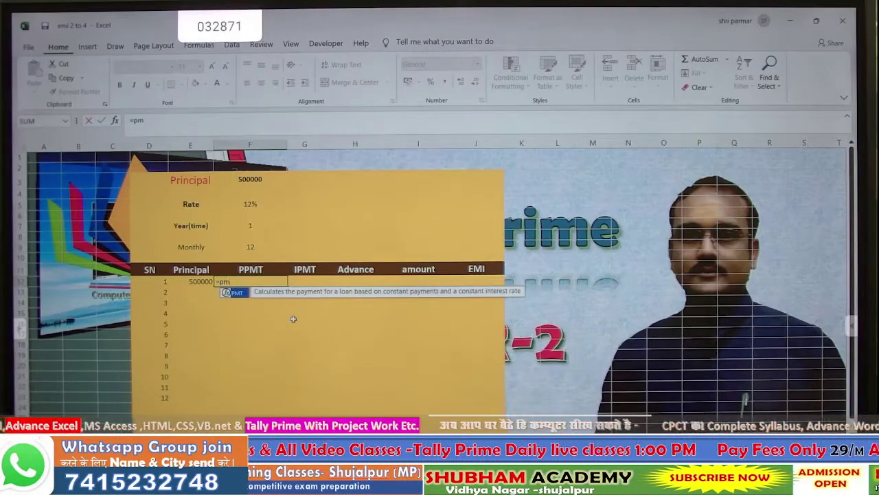
{"action": "key", "text": "Tab"}
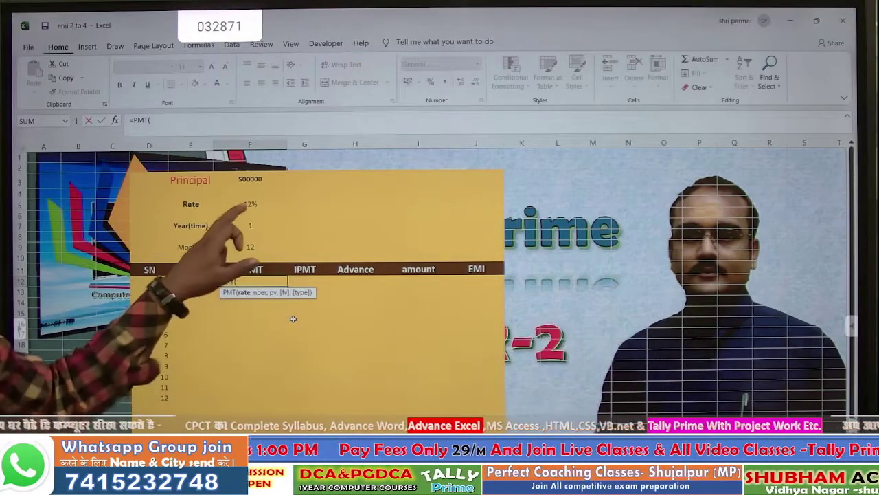
{"action": "left_click", "coordinate": [249, 205]}
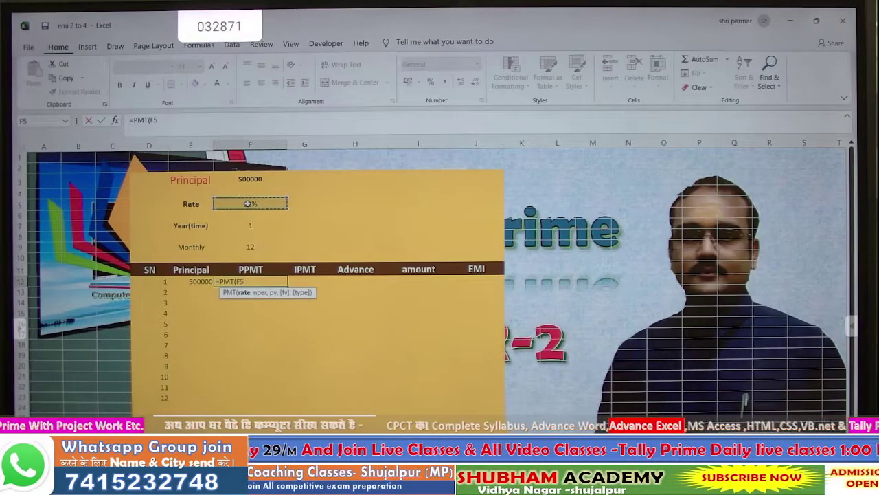
{"action": "type", "text": "/12"}
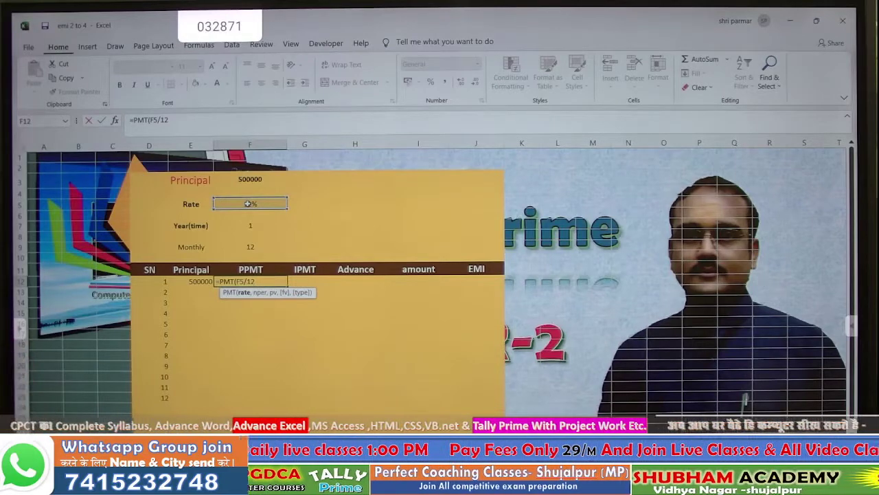
{"action": "type", "text": ","}
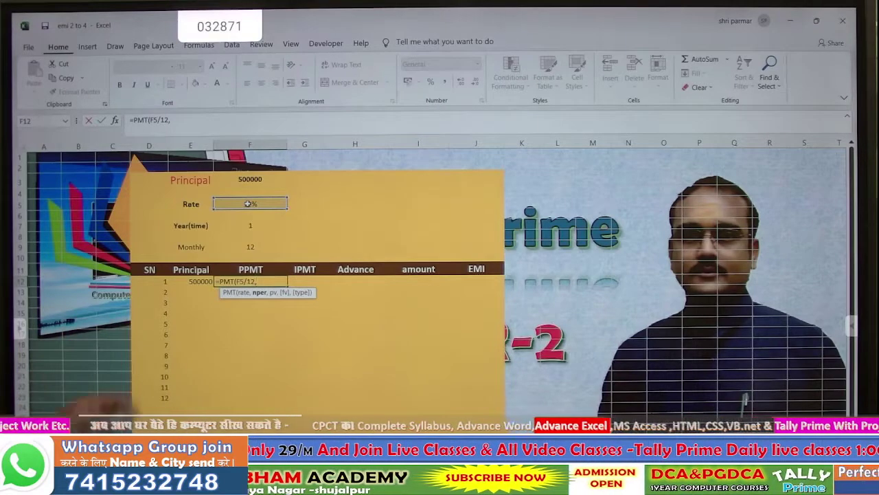
{"action": "left_click", "coordinate": [162, 281]}
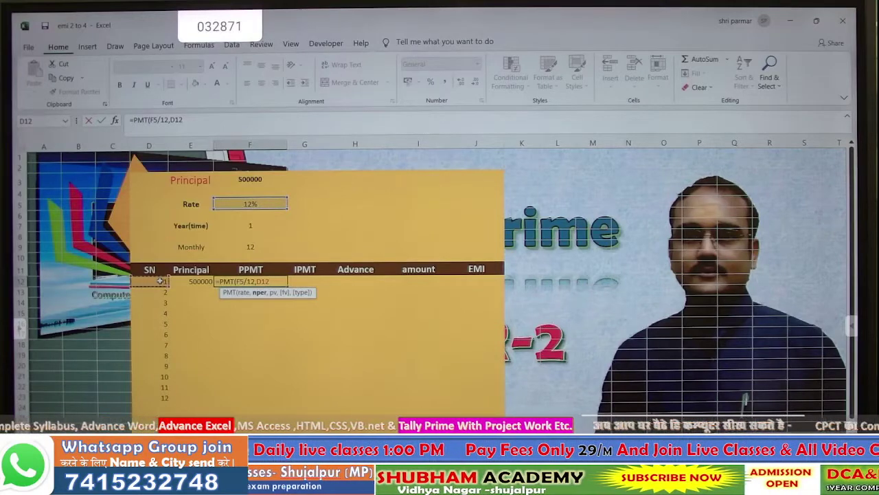
{"action": "type", "text": ","}
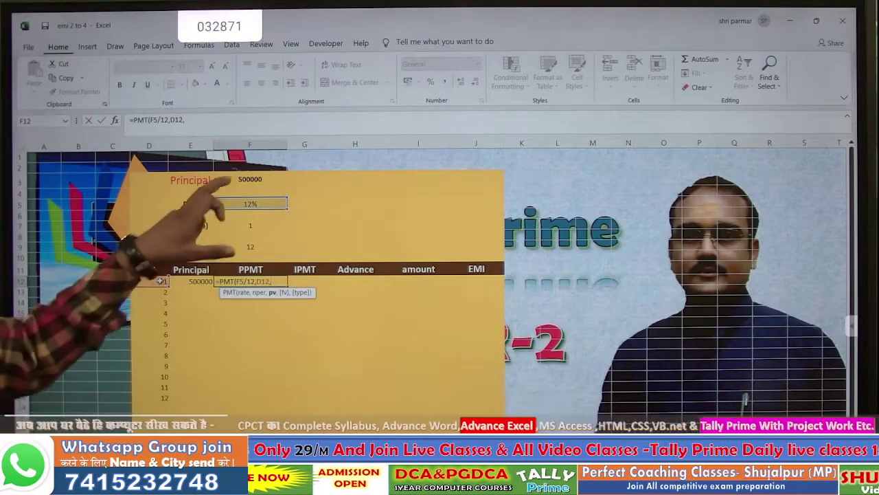
{"action": "left_click", "coordinate": [243, 180]}
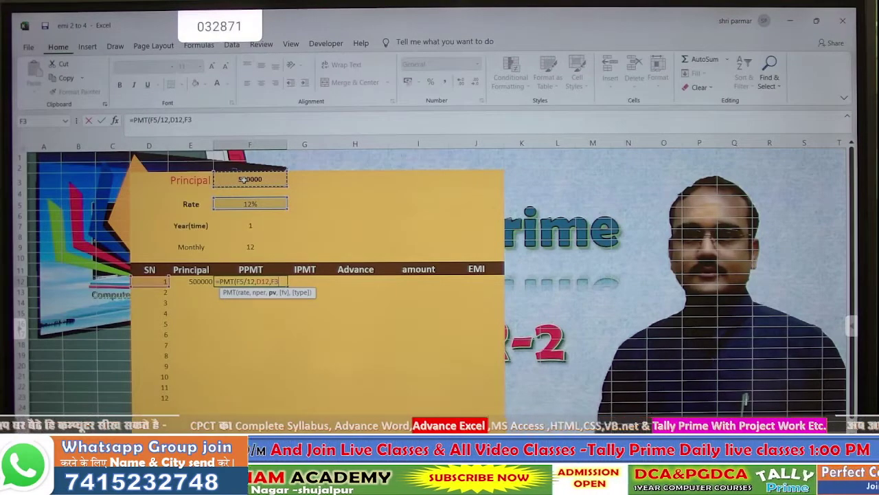
{"action": "type", "text": ","}
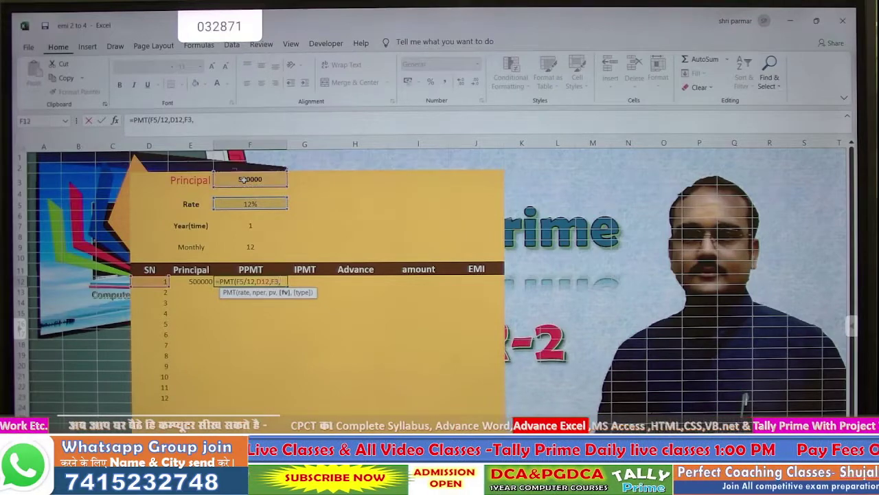
{"action": "key", "text": "BackSpace"}
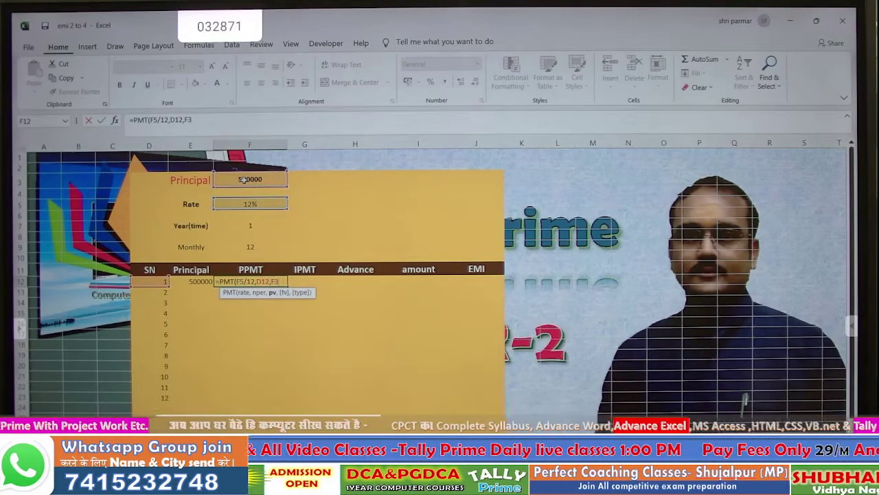
{"action": "key", "text": "Return"}
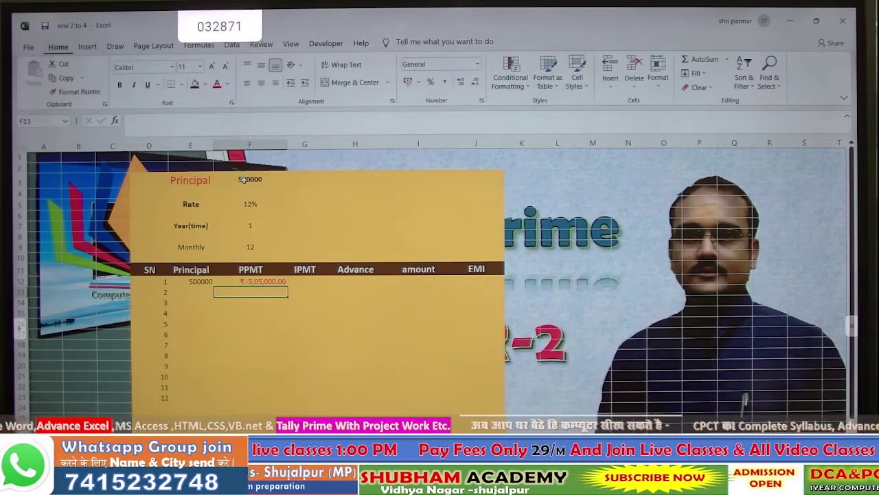
Negate the PMT formula in the first PPMT cell F12 so it reads =-PMT(F5/12,D12,F3).
{"action": "double_click", "coordinate": [227, 280]}
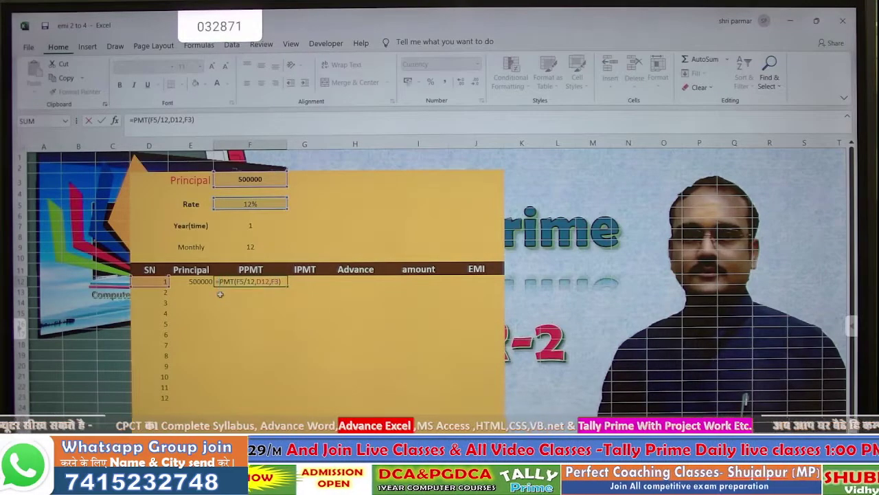
{"action": "key", "text": "Return"}
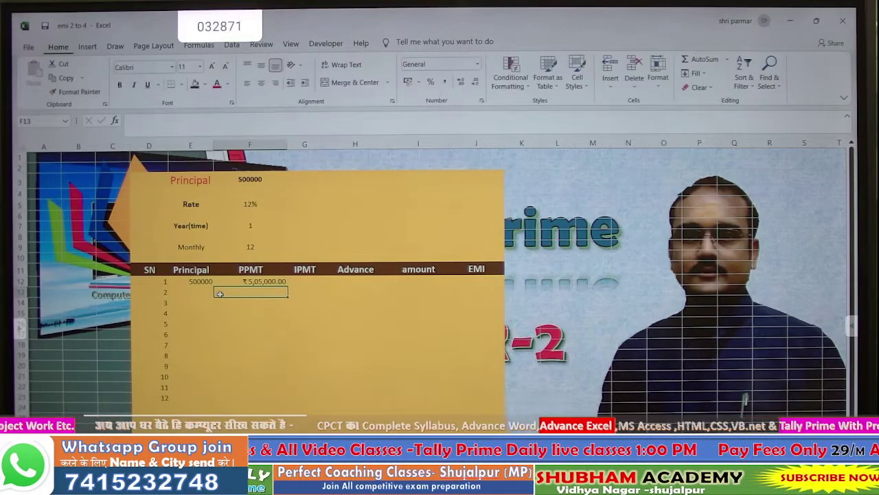
{"action": "left_click", "coordinate": [258, 283]}
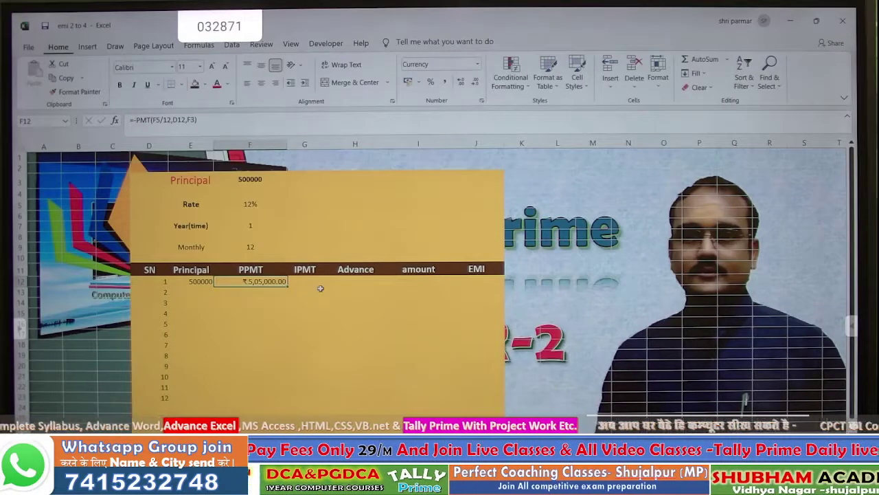
Set the Year(time) value in F7 to 2.
{"action": "left_click", "coordinate": [250, 225]}
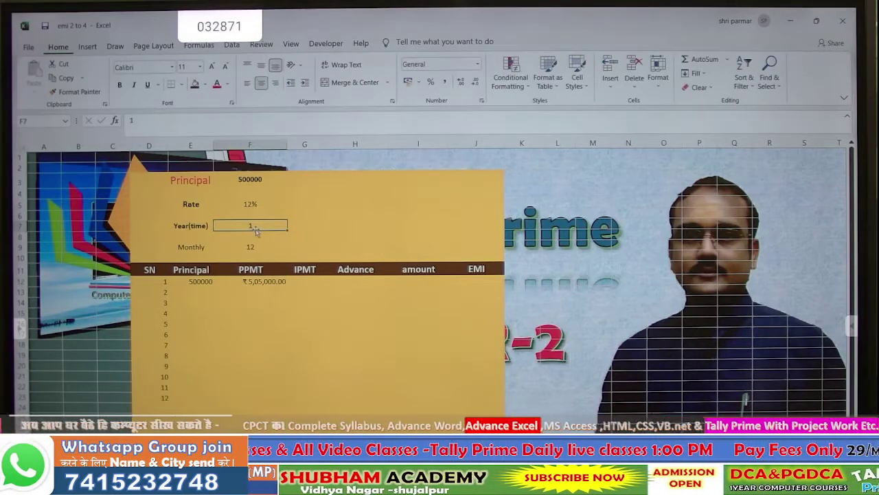
{"action": "type", "text": "2"}
{"action": "key", "text": "Return"}
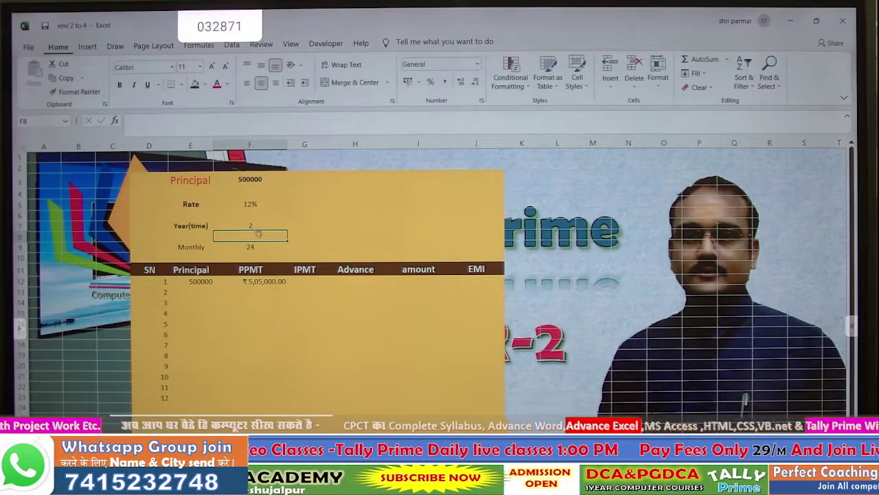
Replace the period argument D12 in the F12 payment formula with the Monthly cell F9, giving =-PMT(F5/12,F9,F3).
{"action": "double_click", "coordinate": [270, 281]}
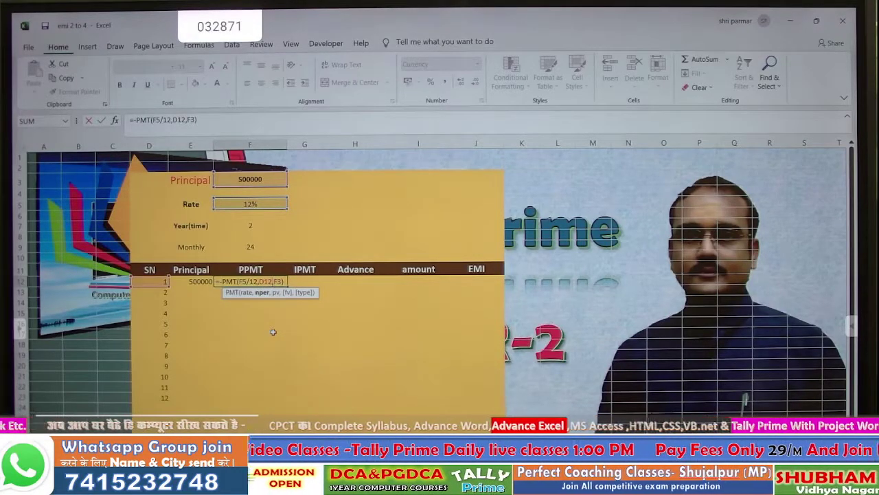
{"action": "key", "text": "BackSpace"}
{"action": "key", "text": "BackSpace"}
{"action": "key", "text": "BackSpace"}
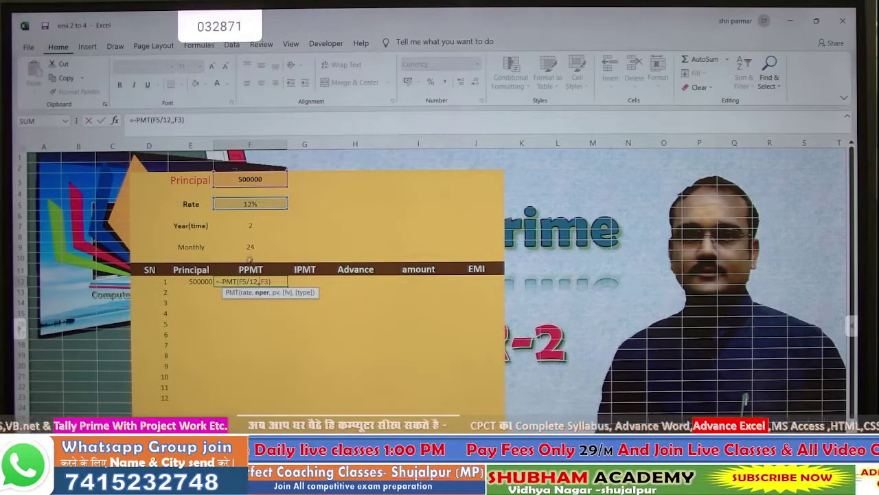
{"action": "left_click", "coordinate": [252, 246]}
{"action": "key", "text": "Return"}
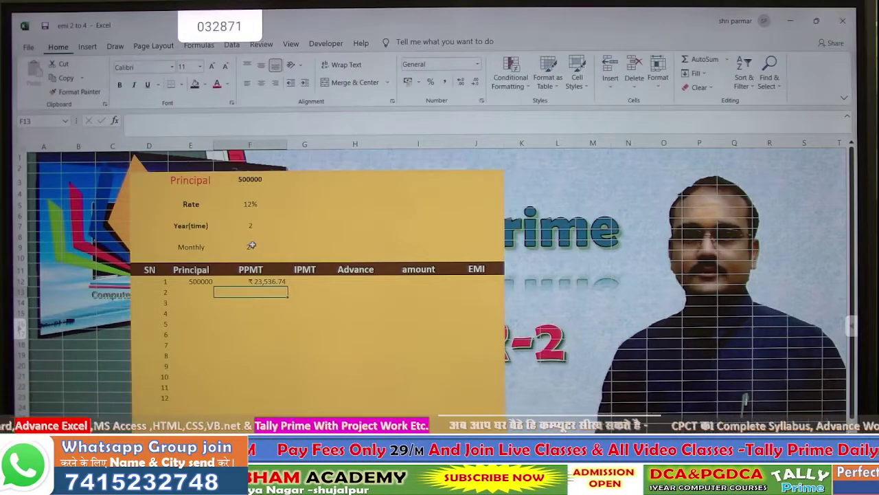
{"action": "left_click", "coordinate": [252, 246]}
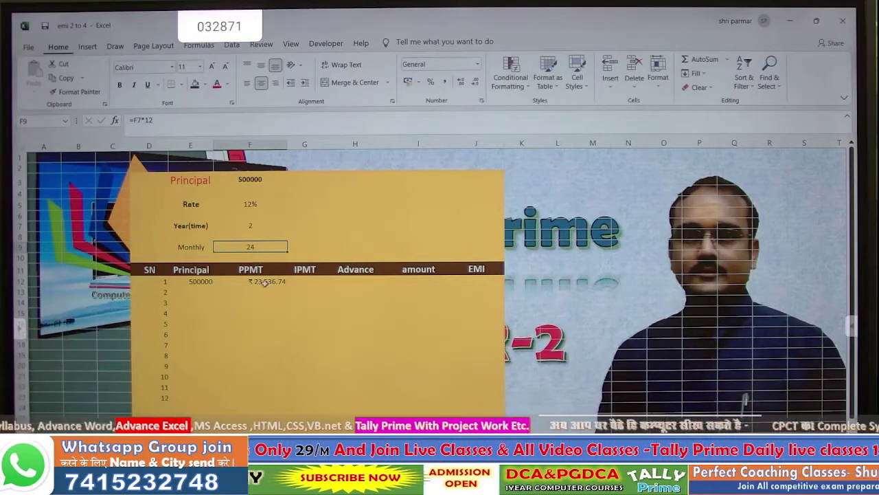
{"action": "left_click", "coordinate": [264, 283]}
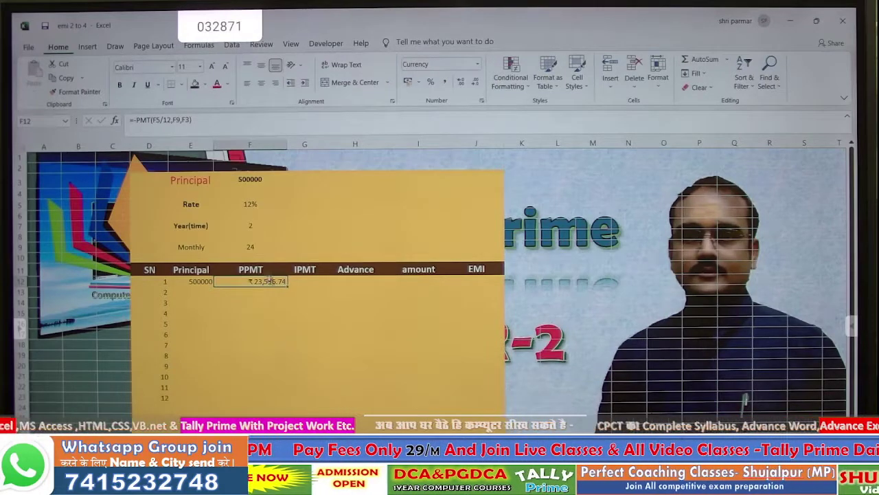
Set the Year(time) value in F7 back to 1 and check the payment in F12.
{"action": "left_click", "coordinate": [254, 227]}
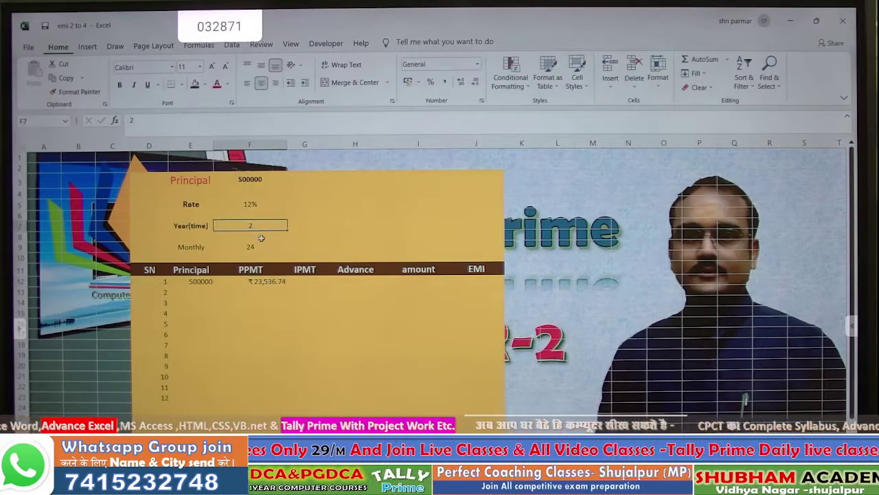
{"action": "type", "text": "1"}
{"action": "key", "text": "Return"}
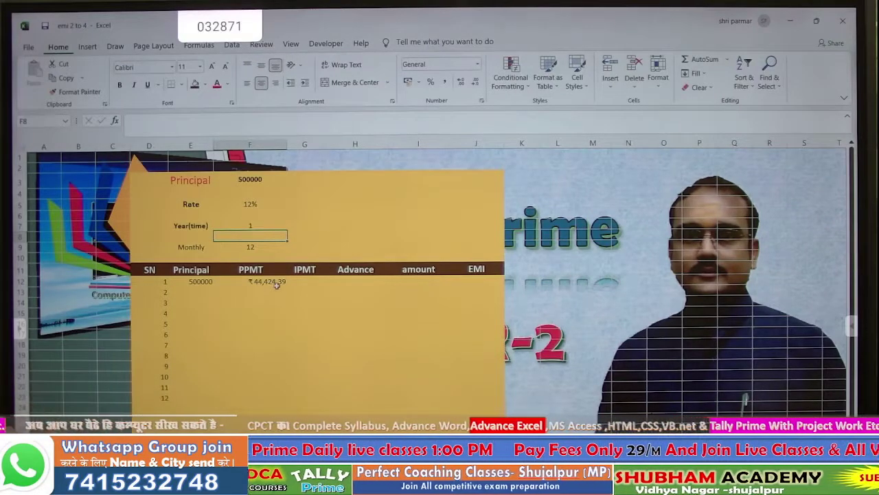
{"action": "left_click", "coordinate": [274, 281]}
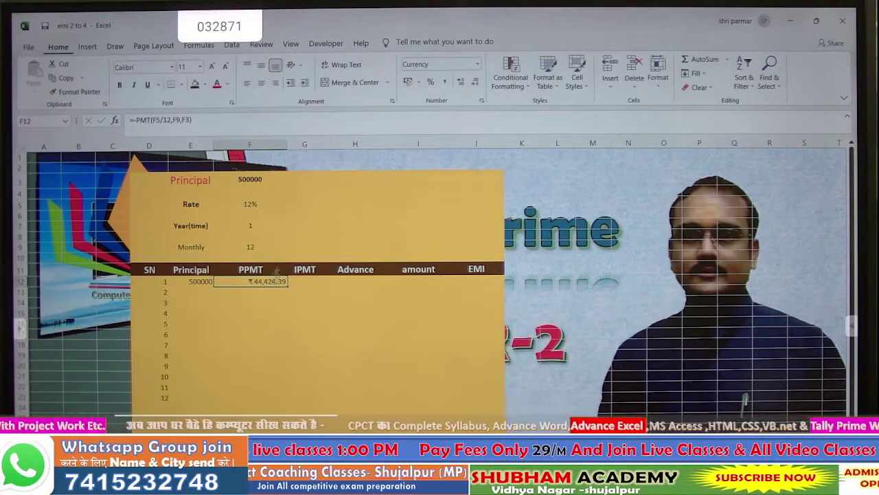
Set the loan principal in F3 to 100000 and center the payment amount in F12.
{"action": "left_click", "coordinate": [250, 180]}
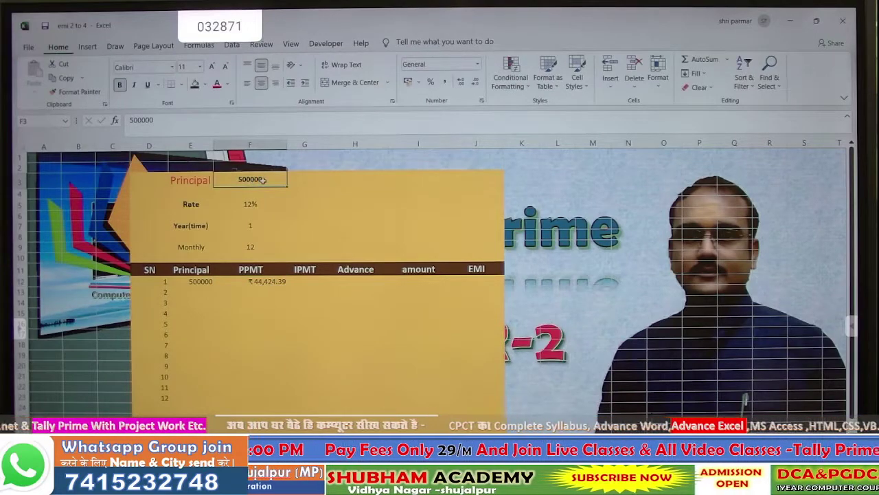
{"action": "type", "text": "100000"}
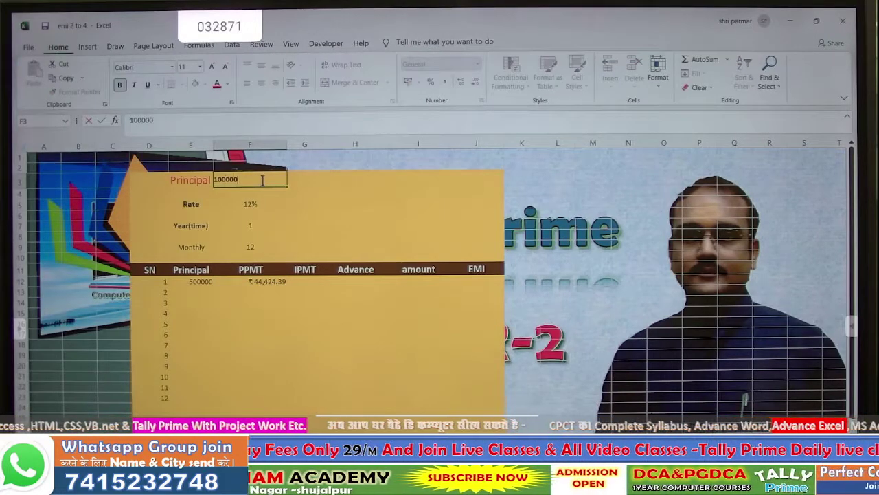
{"action": "key", "text": "Return"}
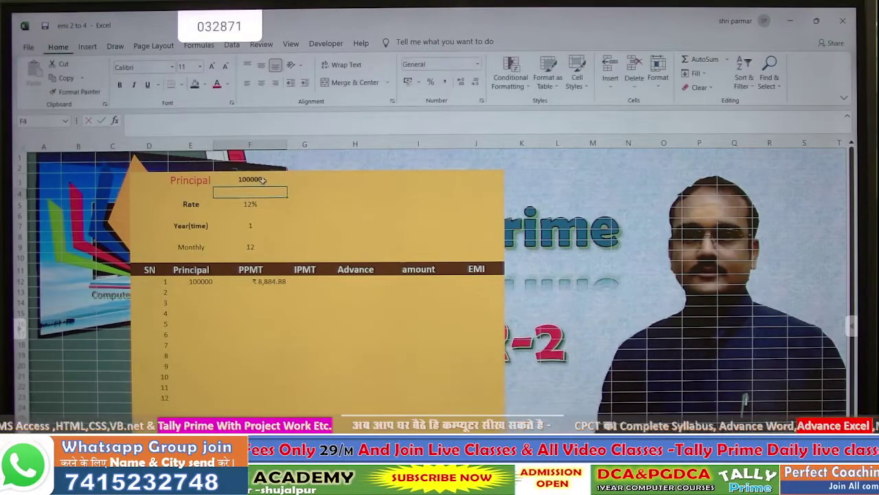
{"action": "left_click", "coordinate": [252, 280]}
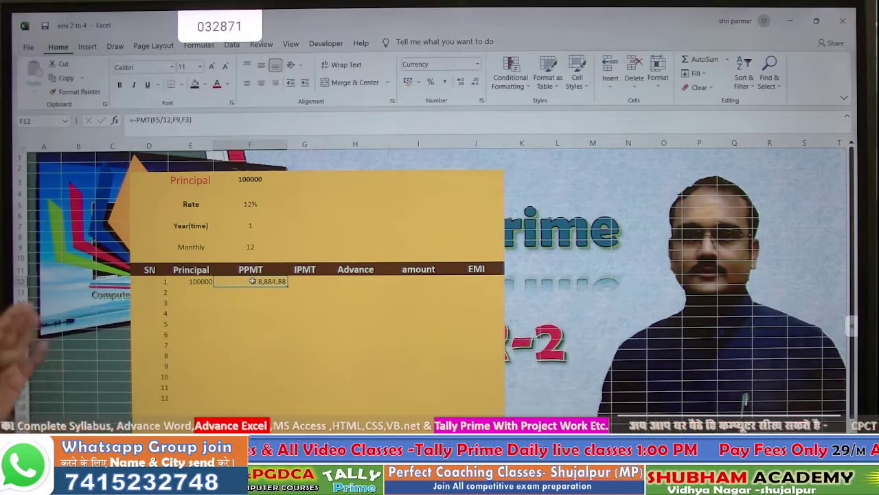
{"action": "left_click", "coordinate": [262, 82]}
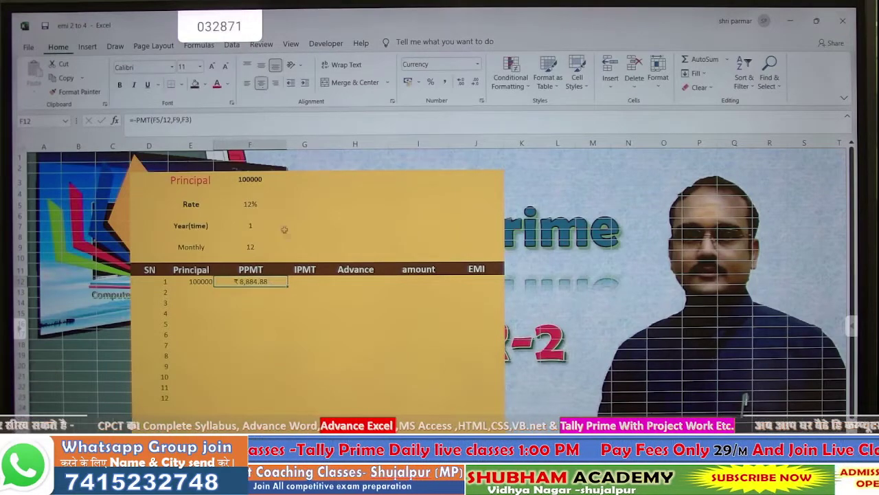
Enter the formula =IPMT(F5,D12,F9,F3) in the first IPMT cell G12, using the rate, serial number, months and principal.
{"action": "left_click", "coordinate": [302, 282]}
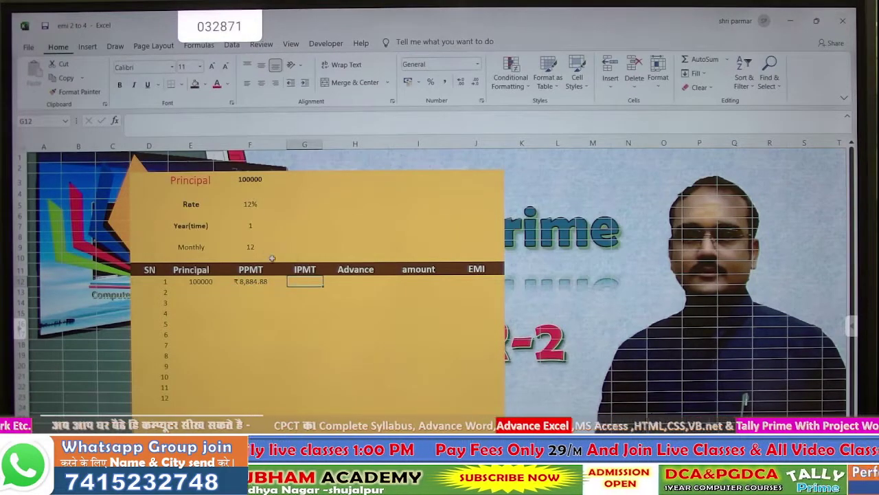
{"action": "type", "text": "="}
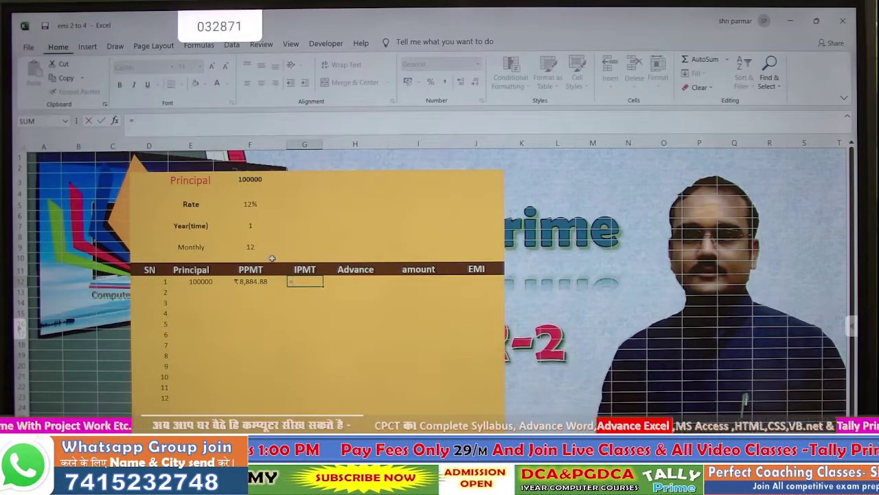
{"action": "type", "text": "ipm"}
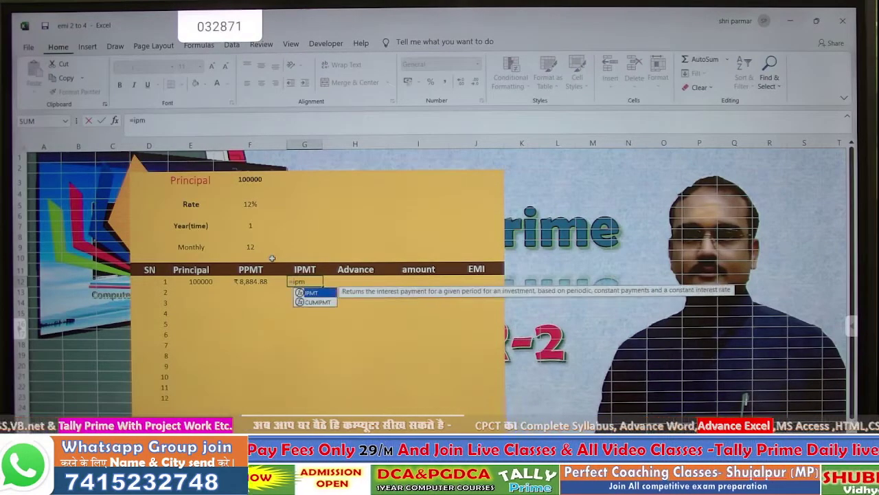
{"action": "type", "text": "t"}
{"action": "key", "text": "Tab"}
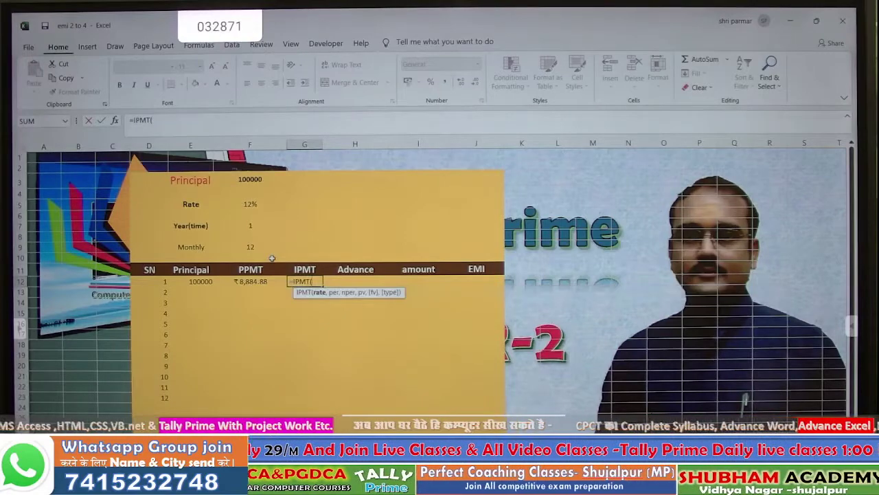
{"action": "left_click", "coordinate": [251, 202]}
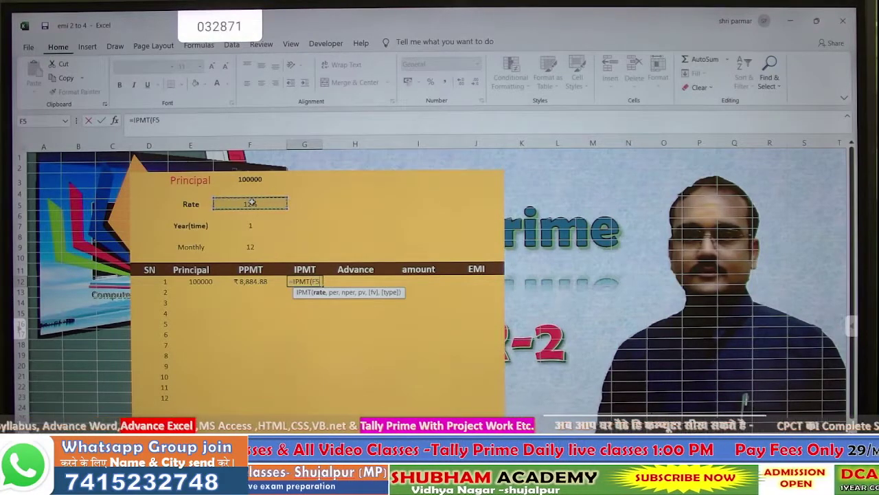
{"action": "type", "text": ","}
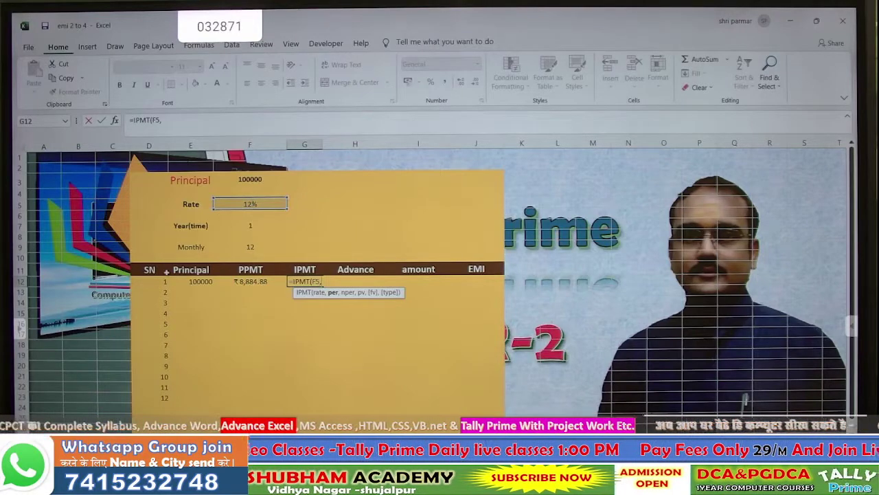
{"action": "left_click", "coordinate": [164, 281]}
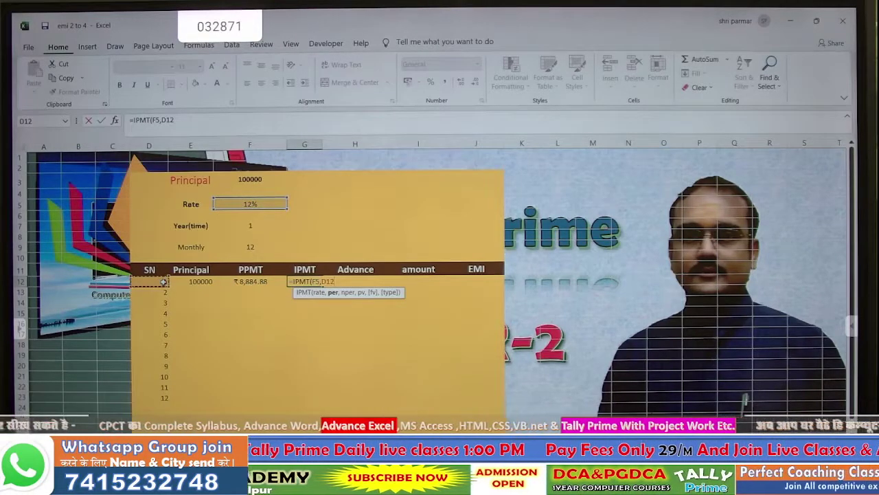
{"action": "type", "text": ","}
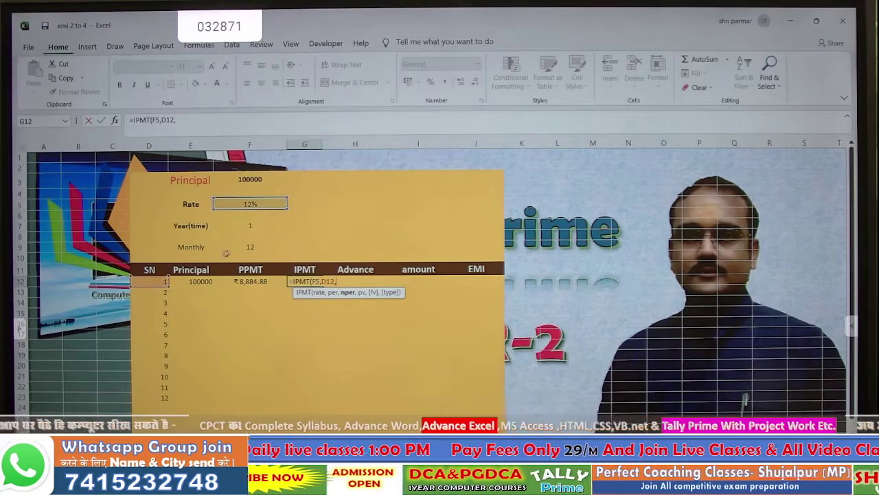
{"action": "left_click", "coordinate": [246, 247]}
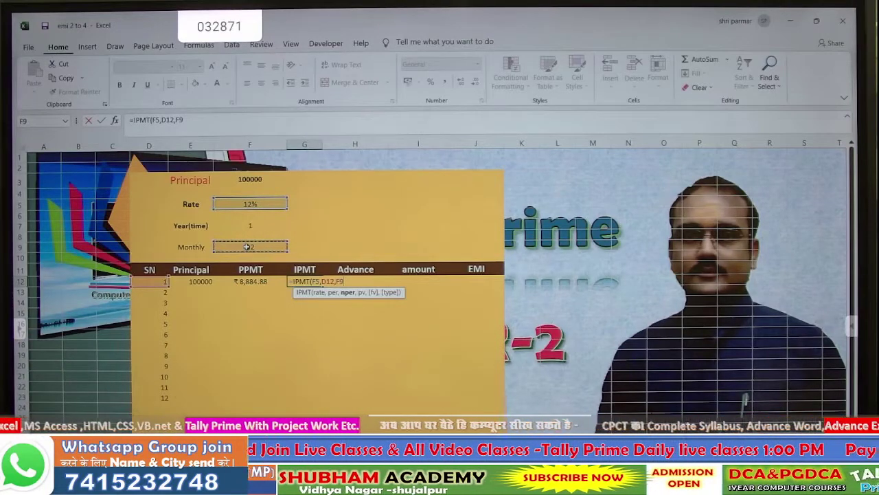
{"action": "type", "text": ","}
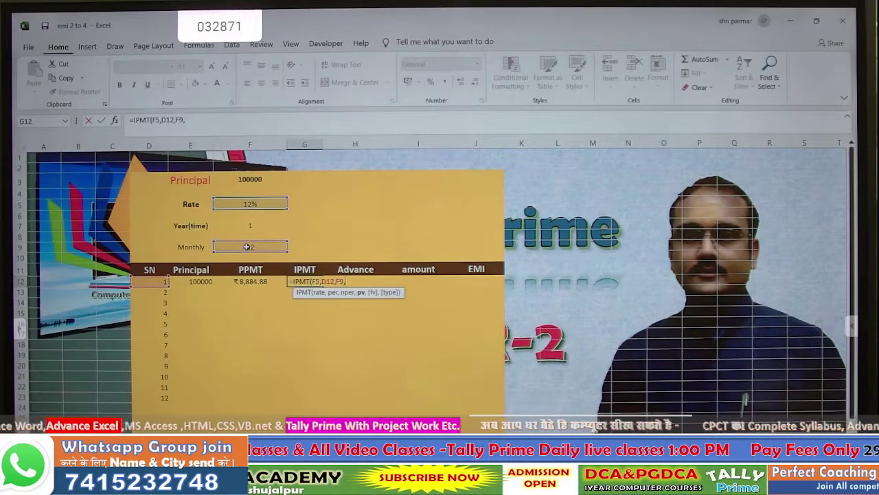
{"action": "left_click", "coordinate": [239, 179]}
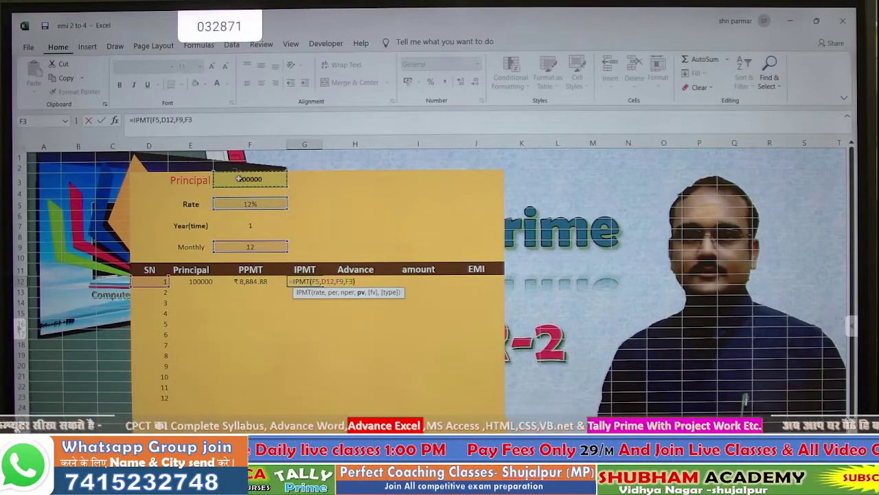
{"action": "key", "text": "Return"}
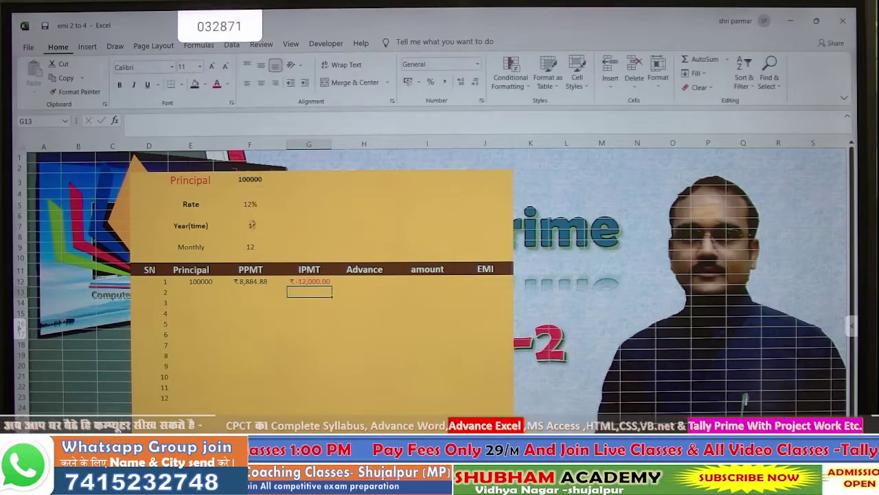
Negate the interest formula in G12 so it reads =-IPMT(F5,D12,F9,F3).
{"action": "double_click", "coordinate": [294, 283]}
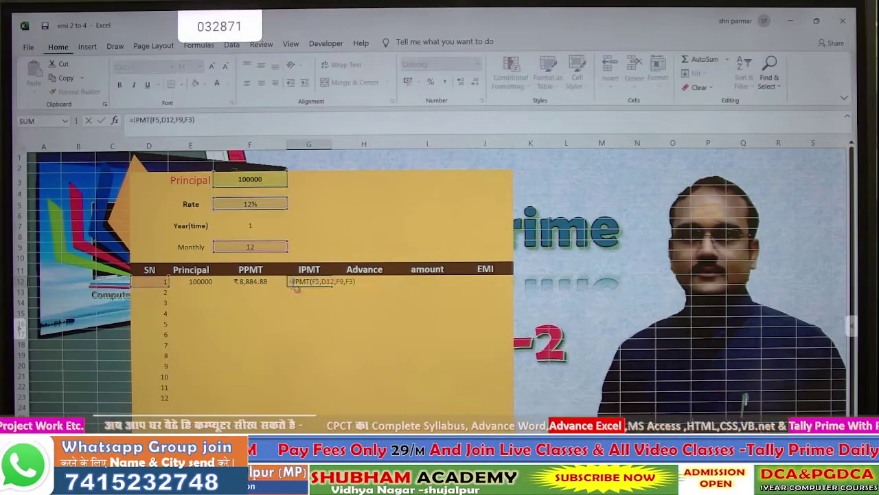
{"action": "type", "text": "-"}
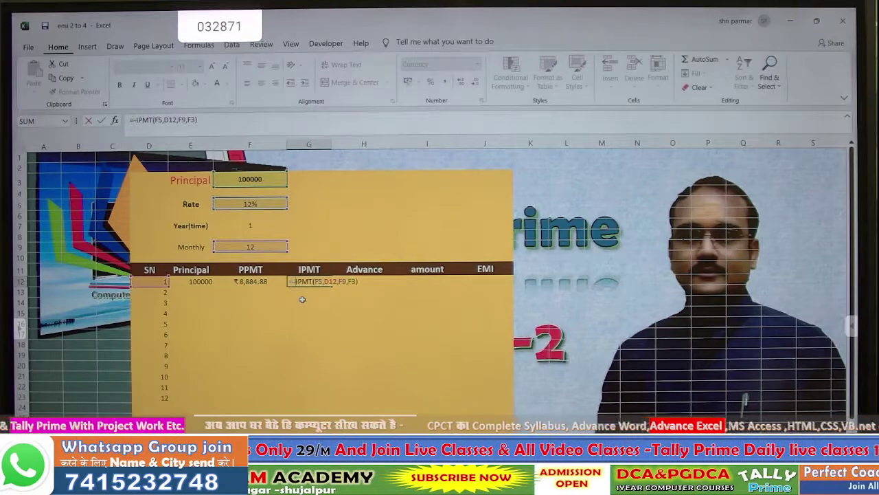
{"action": "key", "text": "Return"}
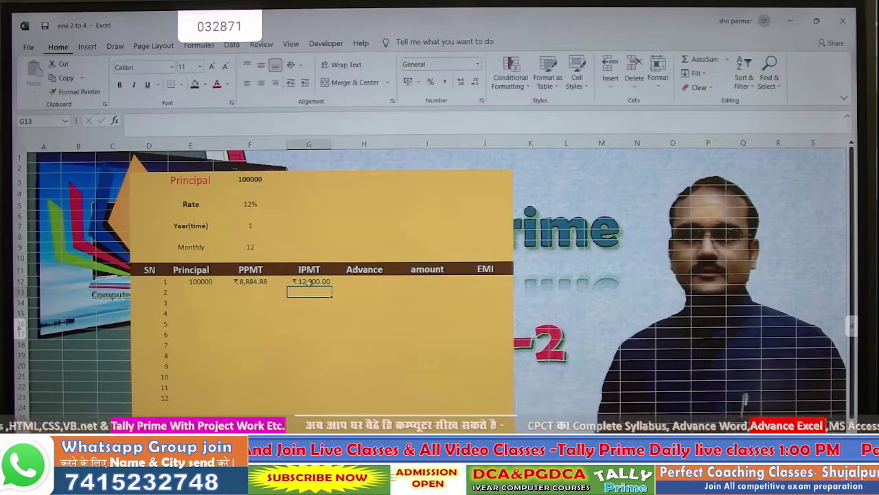
Divide the rate by 12 in the IPMT formula in G12 so it reads =-IPMT(F5/12,D12,F9,F3).
{"action": "left_click", "coordinate": [309, 282]}
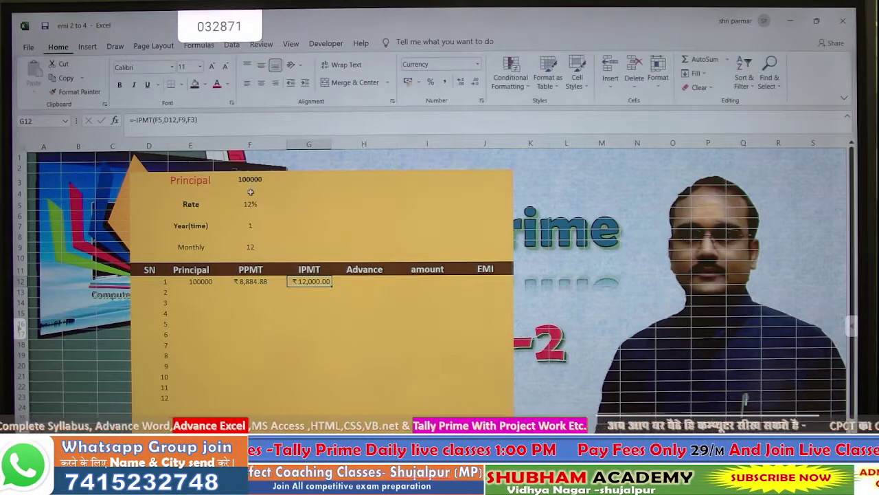
{"action": "double_click", "coordinate": [301, 281]}
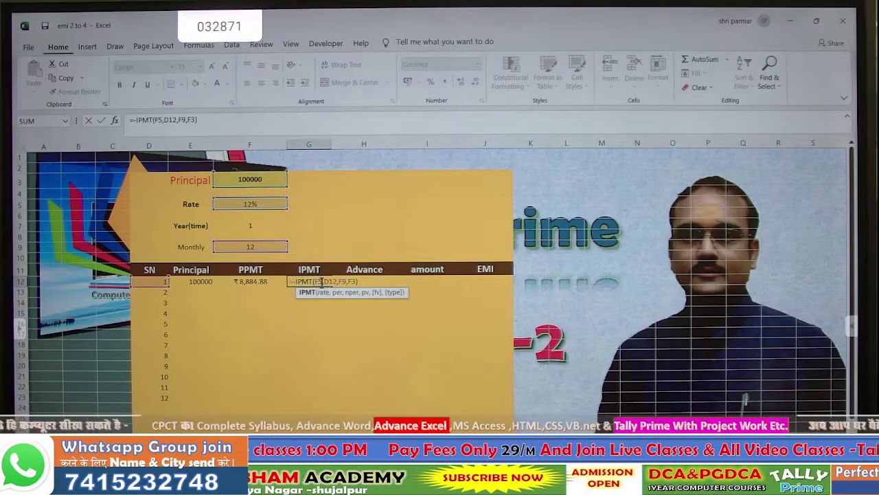
{"action": "left_click", "coordinate": [318, 281]}
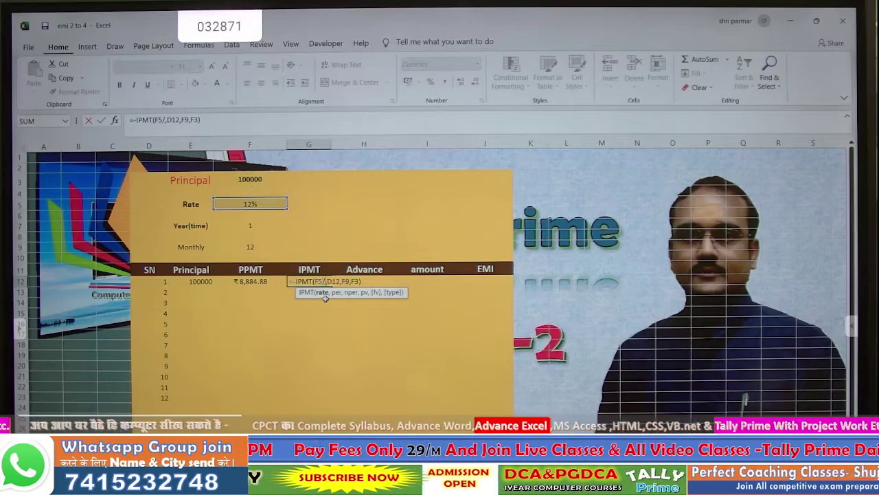
{"action": "type", "text": "/12"}
{"action": "key", "text": "Return"}
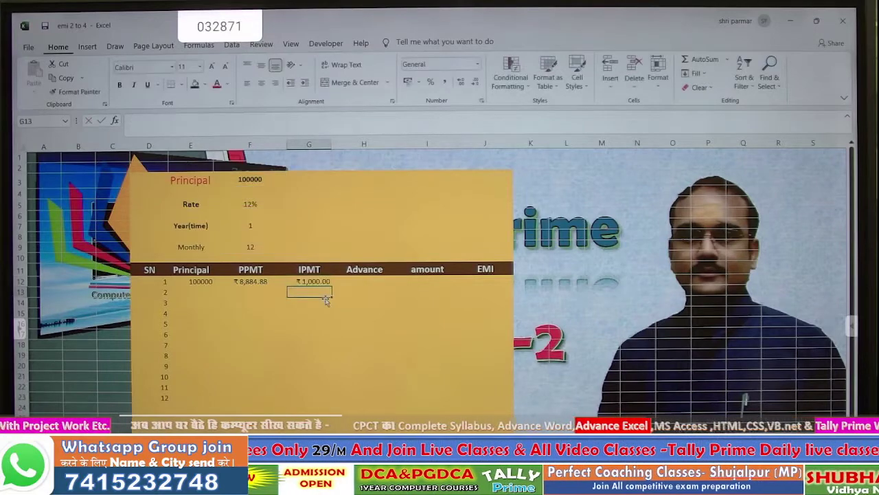
{"action": "left_click", "coordinate": [322, 282]}
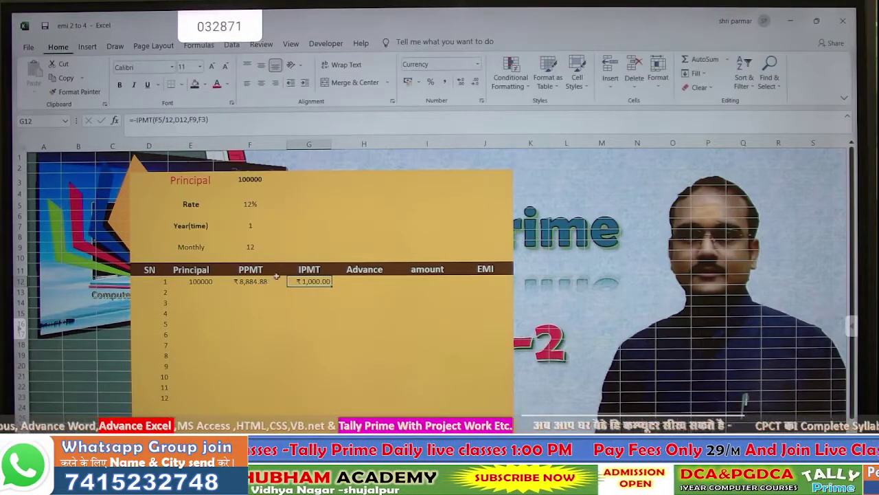
Enter the formula =F12+G12 in the first EMI cell J12 to add the PPMT and IPMT amounts.
{"action": "left_click", "coordinate": [354, 281]}
{"action": "left_click", "coordinate": [430, 281]}
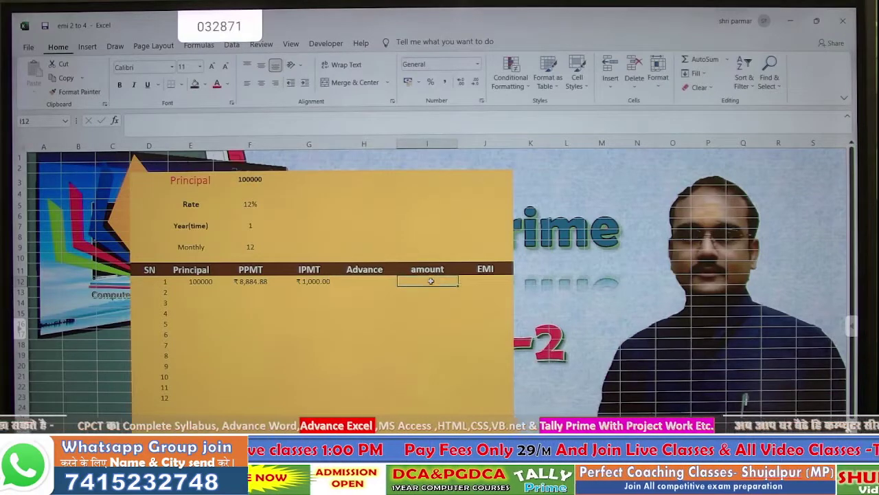
{"action": "left_click", "coordinate": [481, 281]}
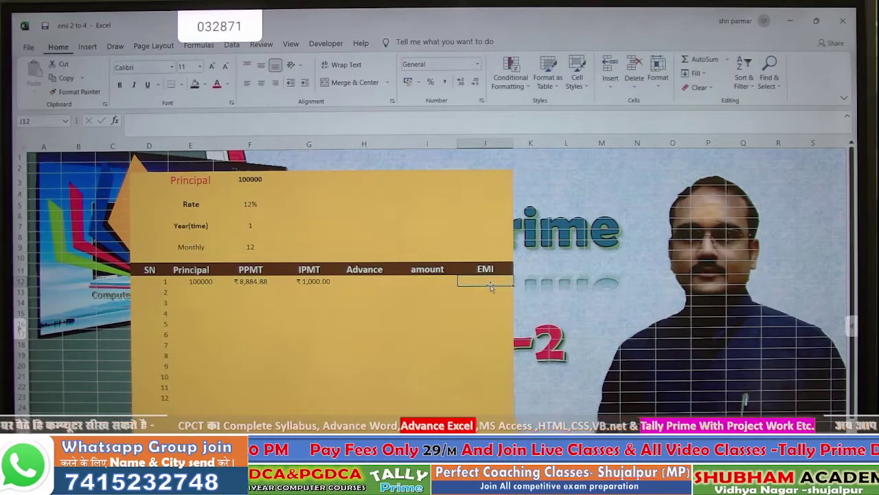
{"action": "type", "text": "="}
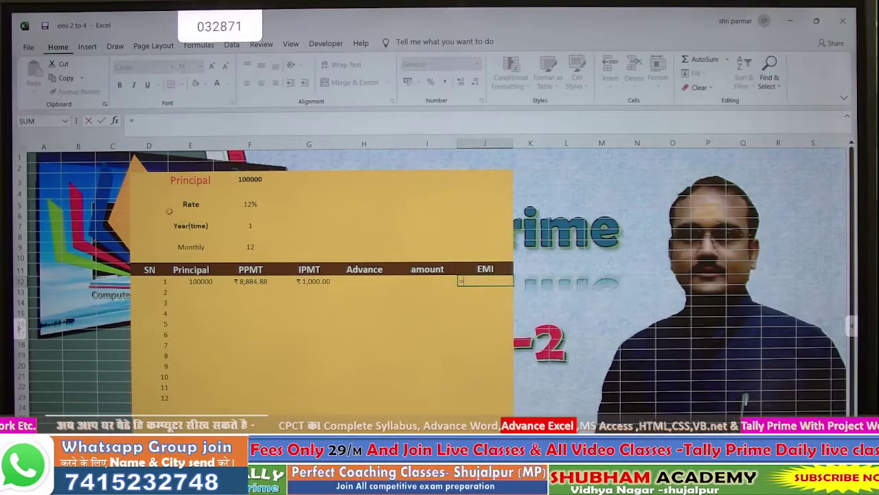
{"action": "left_click", "coordinate": [262, 281]}
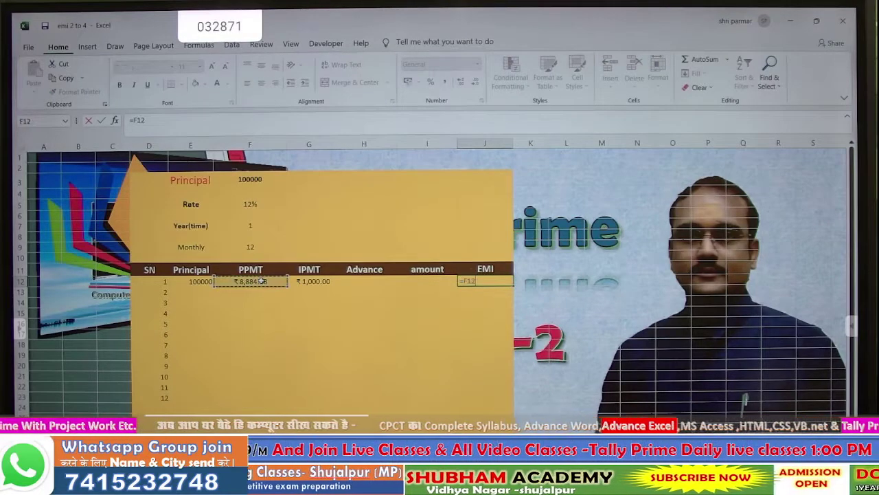
{"action": "type", "text": "+"}
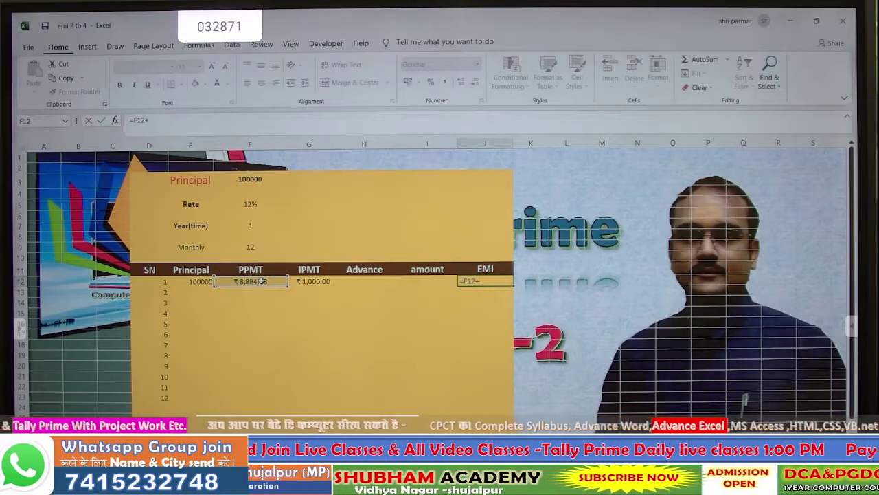
{"action": "left_click", "coordinate": [308, 281]}
{"action": "key", "text": "Return"}
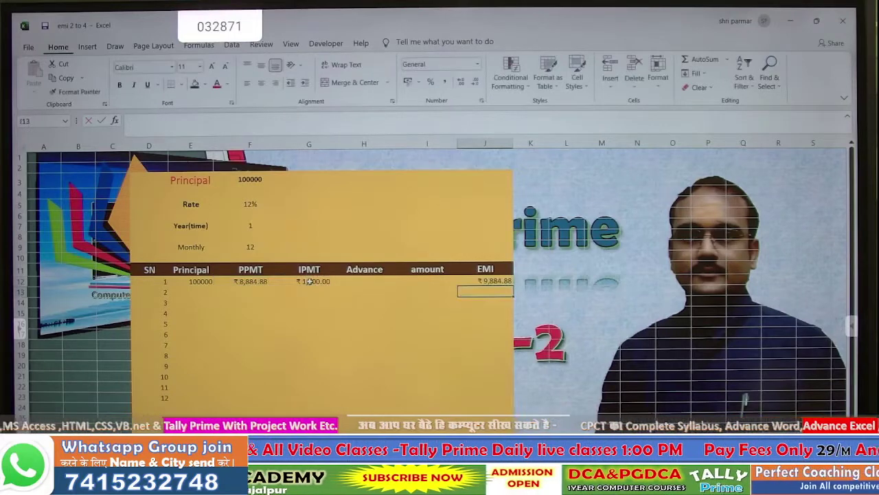
{"action": "left_click", "coordinate": [480, 281]}
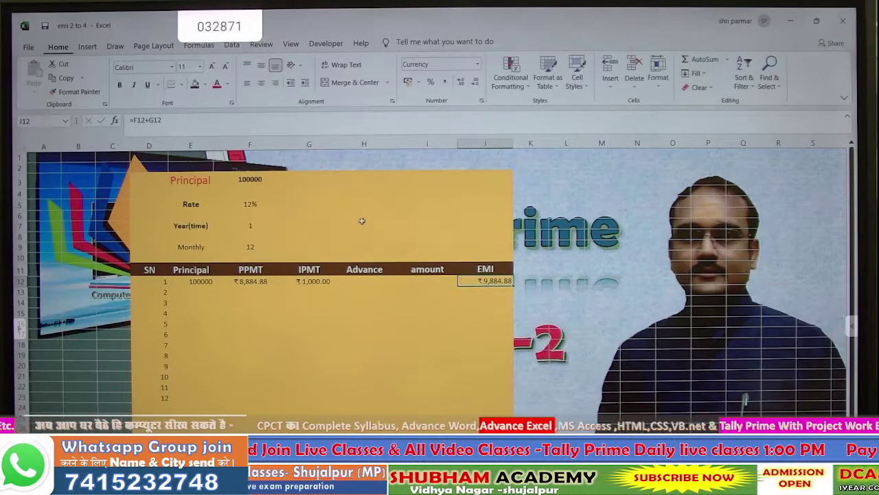
Try to fill the payment formula from F12 down the PPMT column and inspect the copied formula in F13.
{"action": "left_click", "coordinate": [249, 281]}
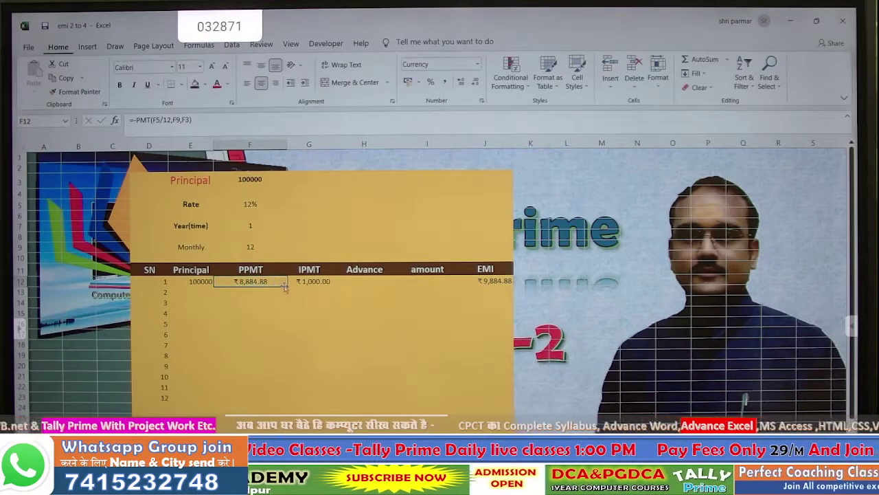
{"action": "double_click", "coordinate": [288, 287]}
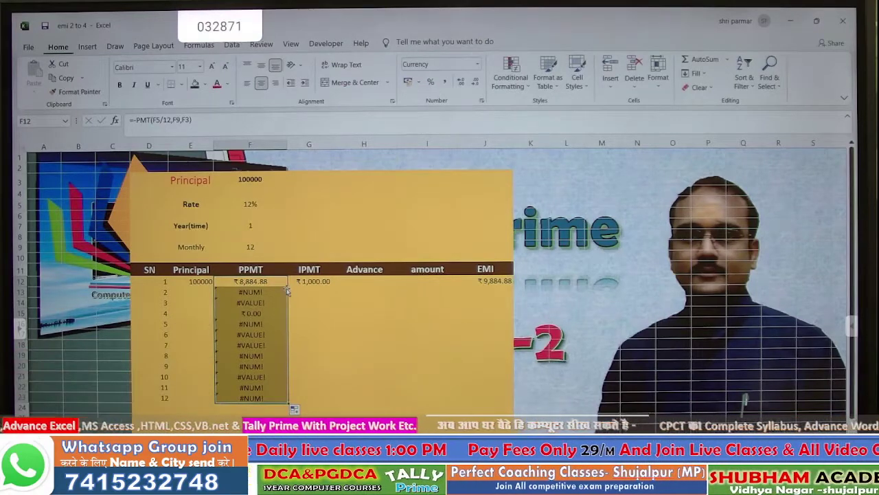
{"action": "left_click", "coordinate": [262, 293]}
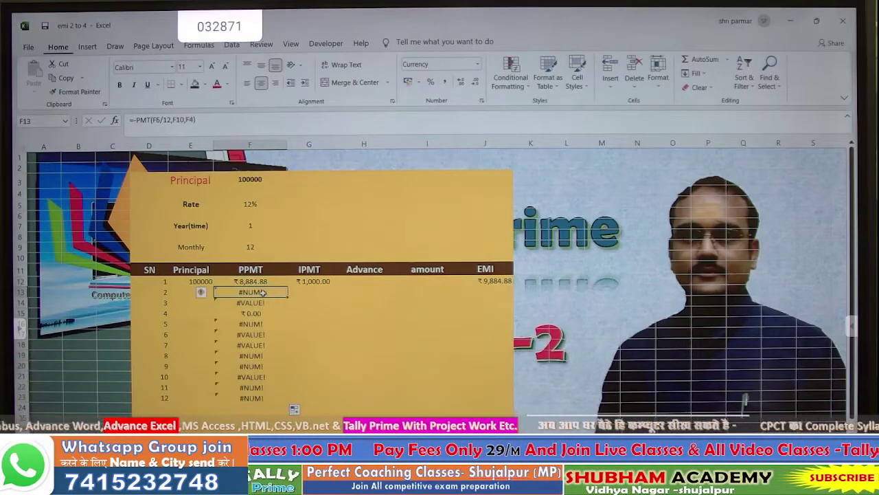
{"action": "double_click", "coordinate": [262, 293]}
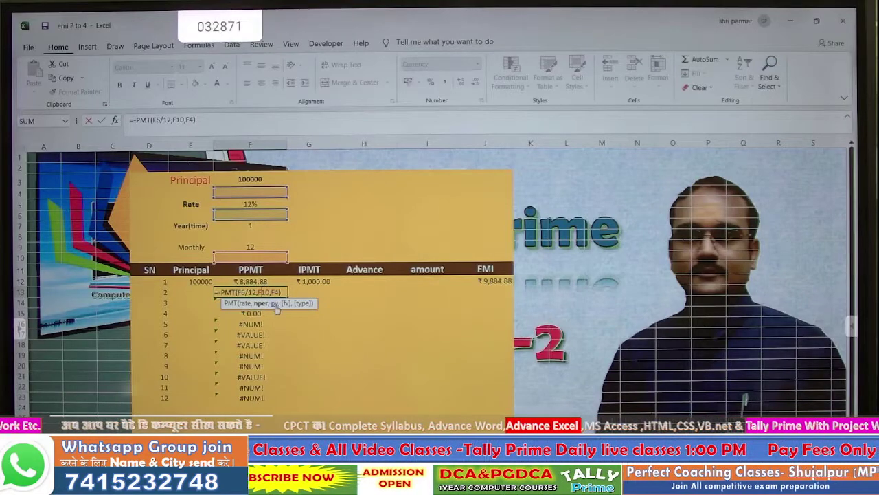
{"action": "key", "text": "F4"}
{"action": "key", "text": "Return"}
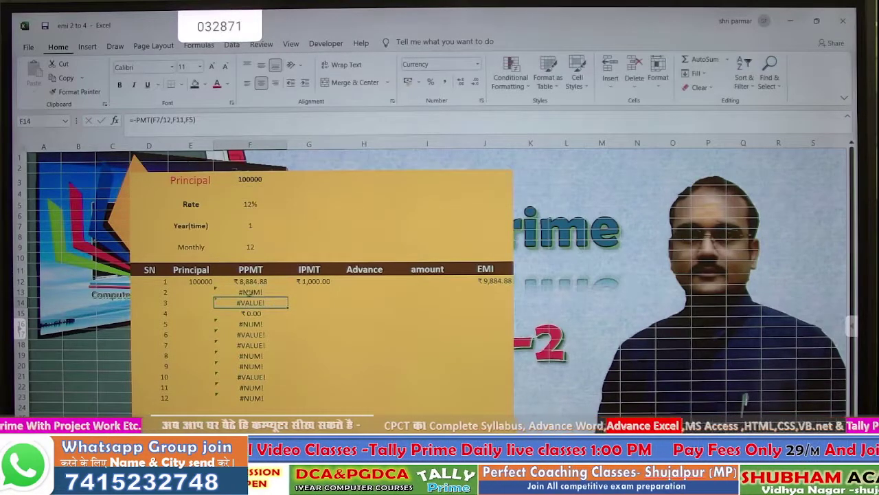
Make the rate, months and principal references absolute in F12 so the formula reads =-PMT($F$5/12,$F$9,$F$3).
{"action": "left_click", "coordinate": [238, 283]}
{"action": "double_click", "coordinate": [238, 281]}
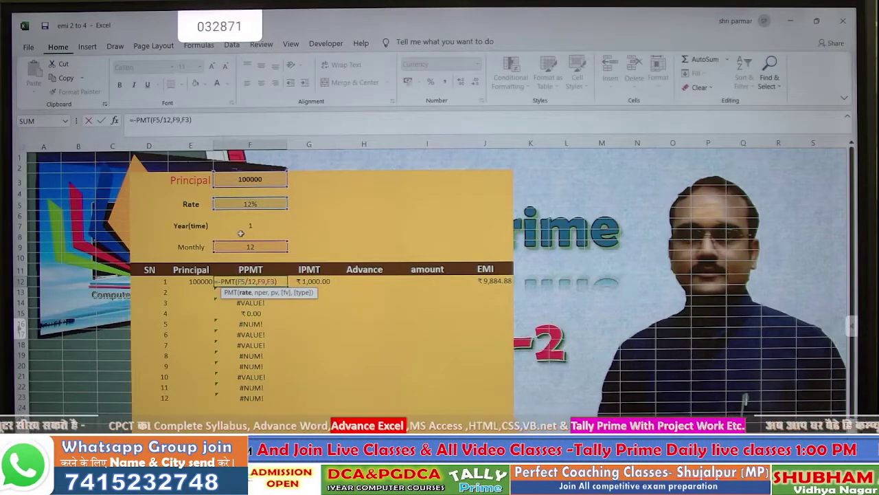
{"action": "key", "text": "F4"}
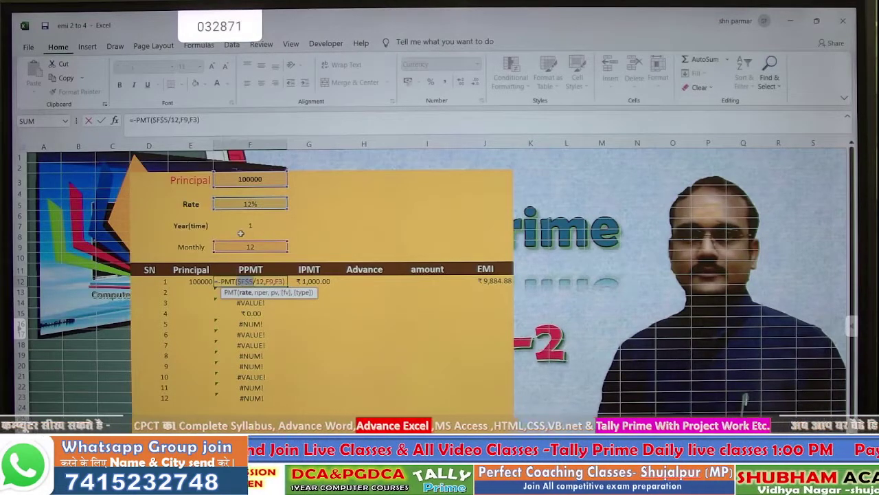
{"action": "left_click", "coordinate": [273, 282]}
{"action": "key", "text": "F4"}
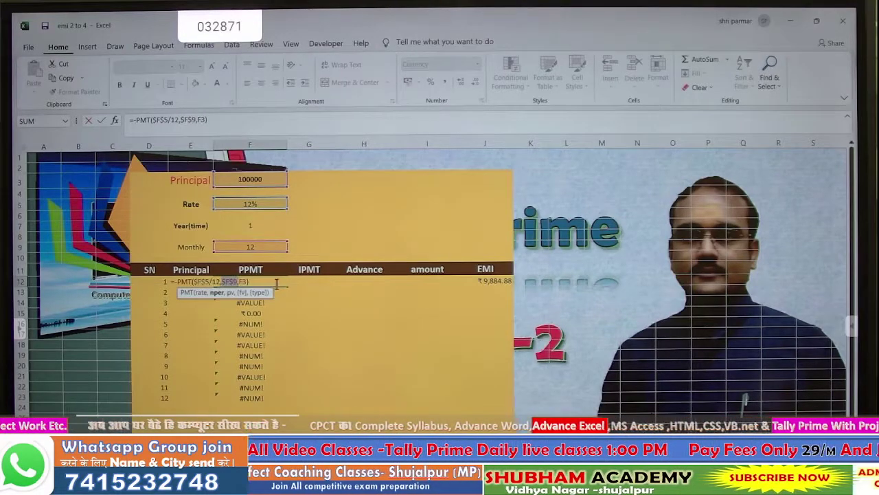
{"action": "left_click", "coordinate": [244, 281]}
{"action": "key", "text": "F4"}
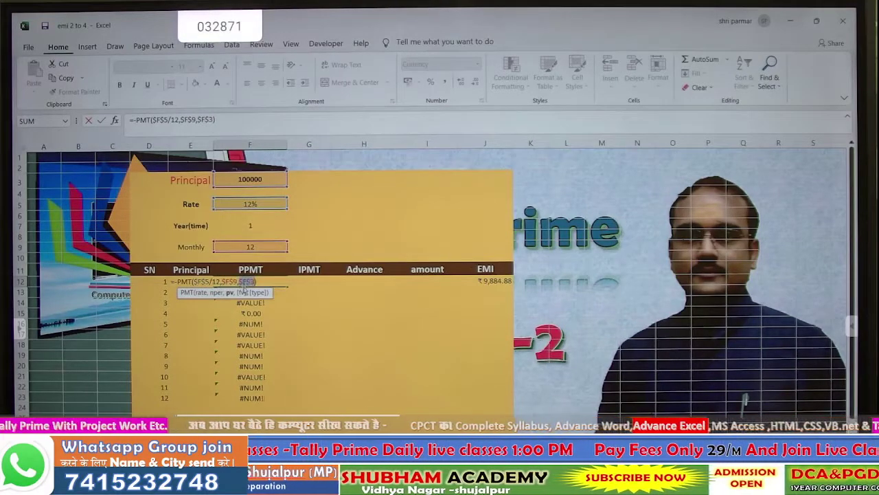
{"action": "key", "text": "Return"}
Fill the corrected payment formula from F12 down the PPMT column through F24.
{"action": "left_click", "coordinate": [248, 283]}
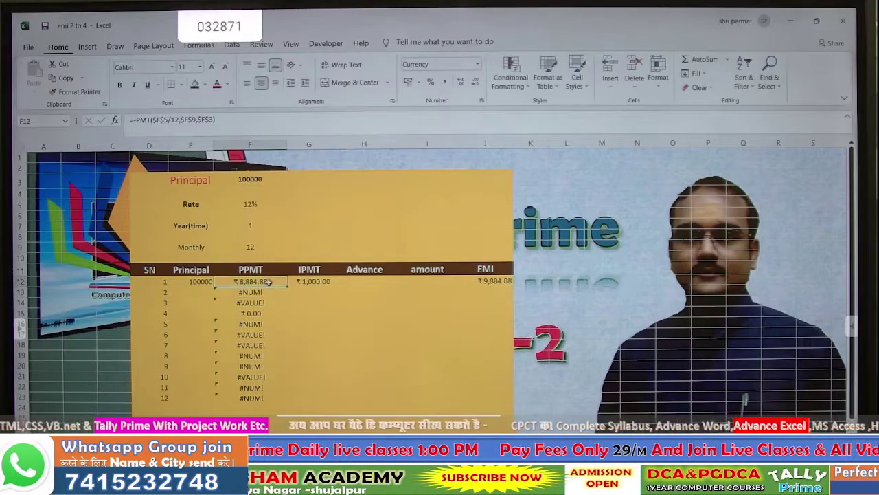
{"action": "double_click", "coordinate": [288, 283]}
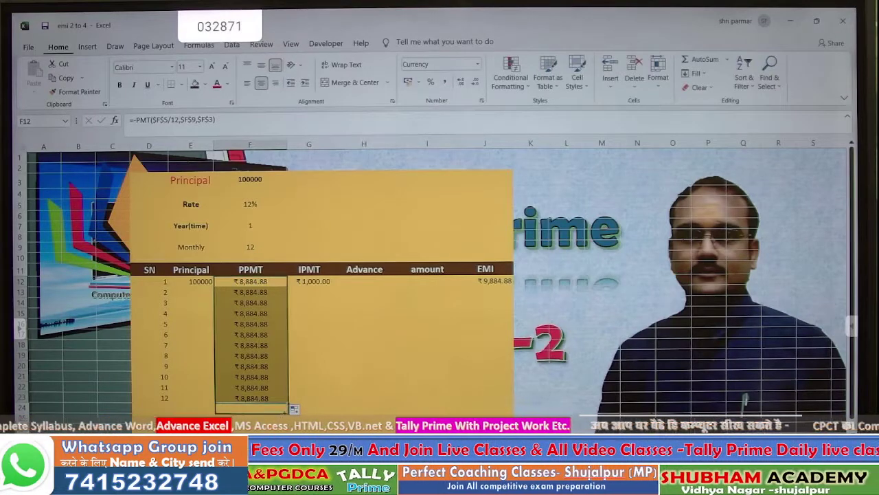
{"action": "left_click_drag", "start_coordinate": [282, 418], "coordinate": [281, 416]}
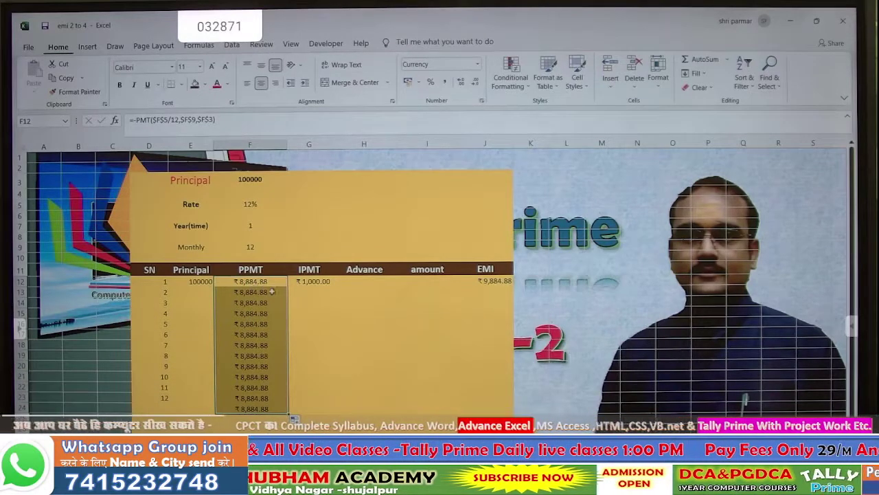
Make the rate, months and principal references absolute in G12 so the formula reads =-IPMT($F$5/12,D12,$F$9,$F$3).
{"action": "left_click", "coordinate": [309, 281]}
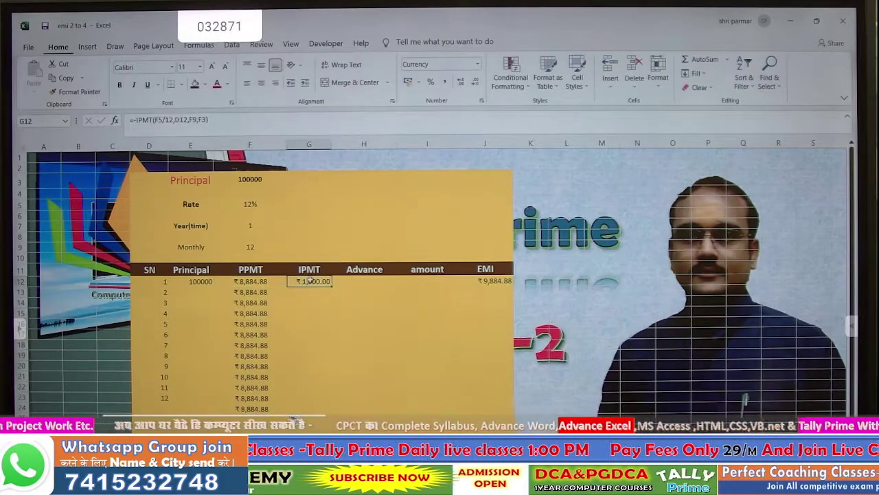
{"action": "double_click", "coordinate": [310, 281]}
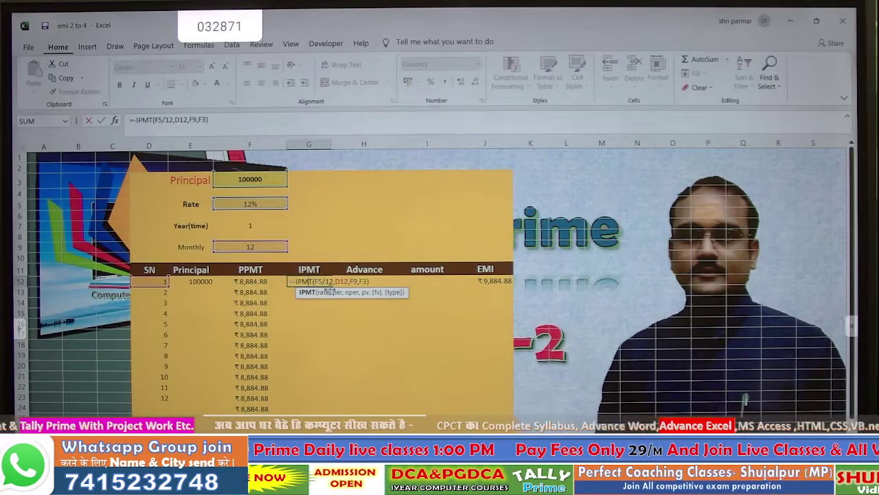
{"action": "left_click", "coordinate": [321, 281]}
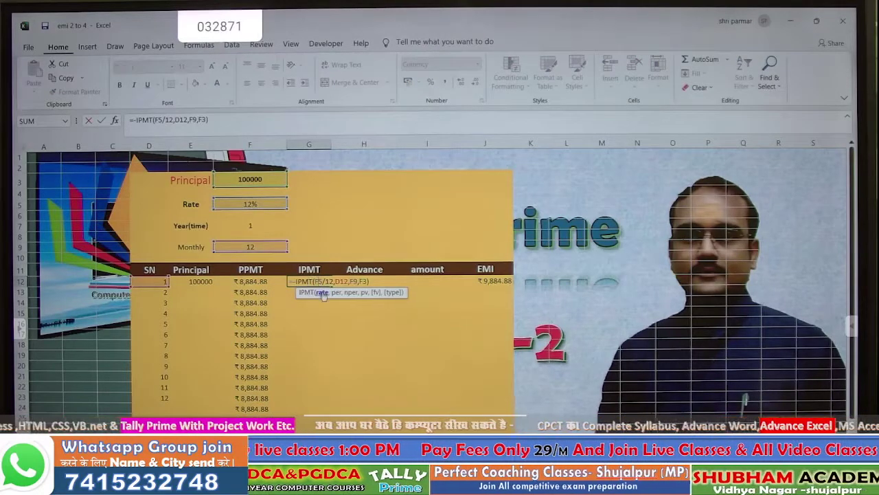
{"action": "key", "text": "F4"}
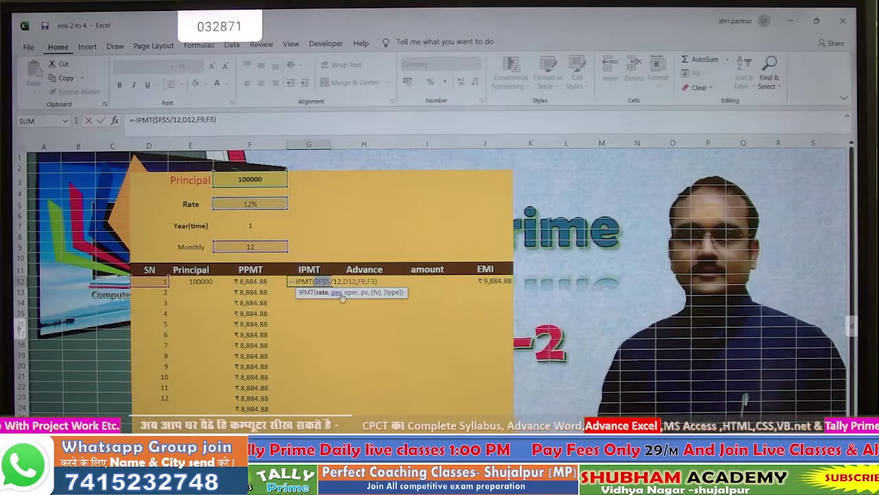
{"action": "left_click", "coordinate": [361, 282]}
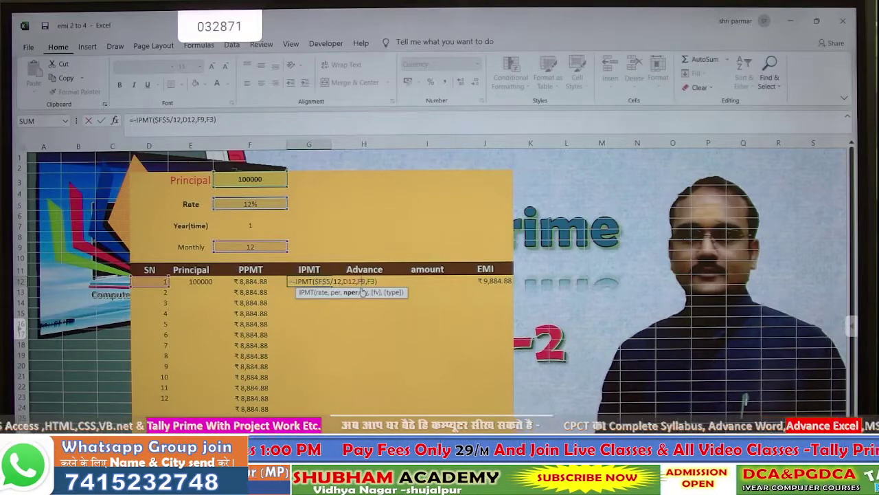
{"action": "key", "text": "F4"}
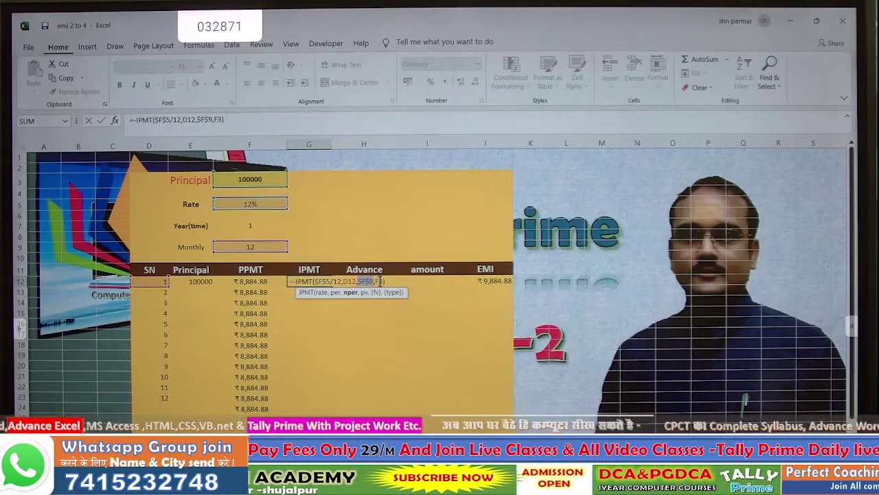
{"action": "left_click", "coordinate": [379, 282]}
{"action": "key", "text": "F4"}
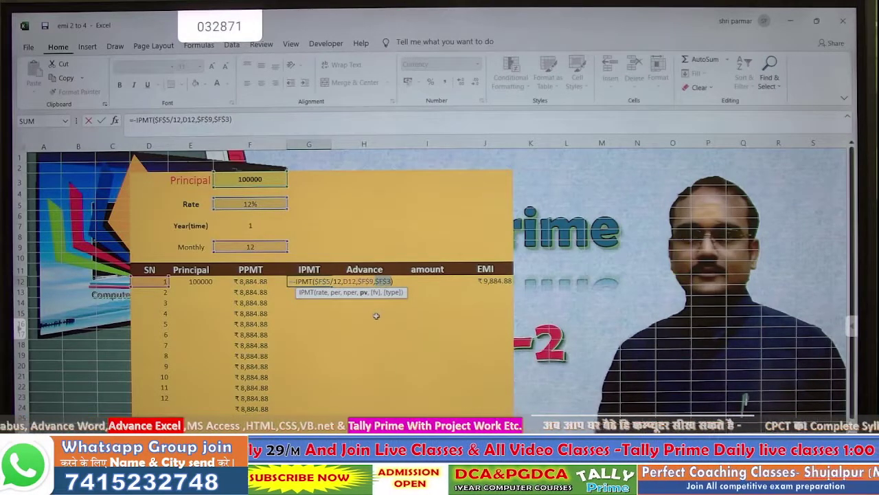
{"action": "key", "text": "Return"}
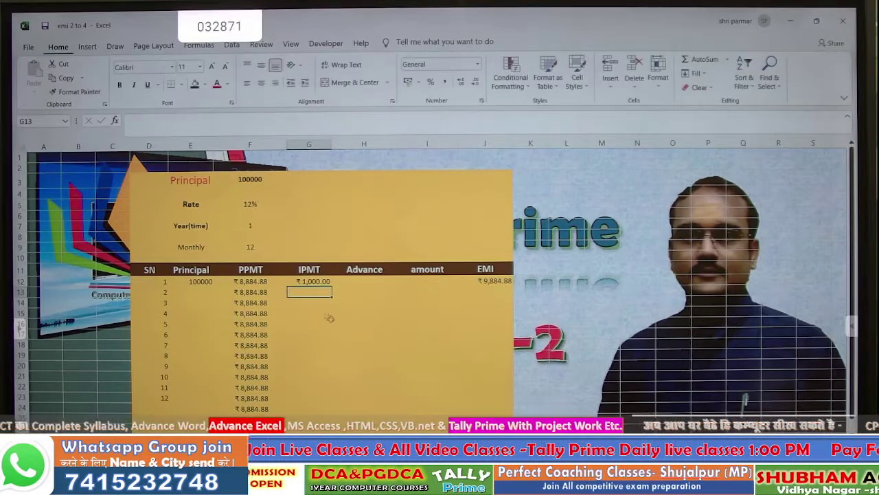
Fill the interest formula from G12 down the IPMT column through G24.
{"action": "left_click", "coordinate": [313, 282]}
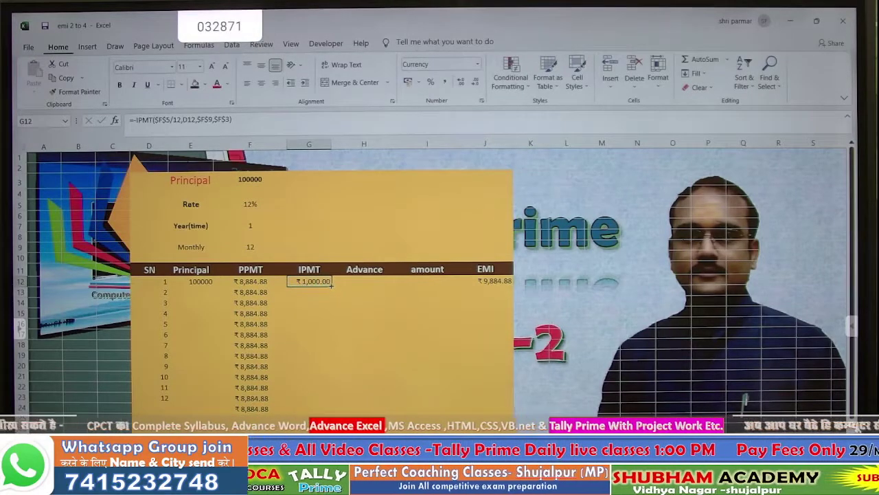
{"action": "double_click", "coordinate": [332, 284]}
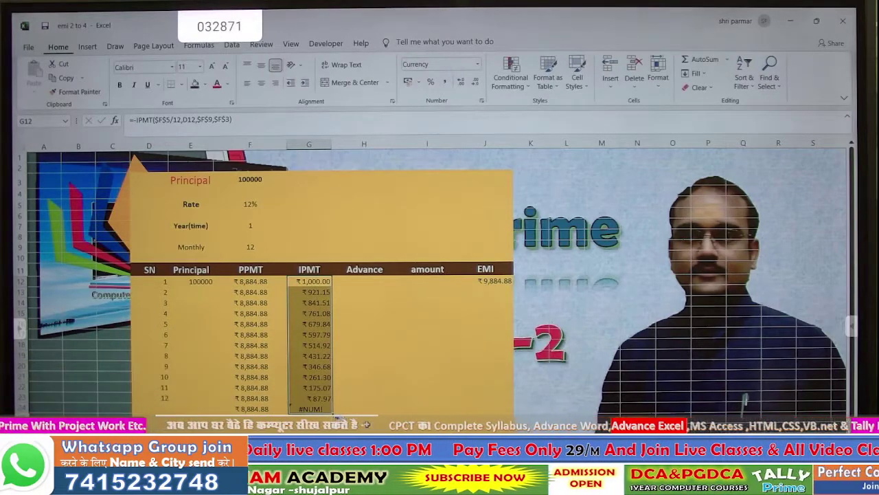
{"action": "left_click", "coordinate": [202, 282]}
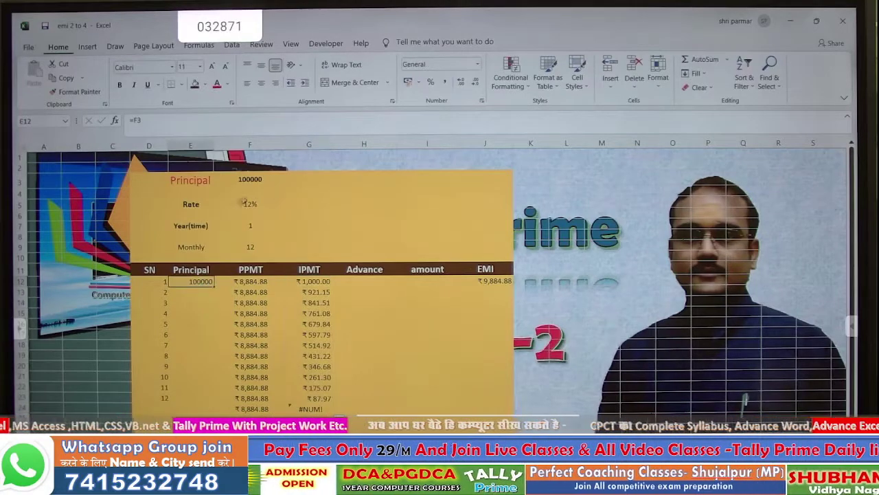
Change the principal reference in F12 from the loan input to column E, making the formula =-PMT($F$5/12,$F$9,$E$11).
{"action": "left_click", "coordinate": [257, 180]}
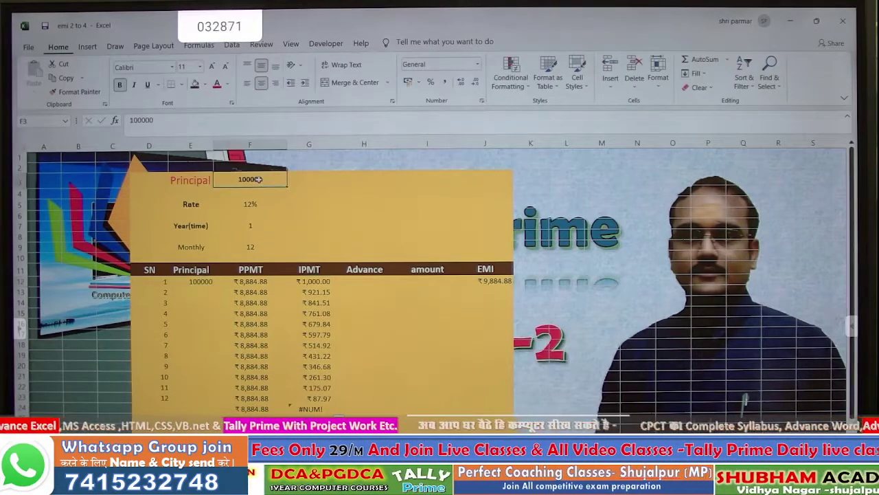
{"action": "left_click", "coordinate": [244, 280]}
{"action": "left_click", "coordinate": [205, 281]}
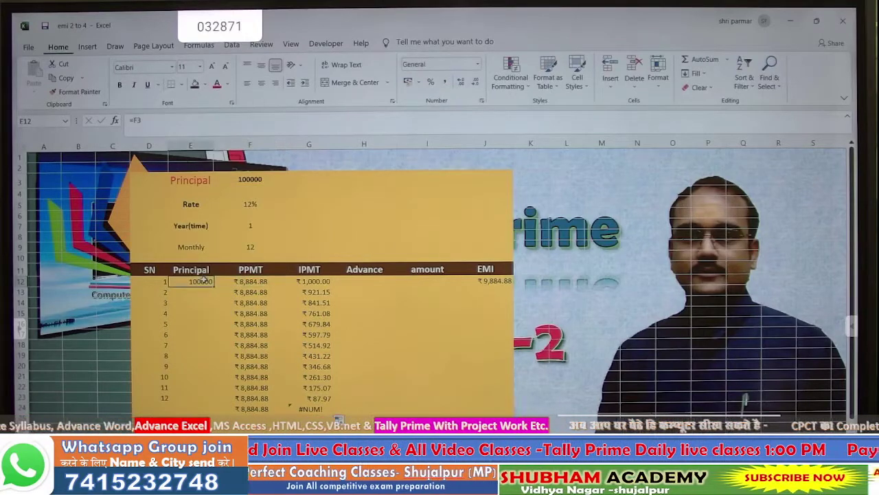
{"action": "left_click", "coordinate": [246, 281]}
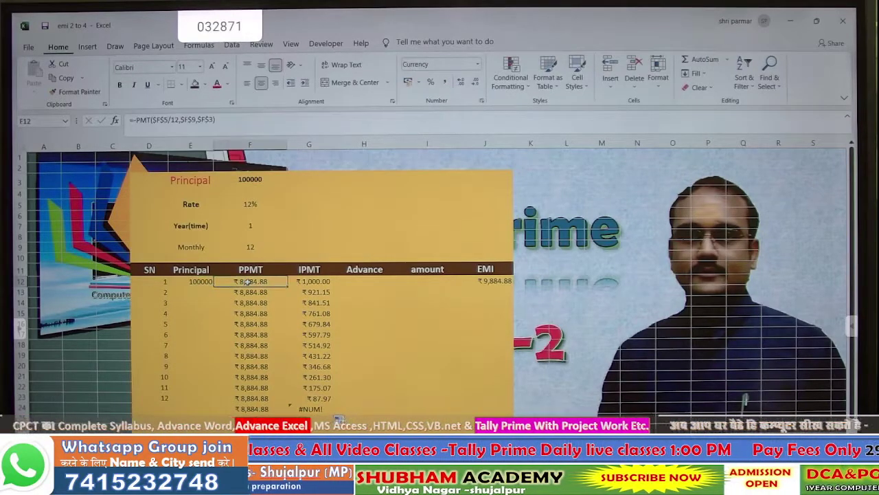
{"action": "double_click", "coordinate": [246, 282]}
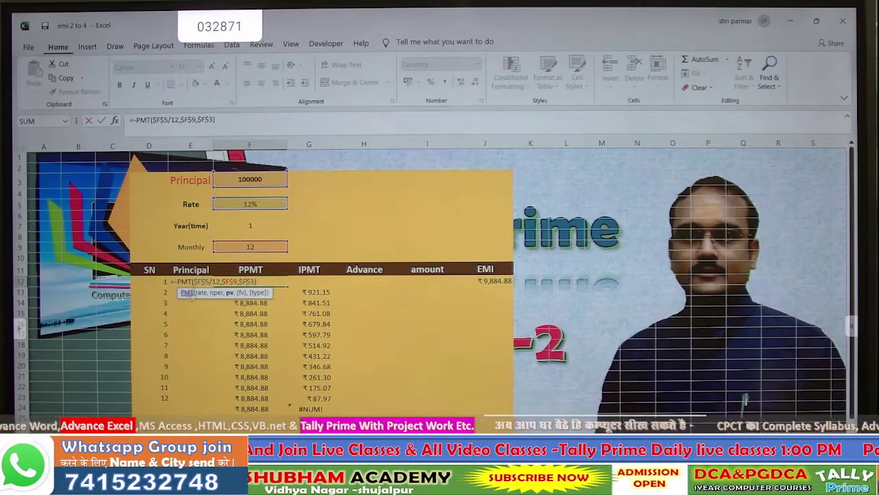
{"action": "key", "text": "BackSpace"}
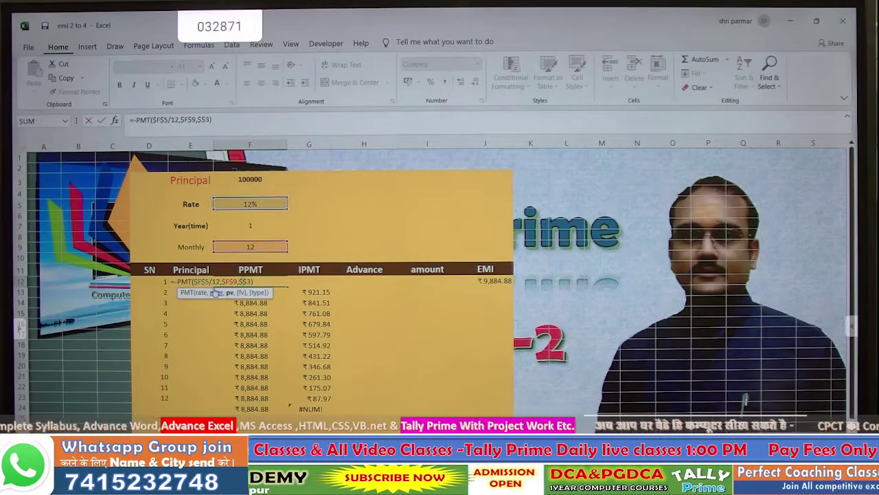
{"action": "type", "text": "E"}
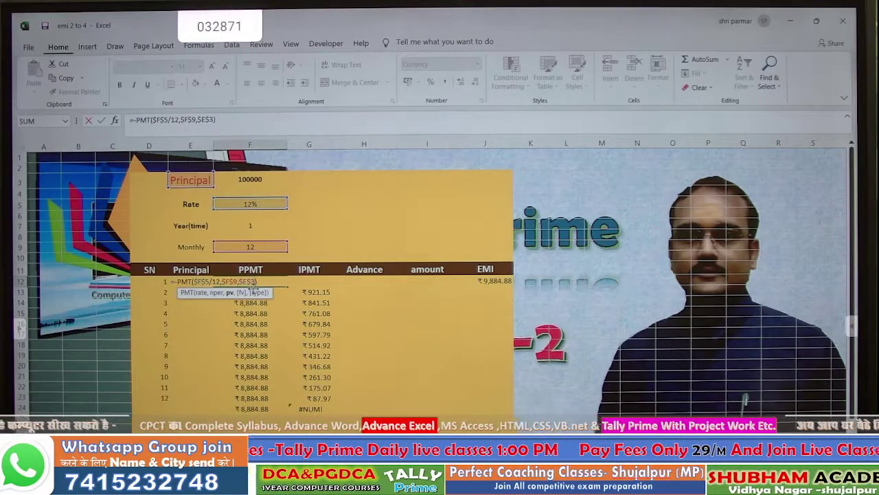
{"action": "key", "text": "Return"}
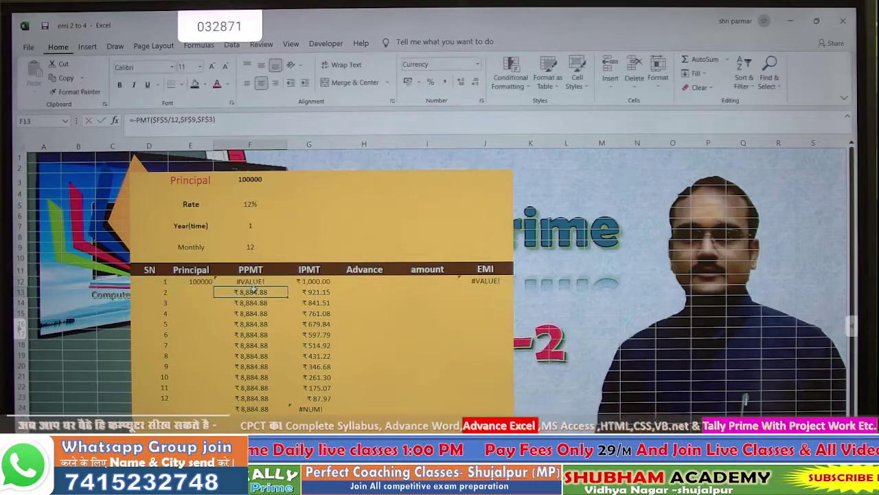
Correct the principal reference in F12 to $E$12 and fill the payment formula down the PPMT column through F24.
{"action": "left_click", "coordinate": [254, 282]}
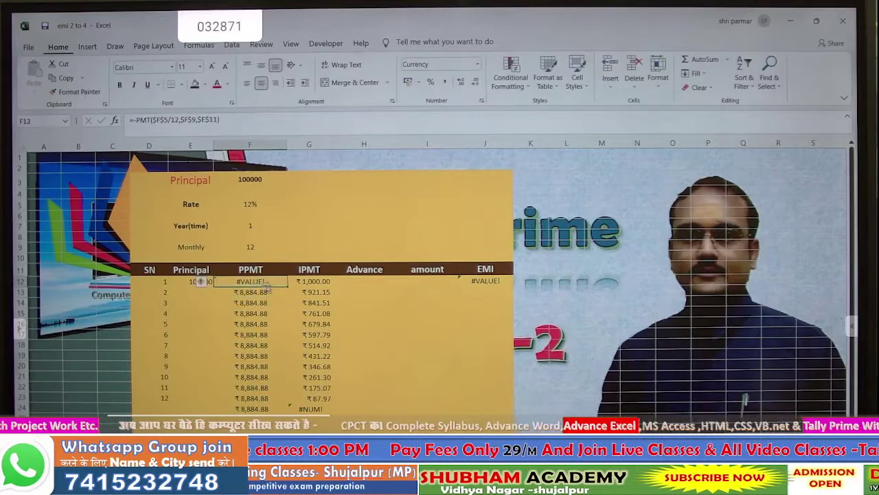
{"action": "double_click", "coordinate": [270, 281]}
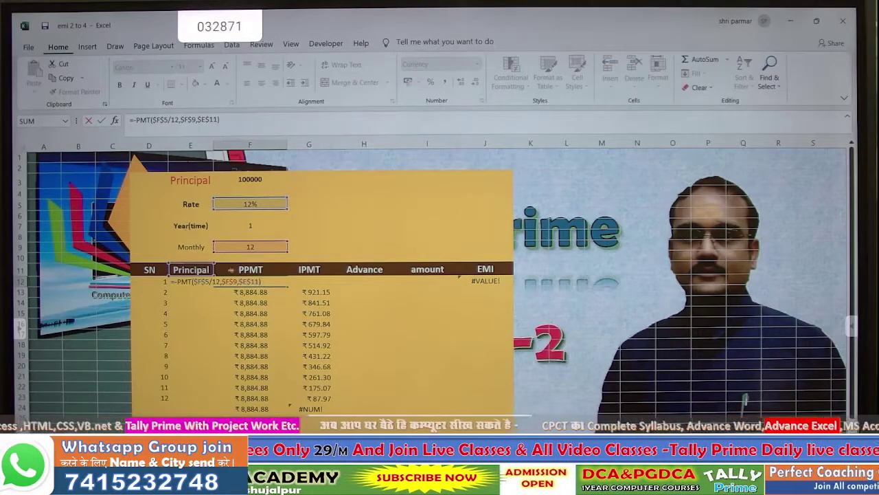
{"action": "left_click", "coordinate": [259, 282]}
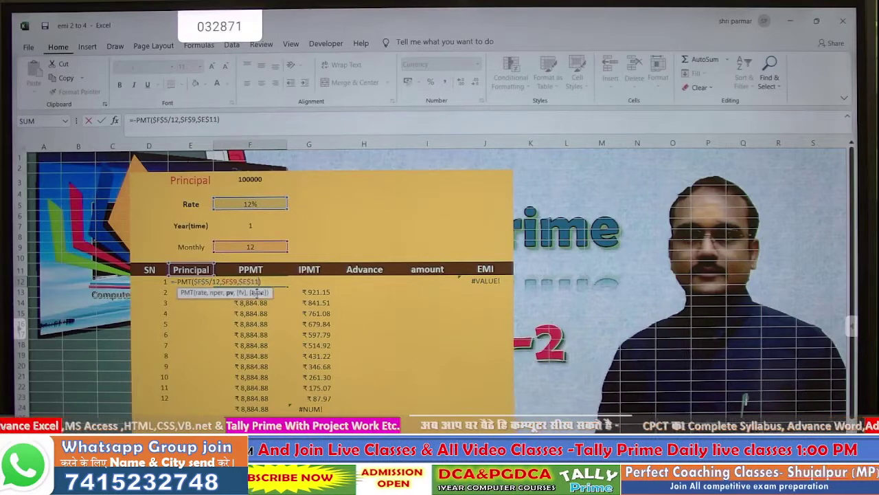
{"action": "key", "text": "BackSpace"}
{"action": "type", "text": "2"}
{"action": "key", "text": "Return"}
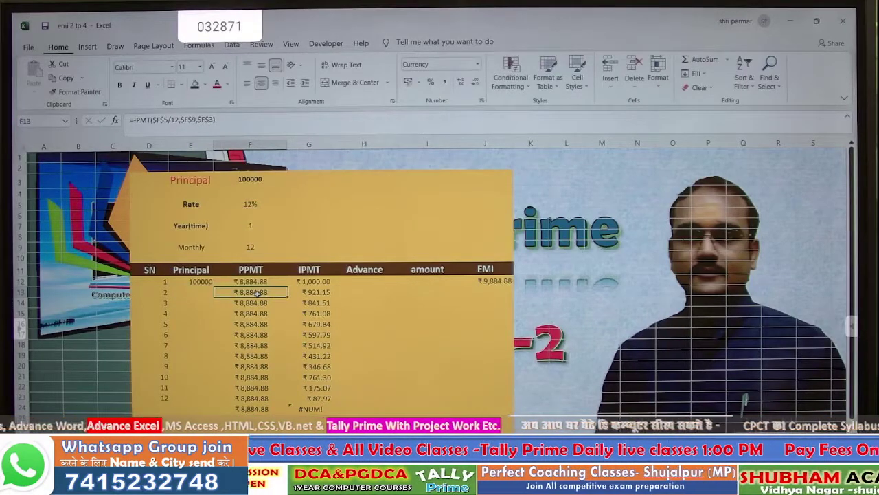
{"action": "left_click", "coordinate": [257, 281]}
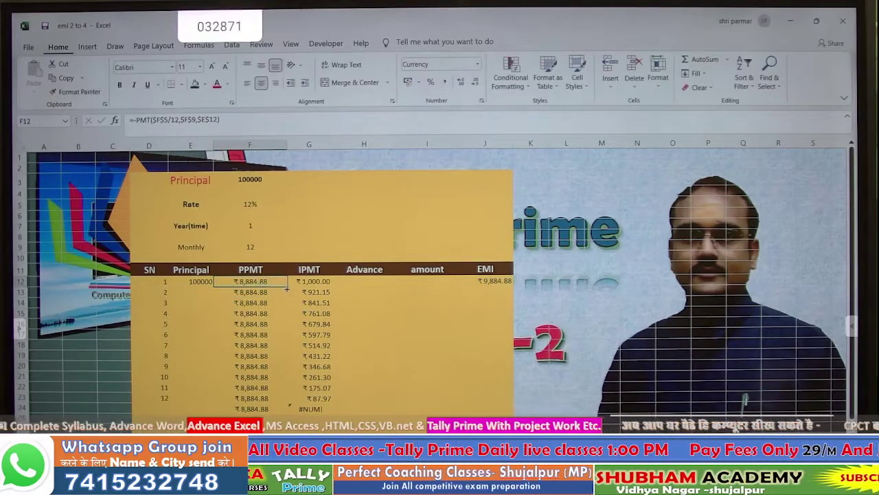
{"action": "double_click", "coordinate": [287, 289]}
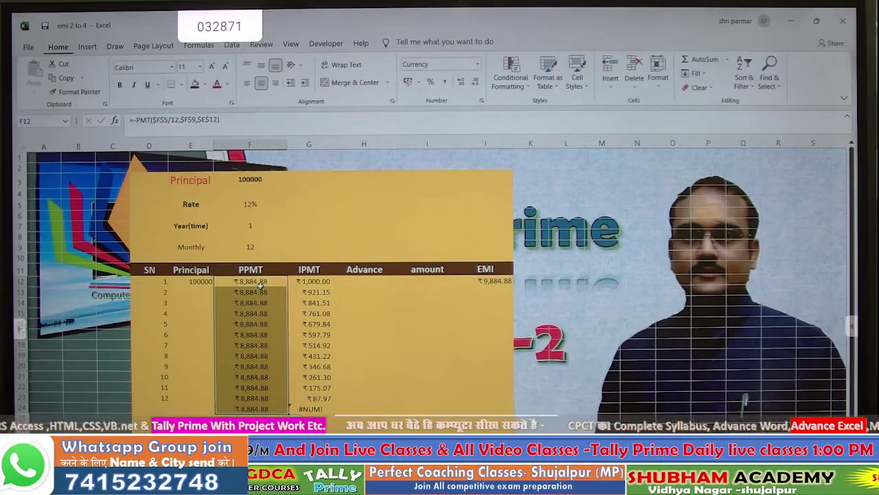
Enter =E12-F12 in the first amount cell, I12, to subtract the payment from the principal.
{"action": "left_click", "coordinate": [426, 282]}
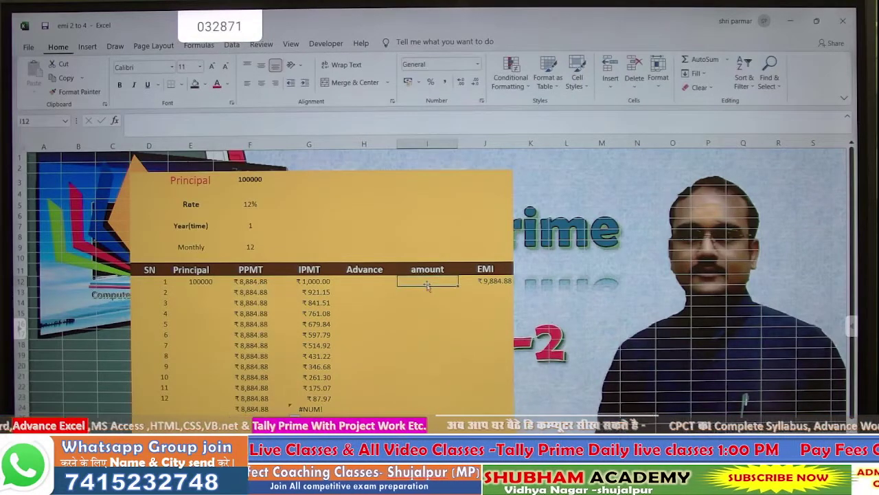
{"action": "type", "text": "="}
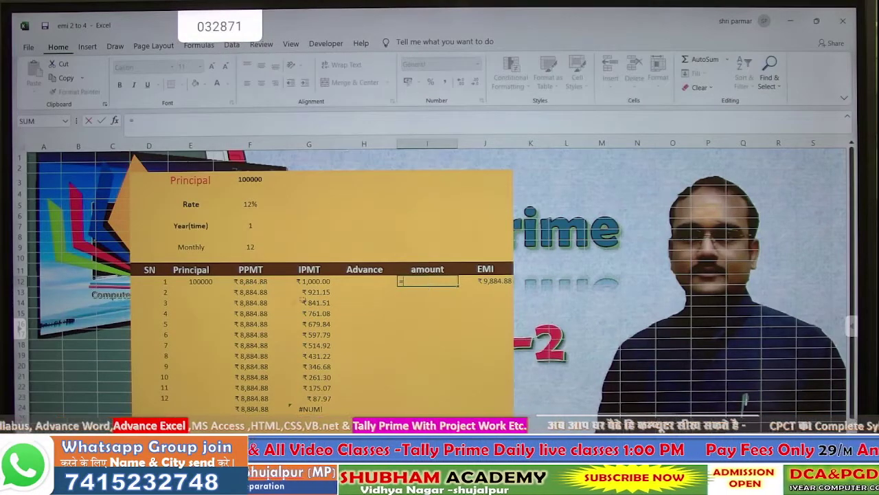
{"action": "left_click", "coordinate": [214, 283]}
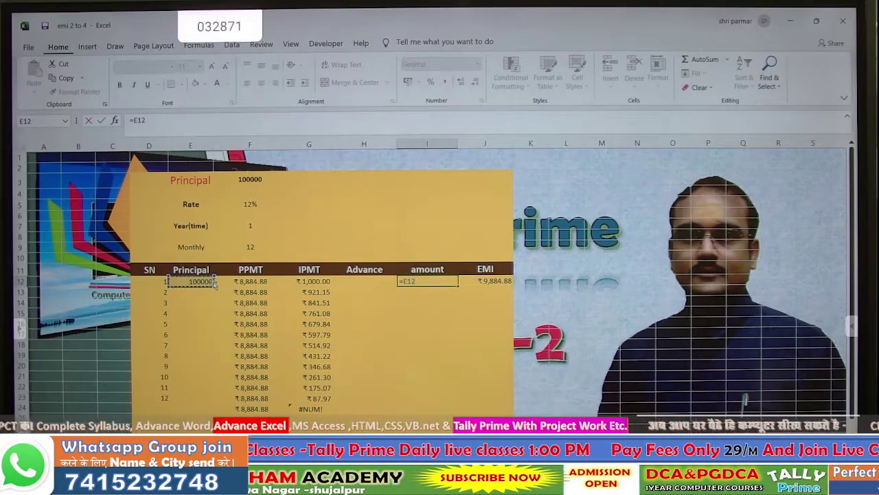
{"action": "type", "text": "-"}
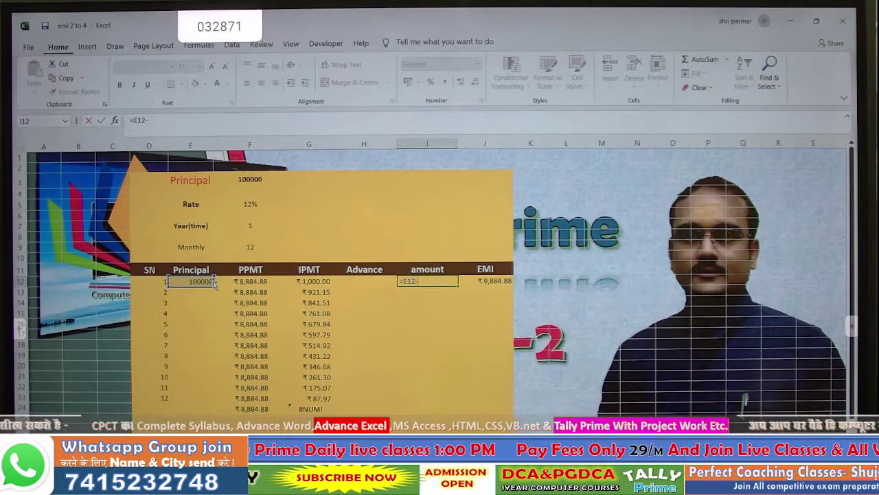
{"action": "left_click", "coordinate": [253, 284]}
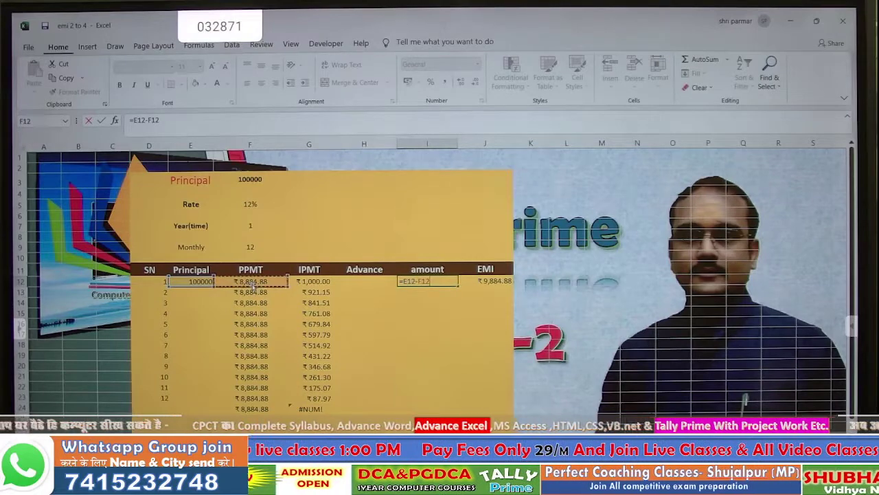
{"action": "key", "text": "Return"}
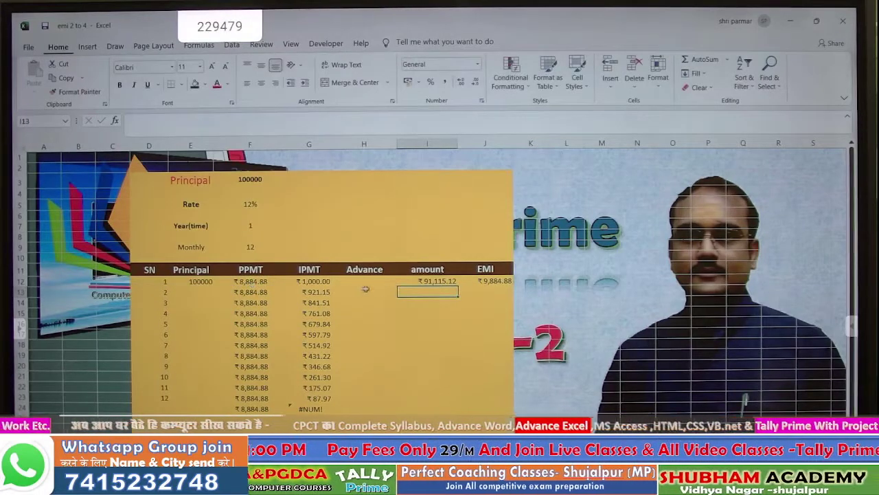
Link the second month's principal in E13 to the first month's remaining amount in I12.
{"action": "left_click", "coordinate": [425, 281]}
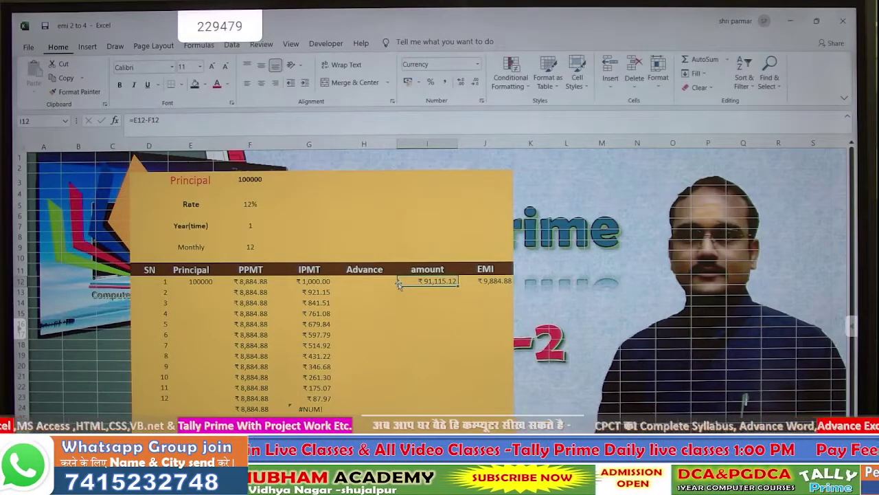
{"action": "left_click", "coordinate": [204, 292]}
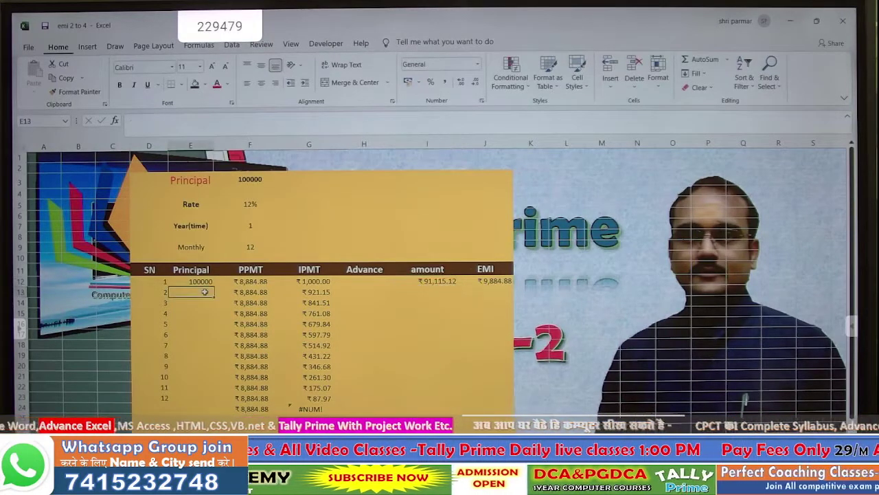
{"action": "type", "text": "="}
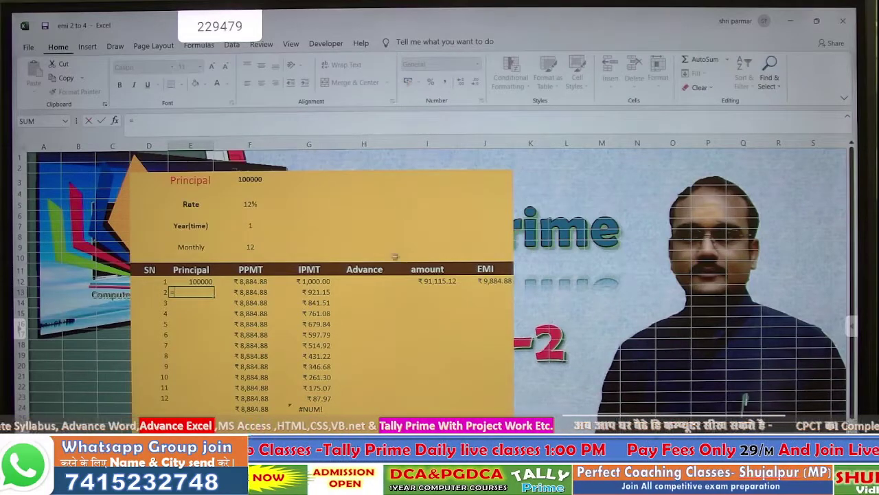
{"action": "left_click", "coordinate": [443, 284]}
{"action": "key", "text": "Return"}
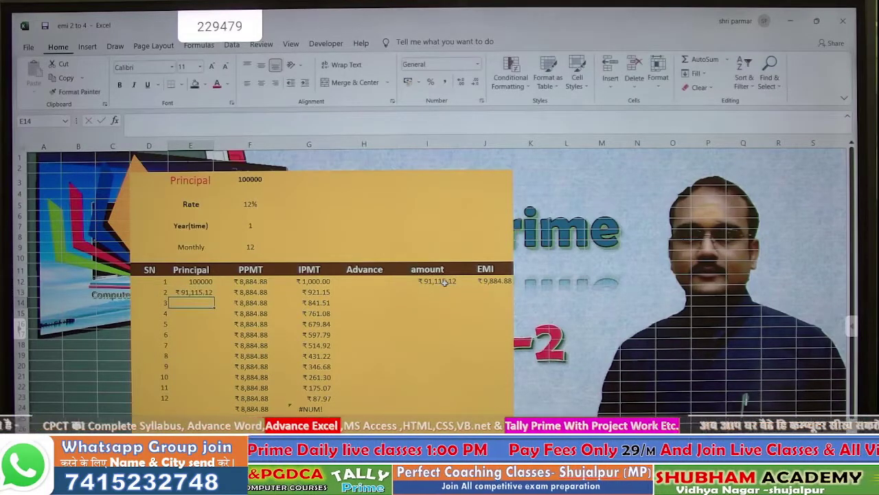
Make the principal reference in F12 relative, giving =-PMT($F$5/12,$F$9,E12), and fill it down the PPMT column through F24.
{"action": "left_click", "coordinate": [253, 282]}
{"action": "double_click", "coordinate": [252, 282]}
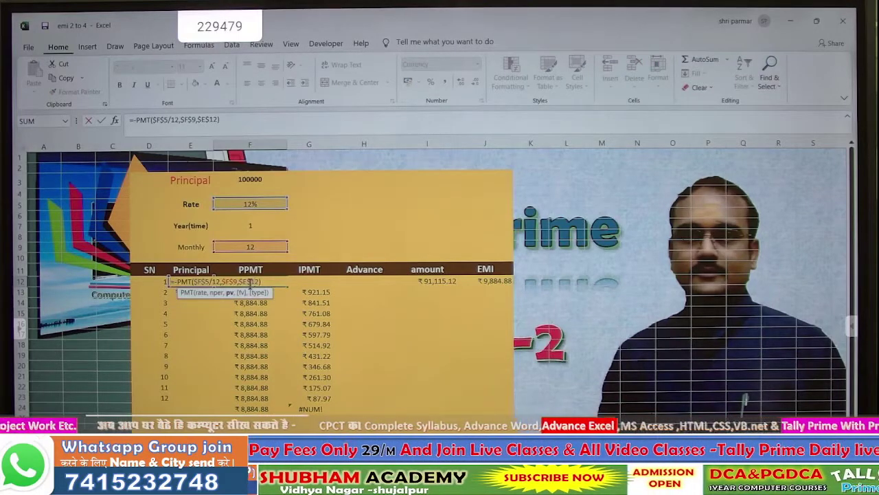
{"action": "key", "text": "F4"}
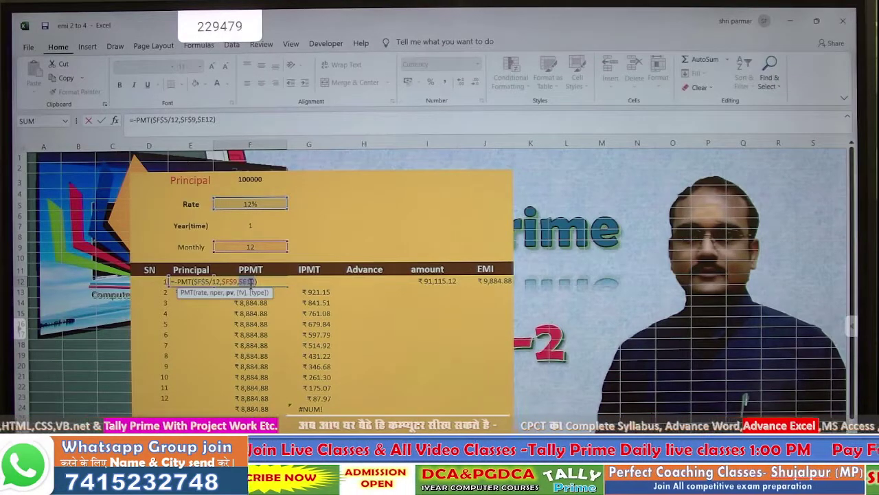
{"action": "key", "text": "Return"}
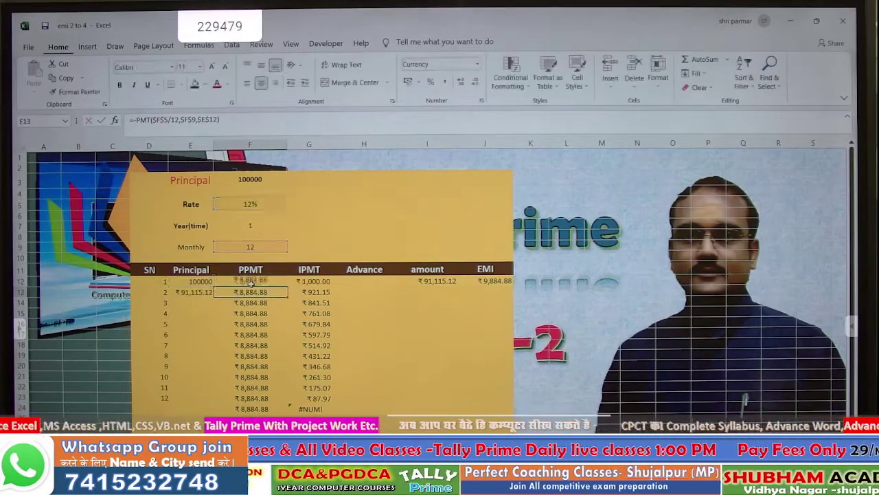
{"action": "left_click", "coordinate": [252, 283]}
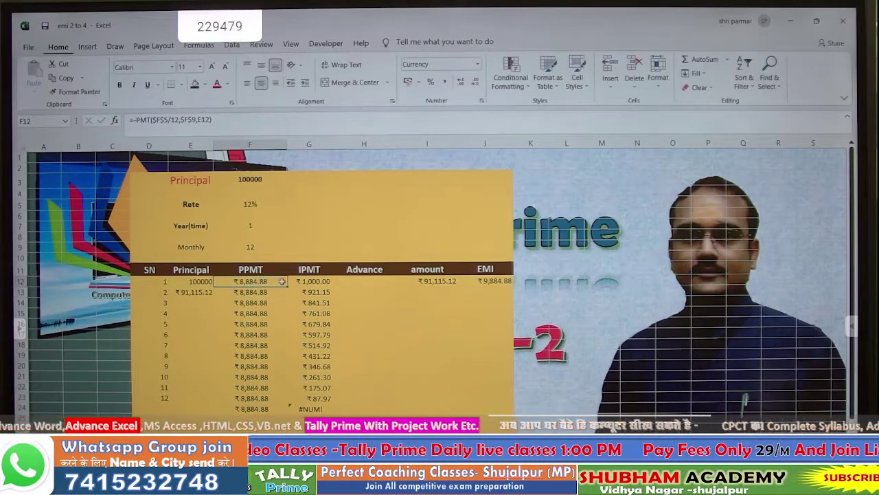
{"action": "left_click_drag", "start_coordinate": [287, 286], "coordinate": [288, 410]}
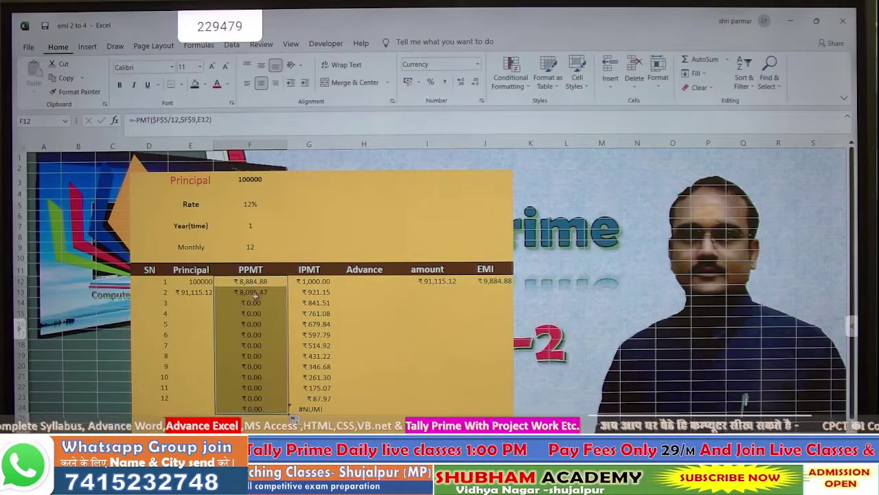
Examine the filled payment formula in F13 and the cell references used by the interest formula in G12.
{"action": "left_click", "coordinate": [256, 292]}
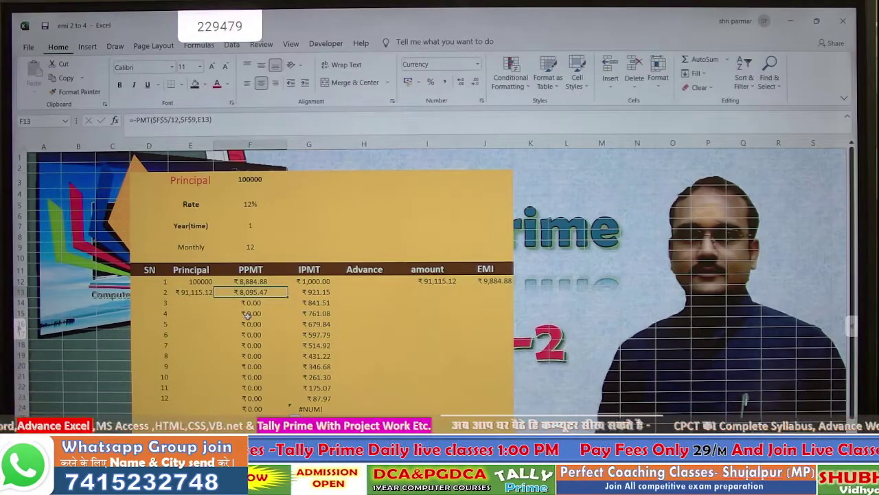
{"action": "left_click", "coordinate": [309, 281]}
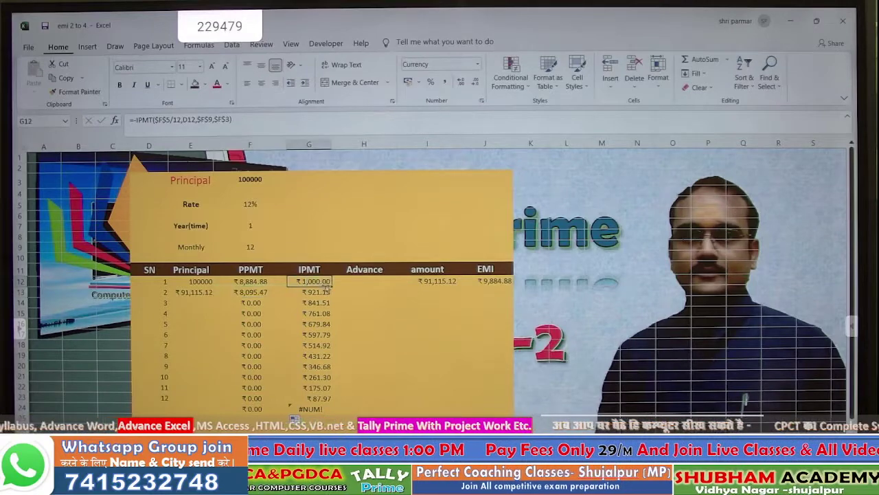
{"action": "key", "text": "ctrl+shift+Down"}
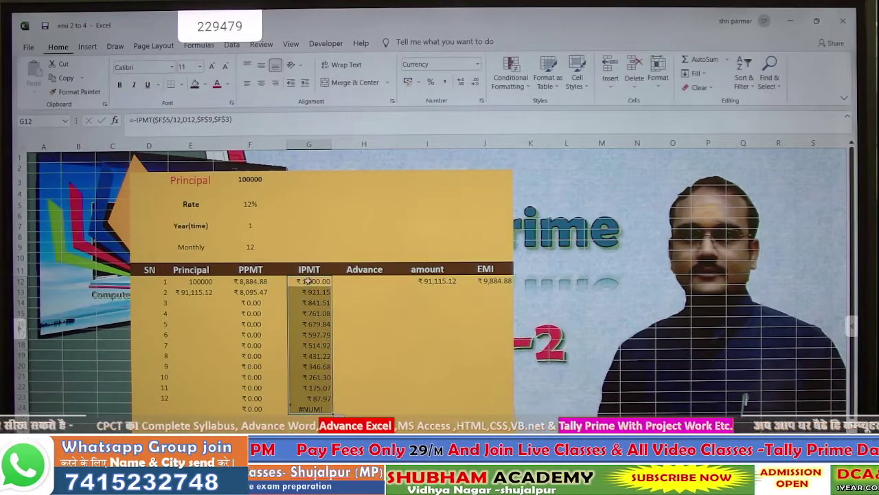
{"action": "left_click", "coordinate": [309, 281]}
{"action": "double_click", "coordinate": [308, 281]}
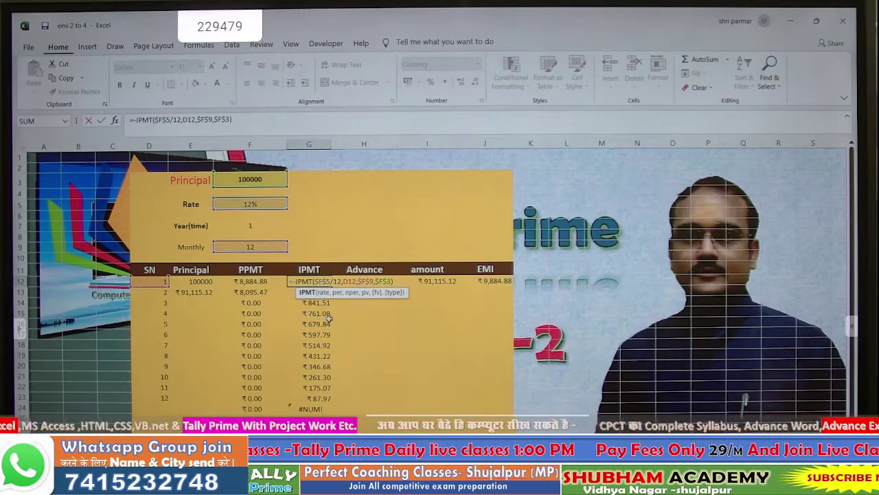
{"action": "key", "text": "Return"}
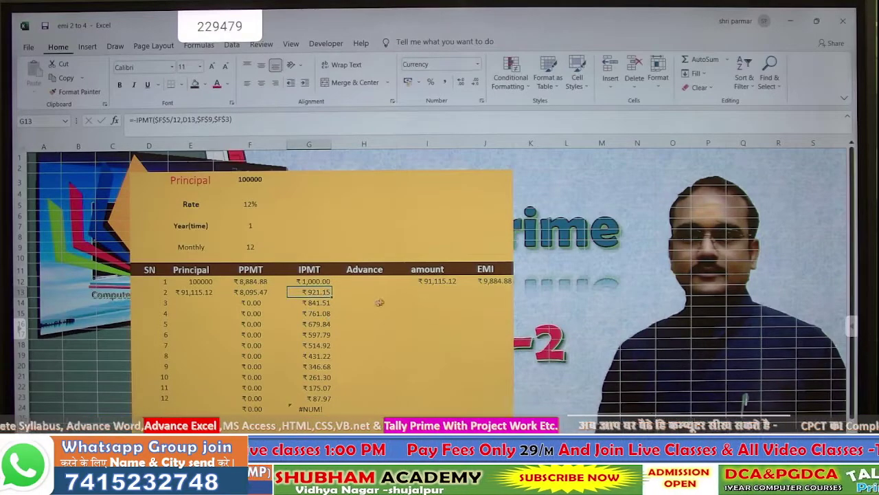
{"action": "left_click", "coordinate": [443, 295]}
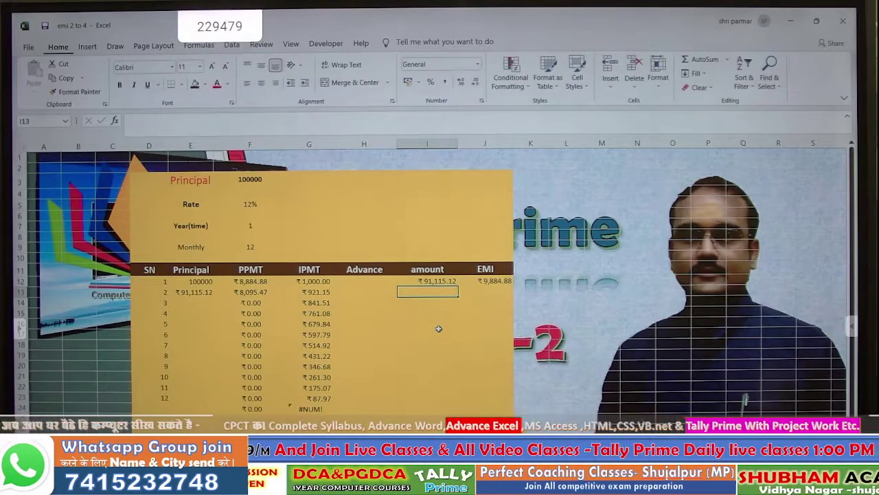
{"action": "type", "text": "="}
{"action": "key", "text": "Escape"}
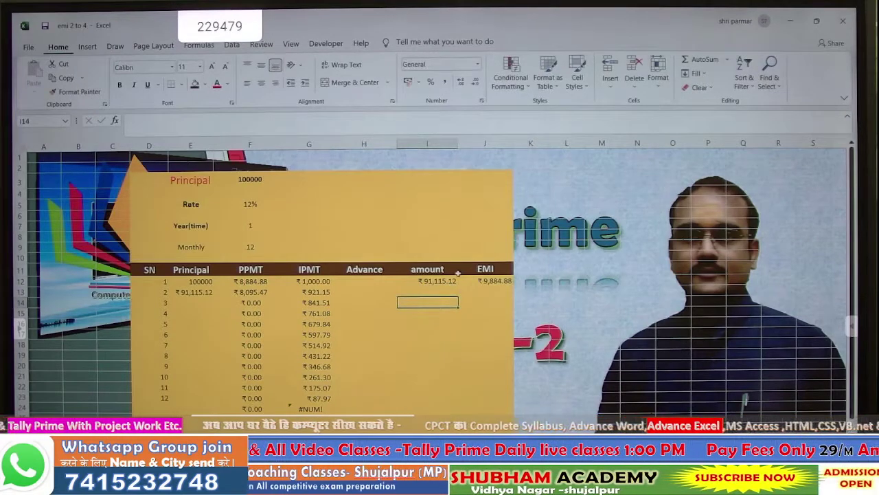
Fill the remaining-amount formula =E12-F12 from I12 down the amount column through I24.
{"action": "left_click", "coordinate": [453, 282]}
{"action": "double_click", "coordinate": [457, 287]}
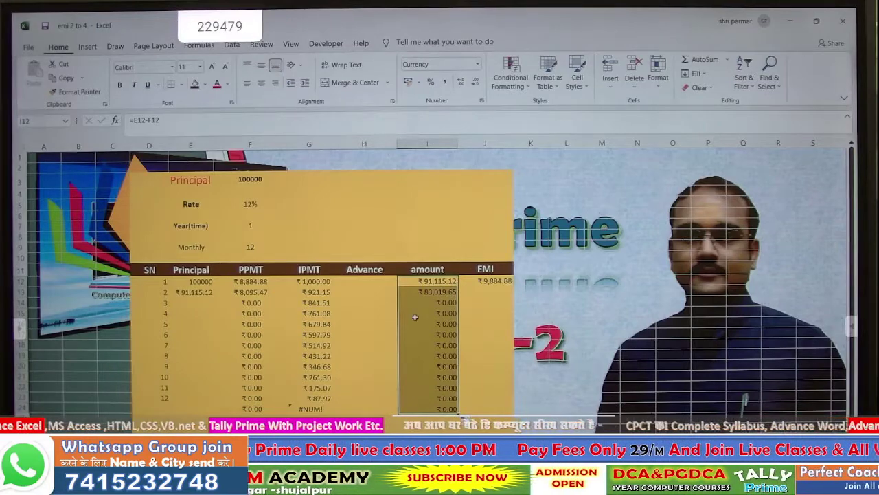
{"action": "left_click", "coordinate": [433, 291]}
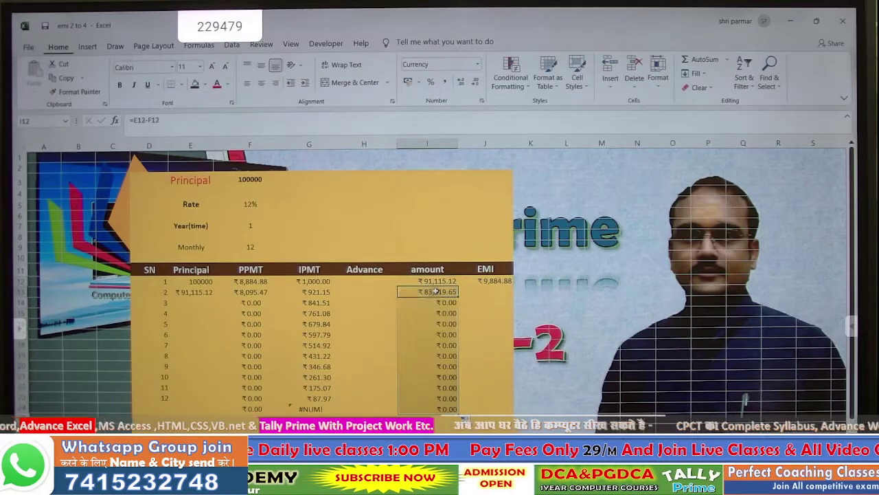
Enter =F13+G13 in J13 to add the second month's payment and interest in the EMI column.
{"action": "left_click", "coordinate": [480, 291]}
{"action": "type", "text": "="}
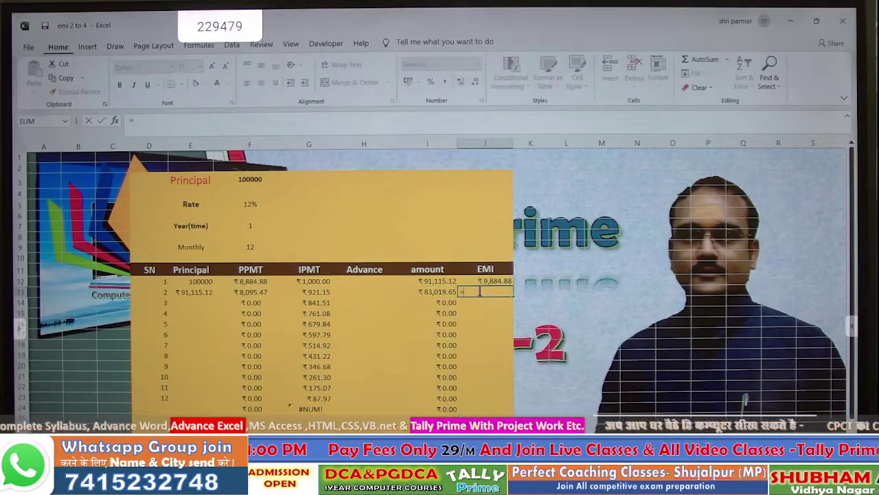
{"action": "left_click", "coordinate": [255, 293]}
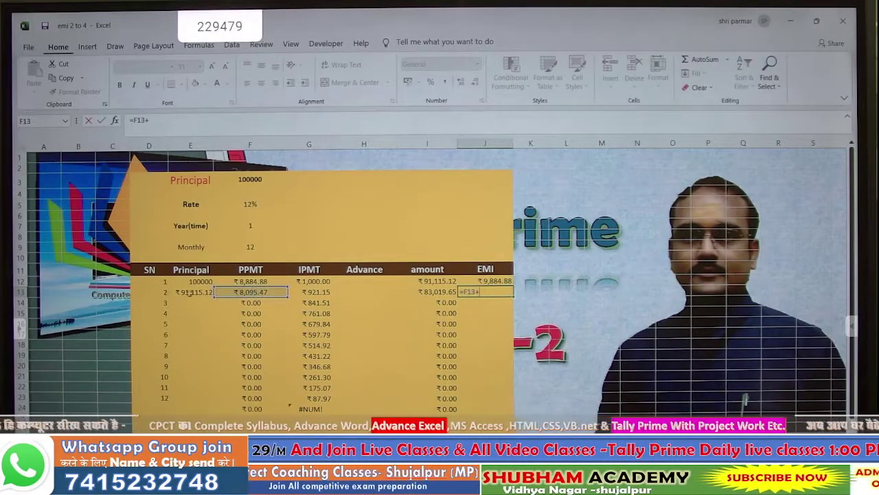
{"action": "type", "text": "+"}
{"action": "left_click", "coordinate": [301, 293]}
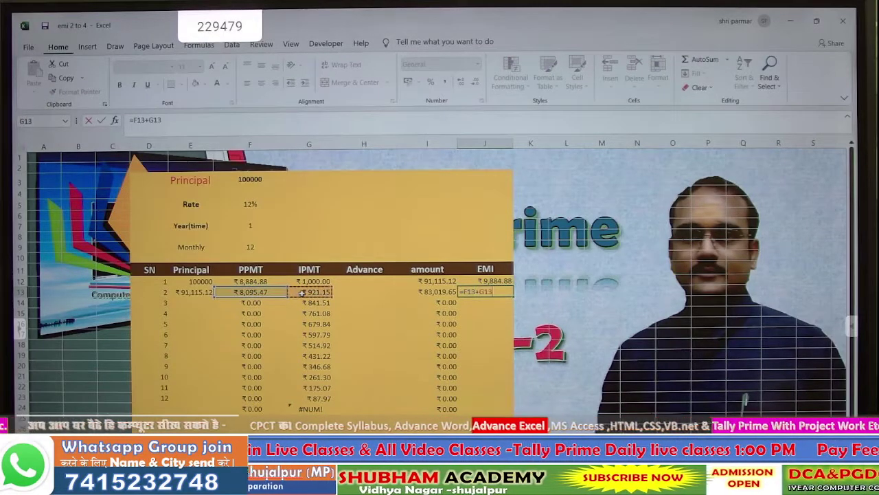
{"action": "key", "text": "Return"}
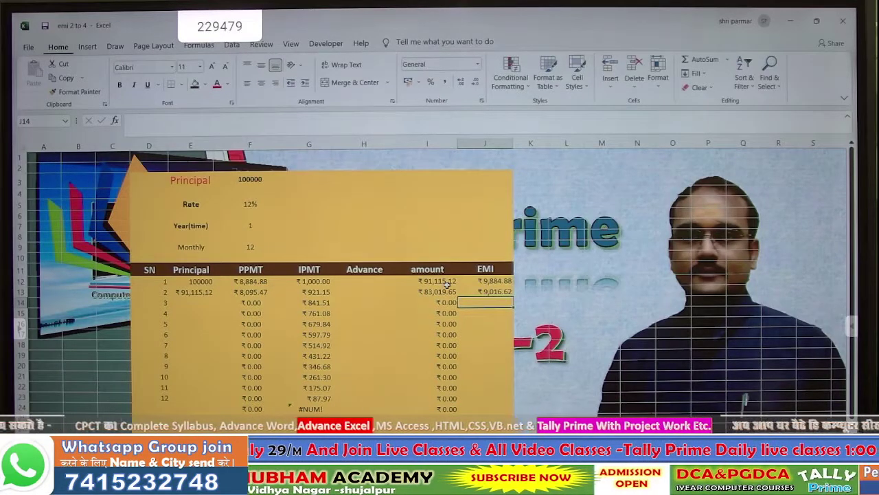
Review the formulas in G12 and F13, and delete the PMT formula from the second month's PPMT cell, F13.
{"action": "left_click", "coordinate": [320, 282]}
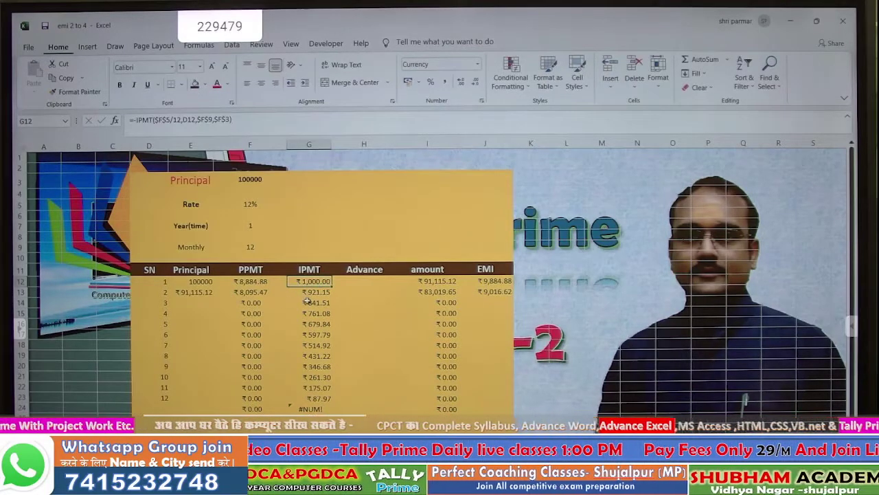
{"action": "left_click", "coordinate": [260, 292]}
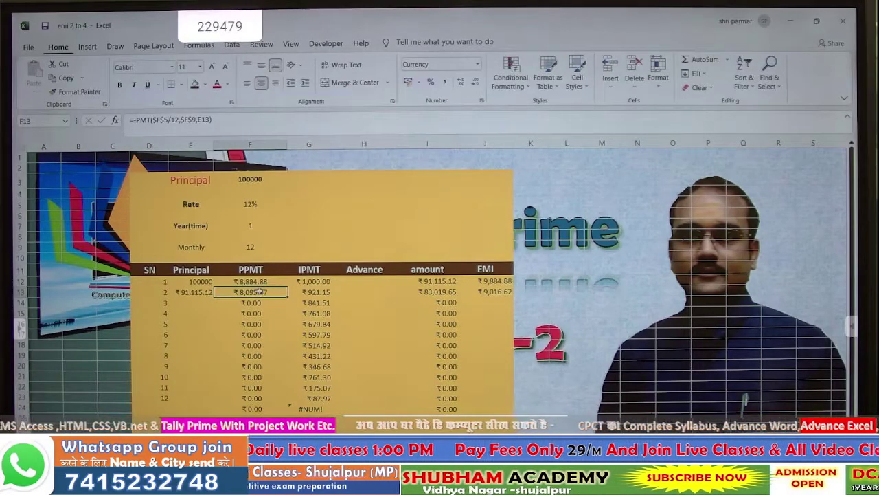
{"action": "double_click", "coordinate": [260, 293]}
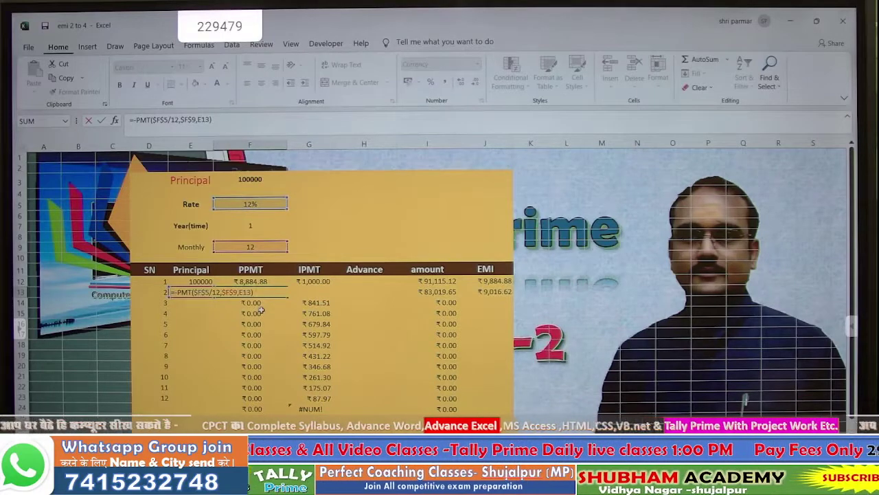
{"action": "key", "text": "Return"}
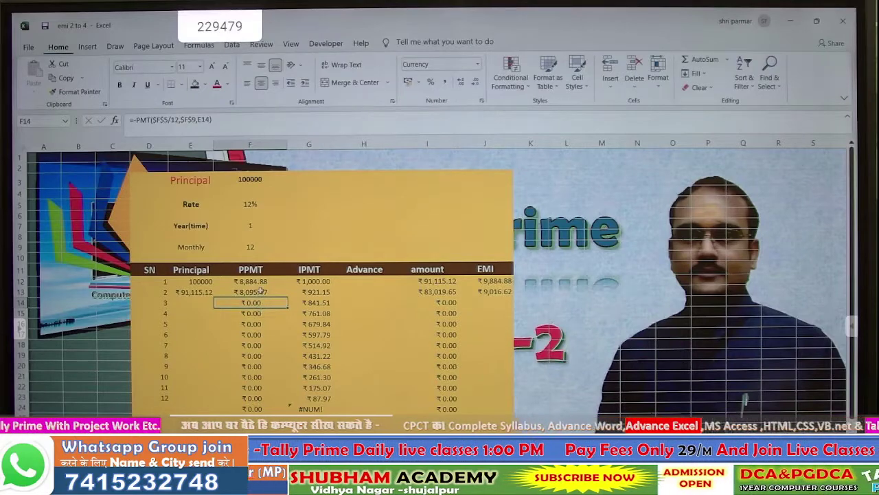
{"action": "double_click", "coordinate": [270, 293]}
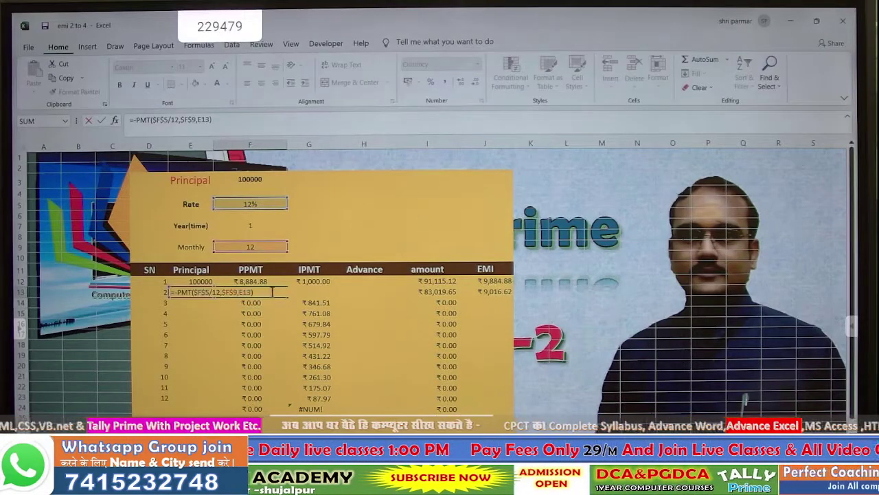
{"action": "key", "text": "BackSpace"}
{"action": "key", "text": "BackSpace"}
{"action": "key", "text": "BackSpace"}
{"action": "key", "text": "BackSpace"}
{"action": "key", "text": "BackSpace"}
{"action": "key", "text": "BackSpace"}
{"action": "key", "text": "BackSpace"}
{"action": "key", "text": "BackSpace"}
{"action": "key", "text": "BackSpace"}
{"action": "key", "text": "BackSpace"}
{"action": "key", "text": "BackSpace"}
{"action": "key", "text": "BackSpace"}
{"action": "key", "text": "BackSpace"}
{"action": "key", "text": "BackSpace"}
{"action": "key", "text": "BackSpace"}
{"action": "key", "text": "BackSpace"}
{"action": "key", "text": "BackSpace"}
{"action": "key", "text": "BackSpace"}
{"action": "key", "text": "BackSpace"}
{"action": "key", "text": "BackSpace"}
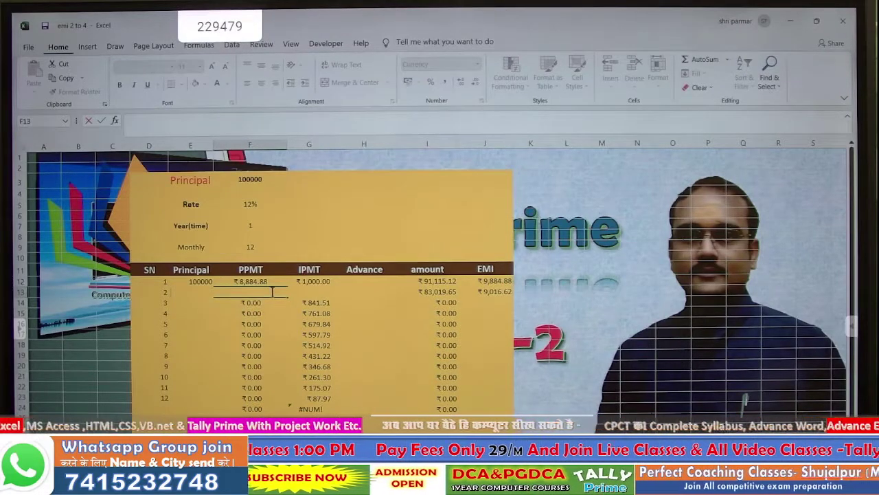
{"action": "key", "text": "Return"}
{"action": "left_click", "coordinate": [272, 292]}
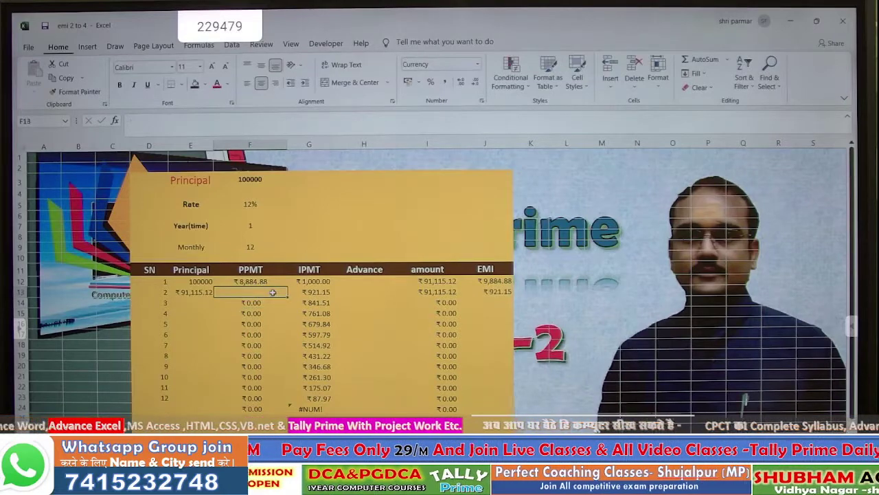
{"action": "type", "text": "="}
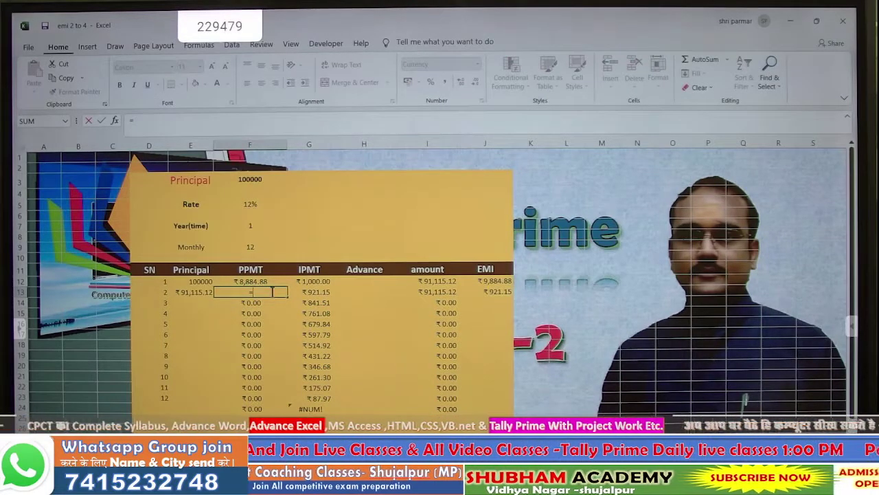
{"action": "type", "text": "ppmt"}
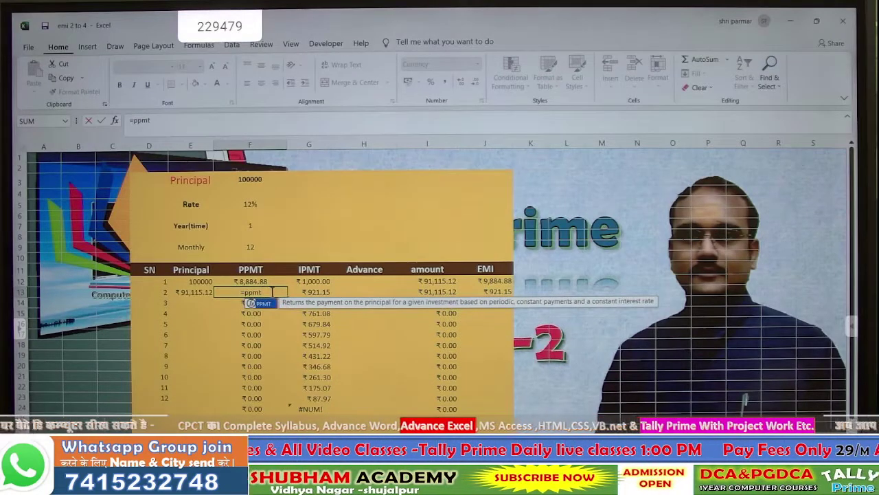
{"action": "key", "text": "Tab"}
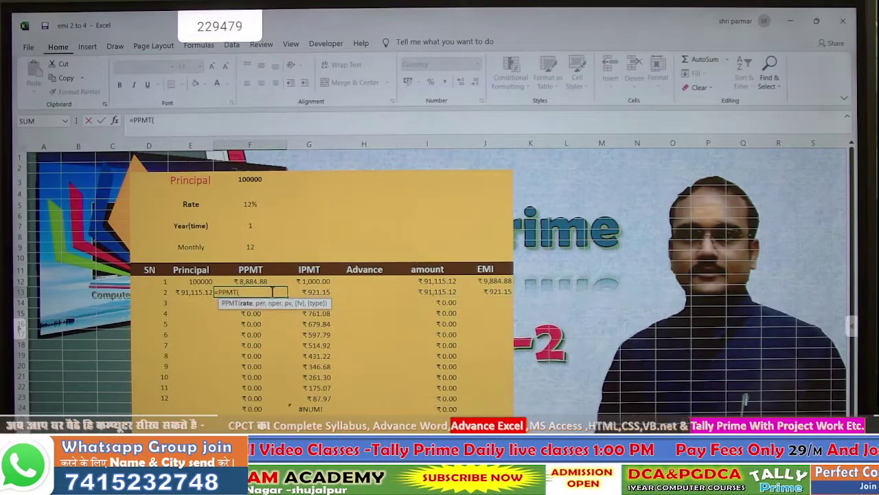
{"action": "left_click", "coordinate": [253, 205]}
{"action": "type", "text": "/"}
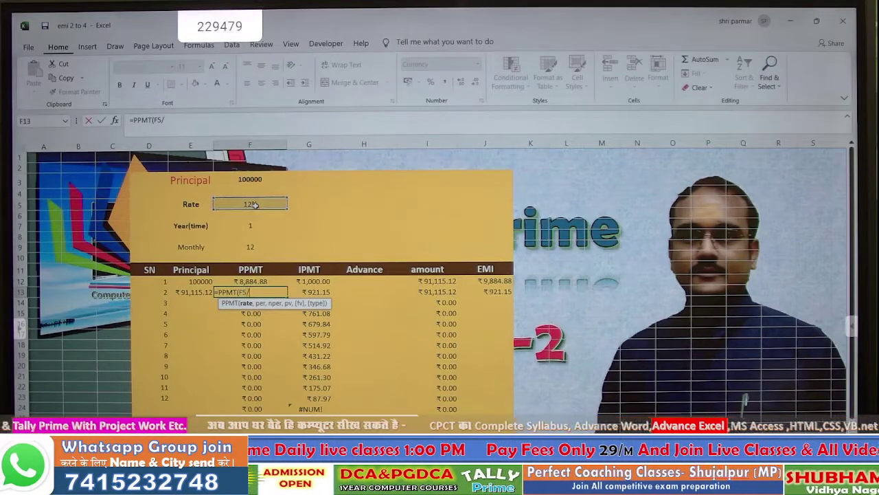
{"action": "type", "text": "12"}
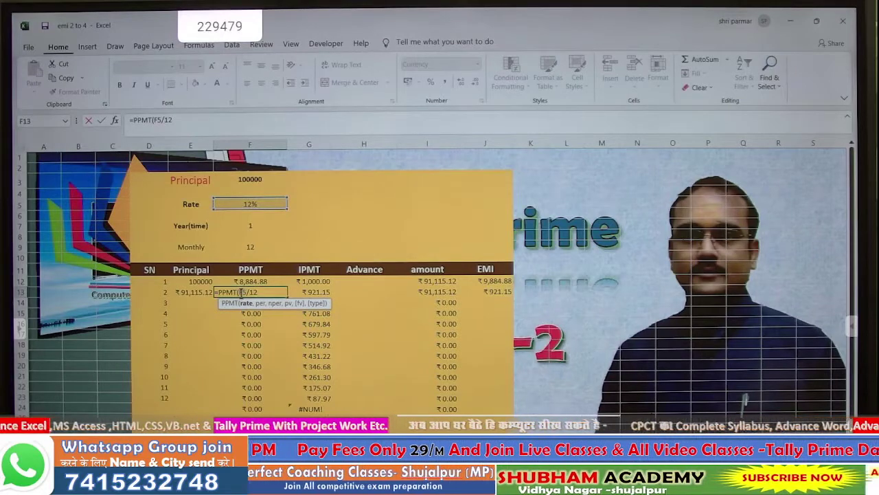
{"action": "key", "text": "F4"}
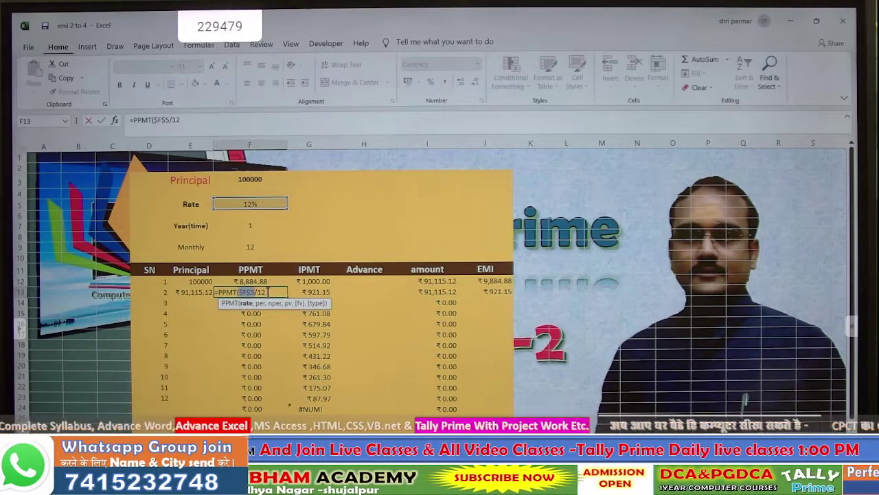
{"action": "left_click", "coordinate": [268, 292]}
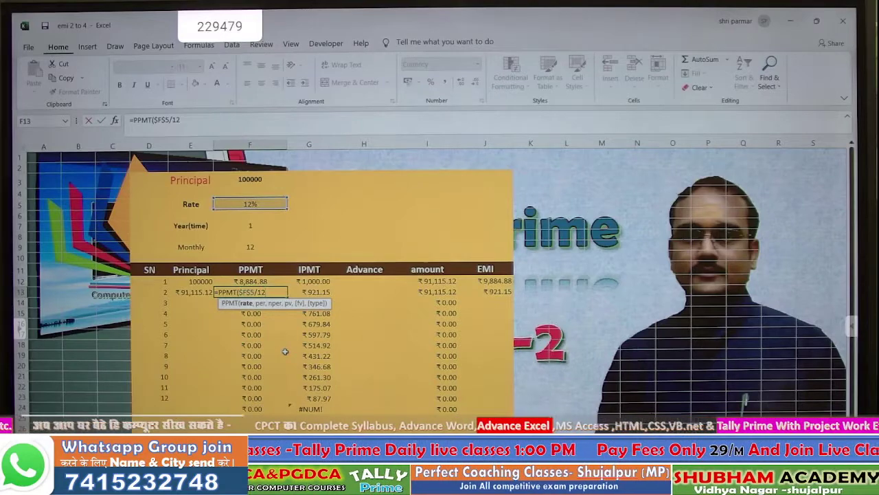
{"action": "type", "text": "/12,"}
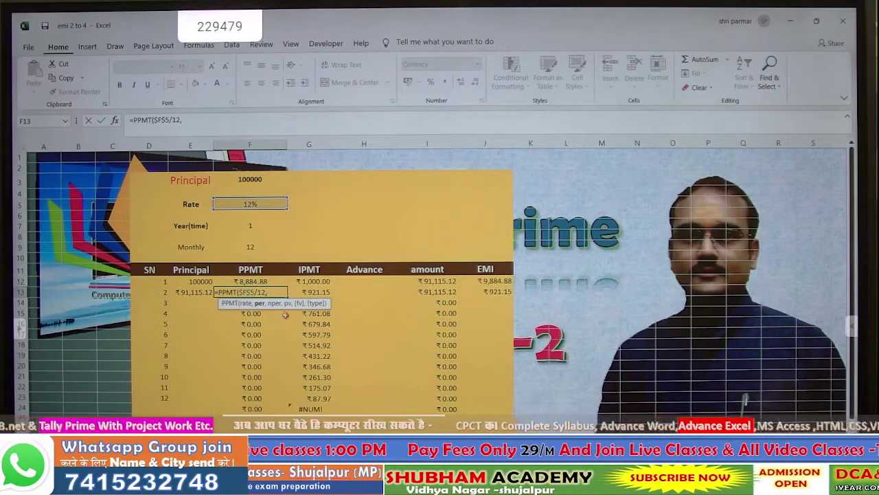
{"action": "left_click", "coordinate": [163, 292]}
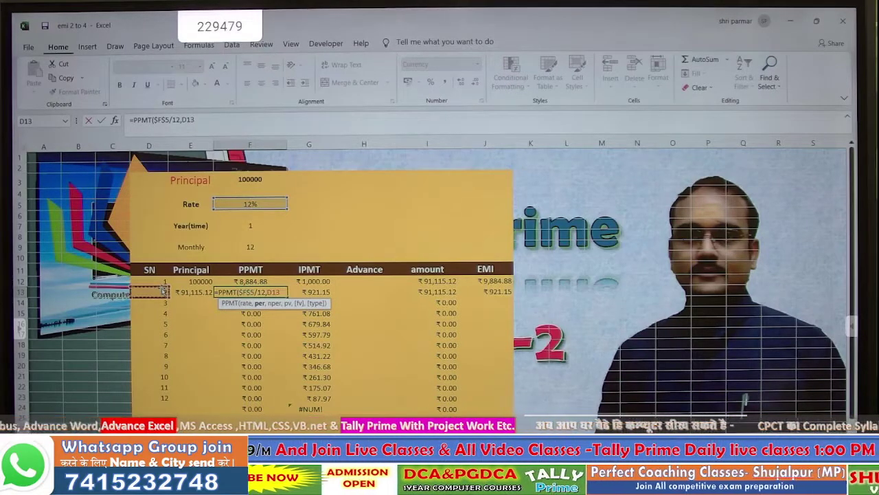
{"action": "key", "text": "Escape"}
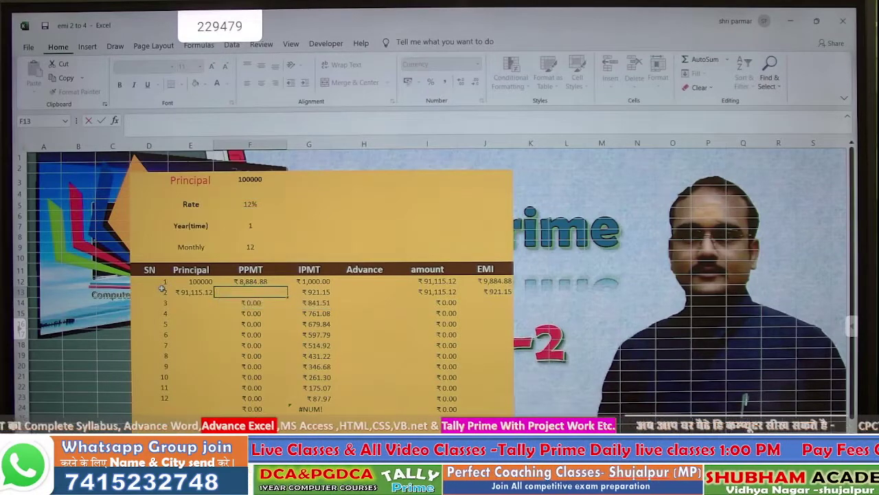
Start a negated PPMT formula in F12, with the absolute rate reference $F$5 divided by 12 as its rate argument.
{"action": "key", "text": "Down"}
{"action": "key", "text": "Up"}
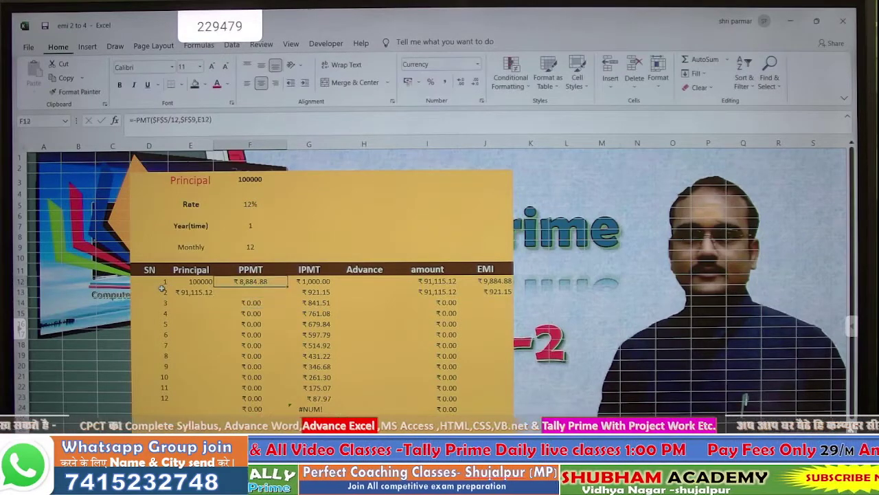
{"action": "type", "text": "="}
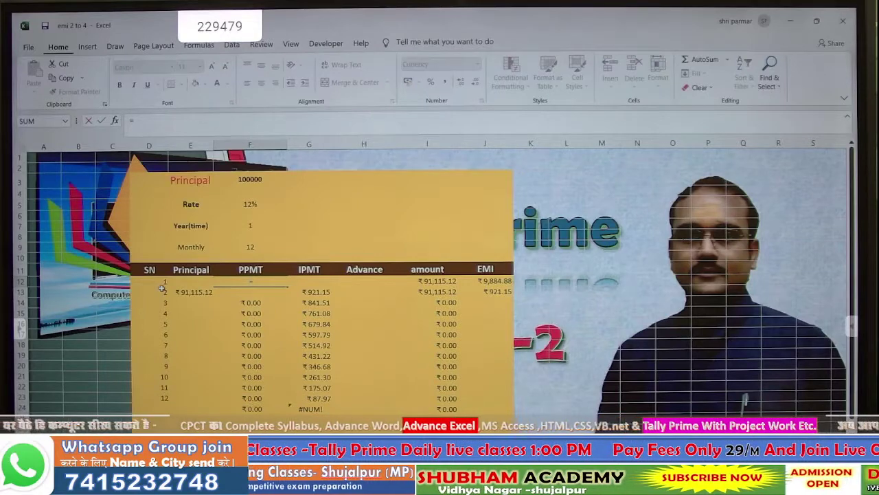
{"action": "type", "text": "-"}
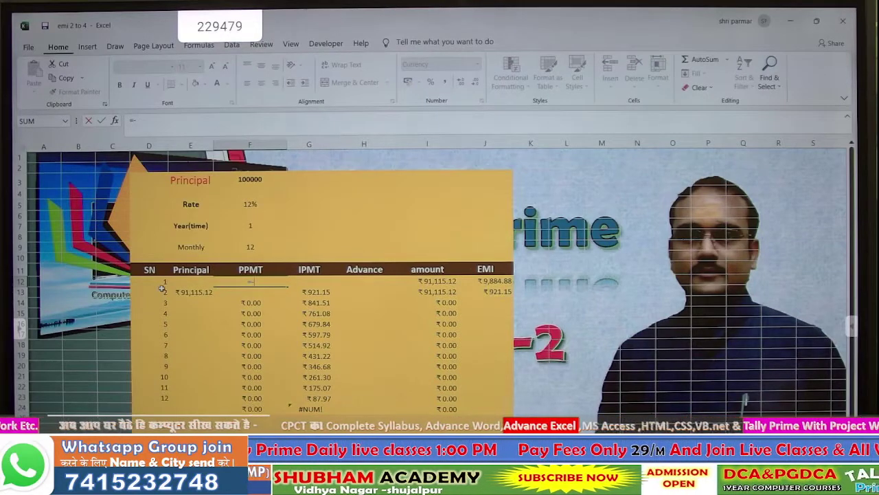
{"action": "type", "text": "ppmt"}
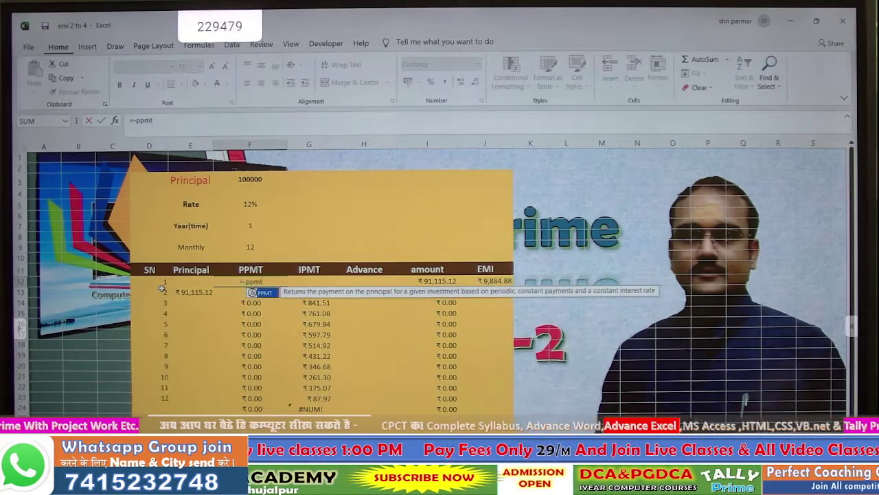
{"action": "key", "text": "Tab"}
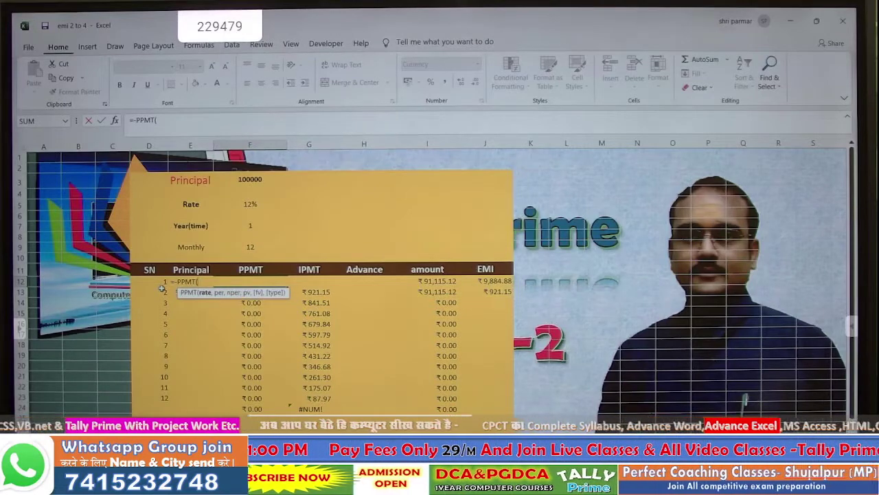
{"action": "left_click", "coordinate": [241, 204]}
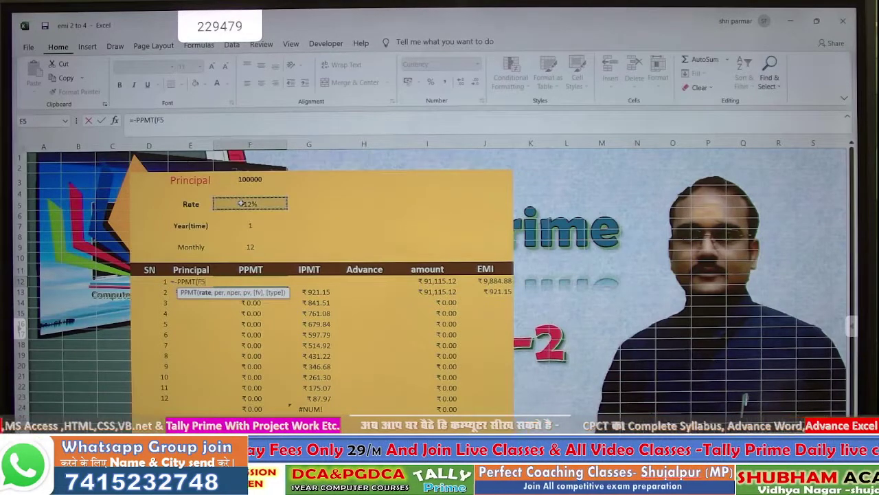
{"action": "key", "text": "F4"}
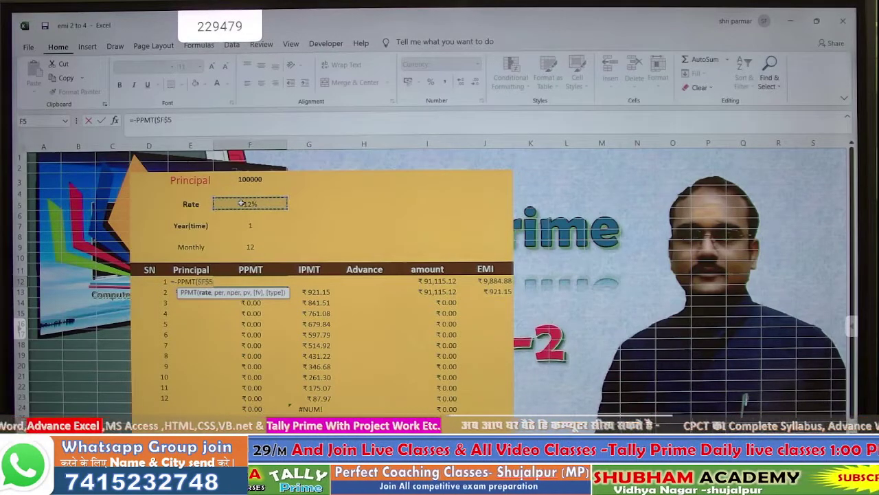
{"action": "type", "text": "/12"}
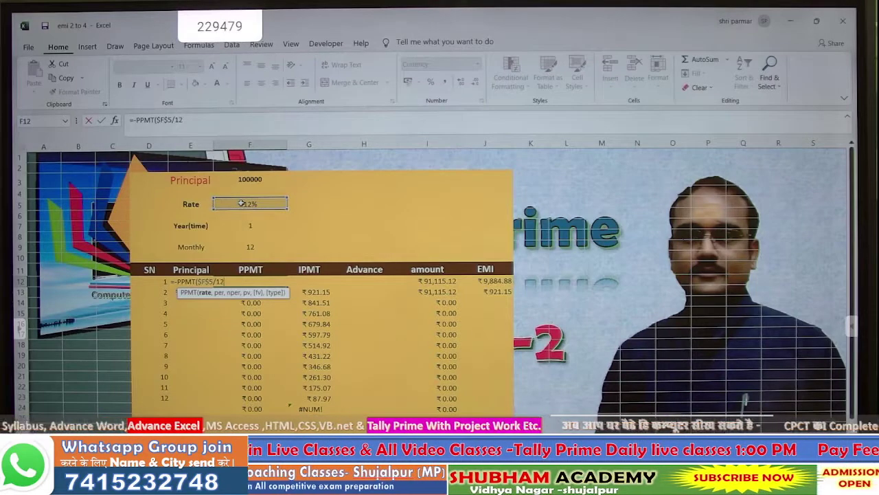
{"action": "type", "text": ","}
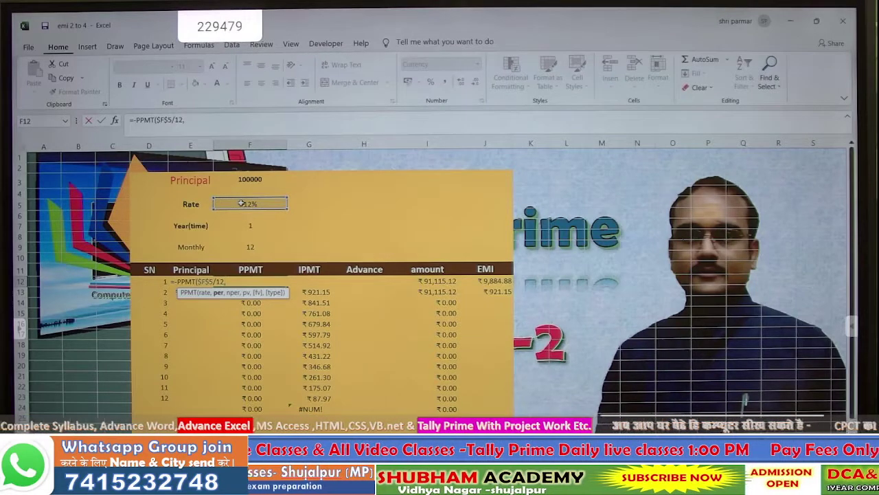
Complete the F12 formula with period D12, absolute number of periods $F$9 and present value E12.
{"action": "left_click", "coordinate": [152, 281]}
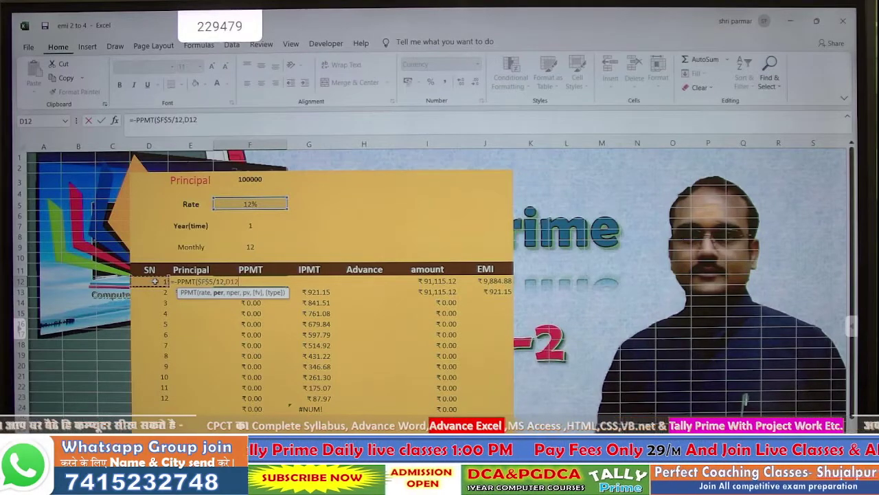
{"action": "type", "text": ","}
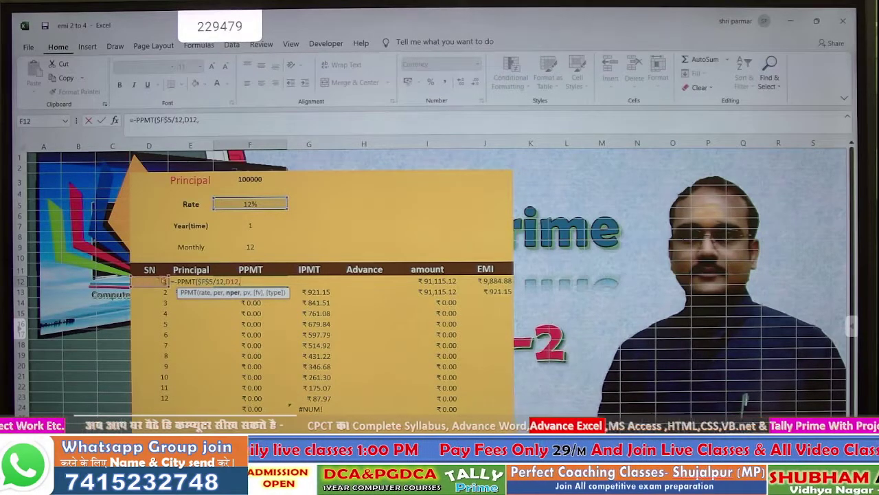
{"action": "left_click", "coordinate": [250, 246]}
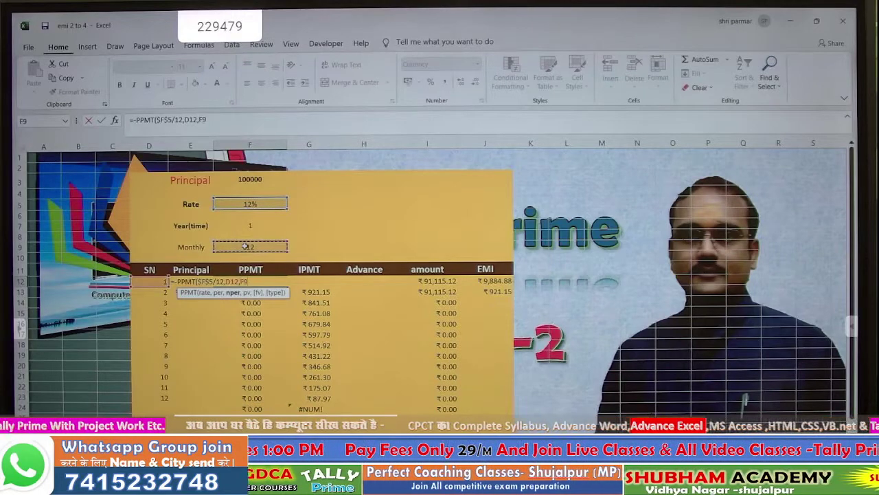
{"action": "key", "text": "F4"}
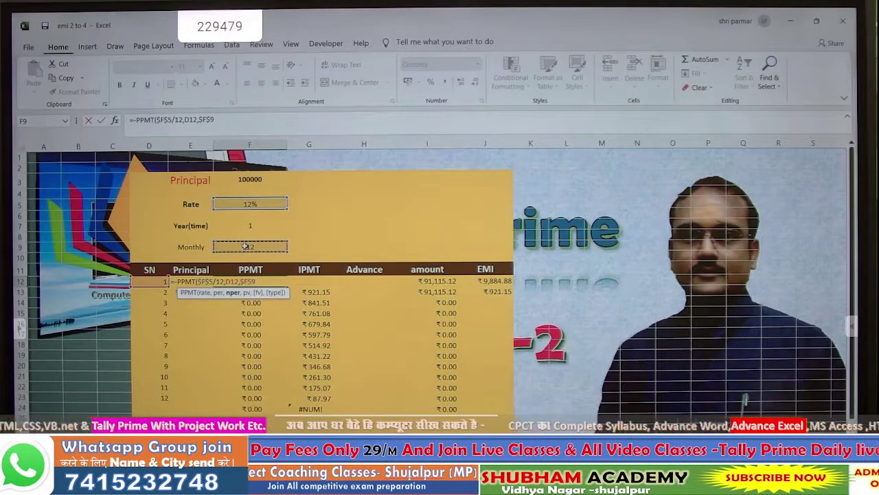
{"action": "type", "text": ","}
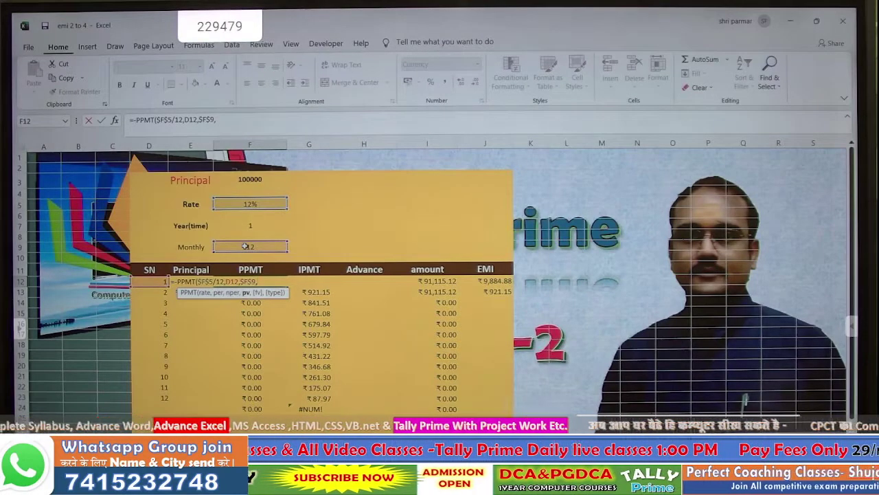
{"action": "type", "text": "e"}
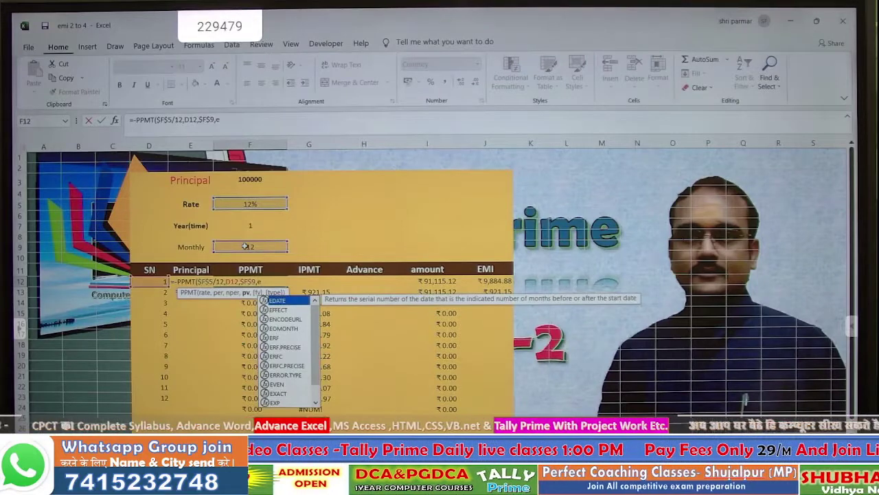
{"action": "type", "text": "12"}
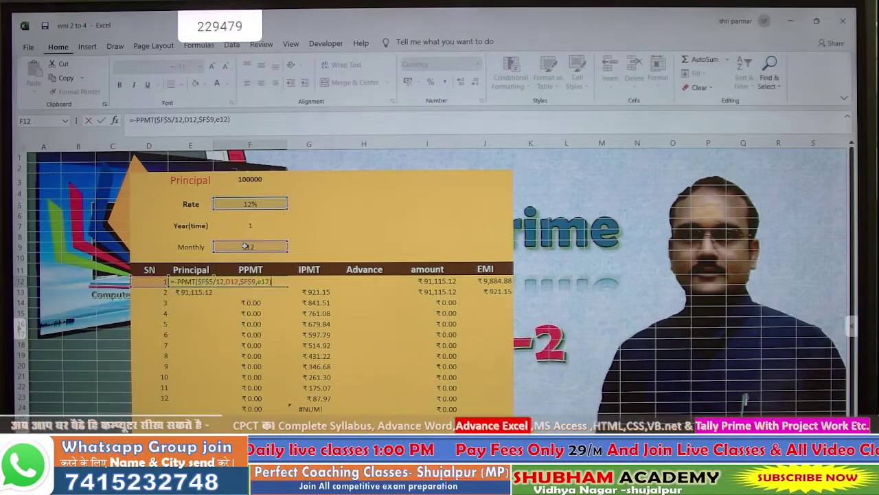
{"action": "key", "text": "Return"}
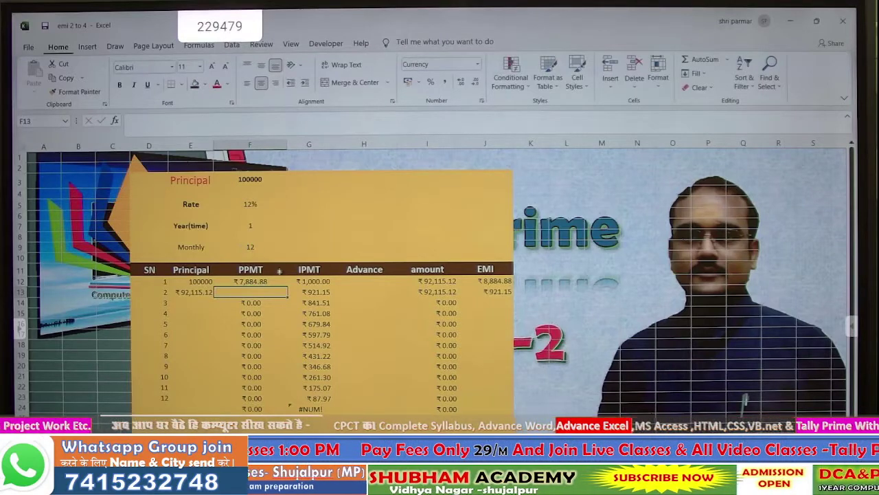
Fill the PPMT formula from F12 and the IPMT formula from G12 down their columns through row 24.
{"action": "left_click", "coordinate": [263, 282]}
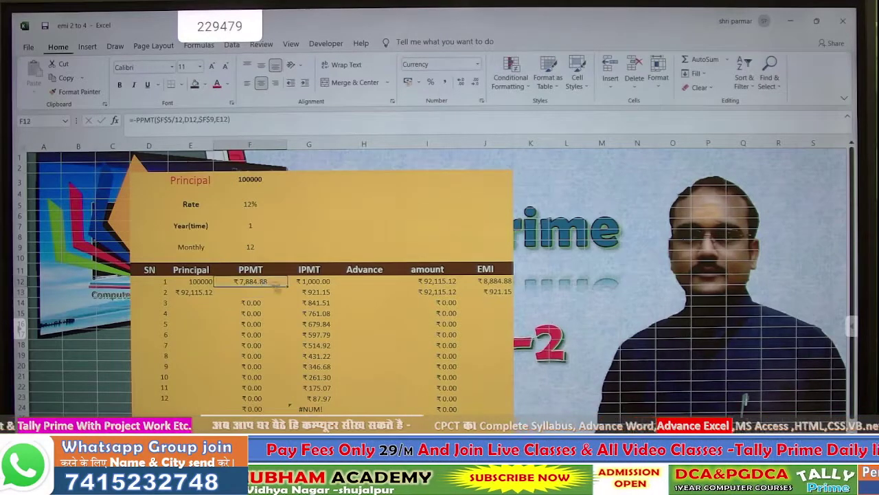
{"action": "left_click_drag", "start_coordinate": [288, 287], "coordinate": [287, 296]}
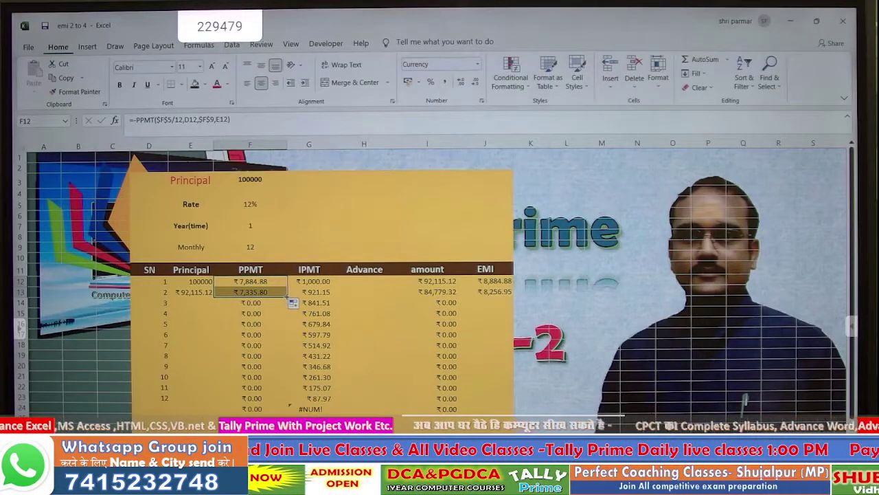
{"action": "double_click", "coordinate": [287, 297]}
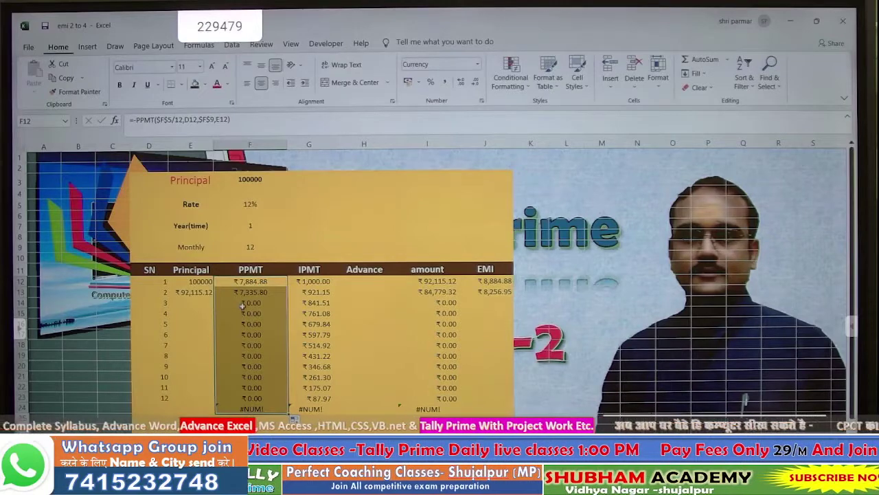
{"action": "left_click", "coordinate": [314, 281]}
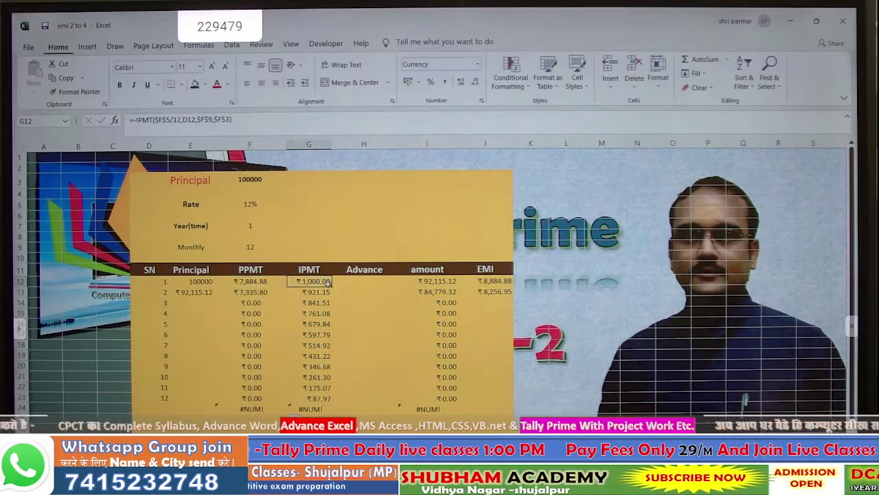
{"action": "double_click", "coordinate": [332, 286]}
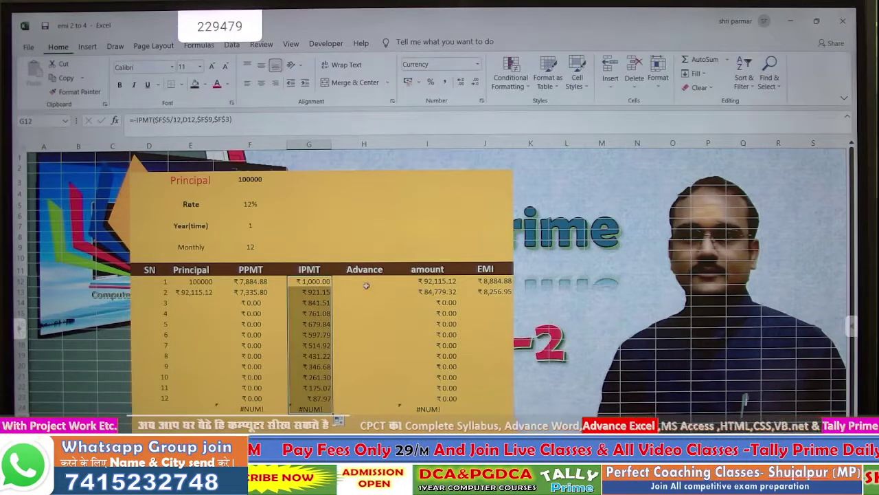
Fill the principal formula =I12 from E13 and the EMI formula =F13+G13 from J13 down through row 24.
{"action": "left_click", "coordinate": [200, 294]}
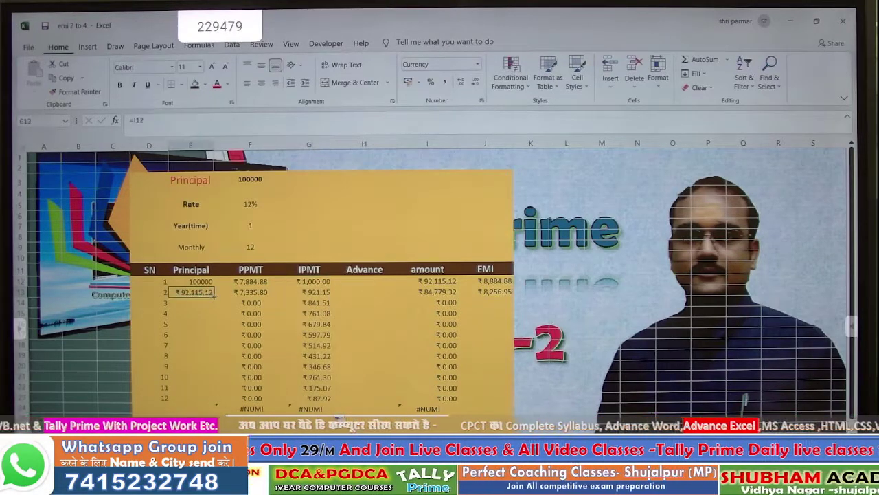
{"action": "double_click", "coordinate": [214, 296]}
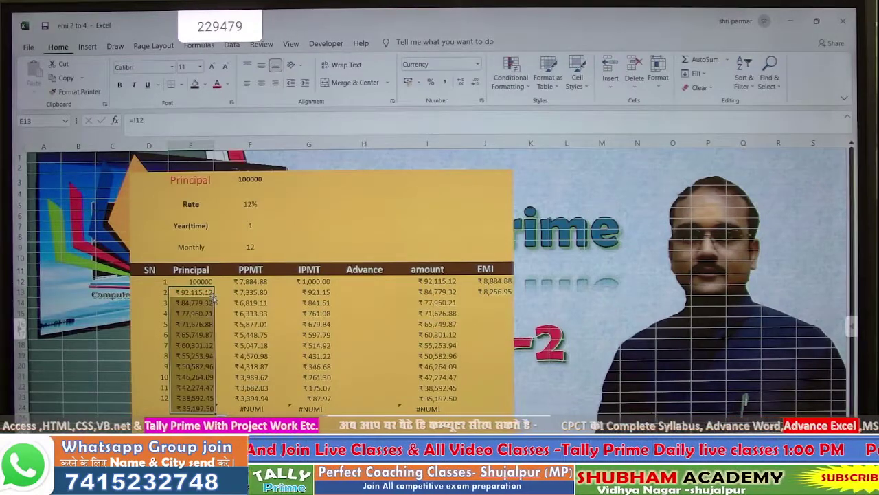
{"action": "left_click", "coordinate": [495, 289]}
{"action": "double_click", "coordinate": [513, 295]}
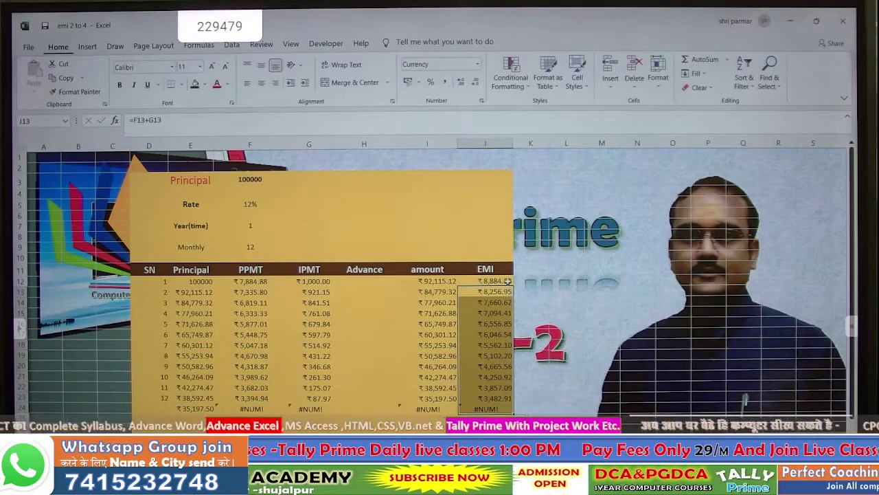
Check the EMI formula in J12 and refill =F12+G12 down the EMI column through J24.
{"action": "left_click", "coordinate": [508, 282]}
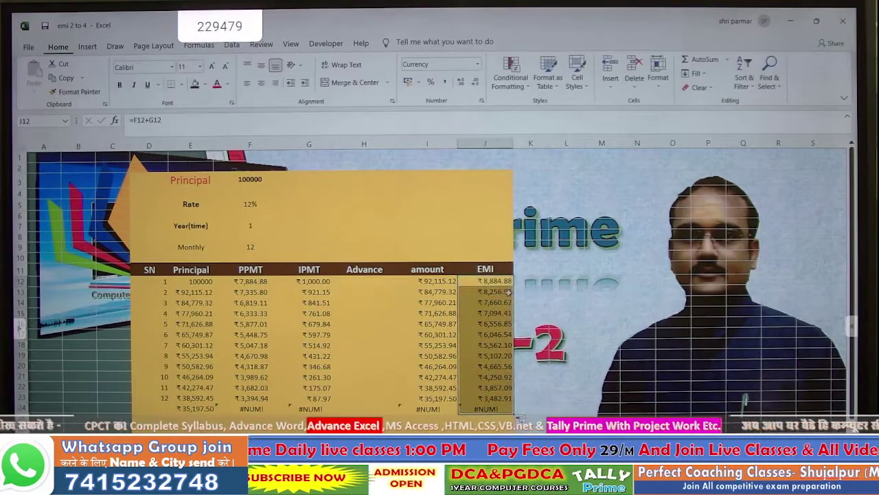
{"action": "left_click", "coordinate": [503, 302]}
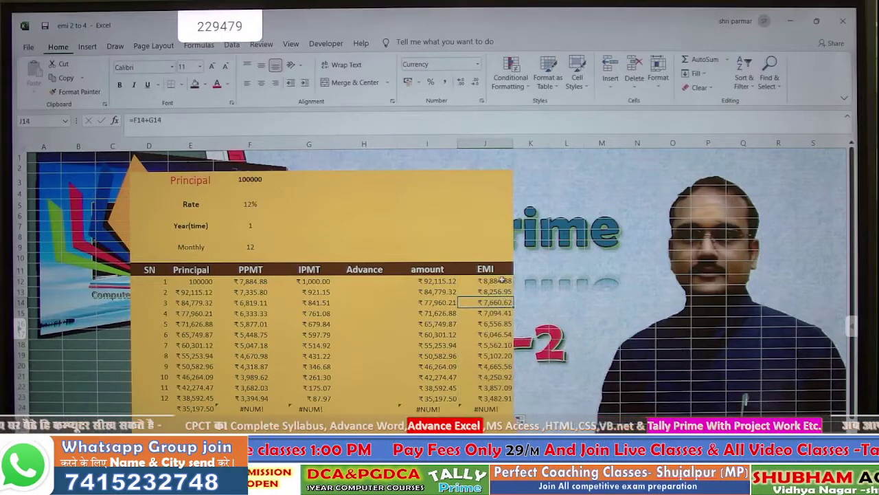
{"action": "double_click", "coordinate": [500, 281]}
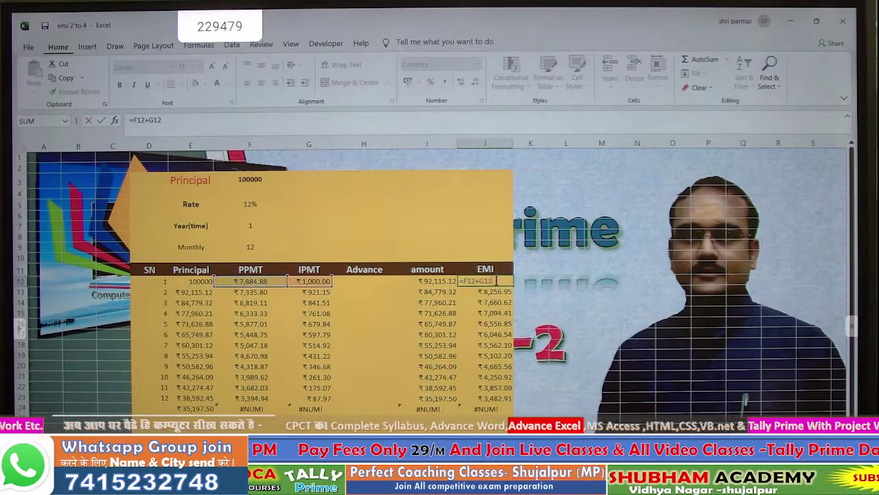
{"action": "key", "text": "Return"}
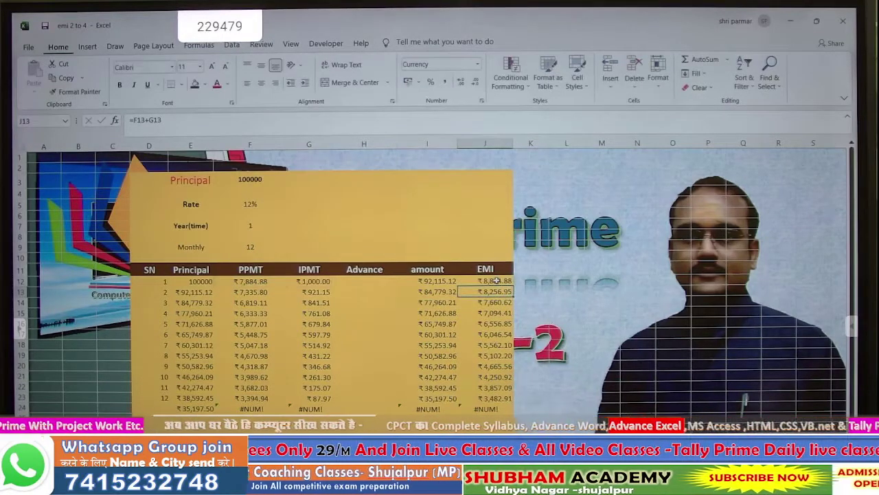
{"action": "left_click", "coordinate": [497, 281]}
{"action": "double_click", "coordinate": [514, 287]}
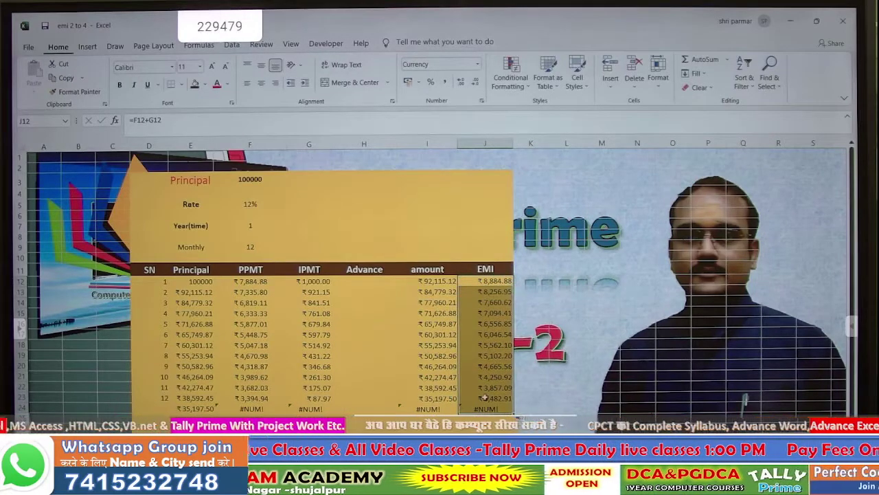
{"action": "left_click", "coordinate": [353, 326]}
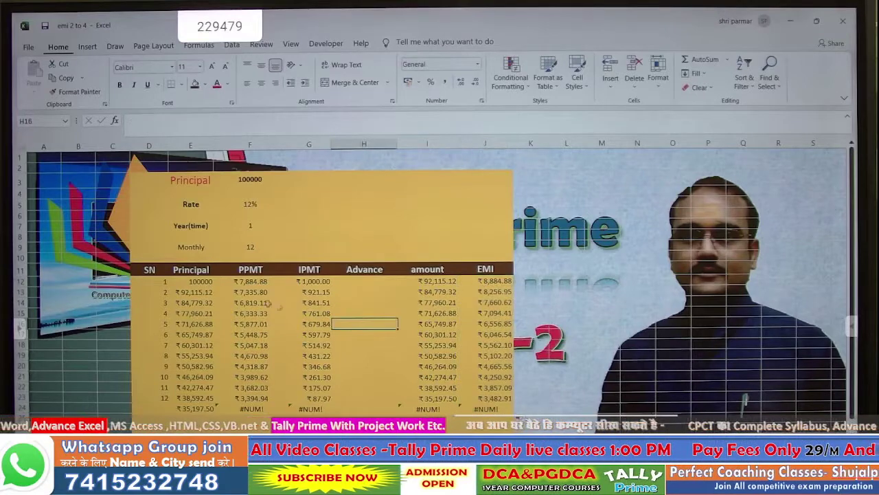
Open the PPMT formula in F12 and remove its period and number-of-periods references.
{"action": "left_click", "coordinate": [246, 281]}
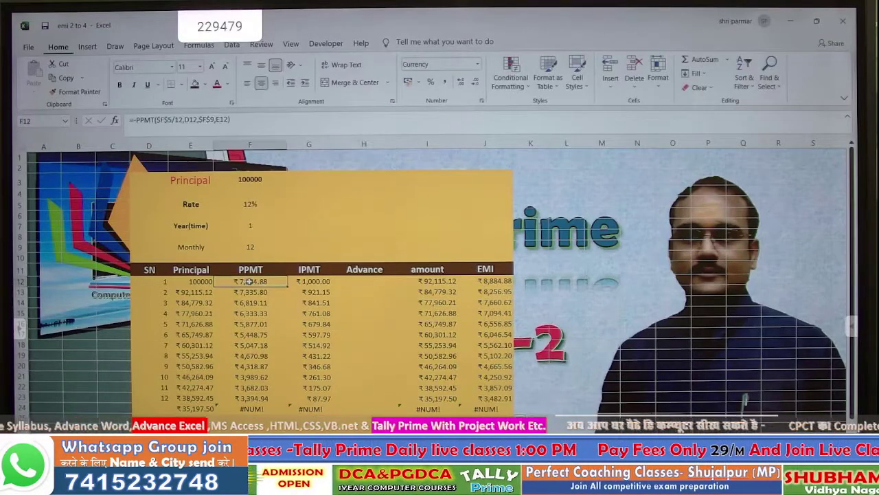
{"action": "double_click", "coordinate": [249, 281]}
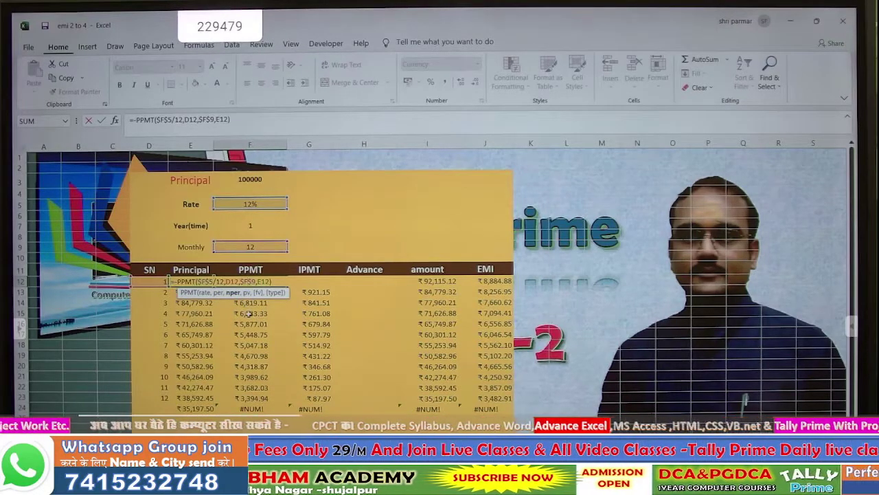
{"action": "key", "text": "BackSpace"}
{"action": "key", "text": "BackSpace"}
{"action": "key", "text": "BackSpace"}
{"action": "key", "text": "BackSpace"}
{"action": "key", "text": "BackSpace"}
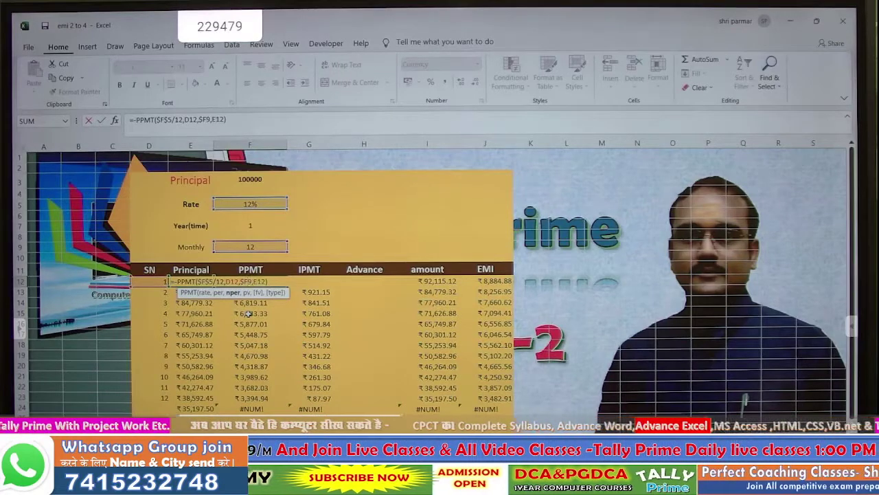
{"action": "key", "text": "Left"}
{"action": "key", "text": "Left"}
{"action": "key", "text": "Left"}
{"action": "key", "text": "Left"}
{"action": "key", "text": "BackSpace"}
{"action": "key", "text": "BackSpace"}
{"action": "key", "text": "BackSpace"}
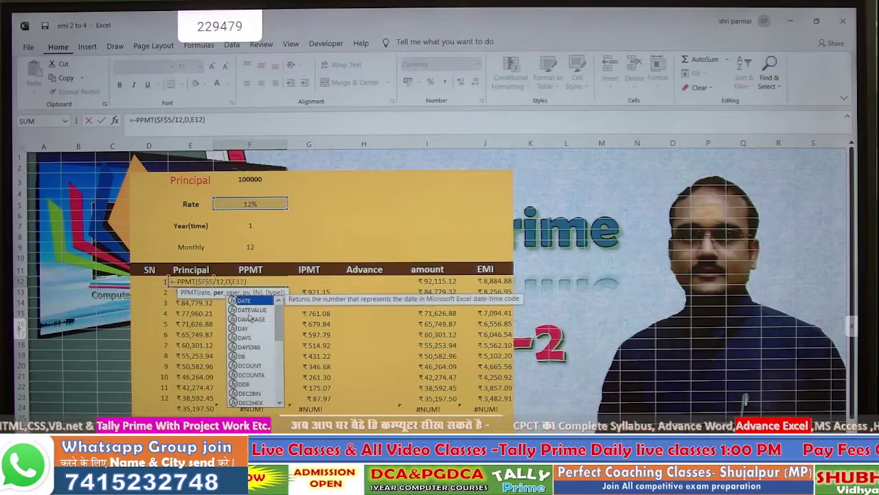
Try the F12 PPMT formula with period $F$9 and number of periods D12, and fill it down through row 24.
{"action": "left_click", "coordinate": [249, 246]}
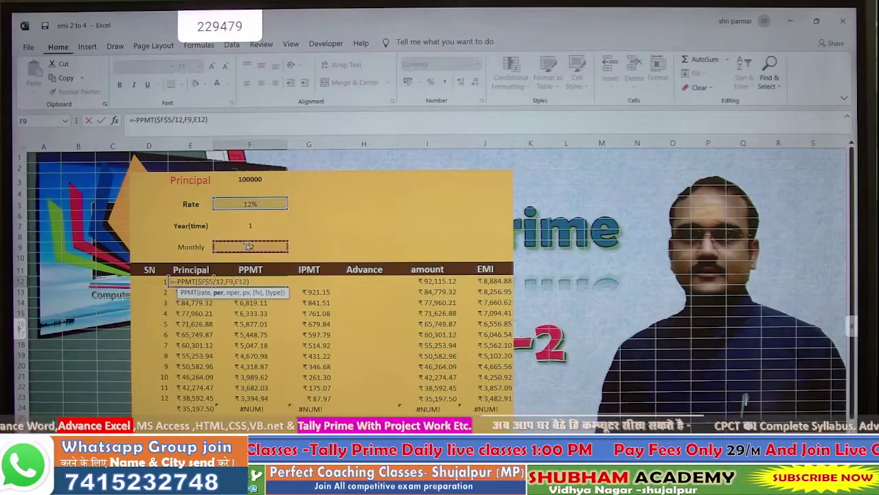
{"action": "key", "text": "F4"}
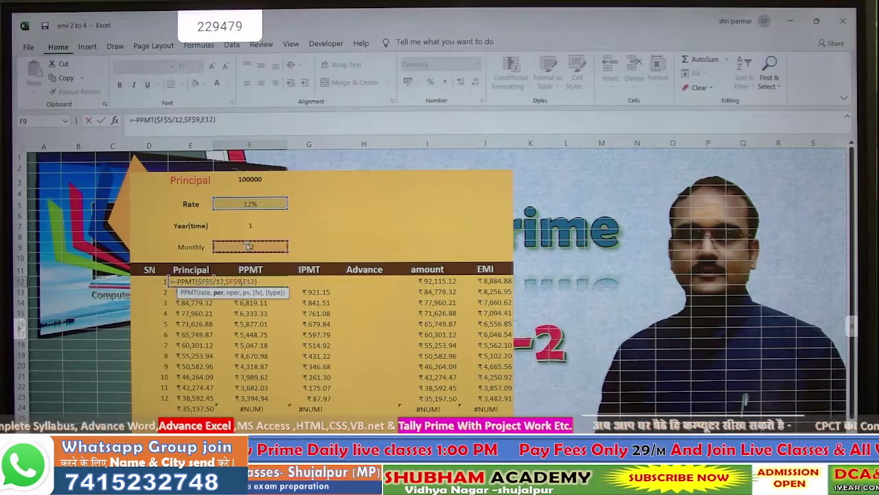
{"action": "left_click", "coordinate": [148, 281]}
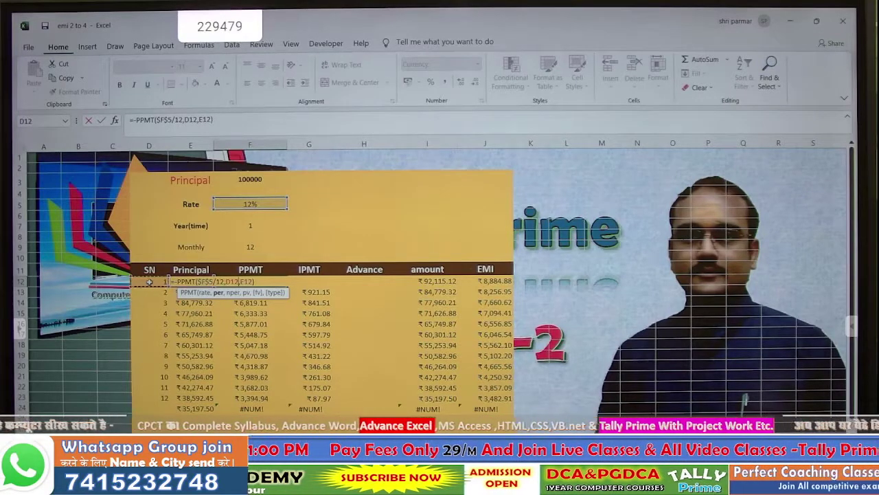
{"action": "left_click", "coordinate": [245, 245]}
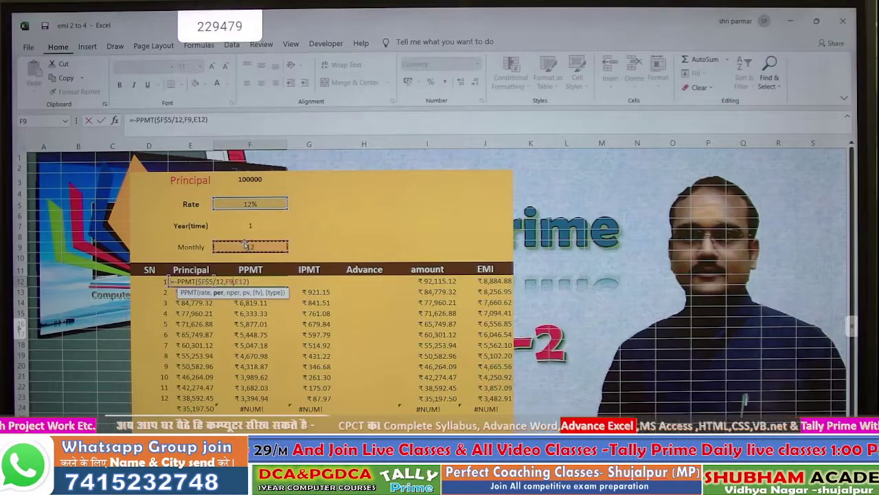
{"action": "key", "text": "F4"}
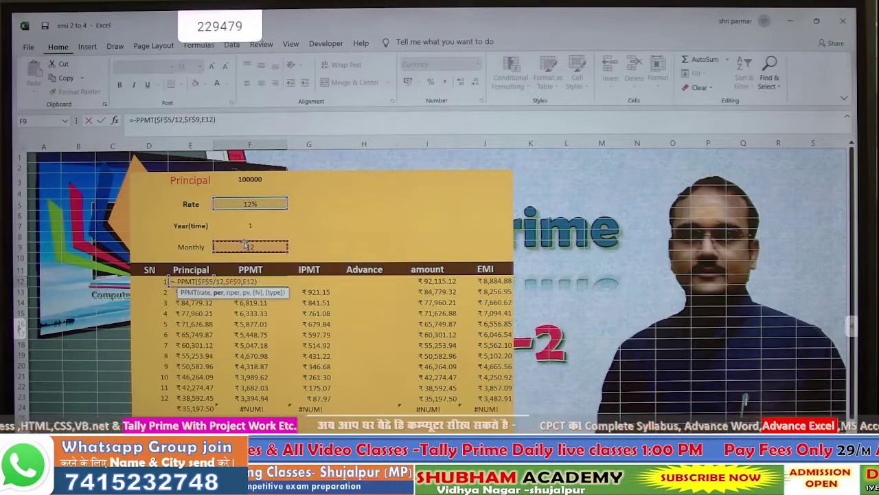
{"action": "type", "text": ","}
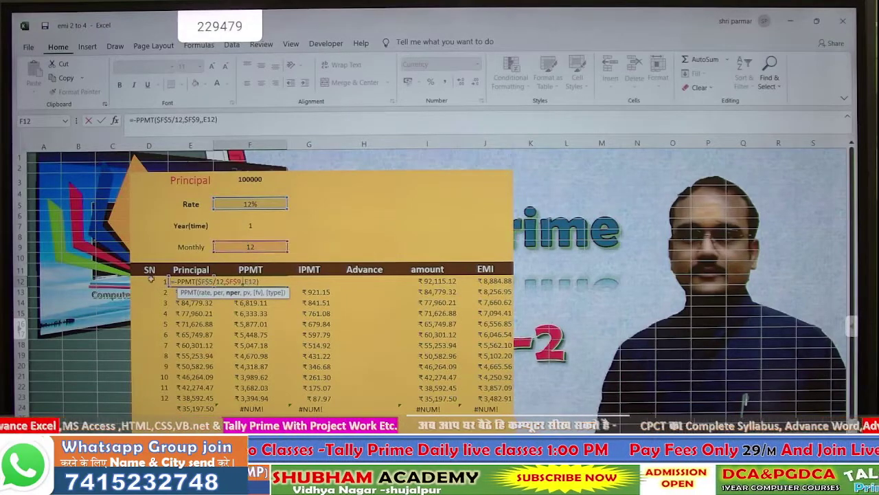
{"action": "left_click", "coordinate": [151, 280]}
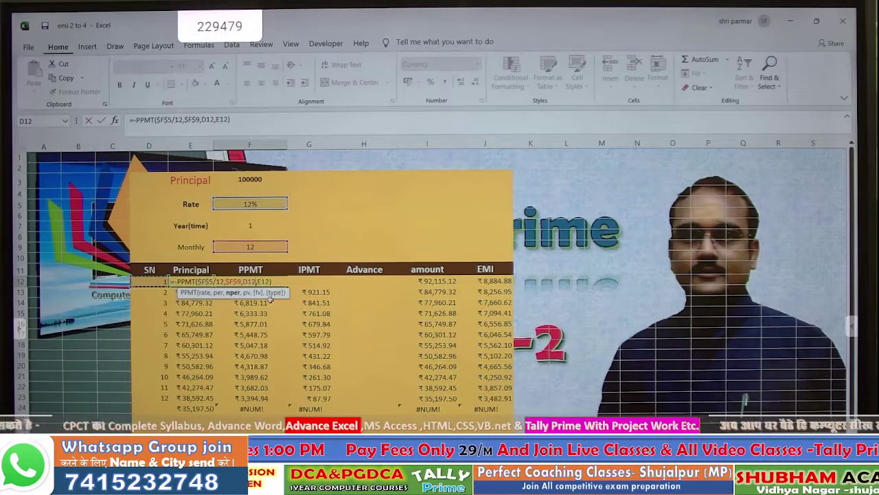
{"action": "key", "text": "Return"}
{"action": "left_click", "coordinate": [252, 282]}
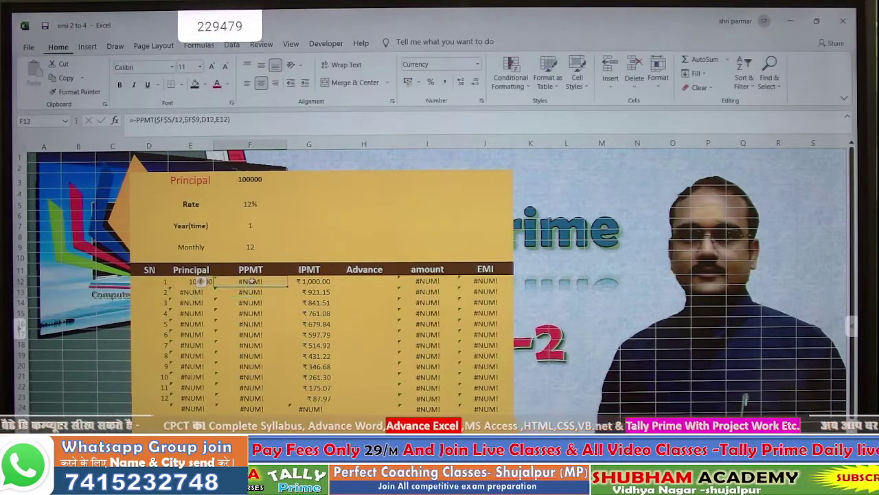
{"action": "double_click", "coordinate": [287, 286]}
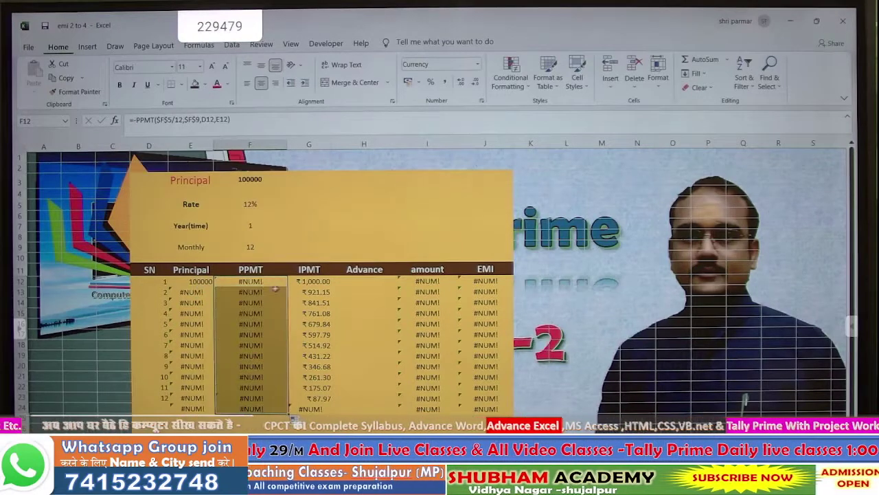
Clear F12 and start a new PPMT formula there with $F$5/12 as the rate.
{"action": "left_click", "coordinate": [256, 282]}
{"action": "key", "text": "Delete"}
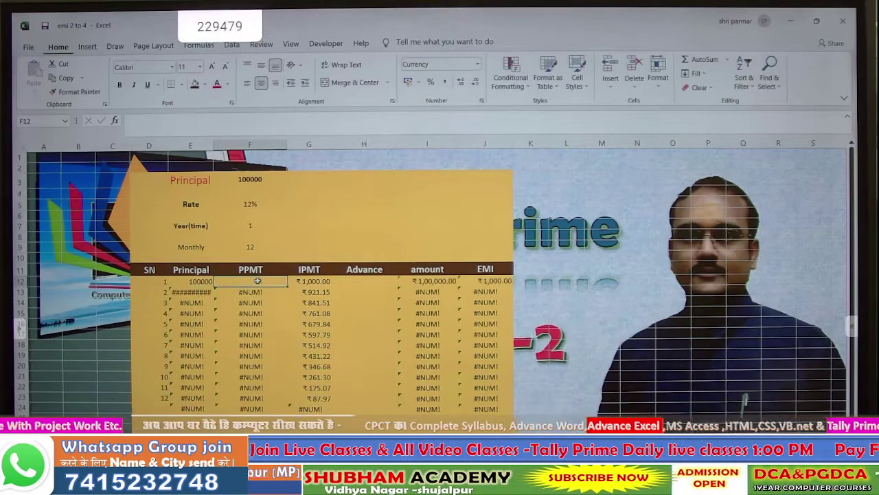
{"action": "type", "text": "="}
{"action": "type", "text": "ppmt"}
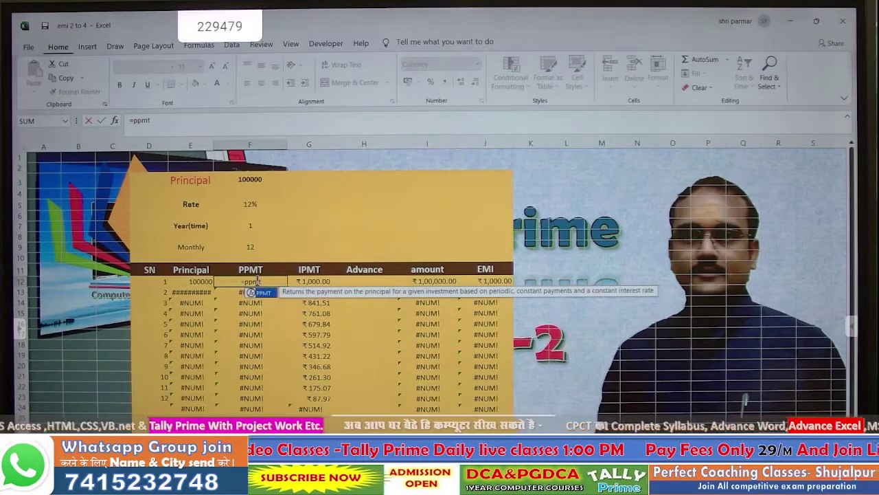
{"action": "key", "text": "Left"}
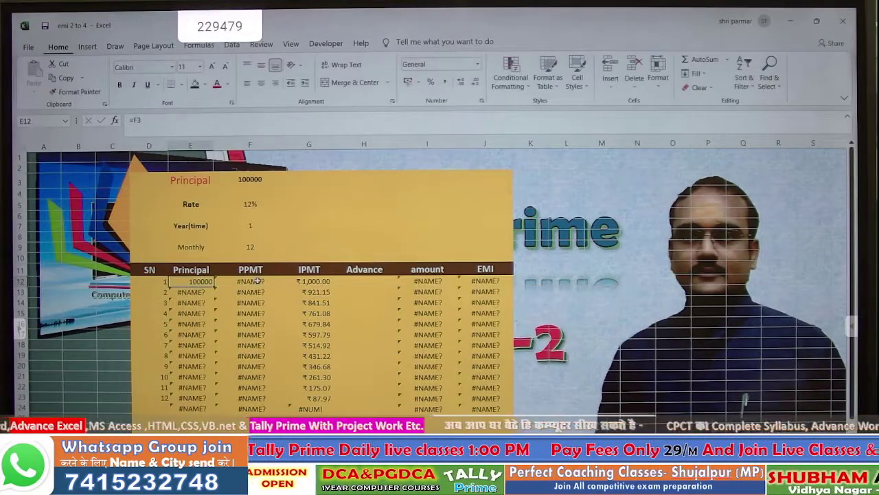
{"action": "left_click", "coordinate": [257, 281]}
{"action": "double_click", "coordinate": [257, 281]}
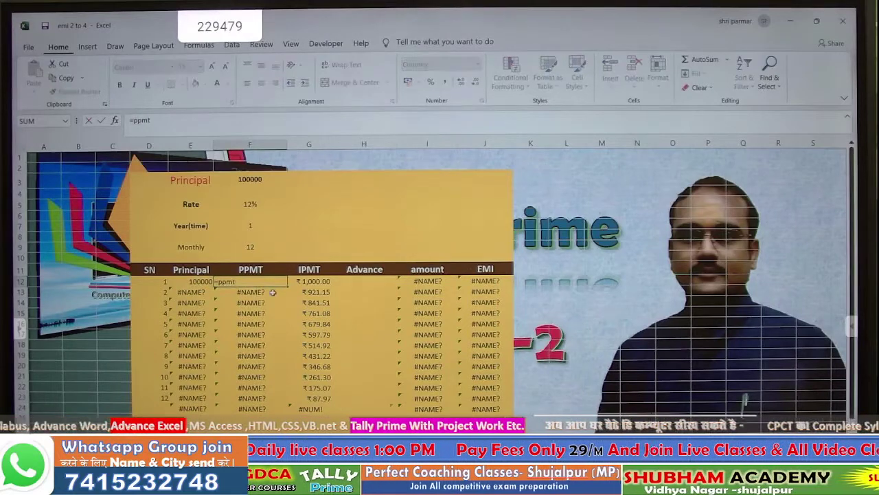
{"action": "type", "text": "("}
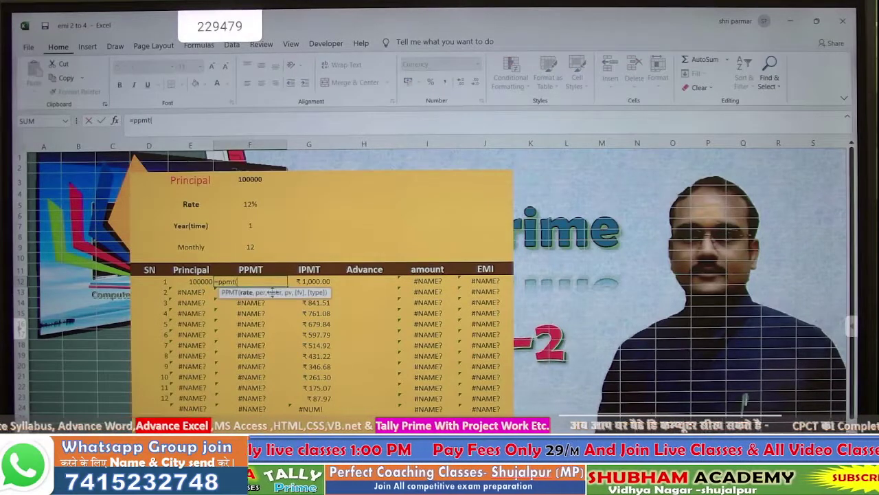
{"action": "left_click", "coordinate": [247, 204]}
{"action": "key", "text": "F4"}
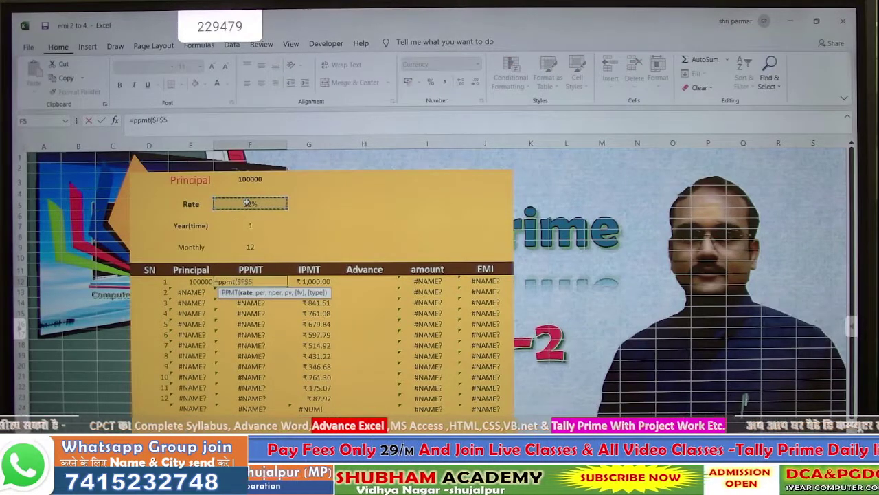
{"action": "type", "text": "/12"}
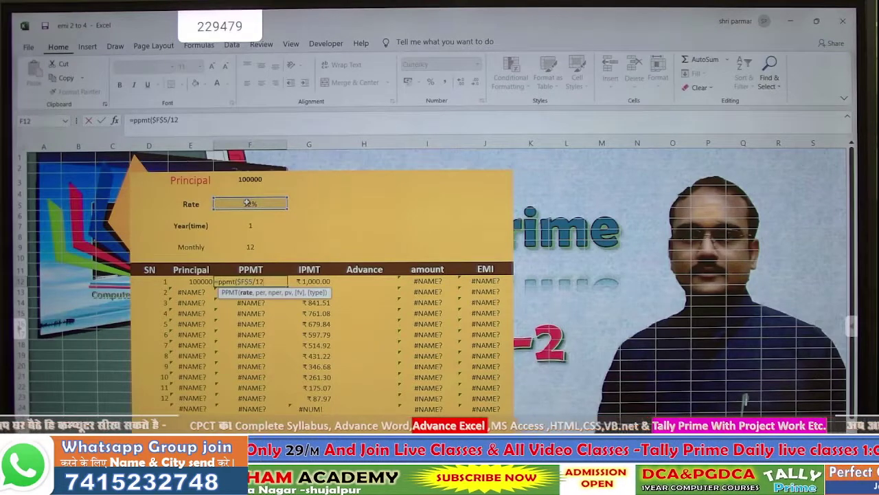
{"action": "type", "text": ","}
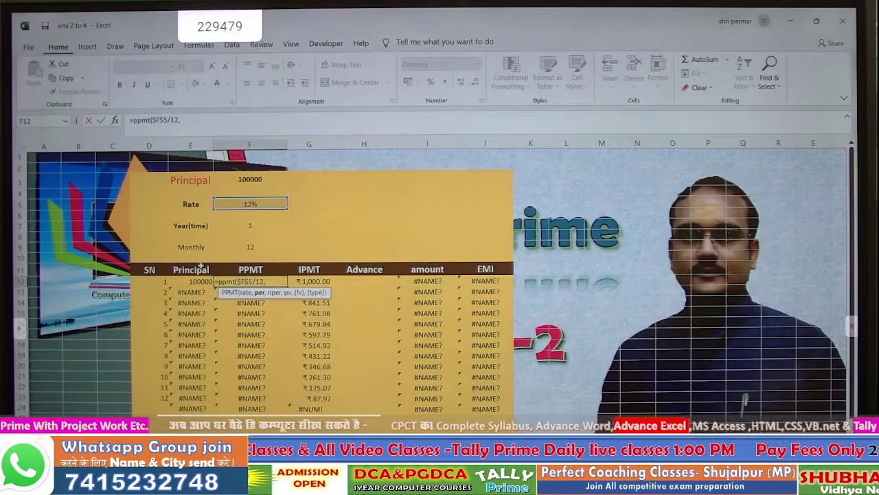
Complete the F12 PPMT formula with period $F$9, number of periods D12 and present value $F$3.
{"action": "left_click", "coordinate": [239, 247]}
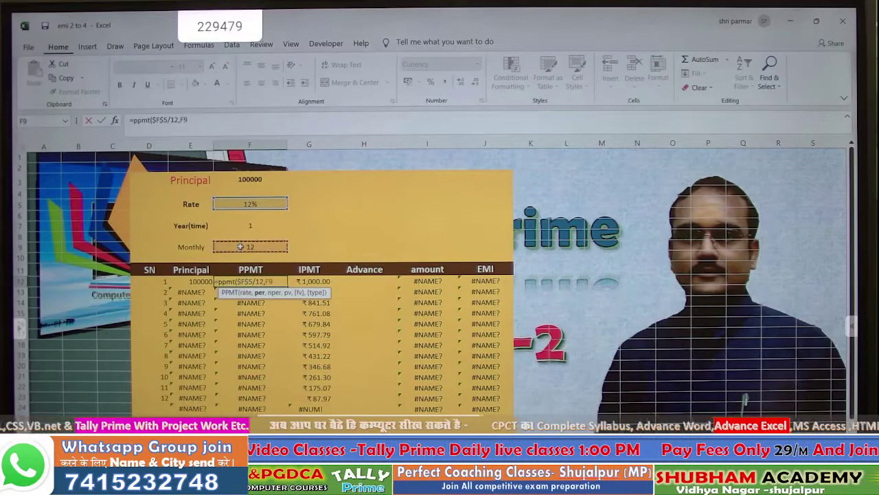
{"action": "key", "text": "F4"}
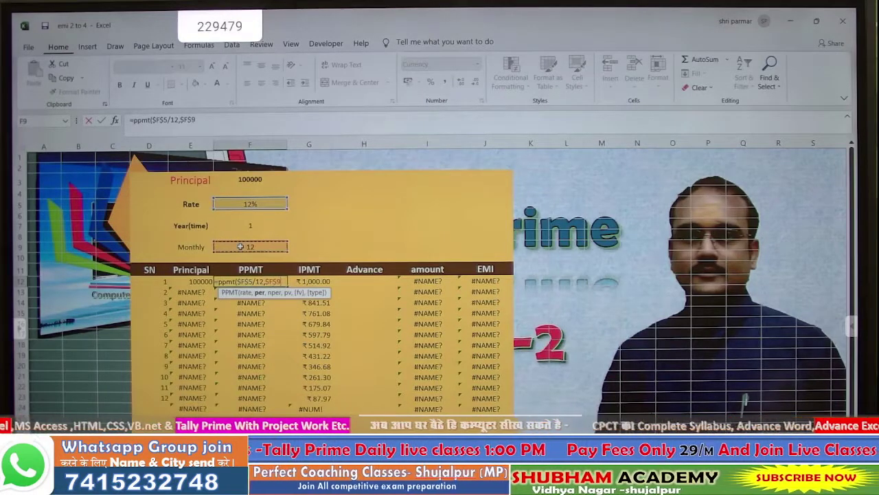
{"action": "type", "text": ","}
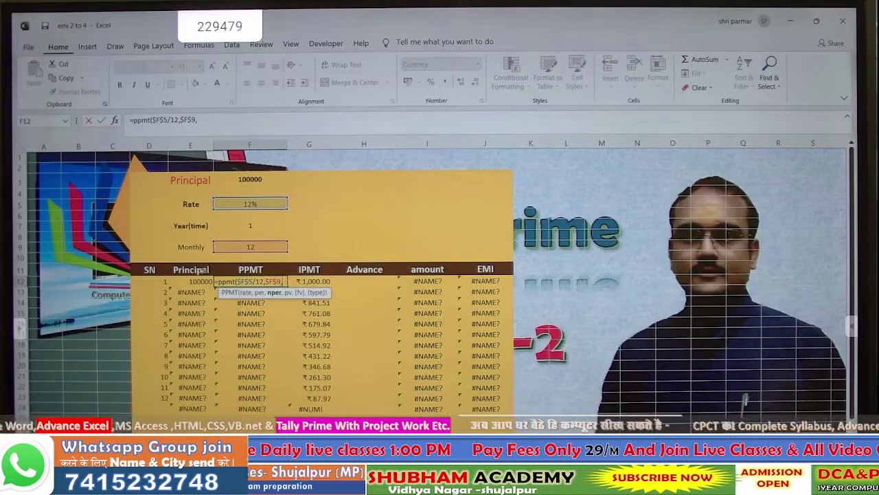
{"action": "left_click", "coordinate": [165, 281]}
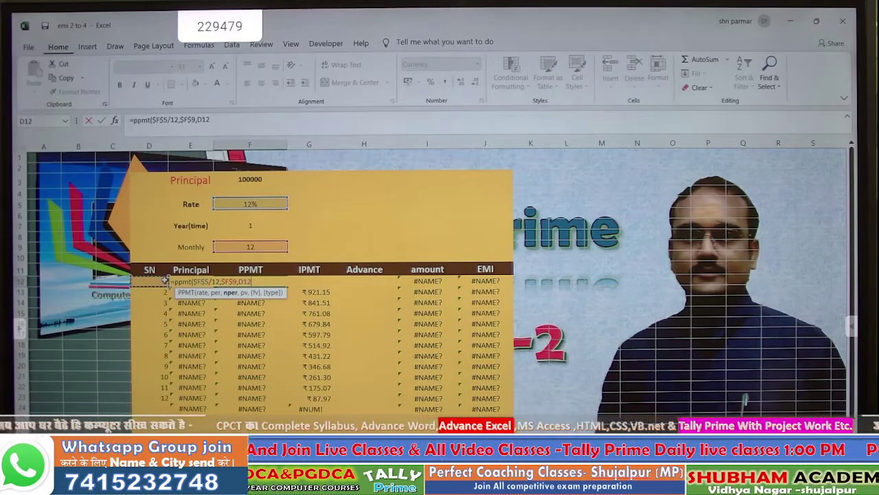
{"action": "type", "text": ","}
{"action": "left_click", "coordinate": [233, 176]}
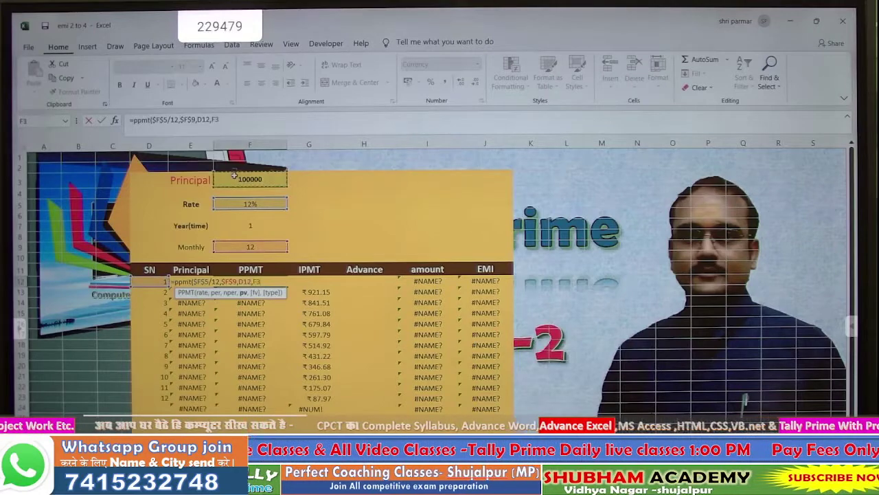
{"action": "key", "text": "F4"}
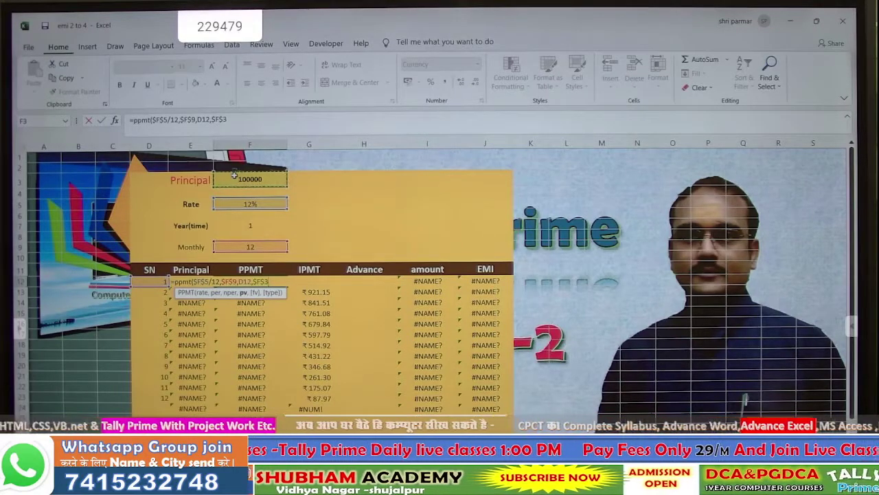
{"action": "type", "text": ")"}
{"action": "key", "text": "Return"}
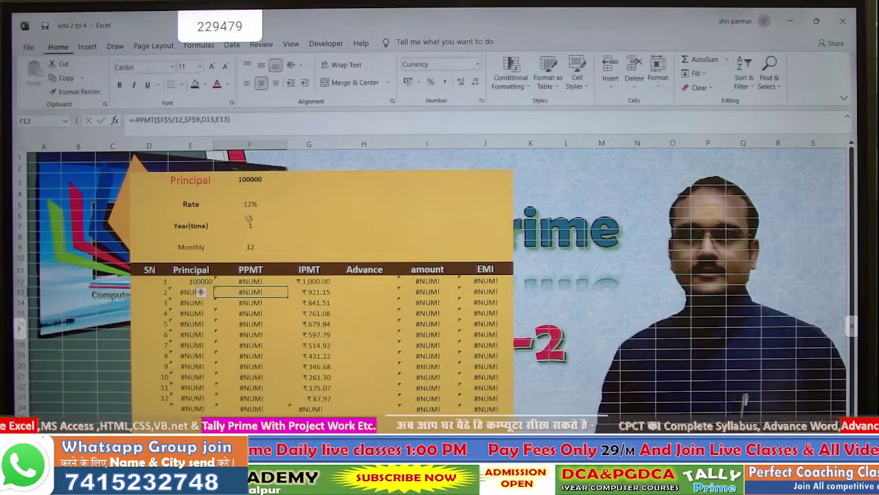
Erase the whole PPMT formula from F12, leaving the cell empty.
{"action": "key", "text": "Up"}
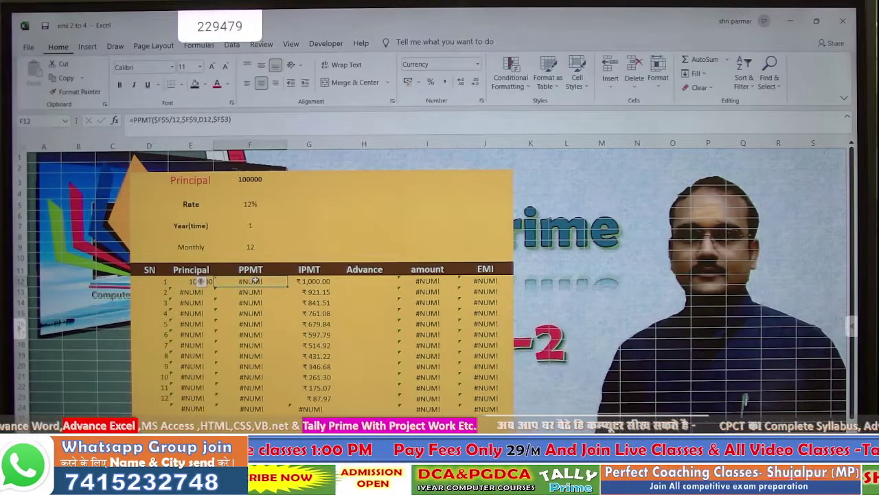
{"action": "double_click", "coordinate": [255, 281]}
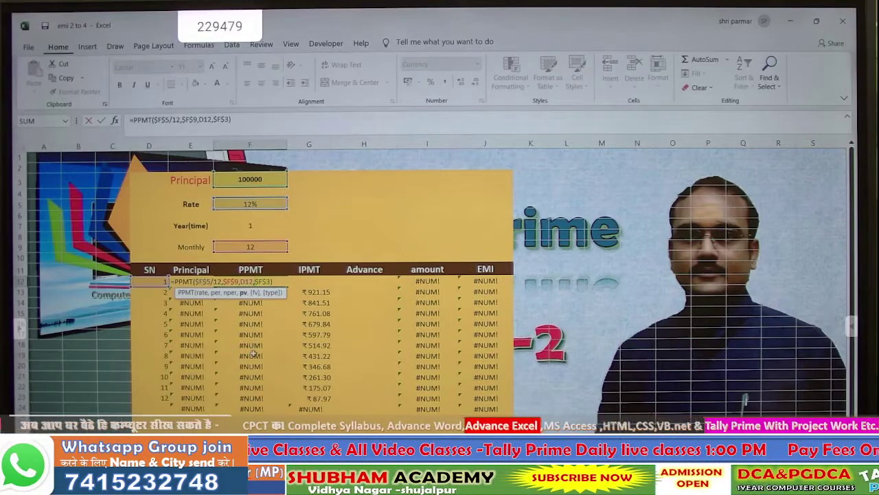
{"action": "key", "text": "BackSpace"}
{"action": "key", "text": "BackSpace"}
{"action": "key", "text": "BackSpace"}
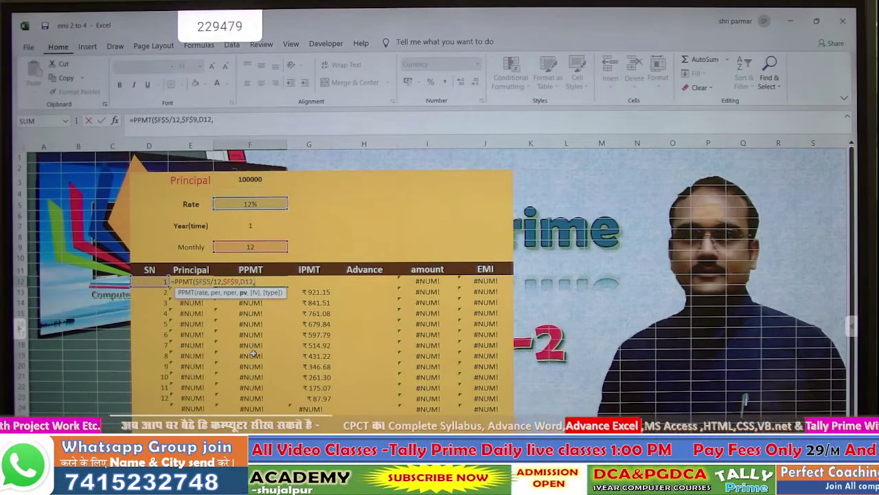
{"action": "key", "text": "BackSpace"}
{"action": "key", "text": "BackSpace"}
{"action": "key", "text": "BackSpace"}
{"action": "key", "text": "BackSpace"}
{"action": "key", "text": "BackSpace"}
{"action": "key", "text": "BackSpace"}
{"action": "key", "text": "BackSpace"}
{"action": "key", "text": "BackSpace"}
{"action": "key", "text": "BackSpace"}
{"action": "key", "text": "BackSpace"}
{"action": "key", "text": "BackSpace"}
{"action": "key", "text": "BackSpace"}
{"action": "key", "text": "BackSpace"}
{"action": "key", "text": "BackSpace"}
{"action": "key", "text": "BackSpace"}
{"action": "key", "text": "BackSpace"}
{"action": "key", "text": "BackSpace"}
{"action": "key", "text": "BackSpace"}
{"action": "key", "text": "BackSpace"}
{"action": "key", "text": "BackSpace"}
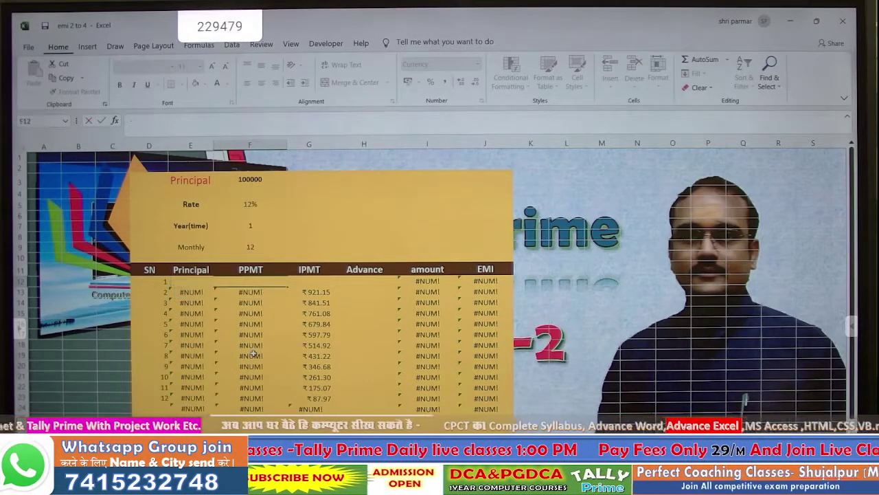
{"action": "key", "text": "Return"}
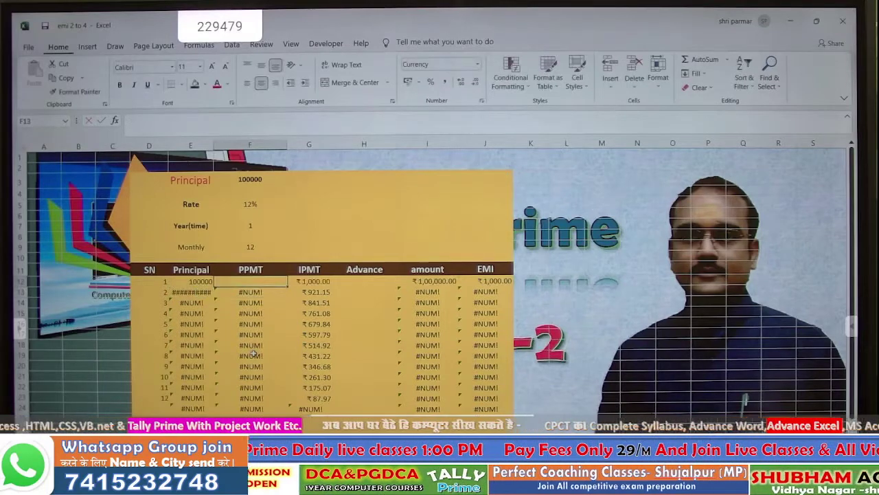
Undo the F12 edits back to the formula =-PPMT($F$5/12,D12,$F$9,E12).
{"action": "key", "text": "ctrl+z"}
{"action": "key", "text": "ctrl+z"}
{"action": "key", "text": "ctrl+z"}
{"action": "key", "text": "ctrl+z"}
{"action": "key", "text": "ctrl+z"}
{"action": "key", "text": "ctrl+z"}
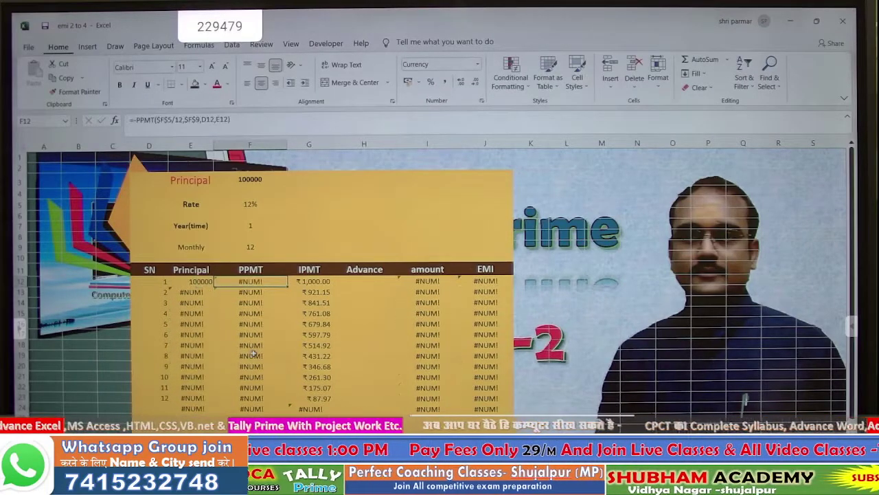
{"action": "key", "text": "Right"}
{"action": "key", "text": "Right"}
{"action": "key", "text": "Right"}
{"action": "key", "text": "Right"}
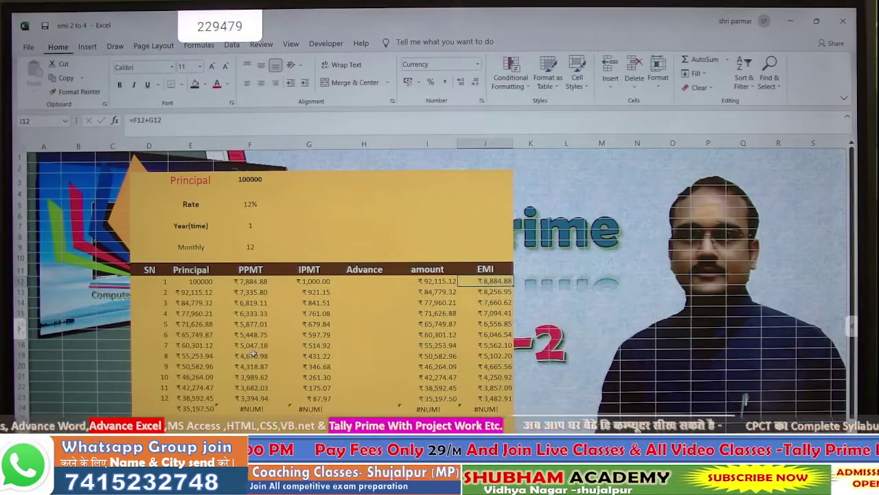
Make the present value reference in the F12 PPMT formula absolute as $E$12.
{"action": "left_click", "coordinate": [260, 282]}
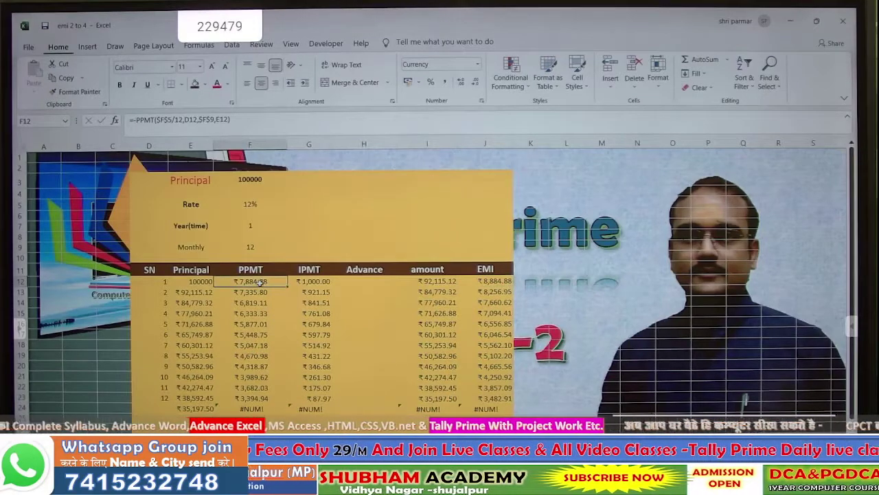
{"action": "double_click", "coordinate": [259, 283]}
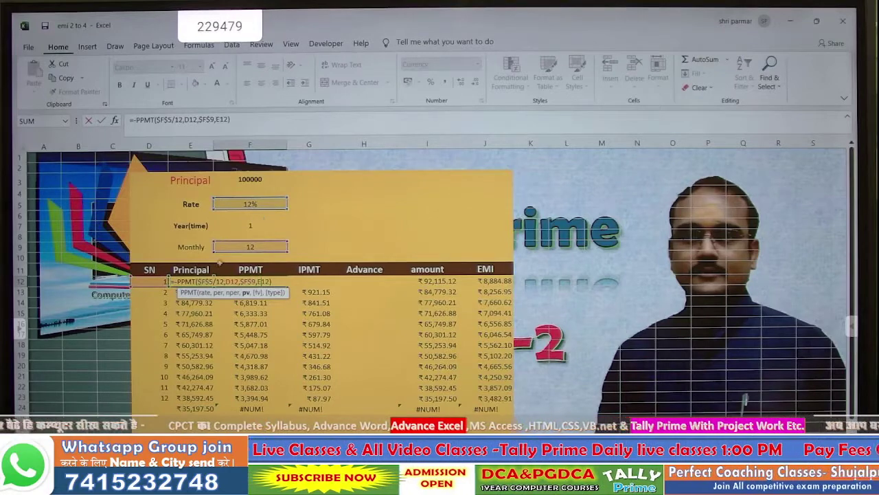
{"action": "key", "text": "F4"}
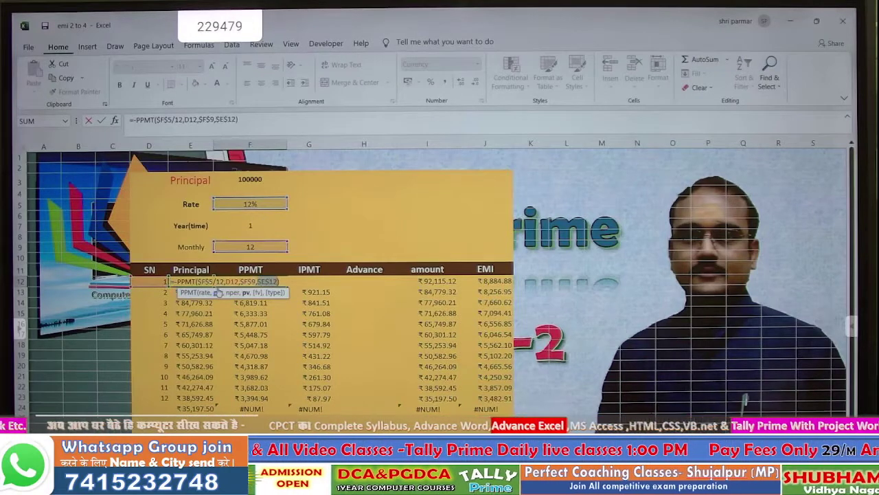
Confirm the formula =-PPMT($F$5/12,D12,$F$9,$E$12) in F12 and fill it down the PPMT column.
{"action": "key", "text": "Return"}
{"action": "left_click", "coordinate": [244, 281]}
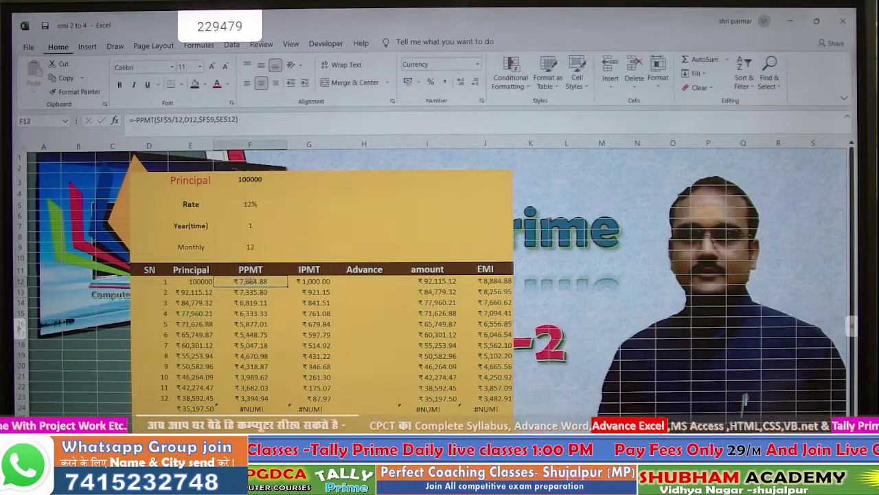
{"action": "double_click", "coordinate": [287, 287]}
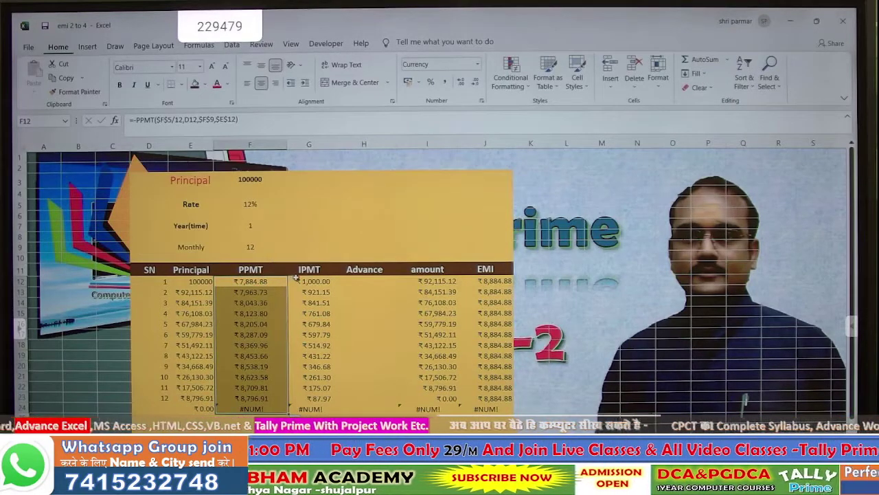
Examine the IPMT formula in G12 and the PPMT formulas in F12 and F13, comparing their cell references with the loan inputs.
{"action": "left_click", "coordinate": [305, 280]}
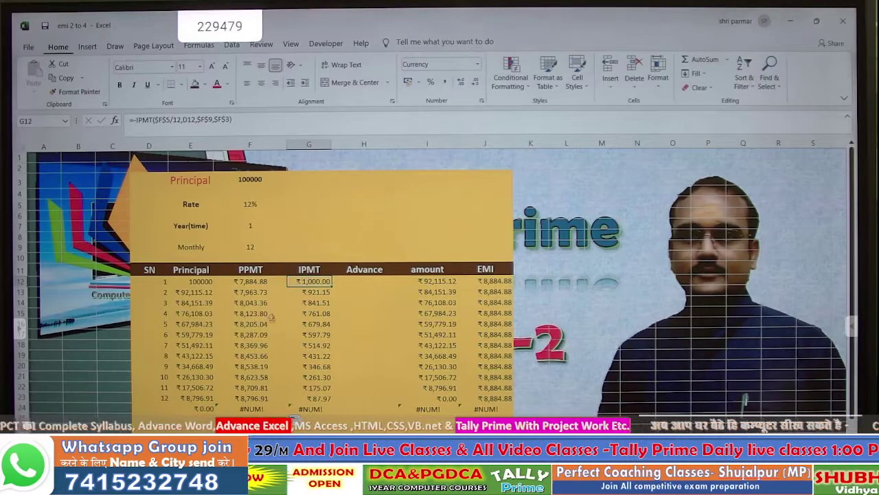
{"action": "left_click", "coordinate": [261, 283]}
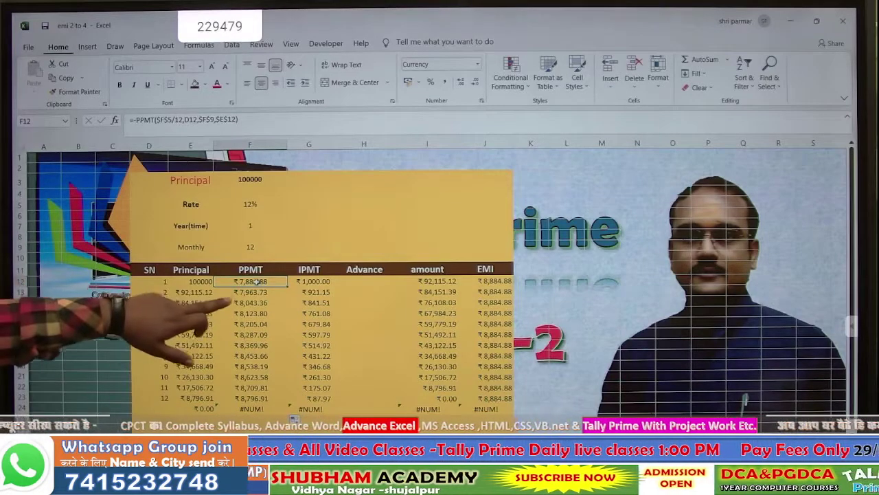
{"action": "double_click", "coordinate": [262, 282]}
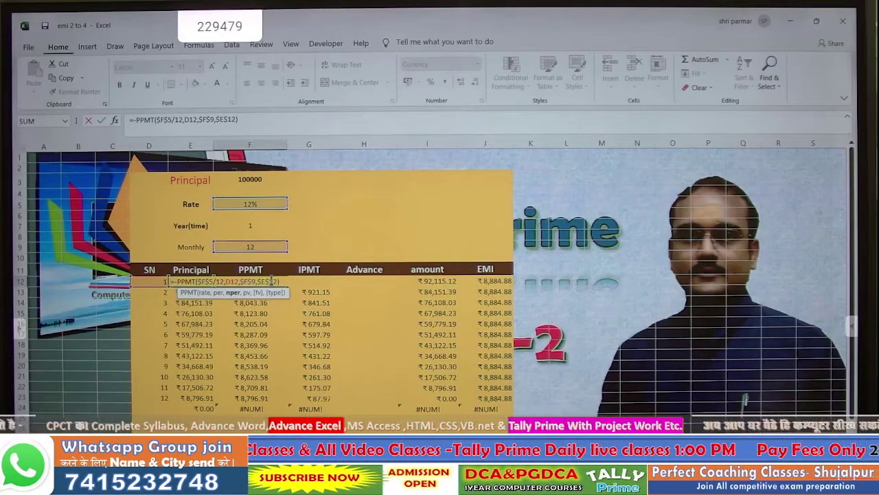
{"action": "key", "text": "Return"}
{"action": "left_click", "coordinate": [271, 281]}
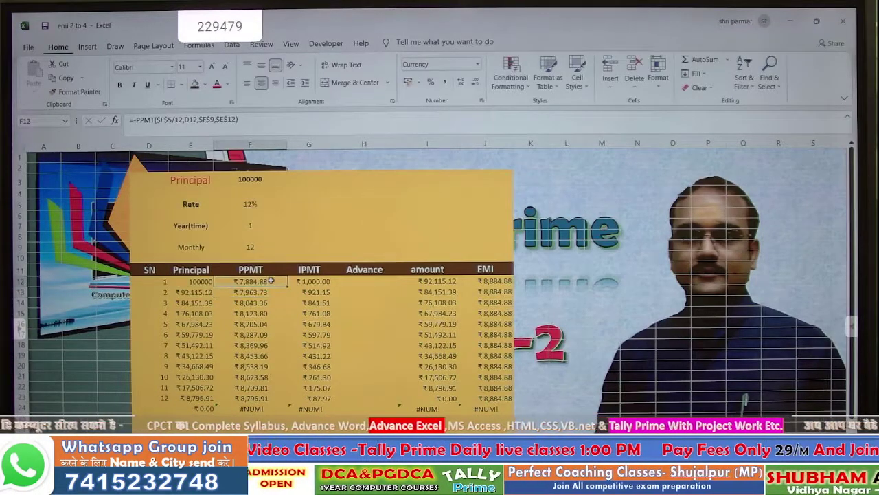
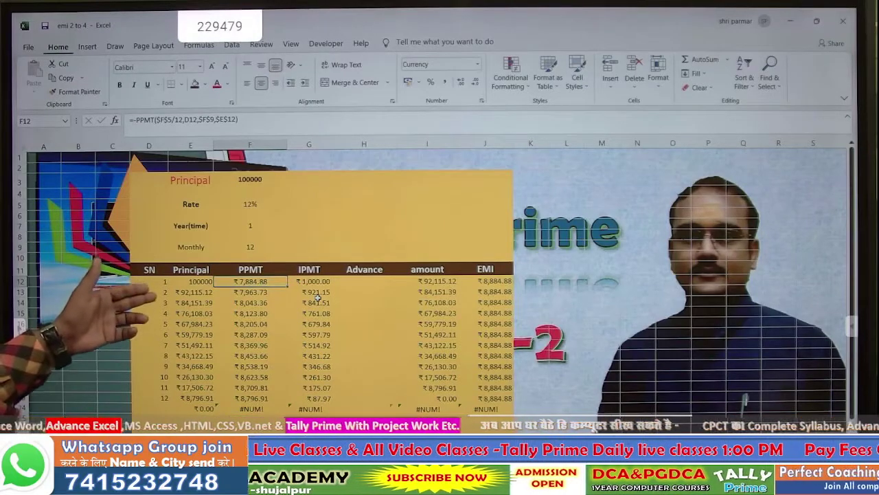
{"action": "double_click", "coordinate": [237, 292]}
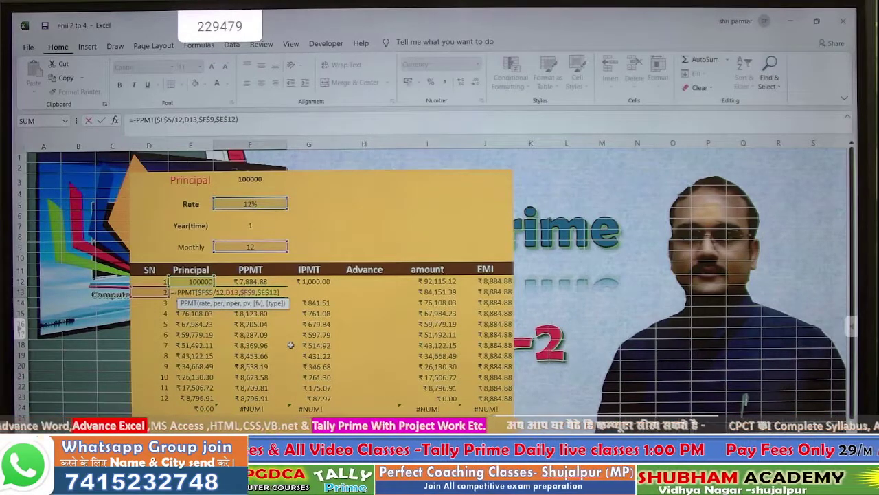
{"action": "key", "text": "Return"}
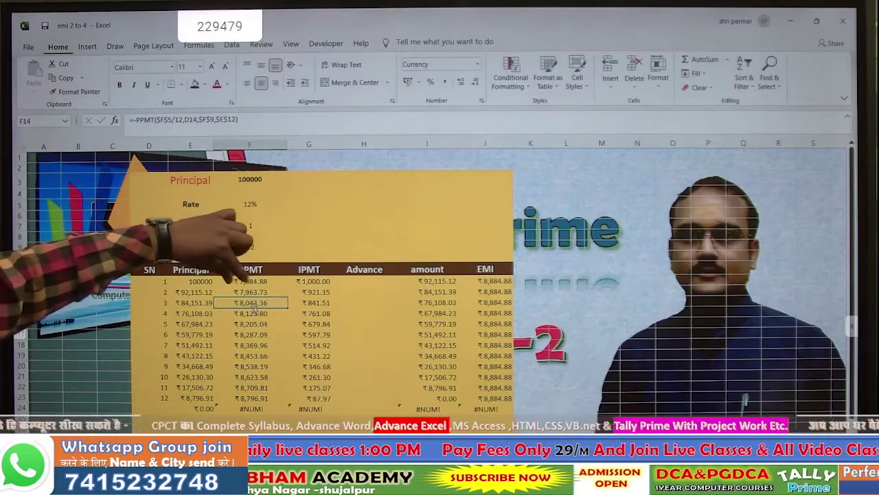
{"action": "key", "text": "Up"}
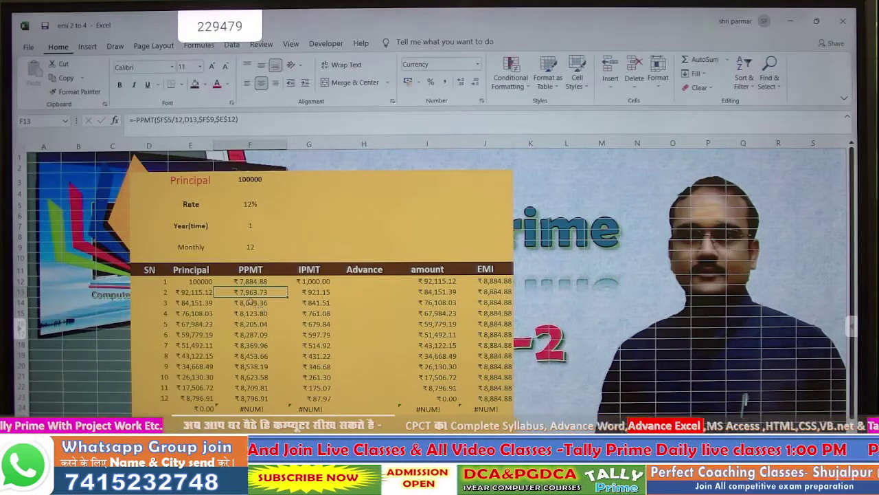
{"action": "left_click", "coordinate": [247, 225]}
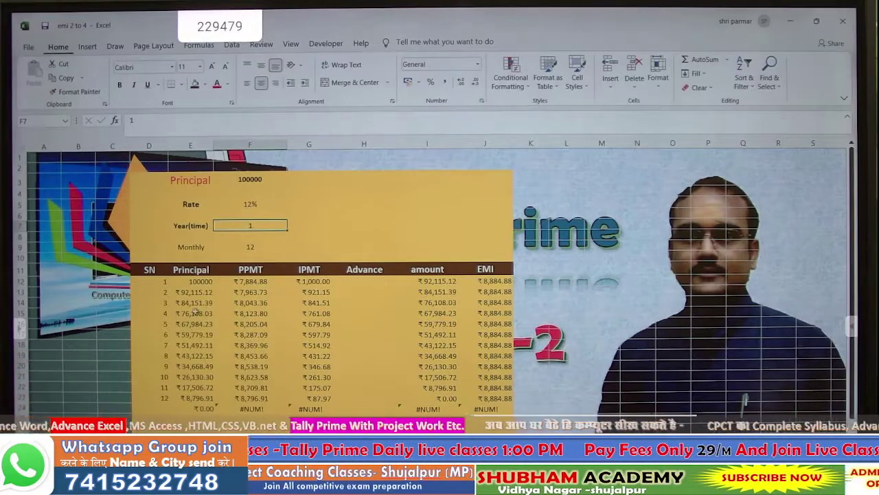
{"action": "left_click", "coordinate": [252, 281]}
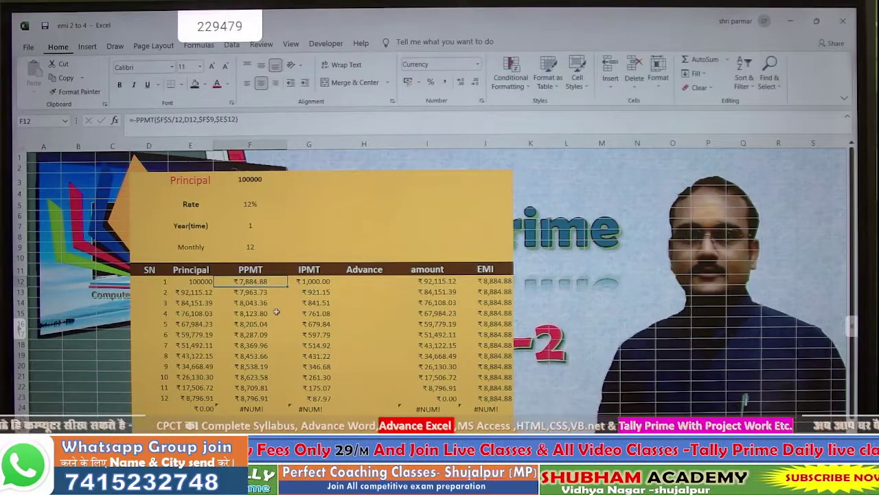
Set the loan's Year(time) value in F7 to 2.
{"action": "left_click", "coordinate": [249, 224]}
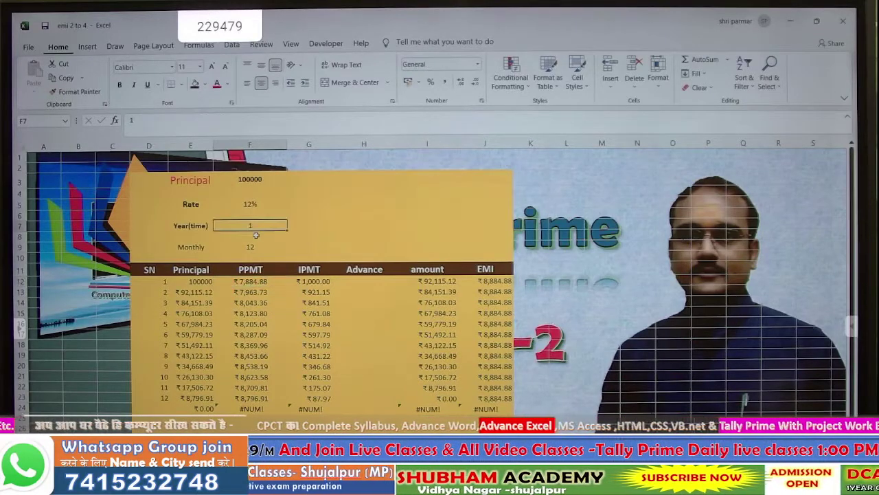
{"action": "type", "text": "2"}
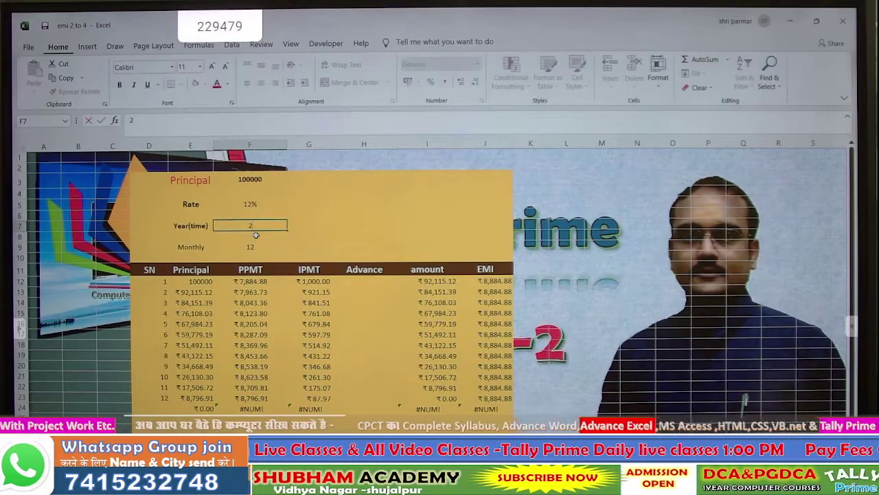
{"action": "key", "text": "Return"}
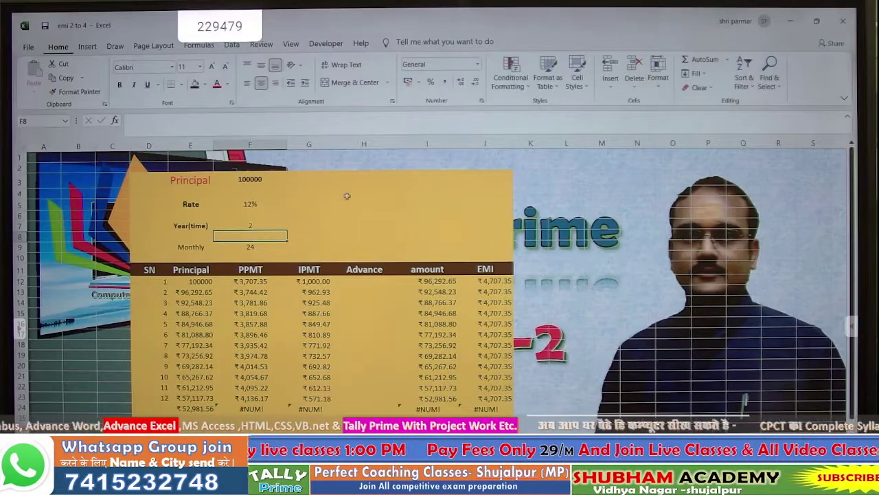
Extend the serial number series in the SN column downward from the rows numbered 11 and 12, past 31.
{"action": "scroll", "coordinate": [237, 271], "scroll_direction": "down", "scroll_amount": 2}
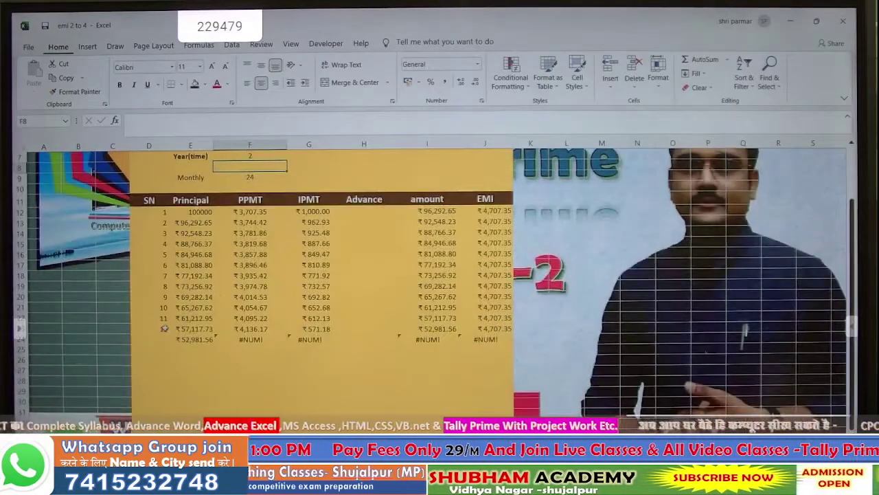
{"action": "left_click_drag", "start_coordinate": [164, 319], "coordinate": [171, 410]}
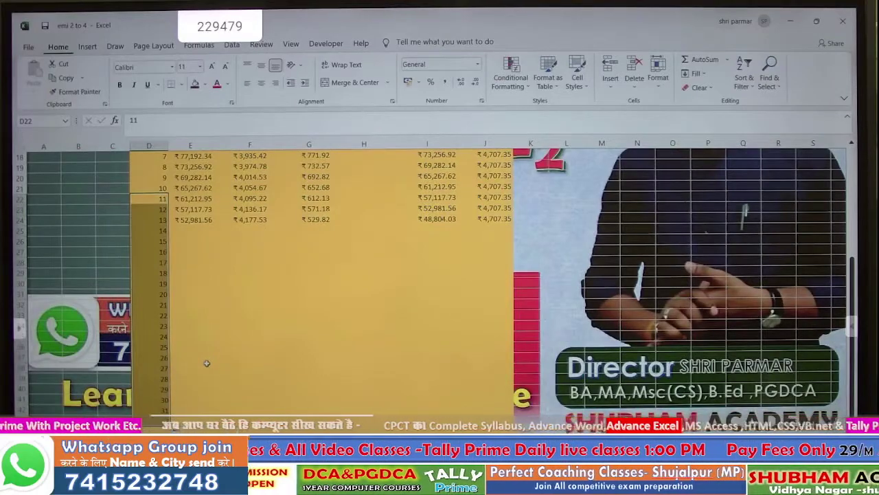
{"action": "scroll", "coordinate": [206, 362], "scroll_direction": "up", "scroll_amount": 2}
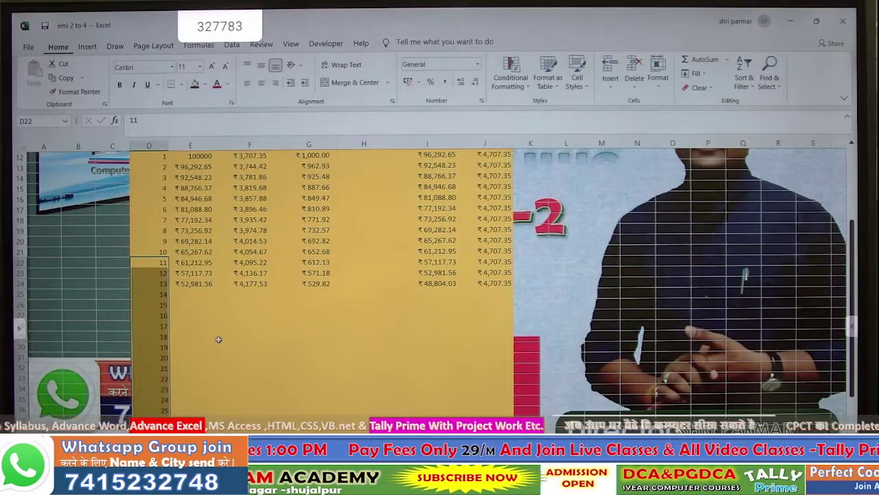
{"action": "scroll", "coordinate": [224, 282], "scroll_direction": "up", "scroll_amount": 4}
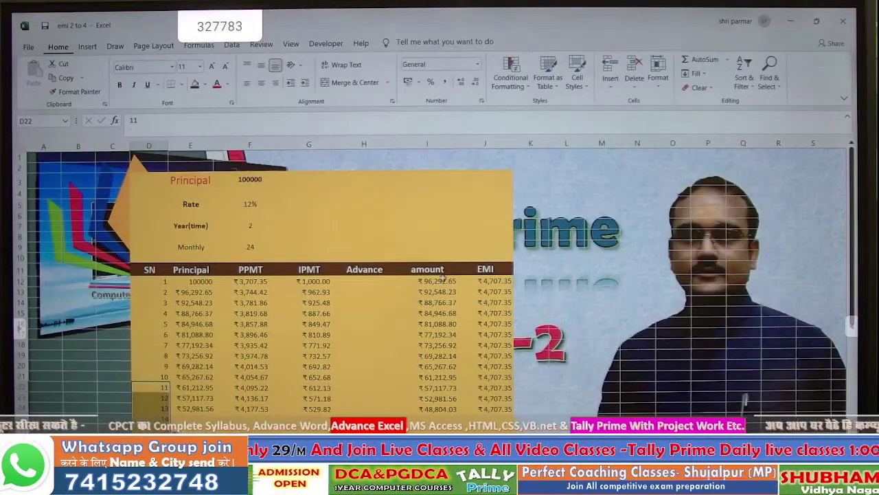
Enter =IF(I12<=0,"",D12+1) in D13 and fill it down the SN column.
{"action": "left_click", "coordinate": [165, 282]}
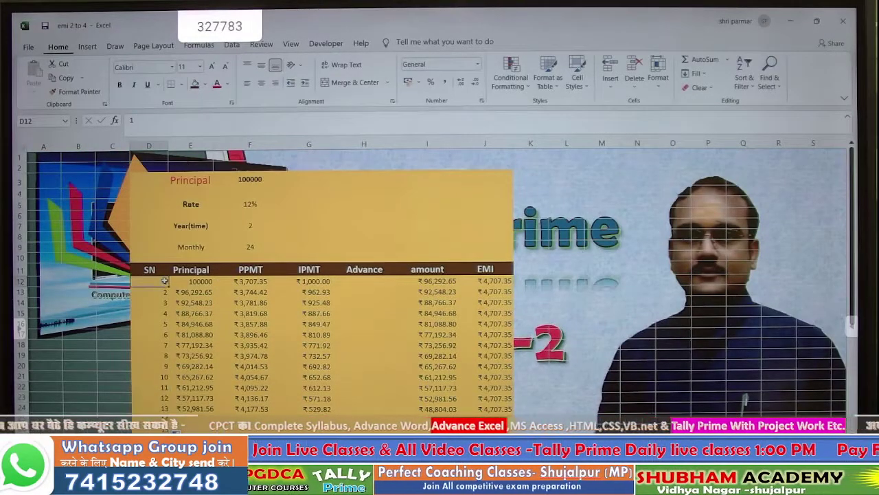
{"action": "left_click", "coordinate": [163, 293]}
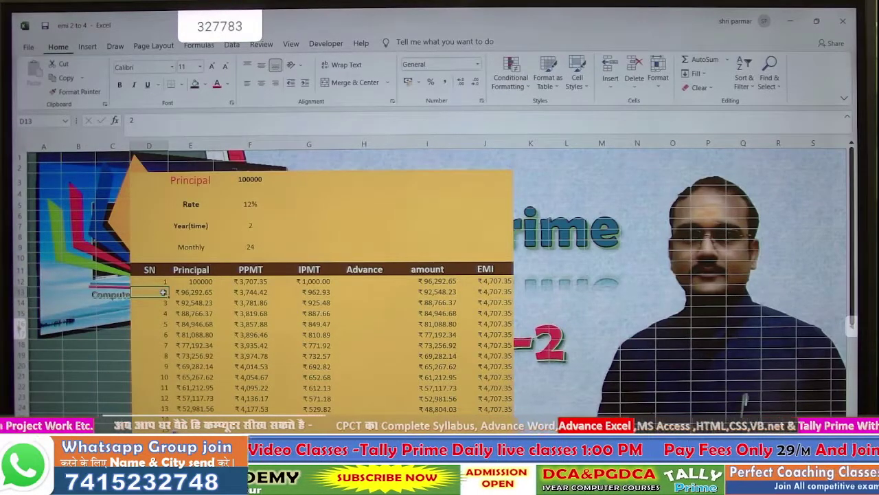
{"action": "type", "text": "=if"}
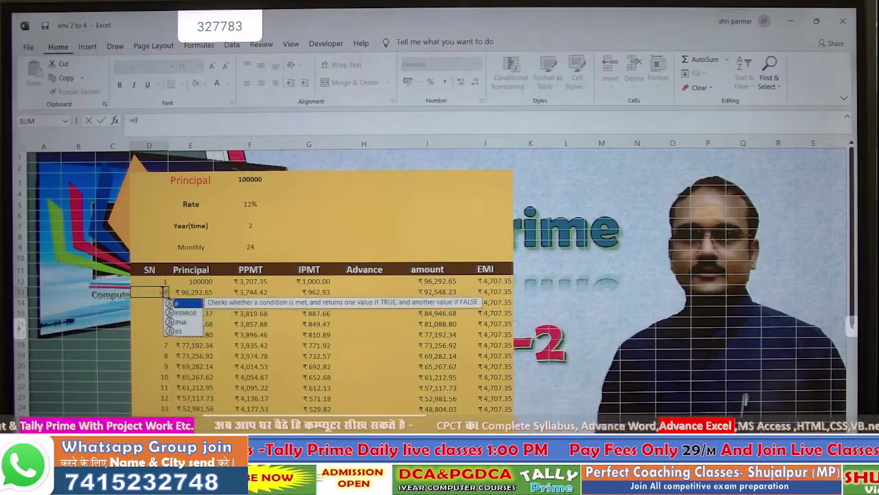
{"action": "type", "text": "("}
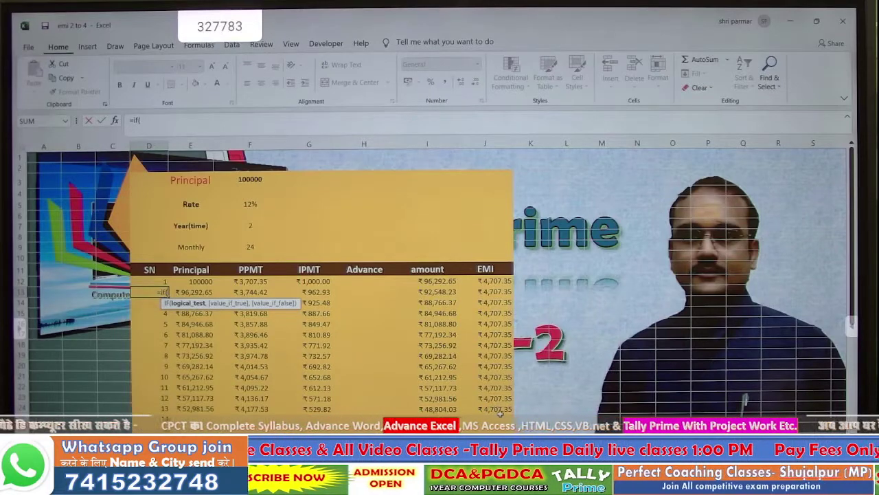
{"action": "left_click", "coordinate": [432, 282]}
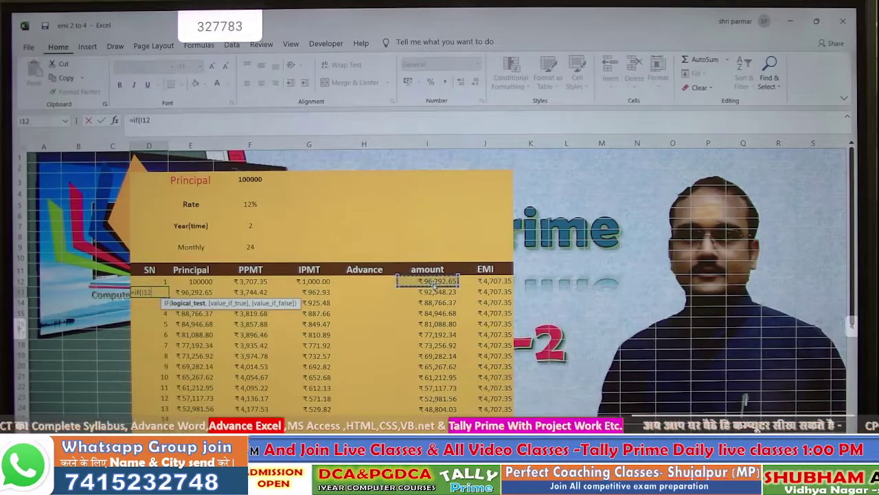
{"action": "type", "text": "<"}
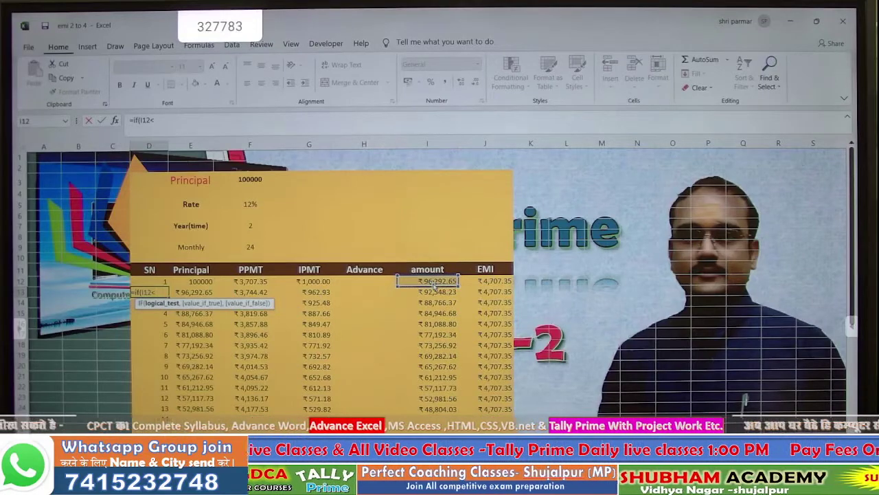
{"action": "type", "text": "0"}
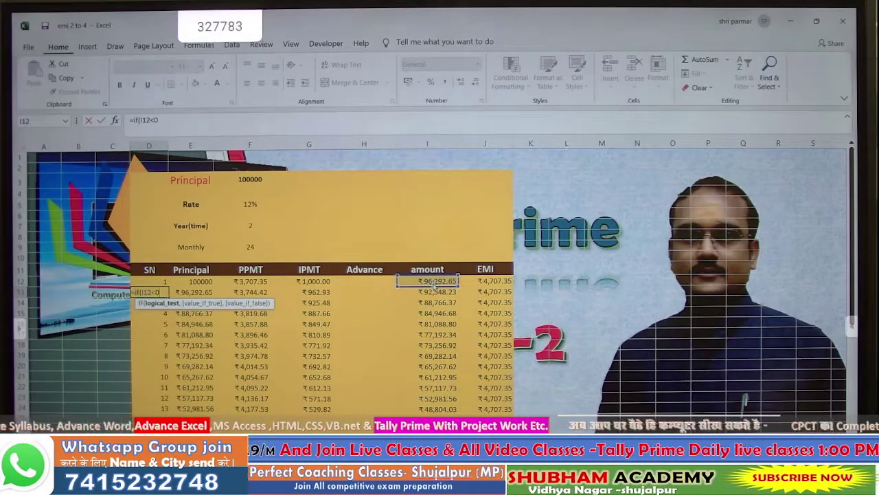
{"action": "key", "text": "BackSpace"}
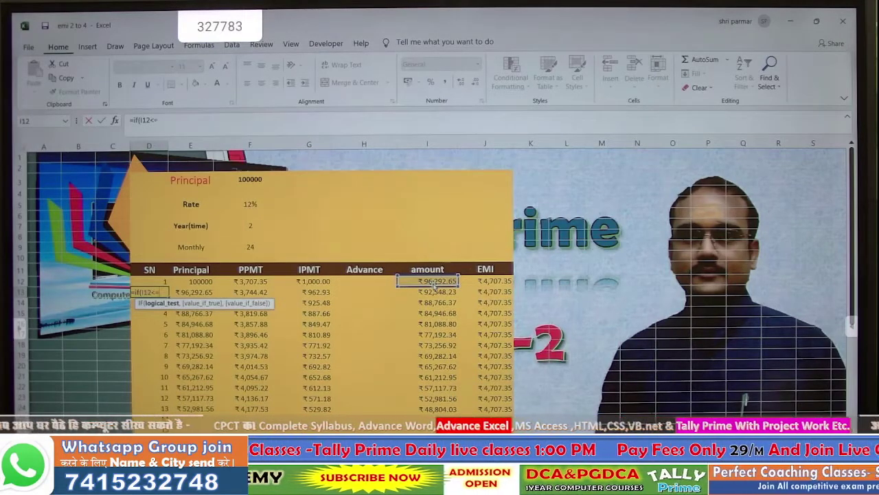
{"action": "type", "text": "=0,"}
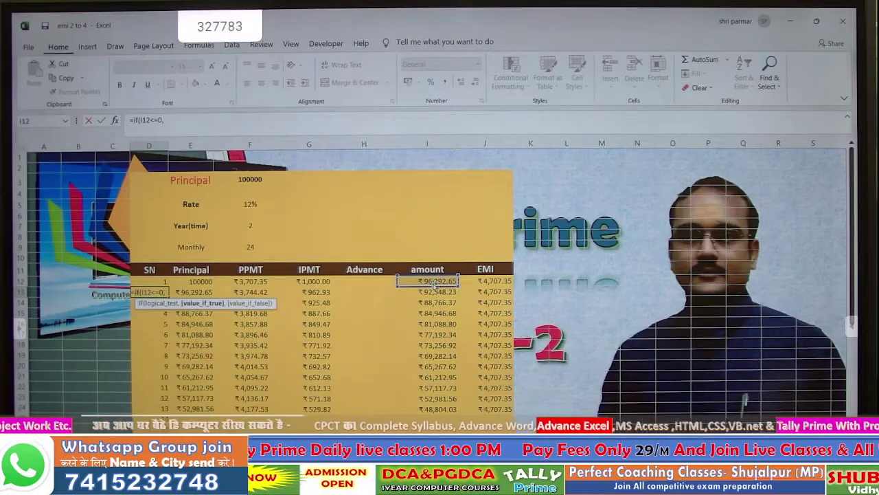
{"action": "type", "text": "\"\""}
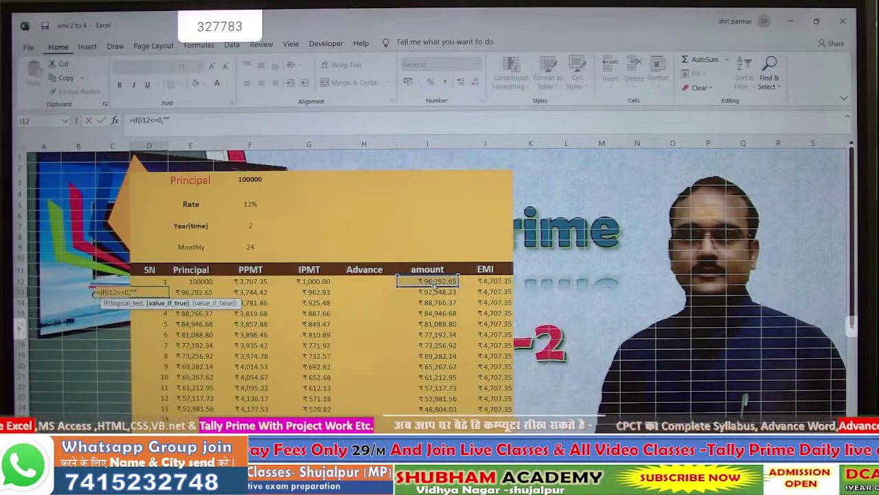
{"action": "type", "text": ","}
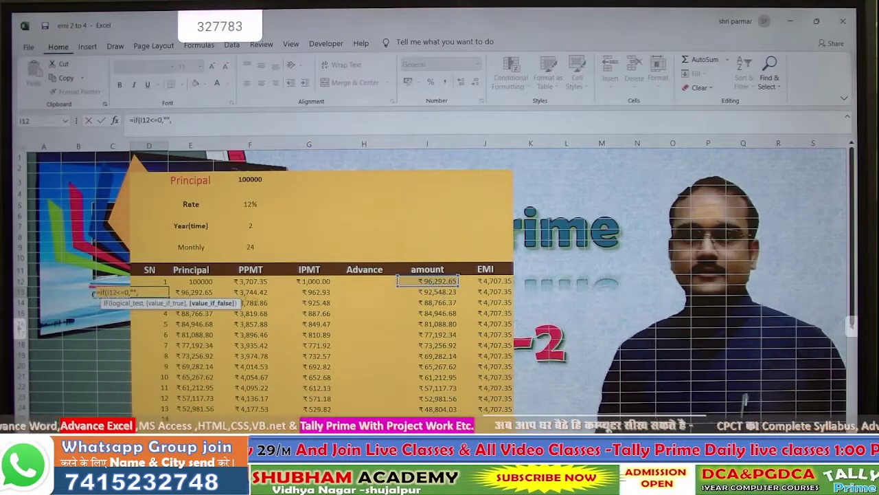
{"action": "left_click", "coordinate": [162, 280]}
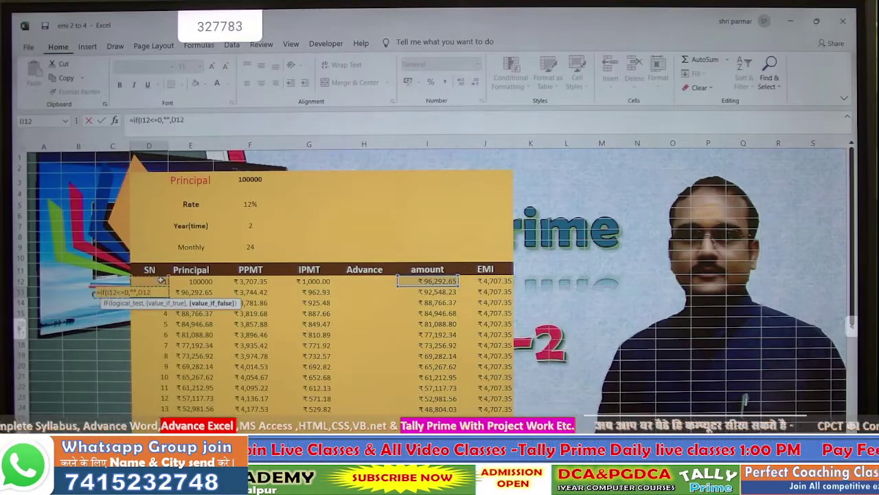
{"action": "type", "text": "+"}
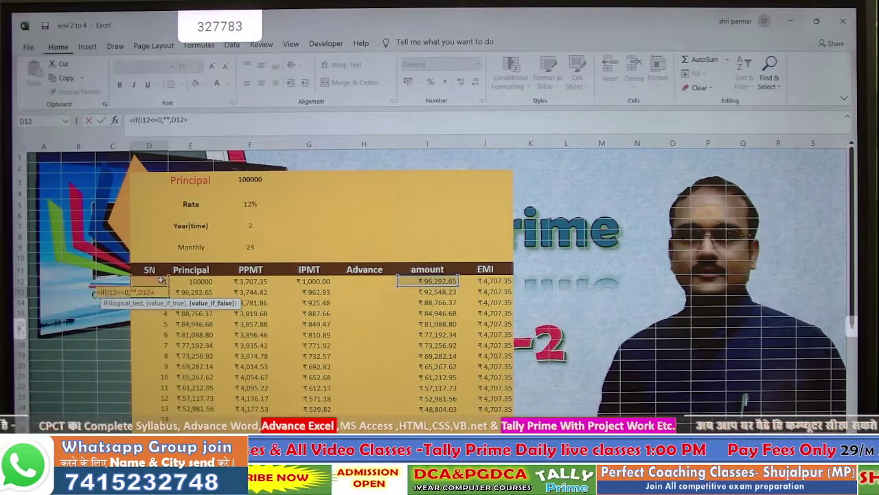
{"action": "type", "text": "1"}
{"action": "key", "text": "Return"}
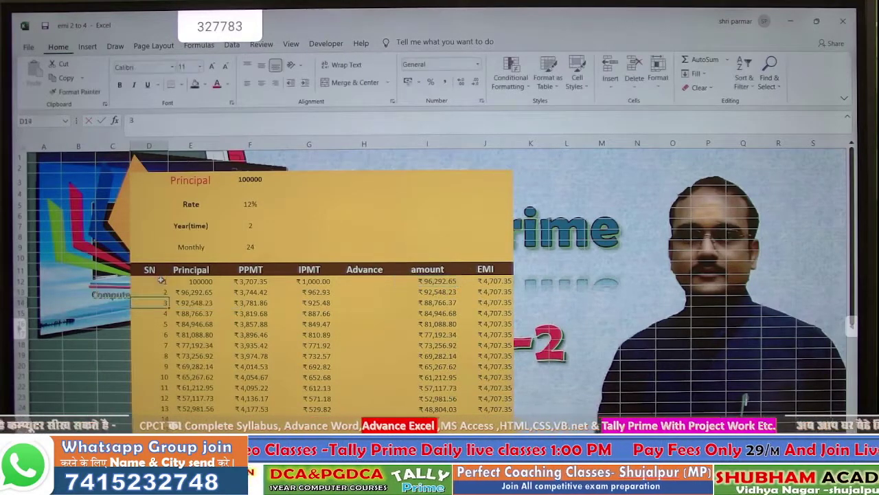
{"action": "left_click", "coordinate": [165, 293]}
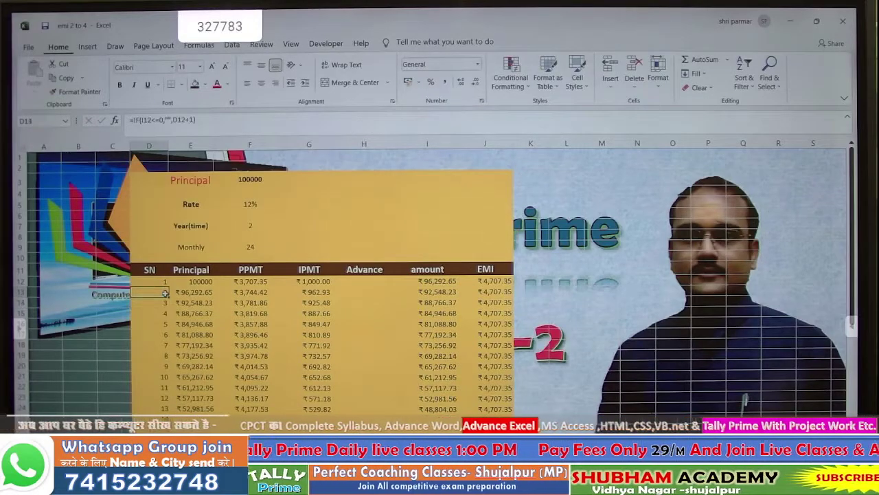
{"action": "double_click", "coordinate": [169, 297]}
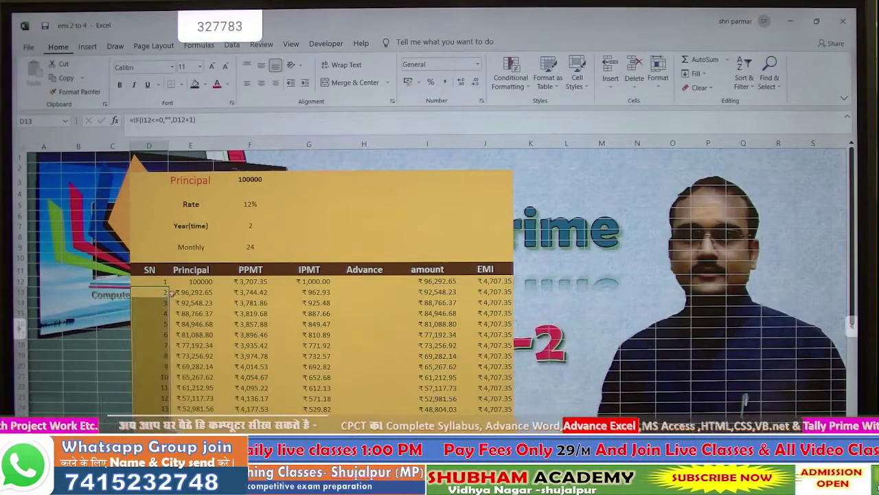
Extend the SN formula fill in column D several hundred rows further down the sheet.
{"action": "scroll", "coordinate": [171, 292], "scroll_direction": "down", "scroll_amount": 12}
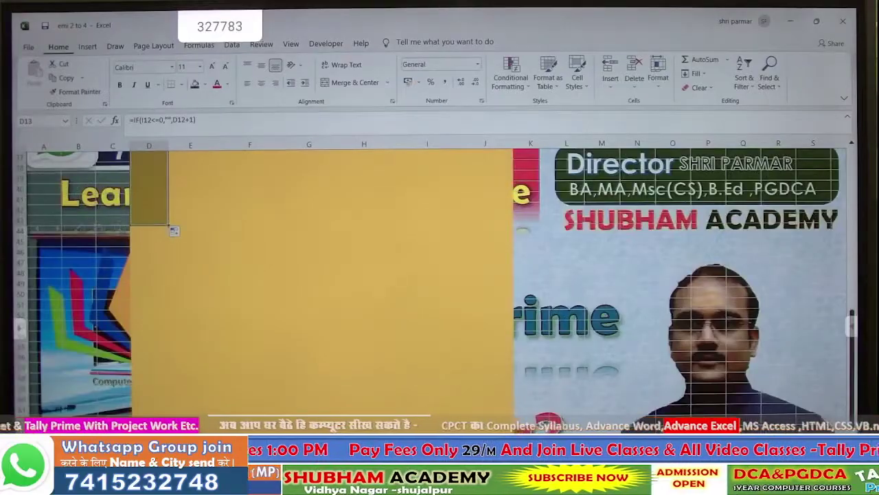
{"action": "scroll", "coordinate": [171, 227], "scroll_direction": "down", "scroll_amount": 1}
{"action": "left_click_drag", "start_coordinate": [169, 430], "coordinate": [180, 380]}
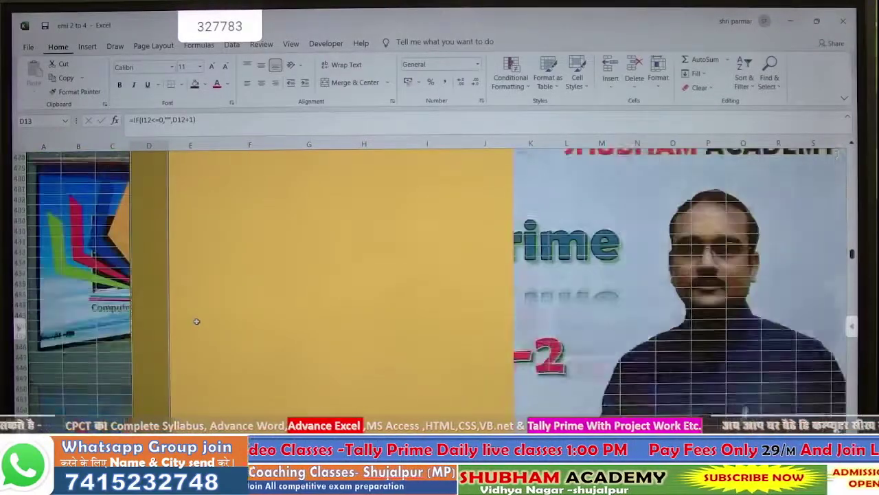
{"action": "scroll", "coordinate": [196, 318], "scroll_direction": "up", "scroll_amount": 20}
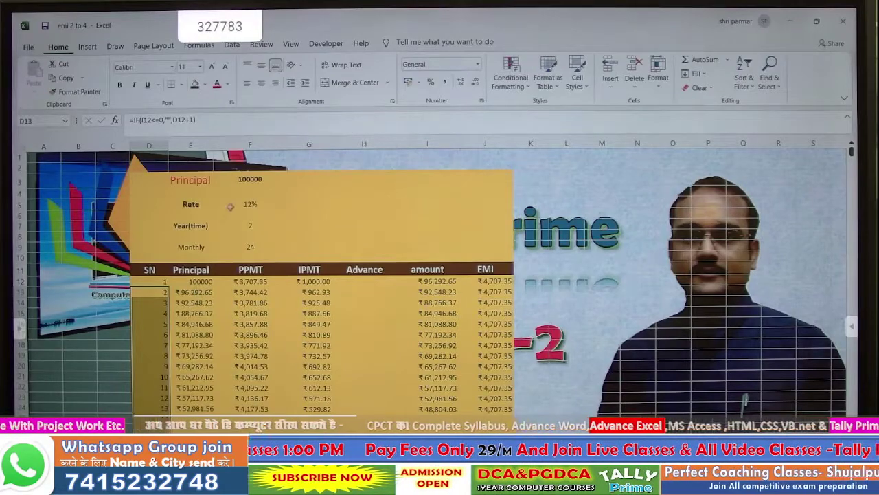
Set the loan's Year(time) value in F7 to 3.
{"action": "left_click", "coordinate": [250, 225]}
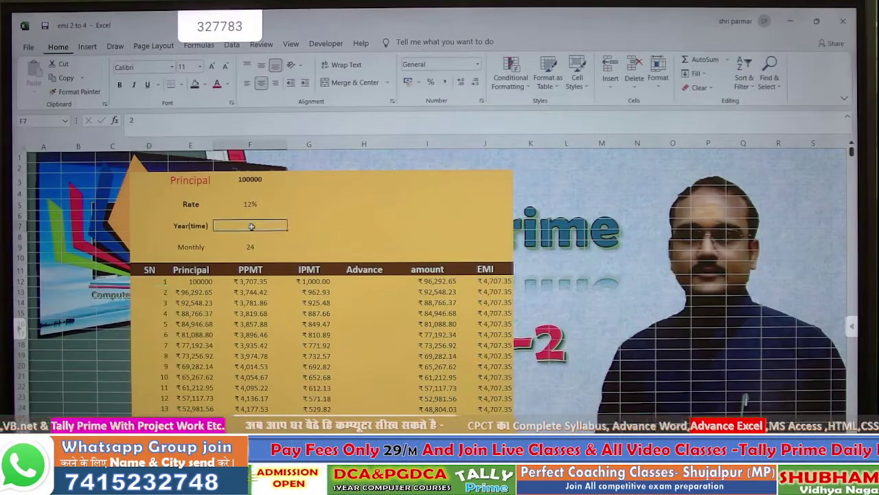
{"action": "scroll", "coordinate": [251, 226], "scroll_direction": "down", "scroll_amount": 2}
{"action": "type", "text": "3"}
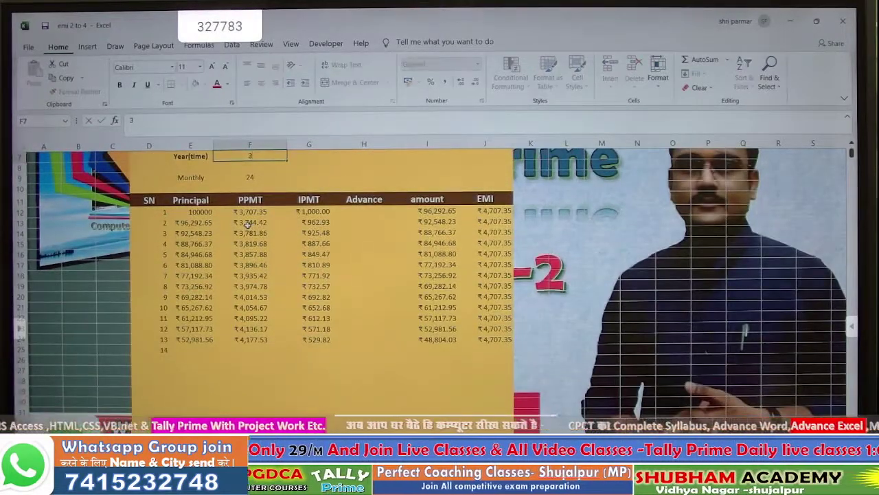
{"action": "key", "text": "Return"}
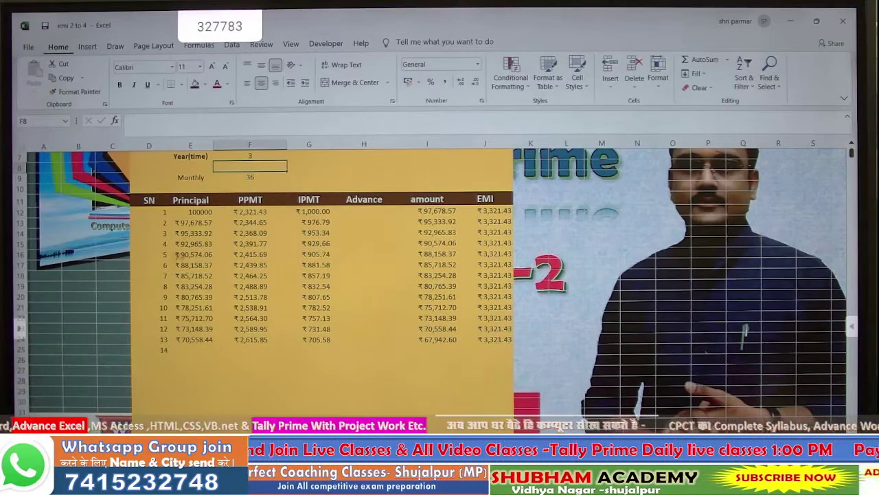
Fill the Principal, PPMT and IPMT formulas from E24, F24 and G24 down the schedule.
{"action": "left_click", "coordinate": [196, 339]}
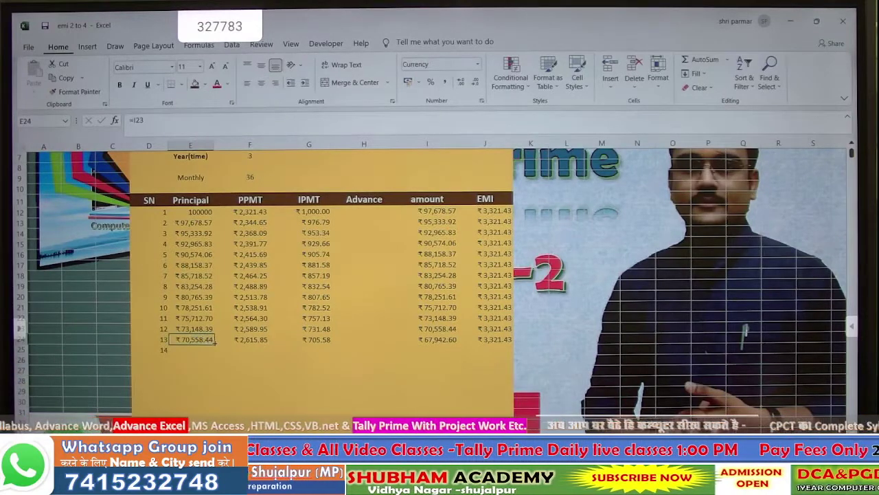
{"action": "left_click_drag", "start_coordinate": [215, 343], "coordinate": [206, 413]}
{"action": "left_click", "coordinate": [262, 340]}
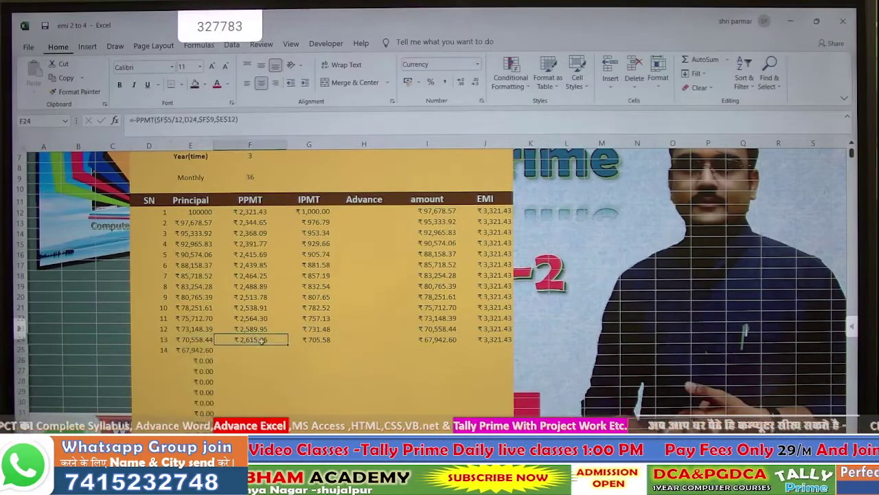
{"action": "double_click", "coordinate": [288, 341]}
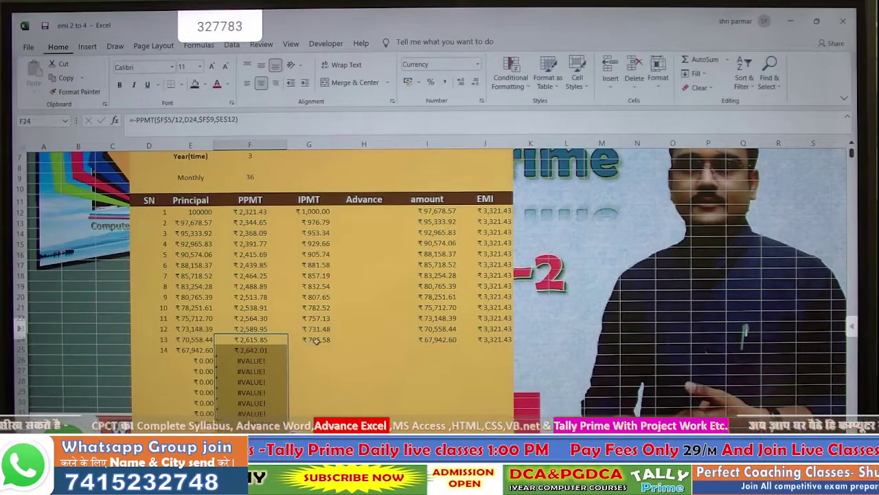
{"action": "left_click", "coordinate": [316, 341]}
{"action": "double_click", "coordinate": [332, 342]}
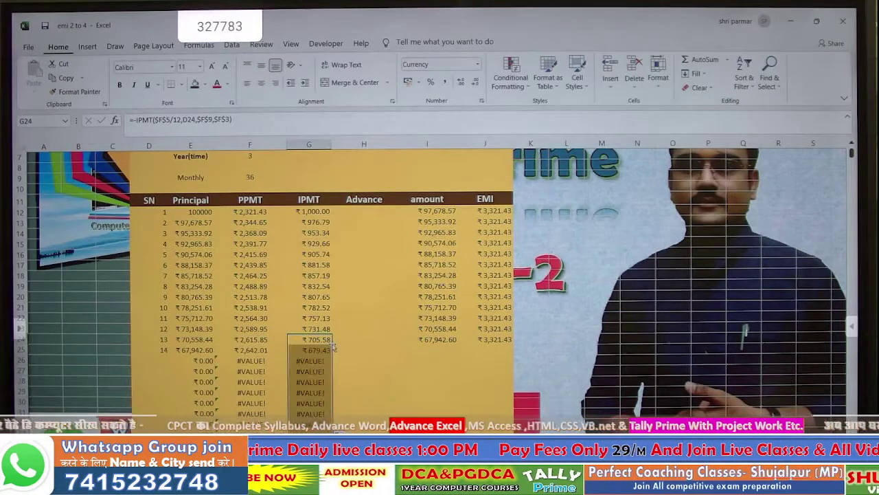
Fill the amount formula from I24 and the EMI formula from J24 down the schedule.
{"action": "left_click", "coordinate": [455, 341]}
{"action": "double_click", "coordinate": [459, 342]}
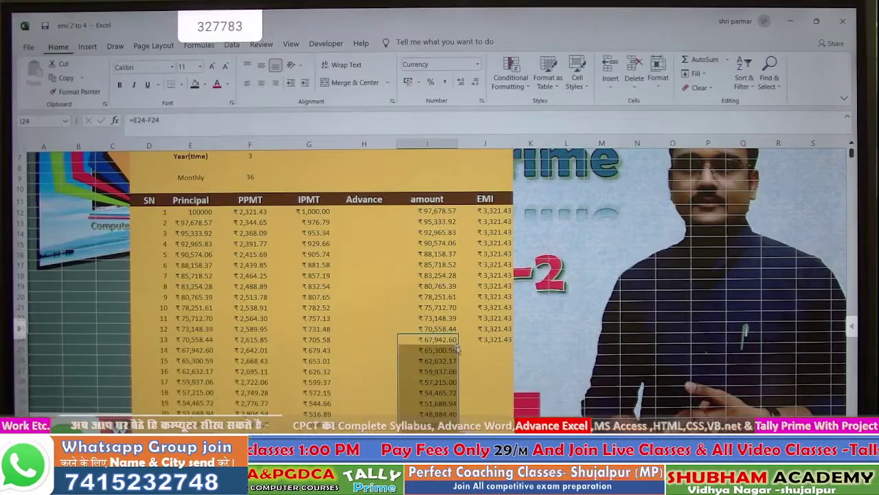
{"action": "left_click", "coordinate": [502, 340]}
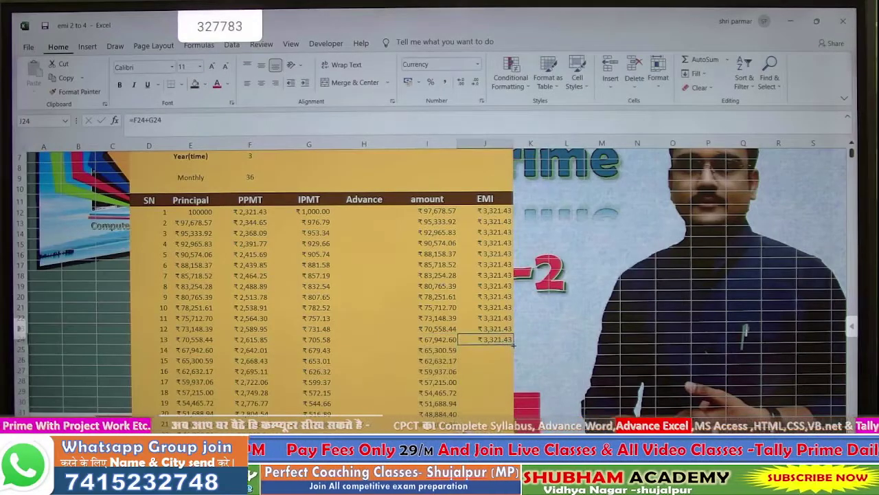
{"action": "double_click", "coordinate": [512, 344]}
Examine the end of the schedule around SN 36, including the SN formula in D47, against the loan inputs.
{"action": "scroll", "coordinate": [510, 347], "scroll_direction": "down", "scroll_amount": 4}
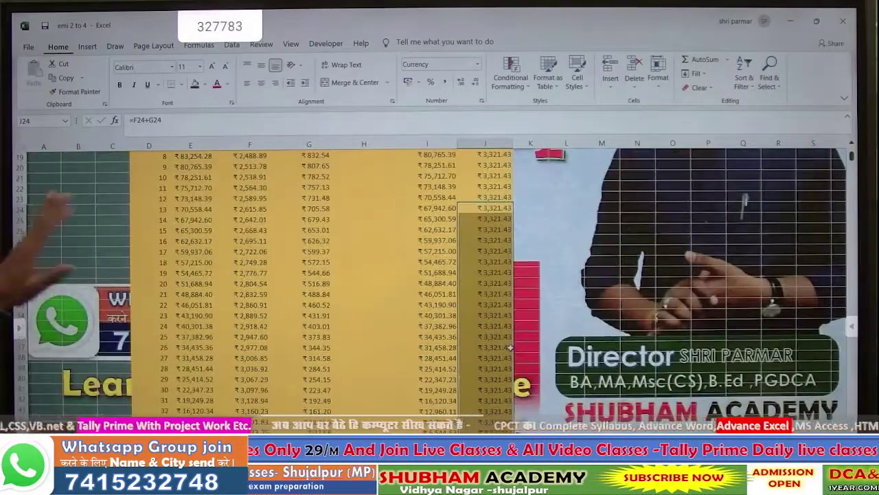
{"action": "scroll", "coordinate": [510, 347], "scroll_direction": "down", "scroll_amount": 4}
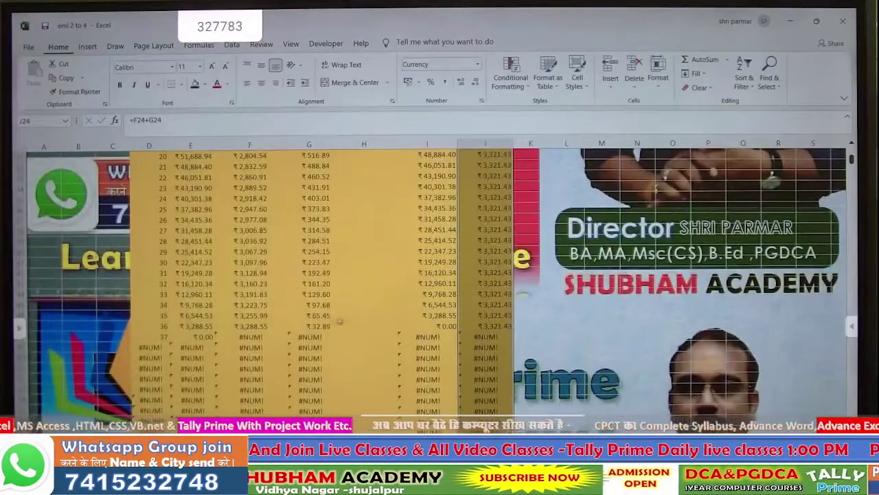
{"action": "scroll", "coordinate": [323, 325], "scroll_direction": "up", "scroll_amount": 8}
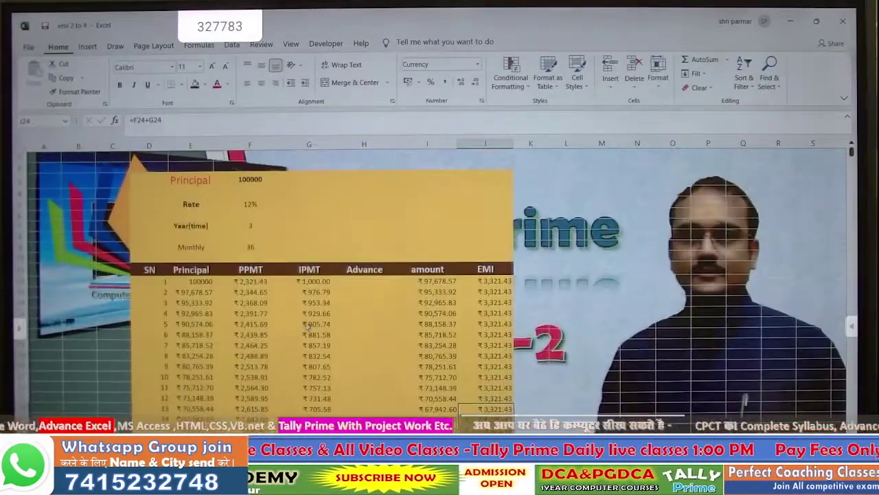
{"action": "scroll", "coordinate": [270, 233], "scroll_direction": "down", "scroll_amount": 8}
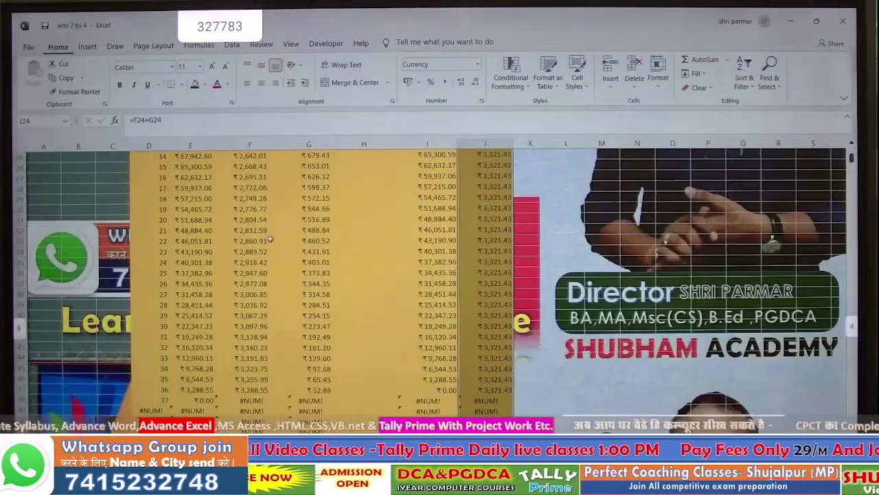
{"action": "scroll", "coordinate": [271, 239], "scroll_direction": "down", "scroll_amount": 2}
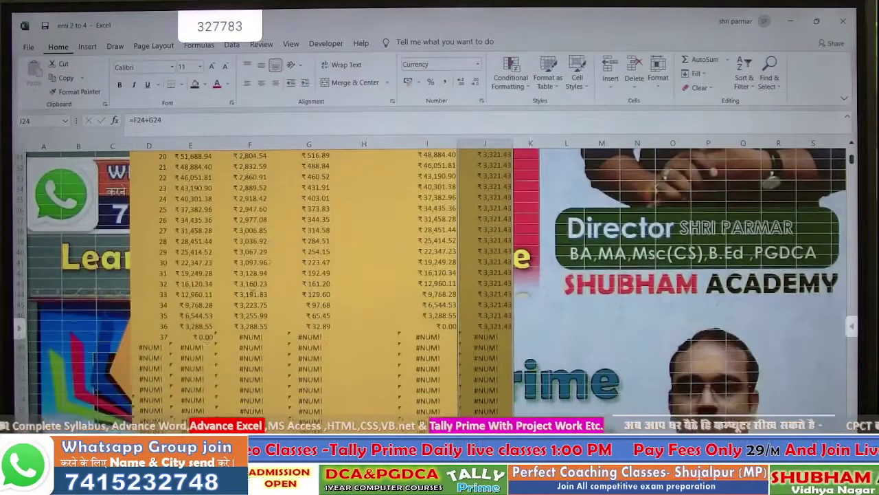
{"action": "left_click", "coordinate": [166, 326]}
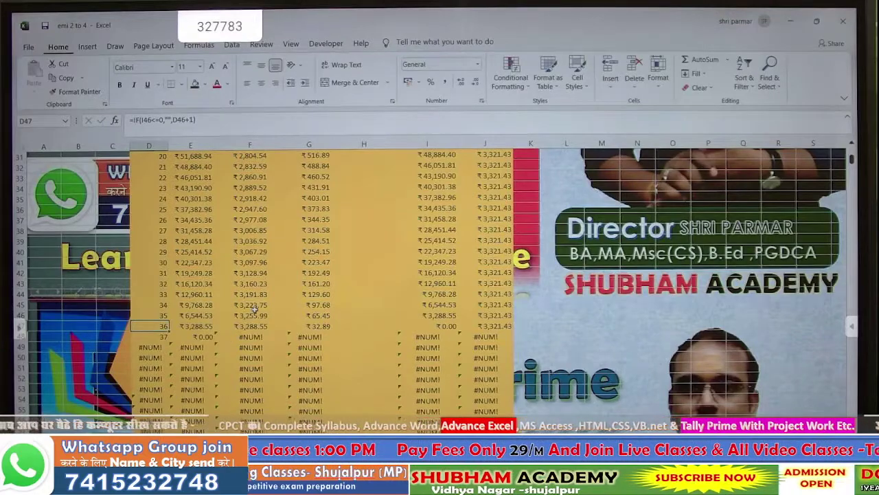
{"action": "scroll", "coordinate": [254, 309], "scroll_direction": "down", "scroll_amount": 8}
{"action": "scroll", "coordinate": [254, 309], "scroll_direction": "up", "scroll_amount": 12}
{"action": "scroll", "coordinate": [242, 315], "scroll_direction": "up", "scroll_amount": 6}
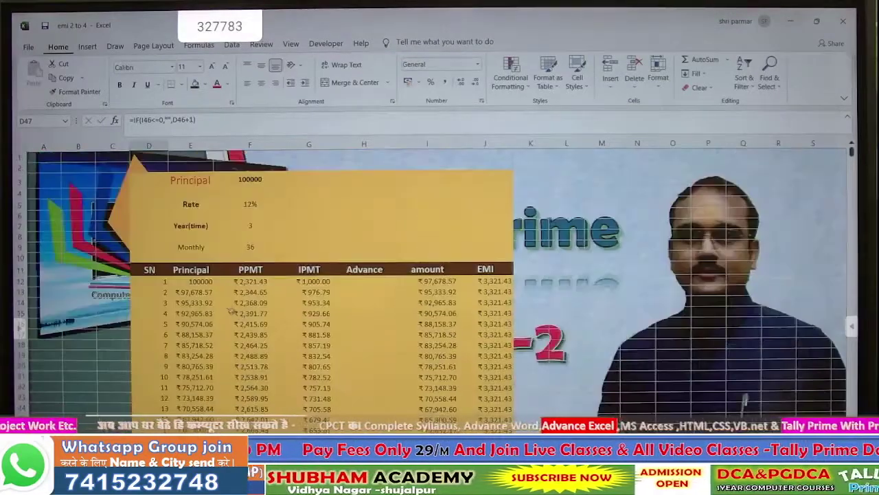
Set the loan's Year(time) value in F7 to 1.
{"action": "left_click", "coordinate": [246, 226]}
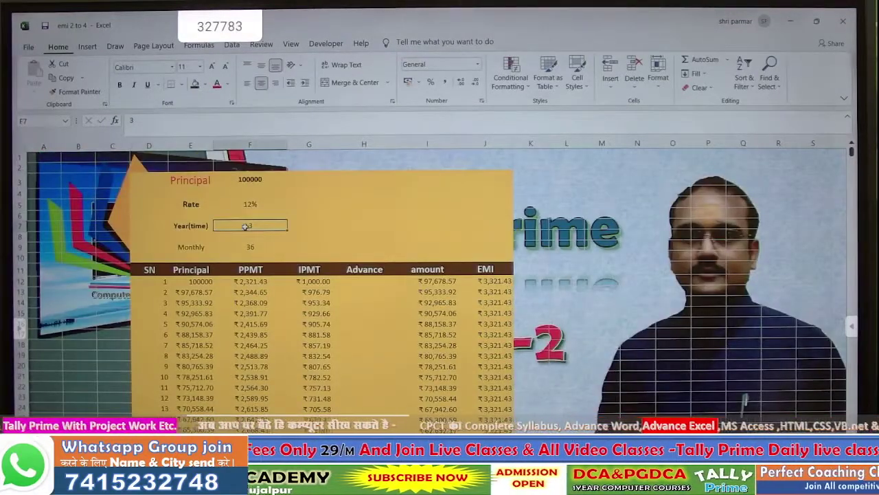
{"action": "type", "text": "1"}
{"action": "key", "text": "Return"}
Change the SN formula in D13 to =IFERROR(IF(I12<=0,"",D12+1),"") and fill it down the column.
{"action": "scroll", "coordinate": [246, 226], "scroll_direction": "down", "scroll_amount": 2}
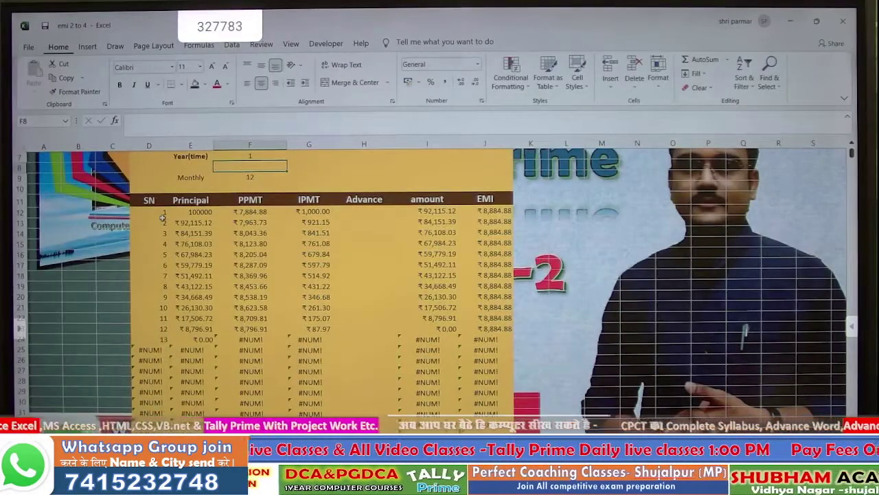
{"action": "left_click", "coordinate": [161, 221]}
{"action": "double_click", "coordinate": [159, 221]}
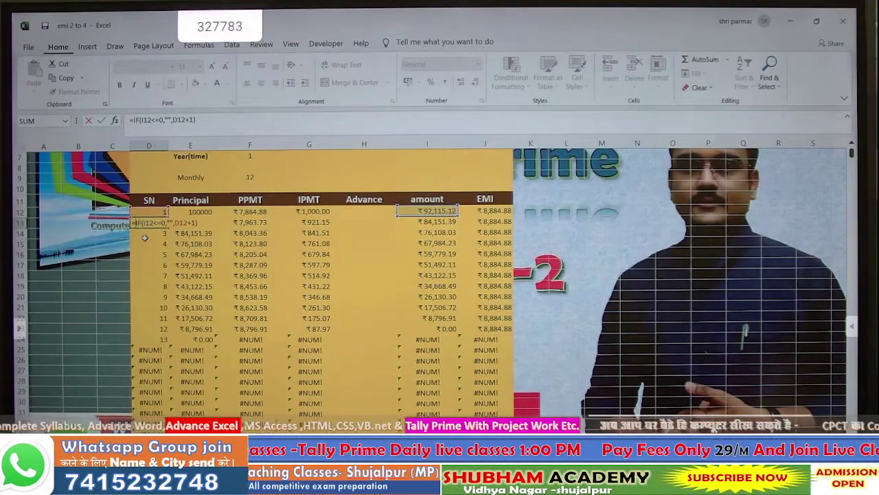
{"action": "type", "text": "if"}
{"action": "key", "text": "Down"}
{"action": "key", "text": "Tab"}
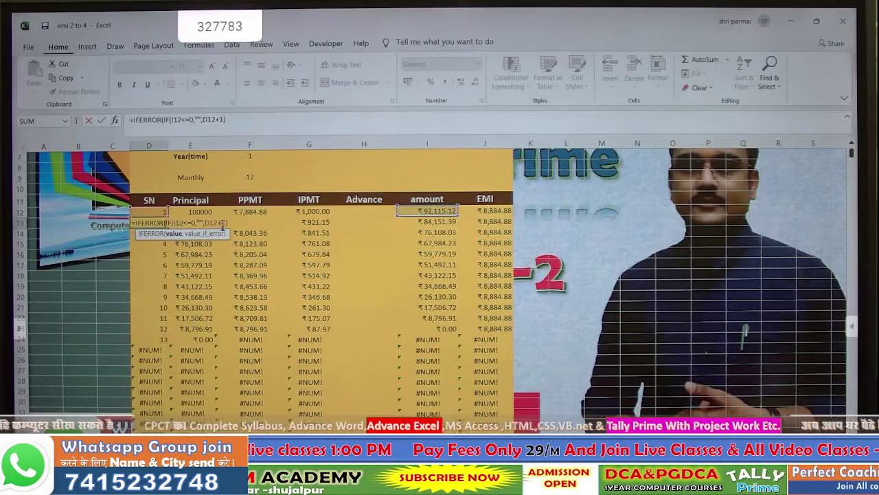
{"action": "type", "text": ","}
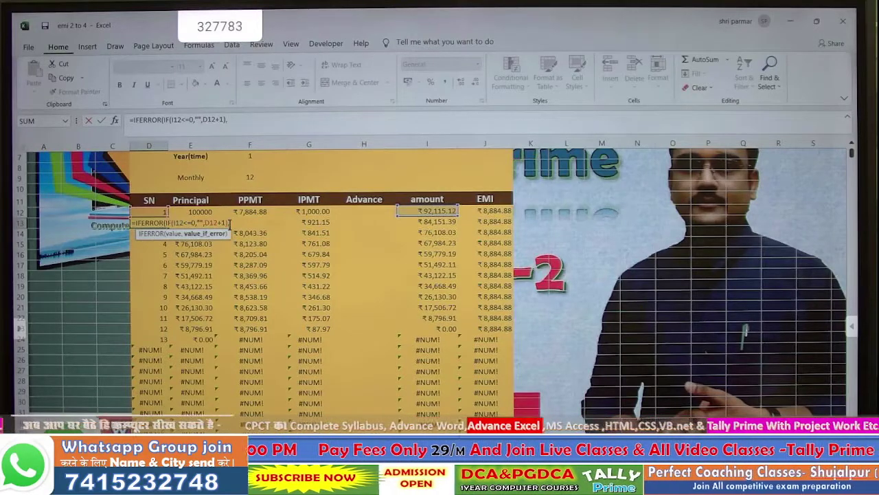
{"action": "type", "text": "\"\")"}
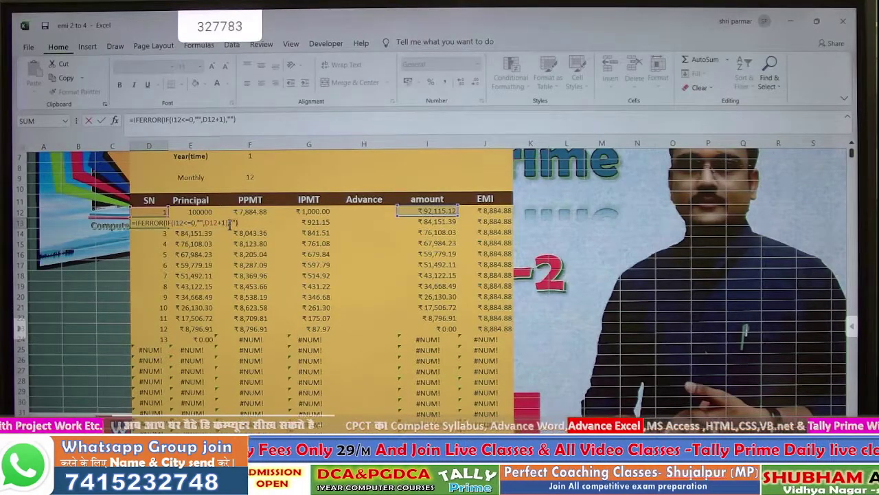
{"action": "key", "text": "Return"}
{"action": "left_click", "coordinate": [164, 223]}
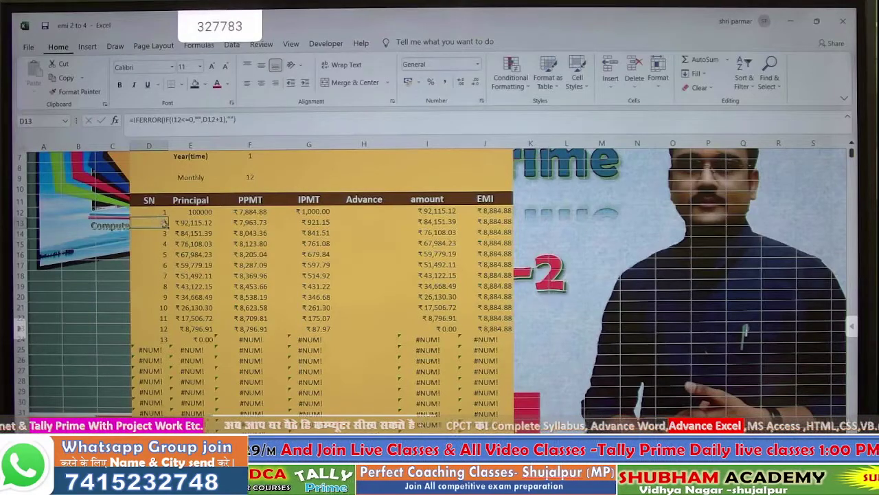
{"action": "double_click", "coordinate": [169, 228]}
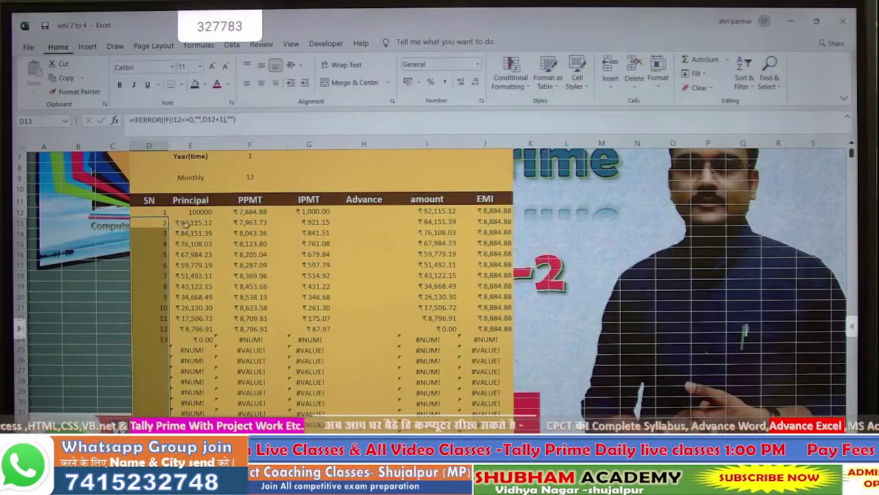
Change the Principal formula in E13 to =IFERROR(I12,"") and fill it down the column.
{"action": "left_click", "coordinate": [189, 222]}
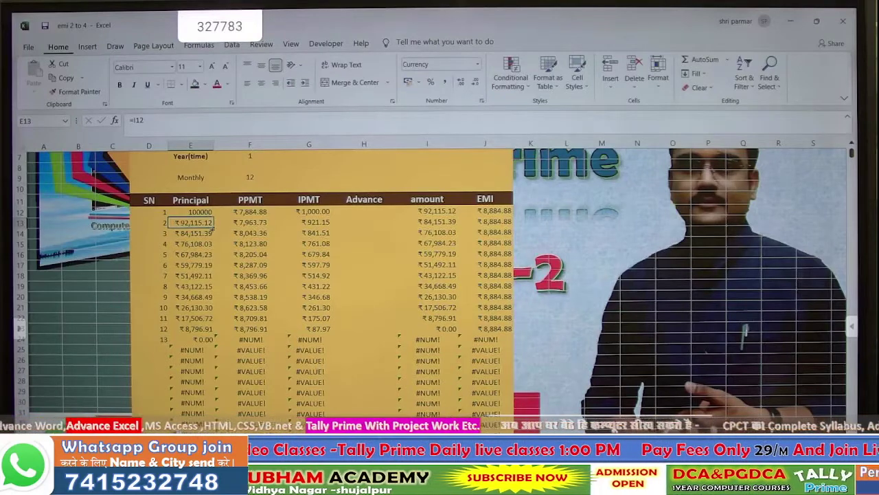
{"action": "double_click", "coordinate": [200, 222]}
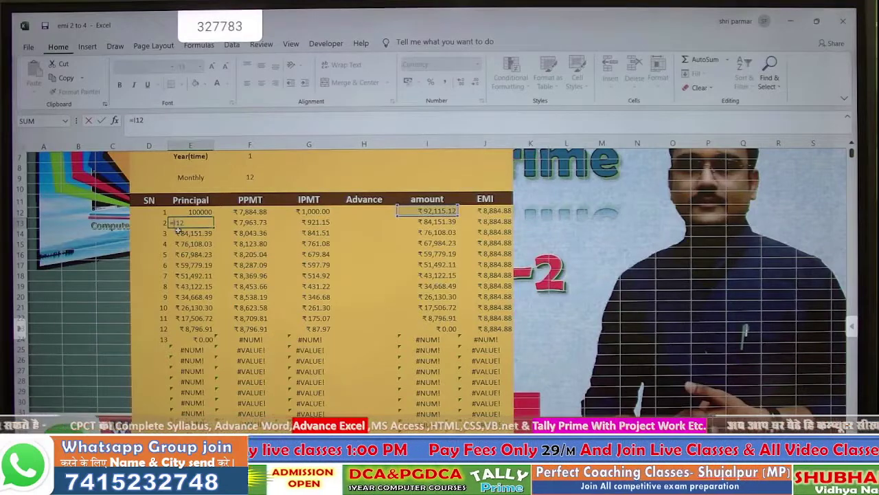
{"action": "type", "text": "if"}
{"action": "double_click", "coordinate": [196, 243]}
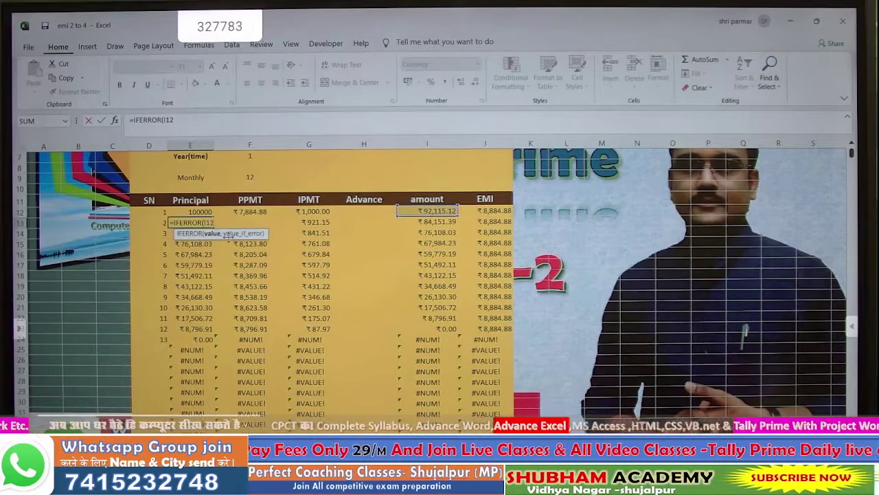
{"action": "type", "text": ","}
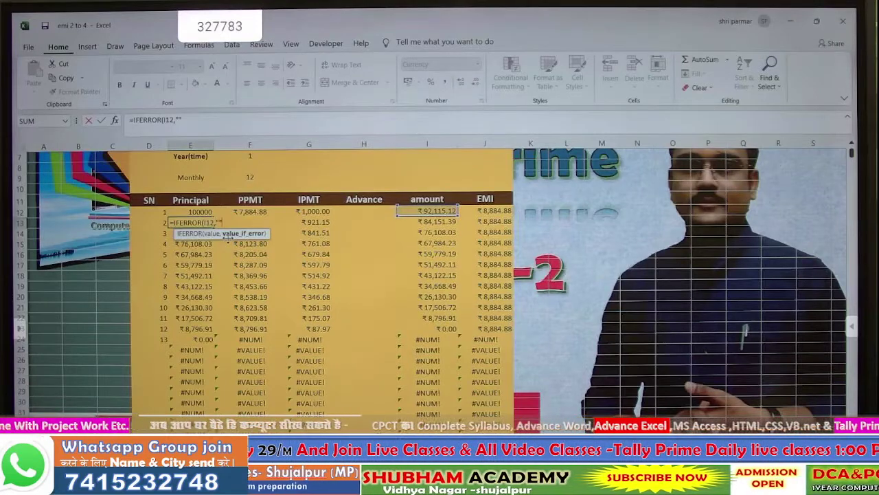
{"action": "type", "text": "\"\""}
{"action": "key", "text": "Return"}
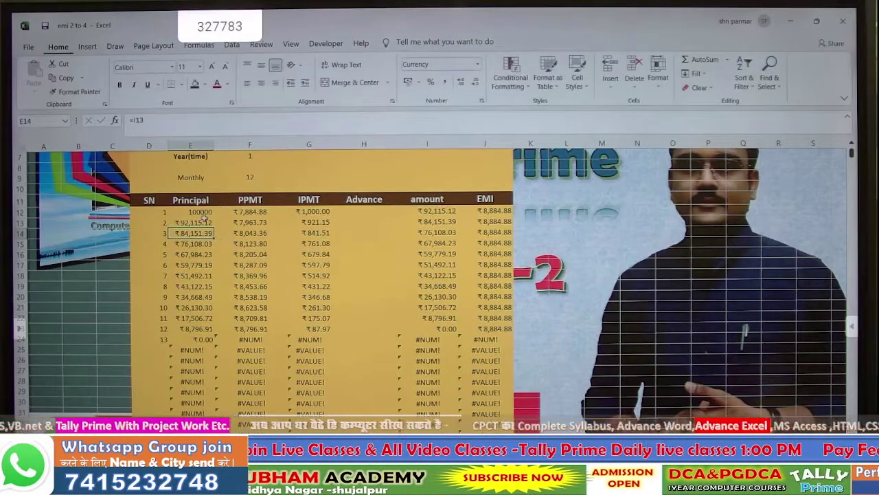
{"action": "left_click", "coordinate": [199, 222]}
{"action": "double_click", "coordinate": [214, 227]}
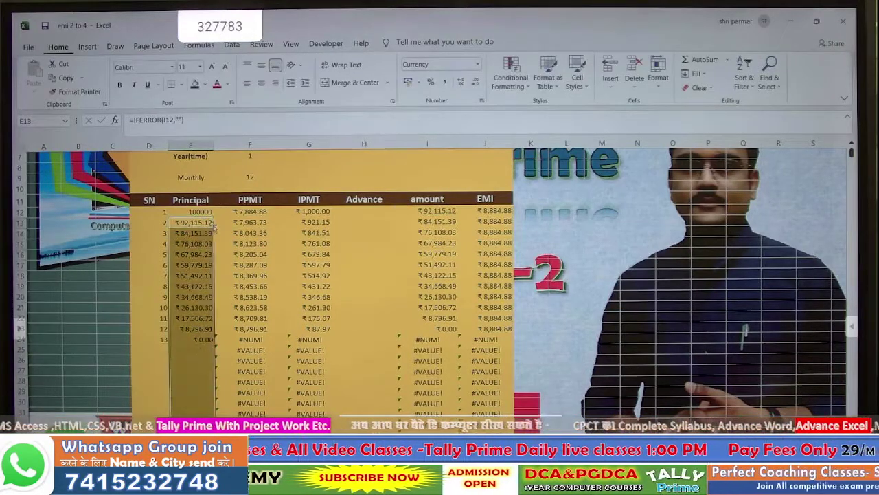
Change the PPMT formula in F13 to =IFERROR(-PPMT($F$5/12,D13,$F$9,$E$12),"") and fill it down the column.
{"action": "left_click", "coordinate": [250, 224]}
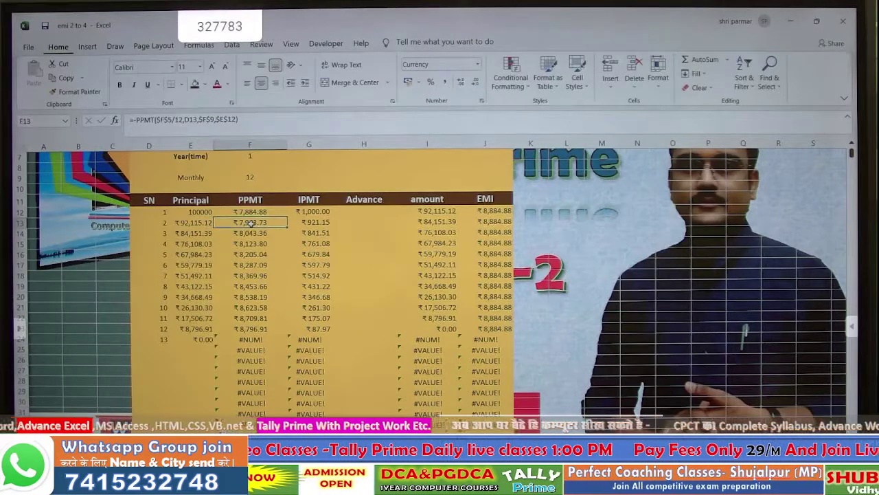
{"action": "double_click", "coordinate": [250, 223]}
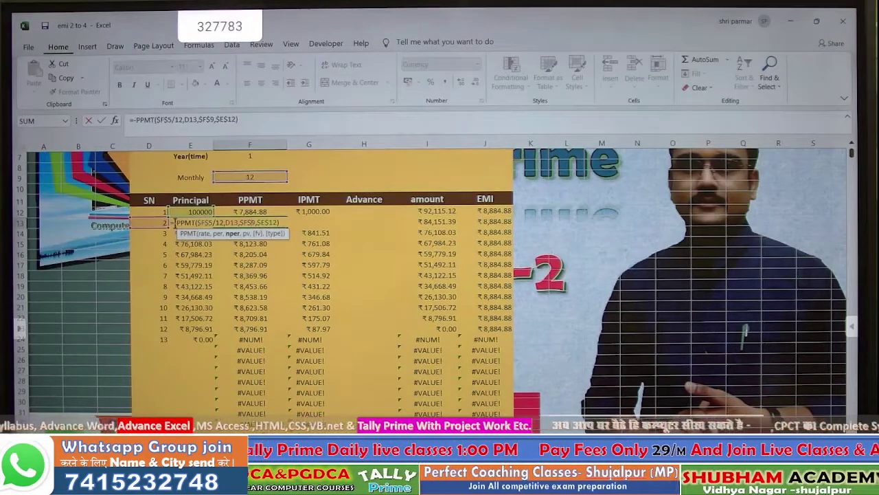
{"action": "type", "text": "IFERROR("}
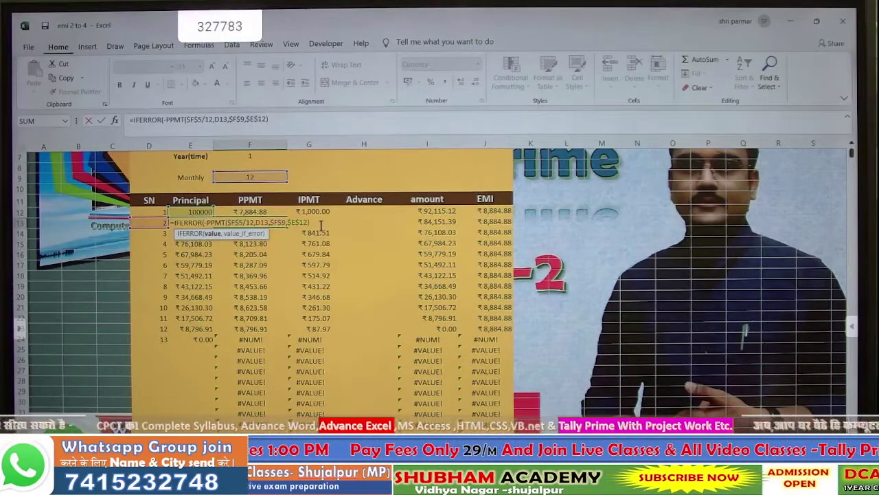
{"action": "type", "text": ","}
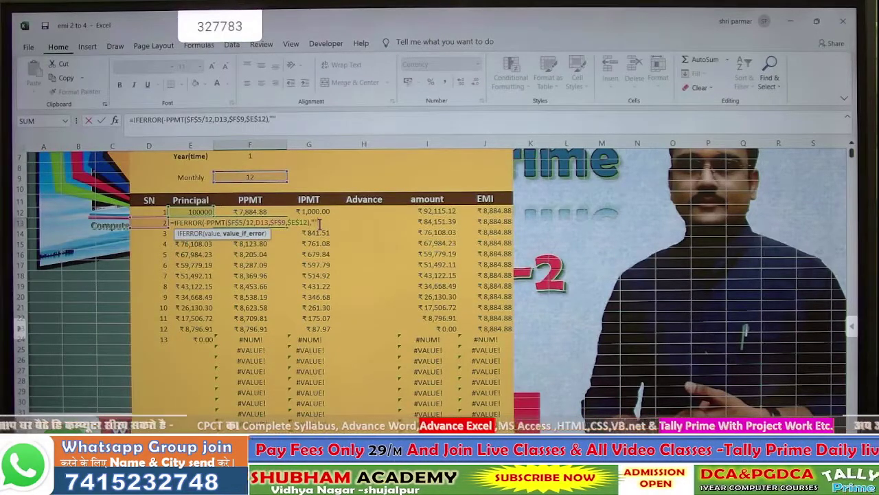
{"action": "type", "text": "\"\")"}
{"action": "key", "text": "Return"}
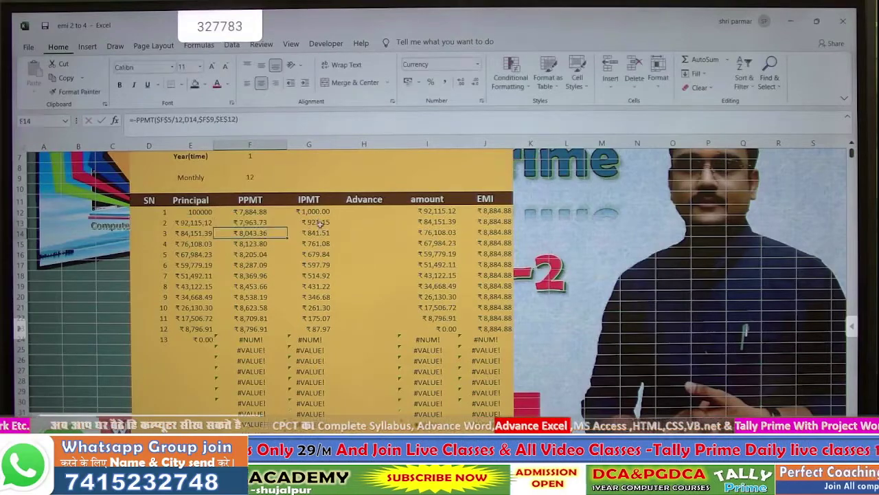
{"action": "left_click", "coordinate": [263, 223]}
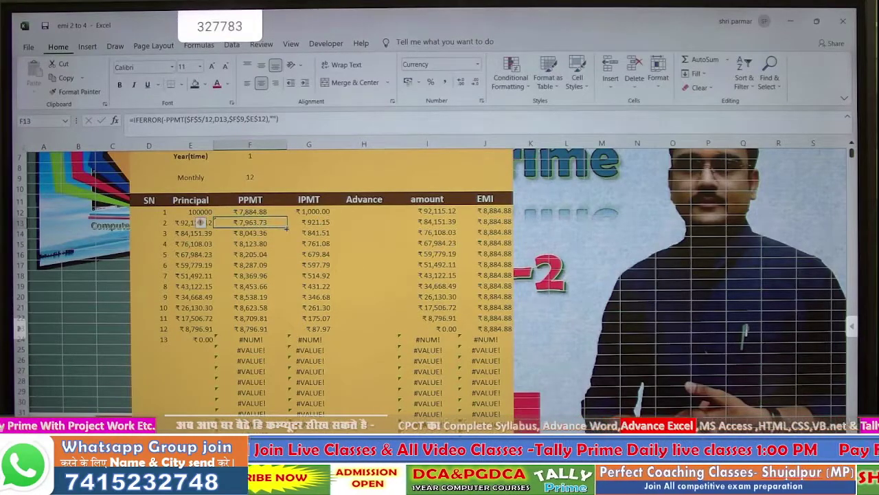
{"action": "double_click", "coordinate": [286, 228]}
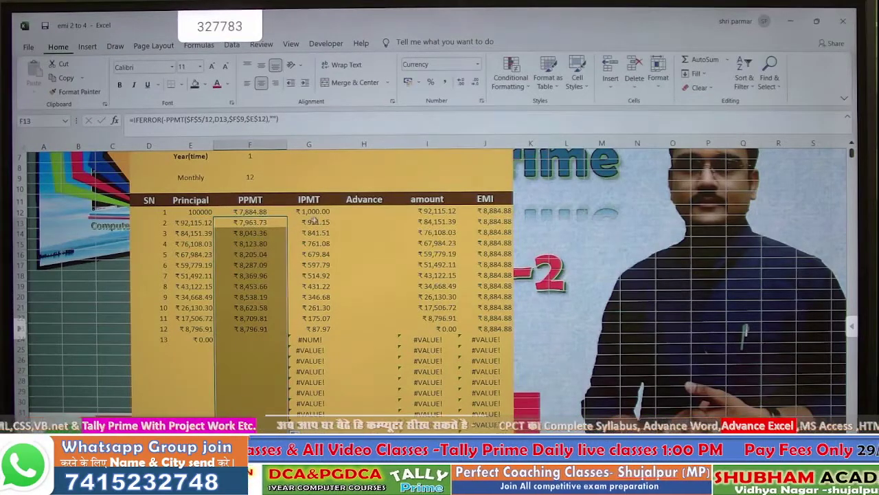
Change the IPMT formula in G13 to =IFERROR(-IPMT($F$5/12,D13,$F$9,$F$3),"") and fill it down the column.
{"action": "double_click", "coordinate": [314, 221]}
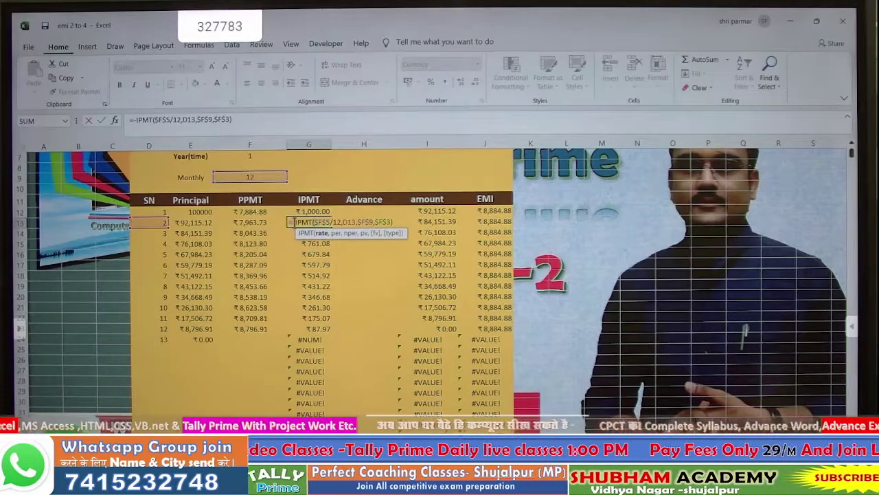
{"action": "left_click", "coordinate": [294, 222]}
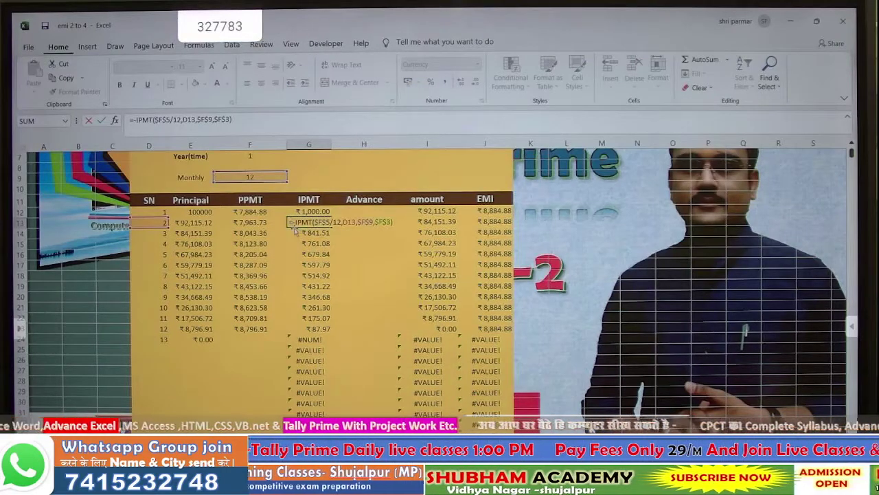
{"action": "type", "text": "IFERROR("}
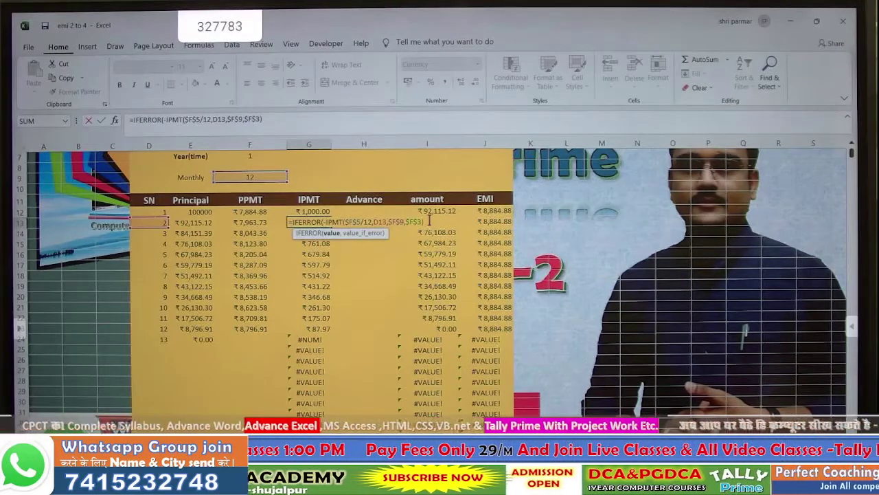
{"action": "type", "text": ","}
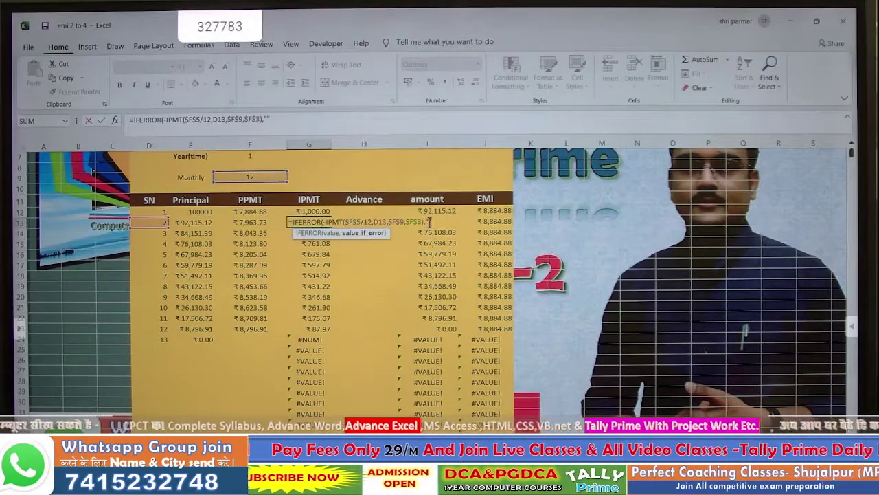
{"action": "type", "text": "\"\""}
{"action": "key", "text": "Return"}
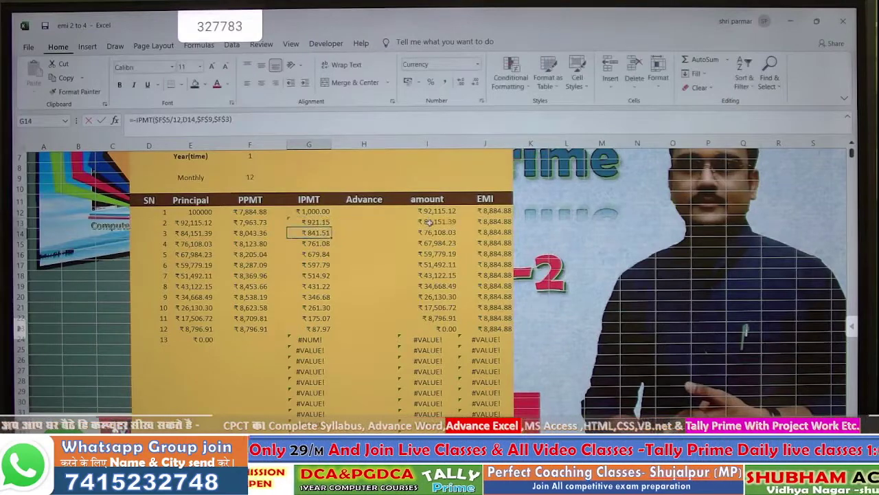
{"action": "left_click", "coordinate": [324, 223]}
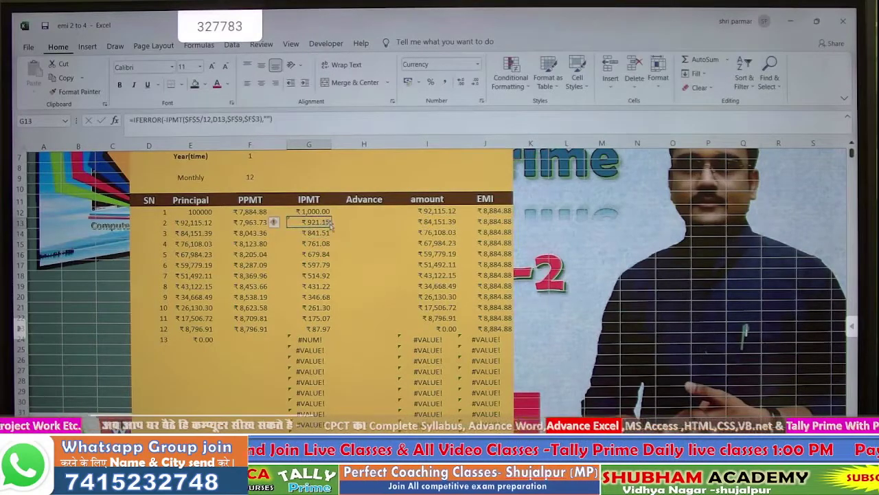
{"action": "double_click", "coordinate": [332, 226]}
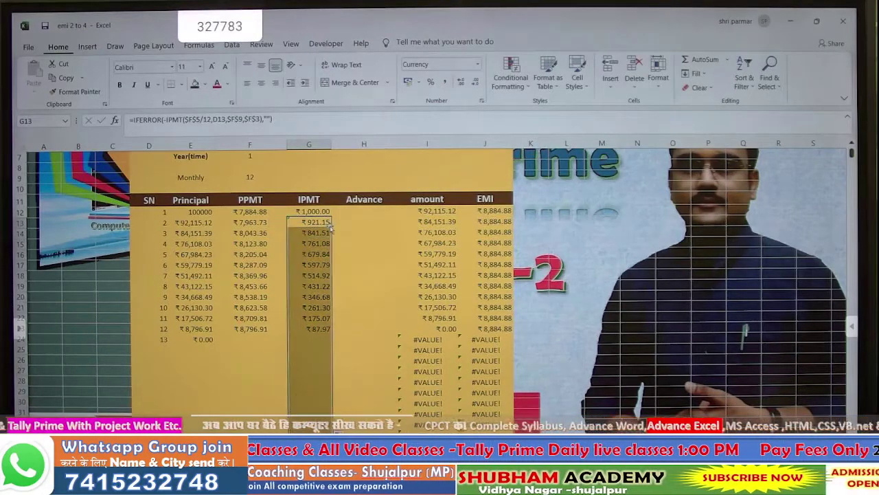
Change the amount formula in I12 to =IFERROR(E12-F12,"") and fill it down the column.
{"action": "left_click", "coordinate": [424, 211]}
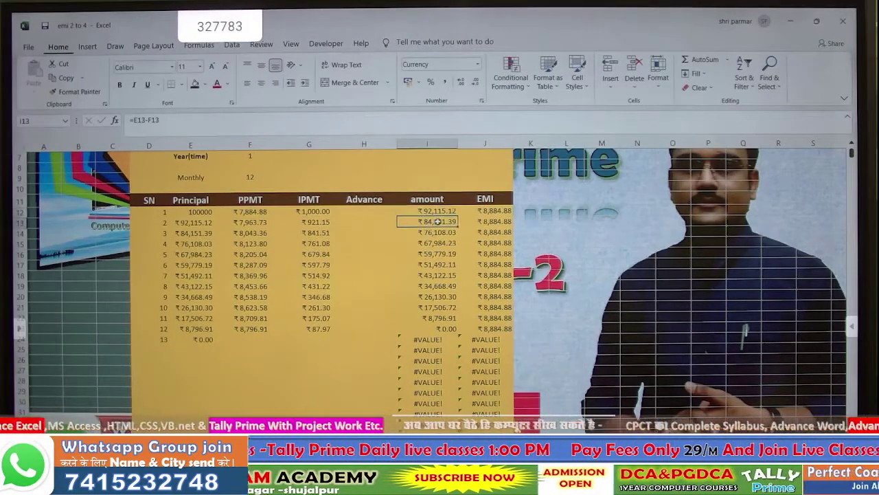
{"action": "double_click", "coordinate": [434, 211]}
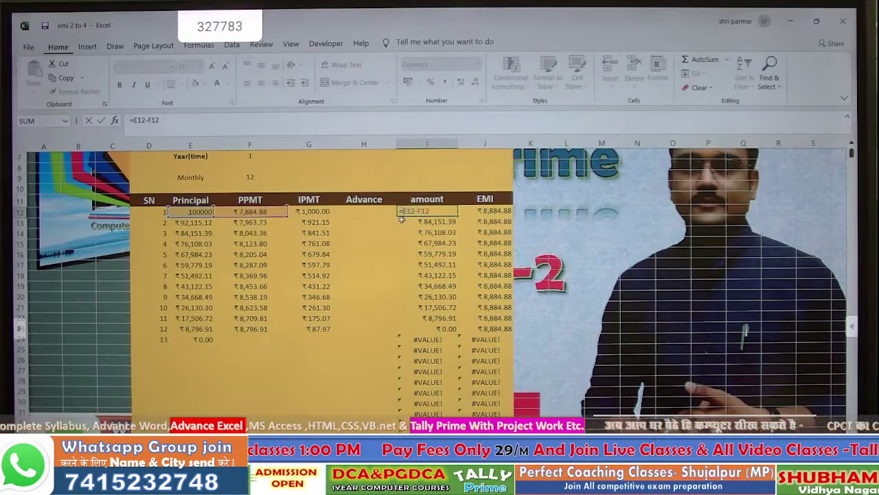
{"action": "type", "text": "IFERROR(E12-F12"}
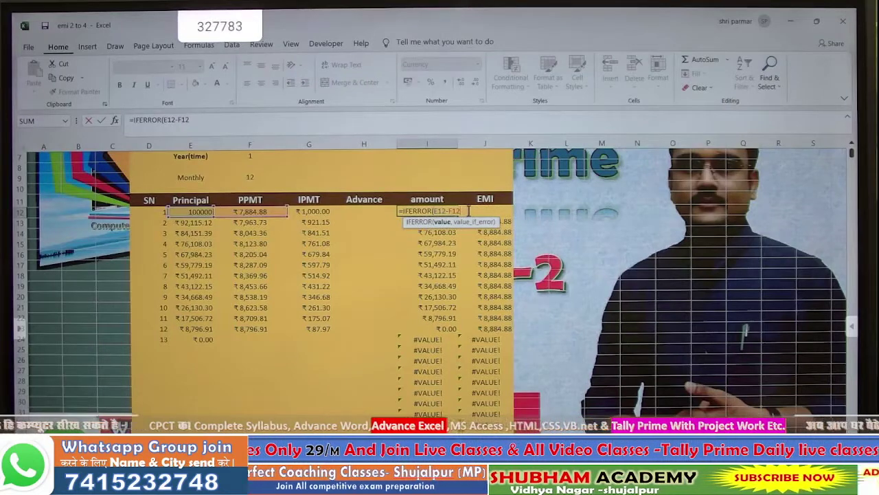
{"action": "type", "text": "),"}
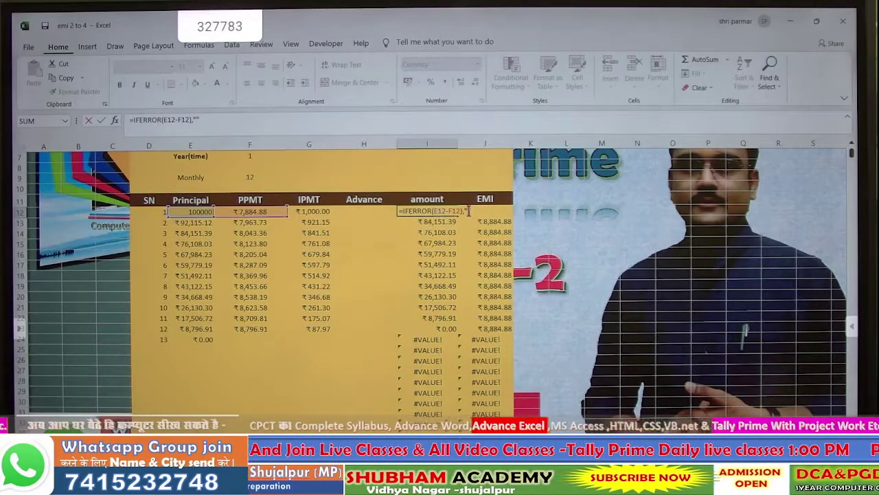
{"action": "key", "text": "Return"}
{"action": "key", "text": "Return"}
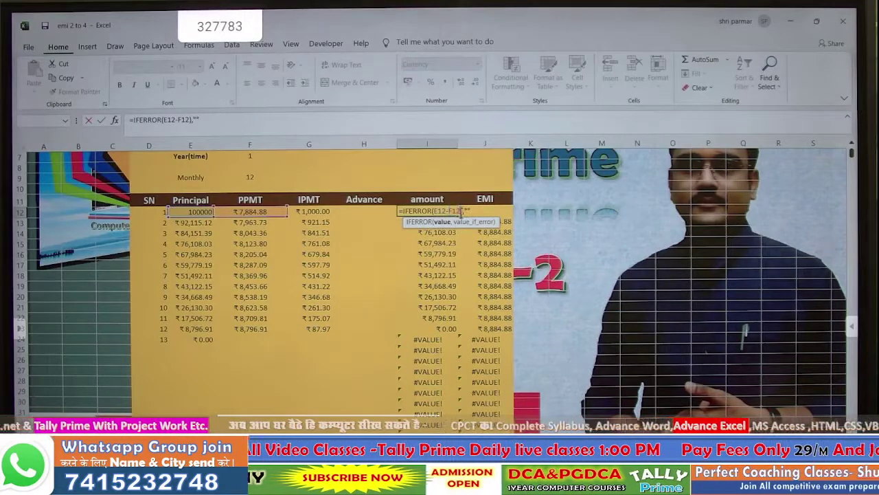
{"action": "key", "text": "Return"}
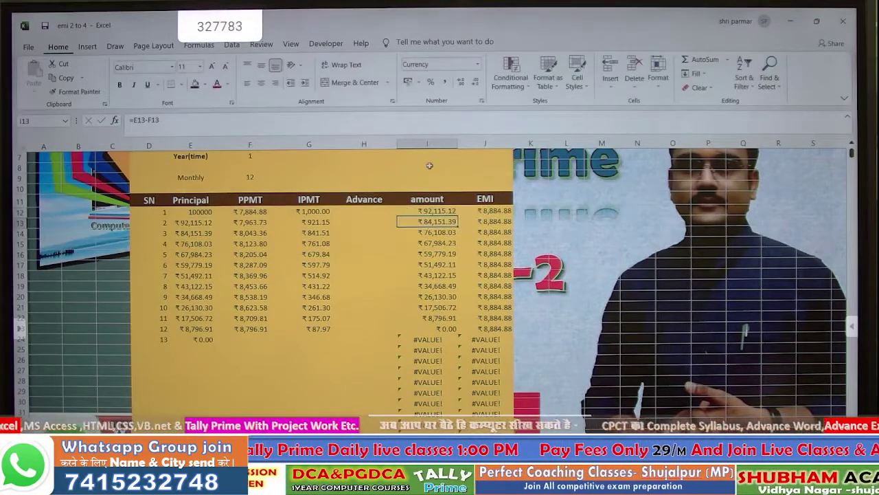
{"action": "left_click", "coordinate": [454, 210]}
{"action": "double_click", "coordinate": [456, 215]}
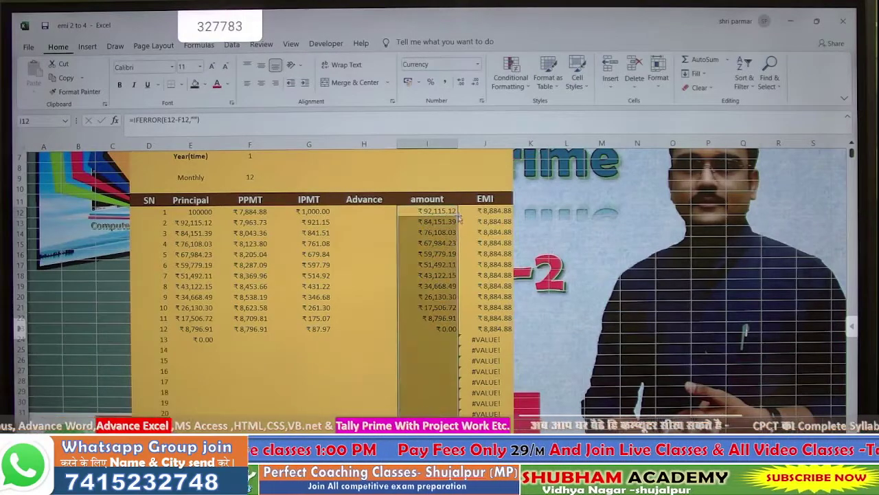
Change the EMI formula in J12 to =IFERROR(F12+G12,"") and fill it down the column.
{"action": "left_click", "coordinate": [500, 211]}
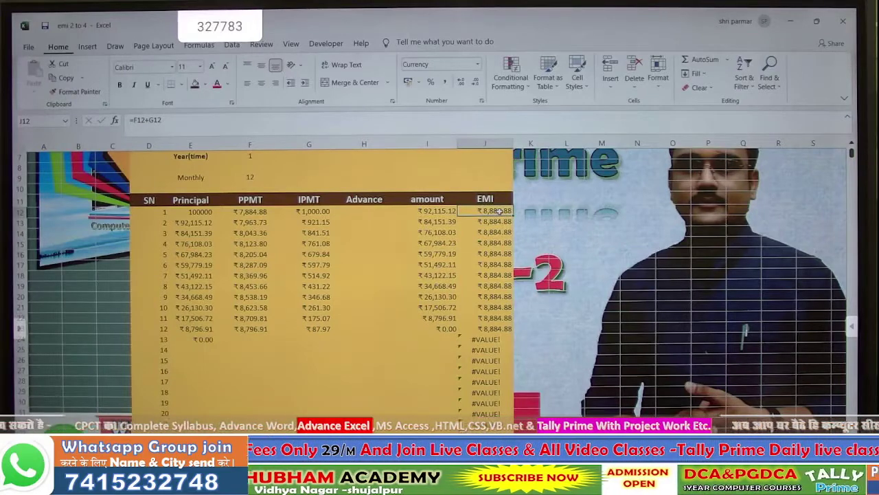
{"action": "double_click", "coordinate": [500, 211]}
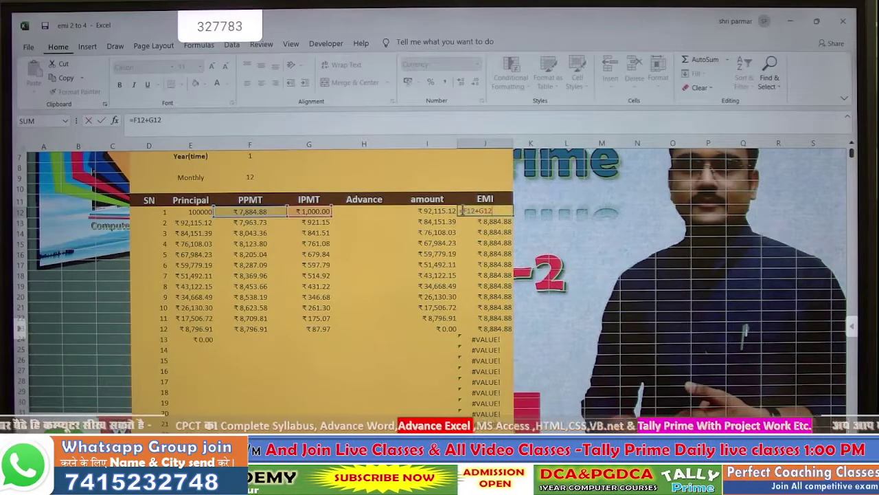
{"action": "type", "text": "if"}
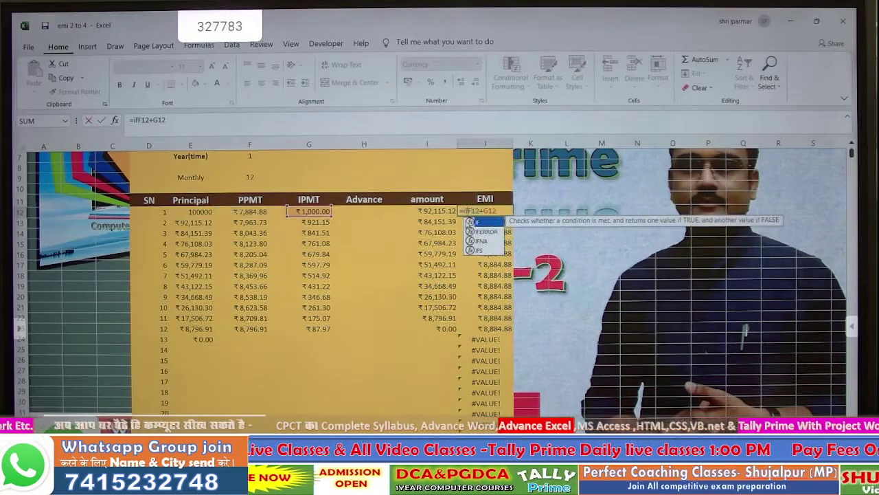
{"action": "key", "text": "Down"}
{"action": "key", "text": "Tab"}
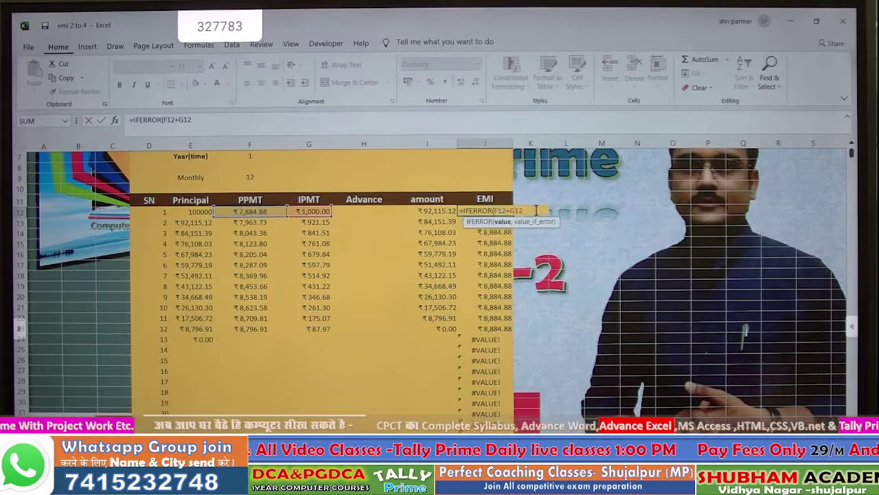
{"action": "type", "text": ",\"\""}
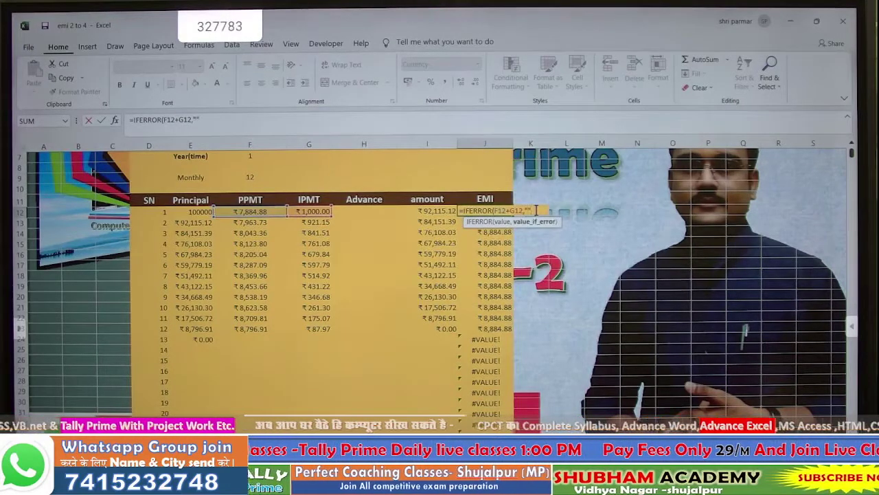
{"action": "type", "text": ")"}
{"action": "key", "text": "Return"}
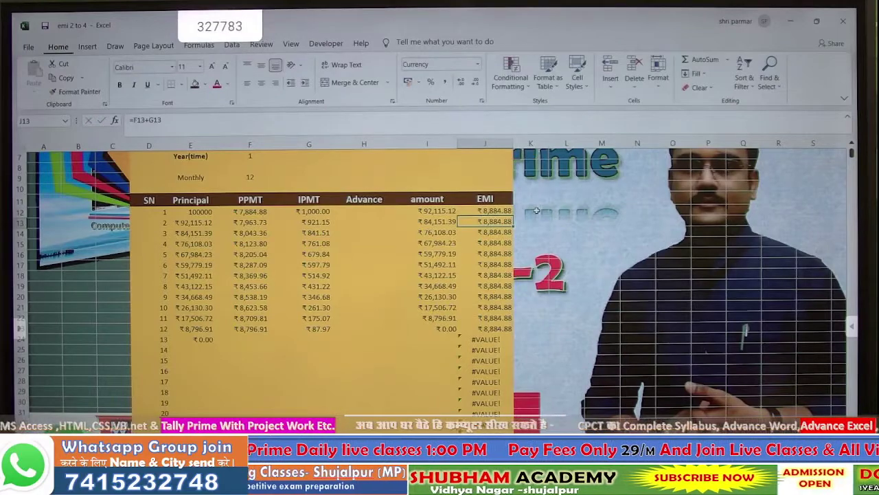
{"action": "left_click", "coordinate": [503, 209]}
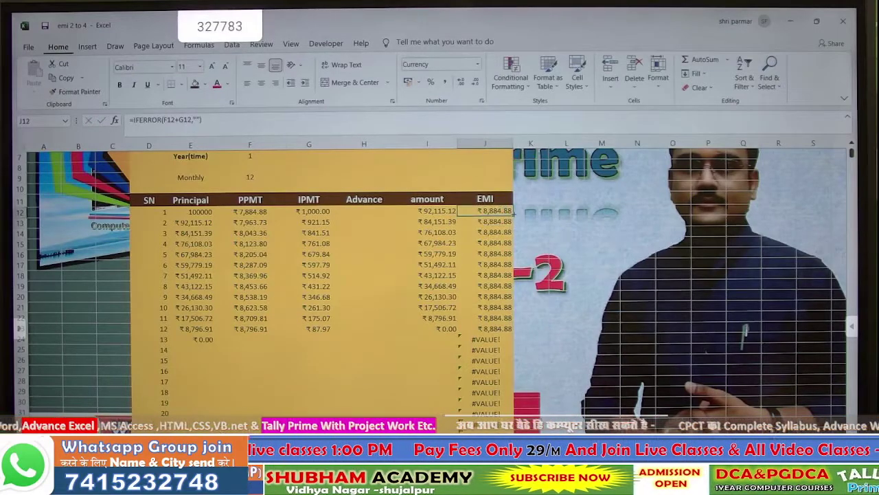
{"action": "double_click", "coordinate": [512, 214]}
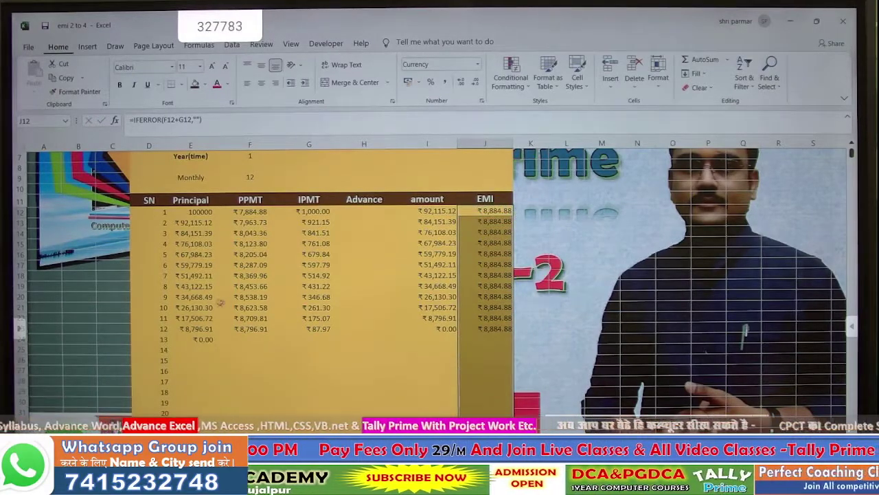
Examine the serial numbers below the last instalment and the SN formula in D13.
{"action": "scroll", "coordinate": [197, 296], "scroll_direction": "up", "scroll_amount": 2}
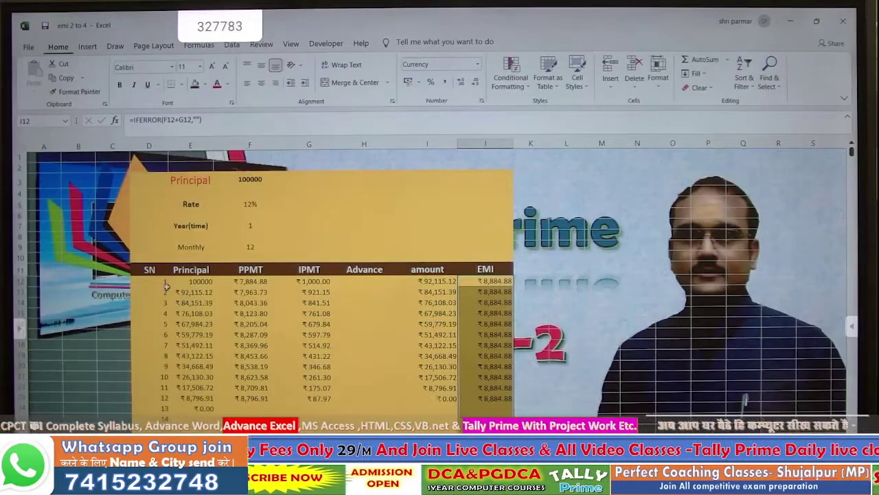
{"action": "scroll", "coordinate": [166, 285], "scroll_direction": "down", "scroll_amount": 5}
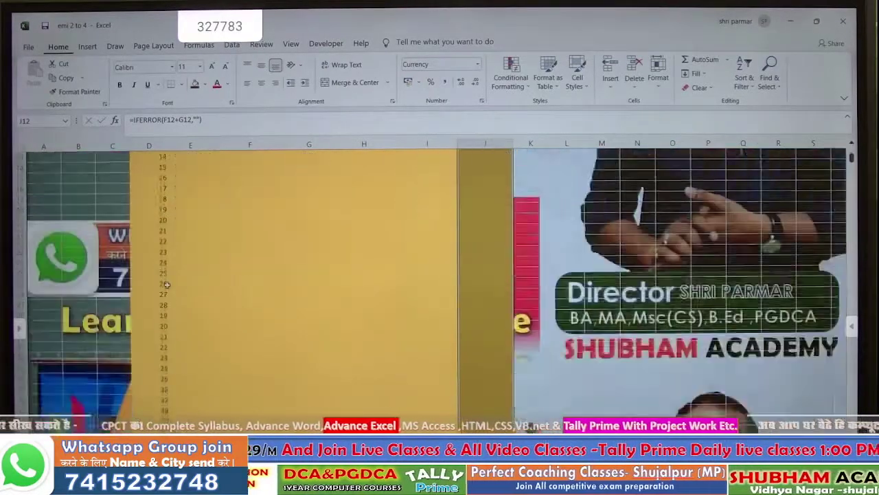
{"action": "scroll", "coordinate": [167, 285], "scroll_direction": "down", "scroll_amount": 20}
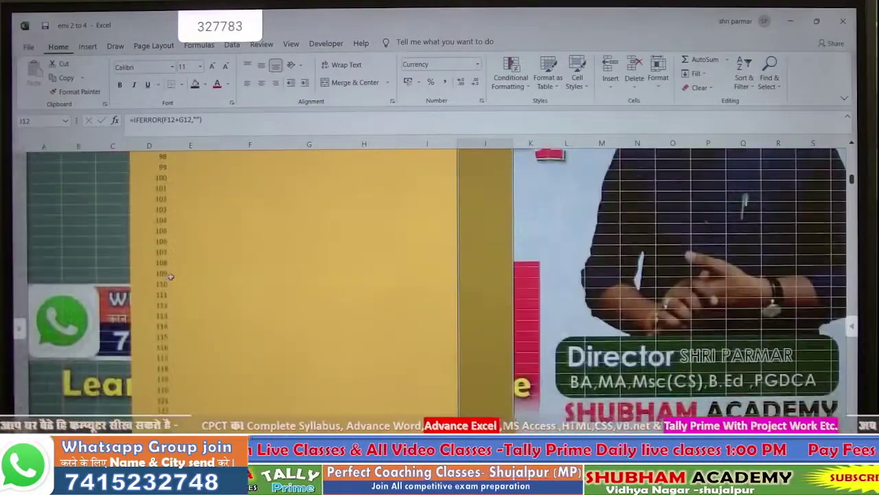
{"action": "scroll", "coordinate": [170, 276], "scroll_direction": "up", "scroll_amount": 20}
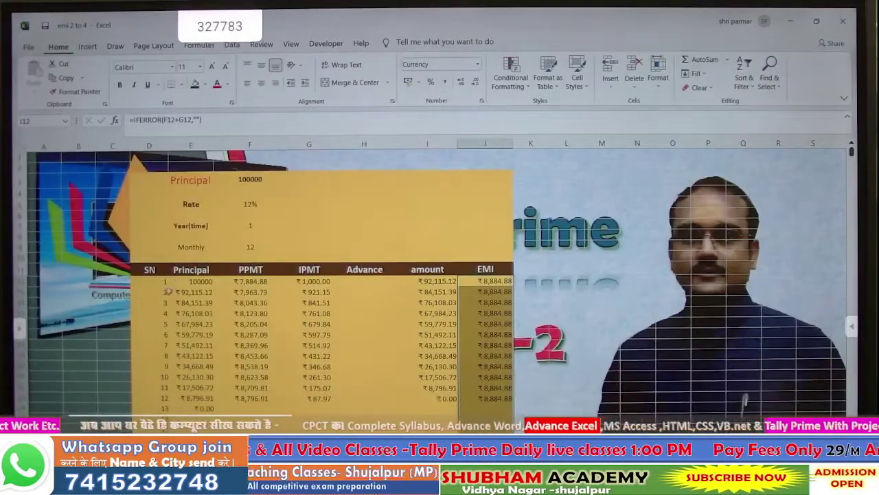
{"action": "left_click", "coordinate": [166, 291]}
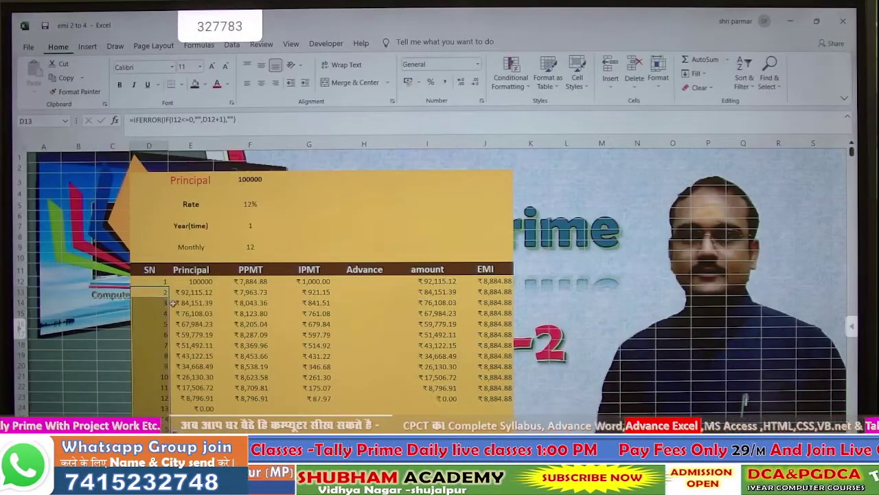
{"action": "scroll", "coordinate": [173, 303], "scroll_direction": "down", "scroll_amount": 2}
{"action": "scroll", "coordinate": [223, 308], "scroll_direction": "up", "scroll_amount": 2}
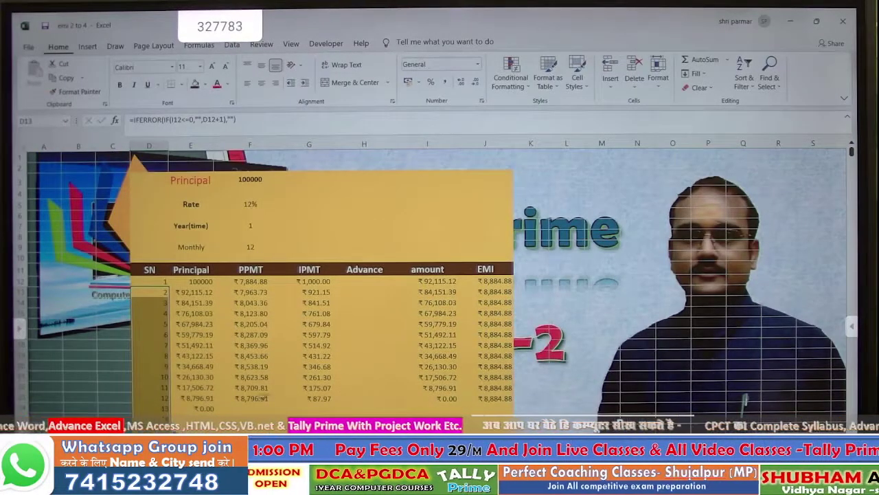
Inspect the SN formula in D23 and the serial numbers that continue below it.
{"action": "scroll", "coordinate": [260, 396], "scroll_direction": "down", "scroll_amount": 2}
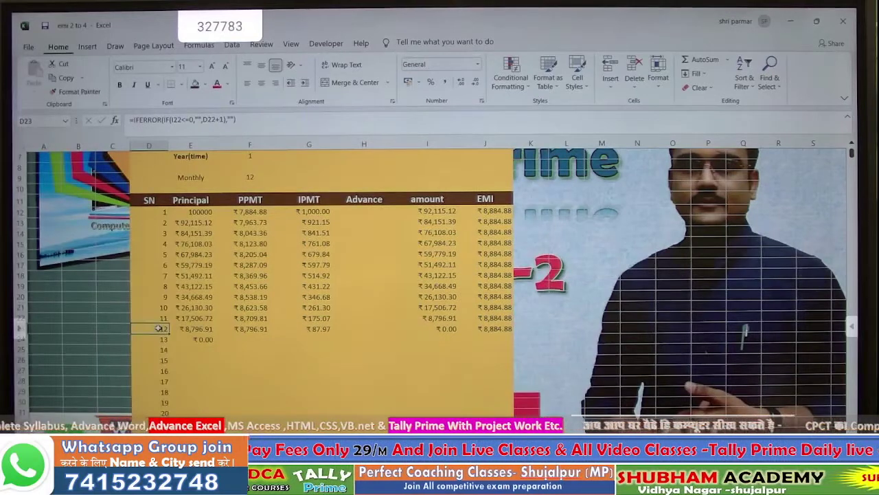
{"action": "double_click", "coordinate": [158, 329]}
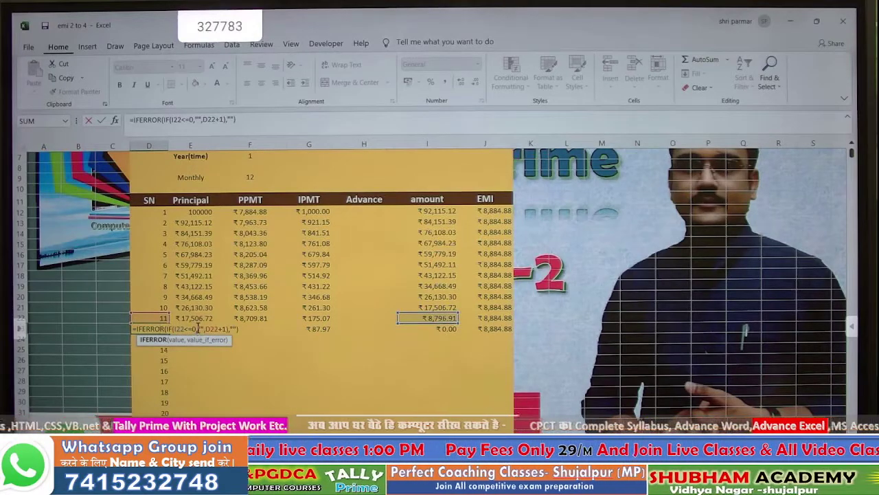
{"action": "key", "text": "Return"}
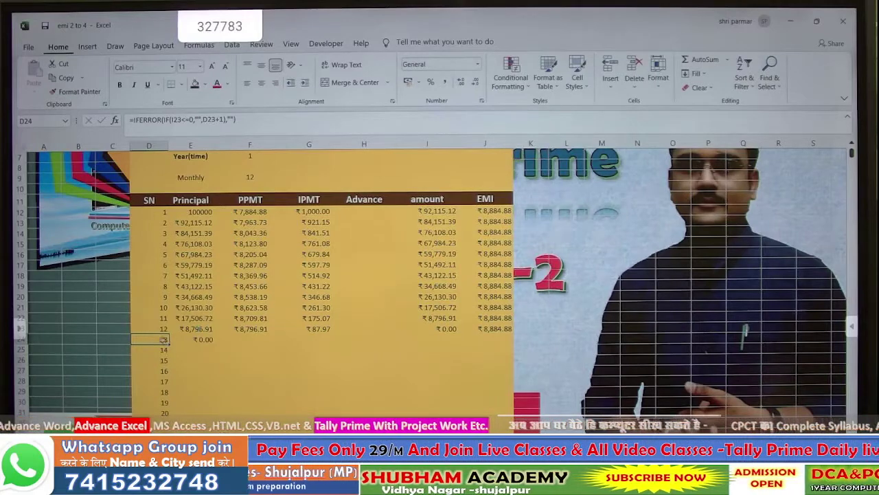
{"action": "left_click_drag", "start_coordinate": [166, 342], "coordinate": [165, 409]}
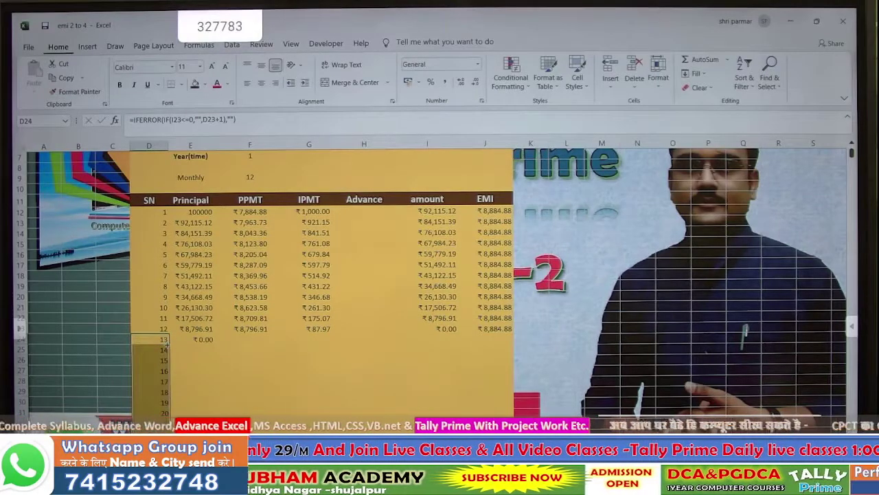
{"action": "left_click", "coordinate": [163, 212]}
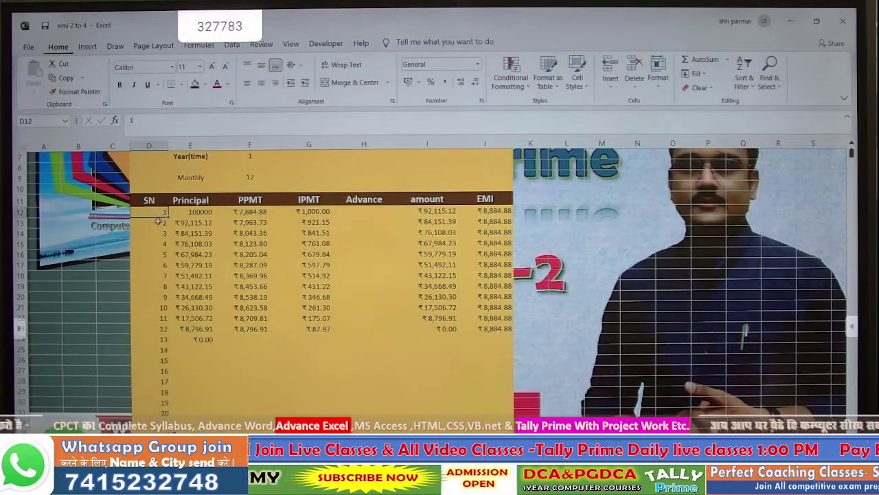
Try the SN formula =IFERROR(IF(I12=0,"",D12+1),"") in D13, fill it down the column, and check the rows below the last instalment.
{"action": "double_click", "coordinate": [160, 222]}
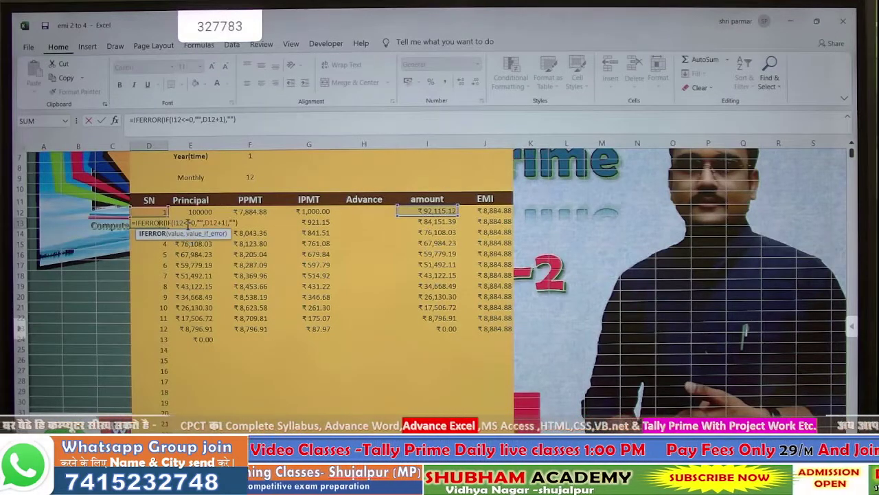
{"action": "left_click", "coordinate": [187, 223]}
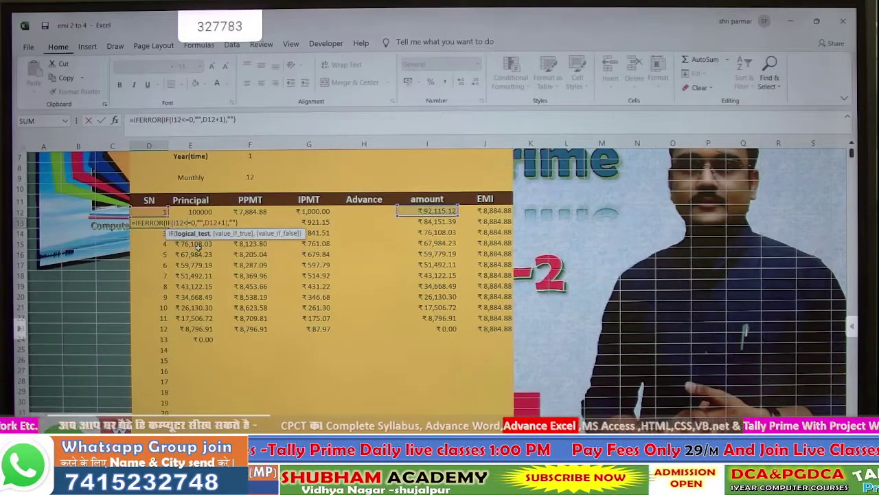
{"action": "key", "text": "BackSpace"}
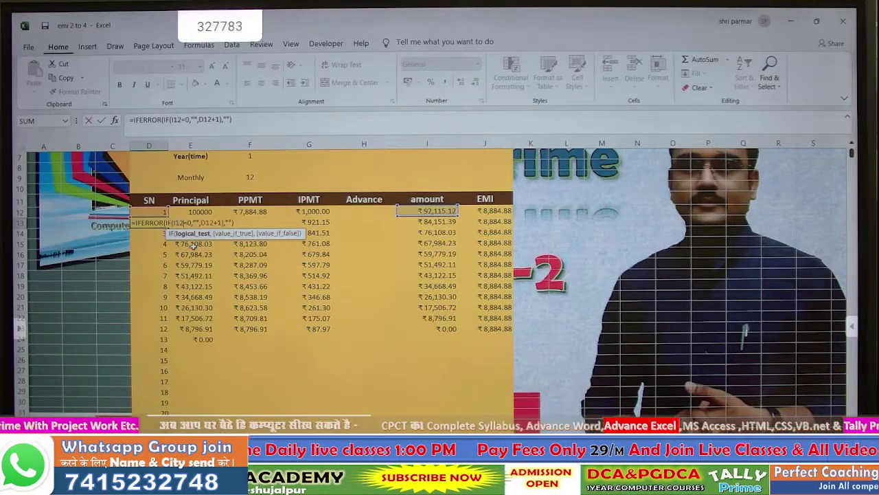
{"action": "key", "text": "Return"}
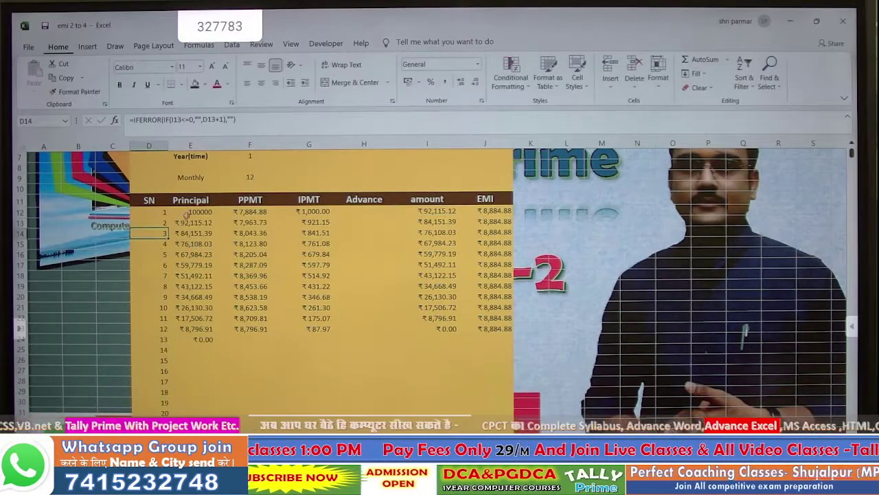
{"action": "left_click", "coordinate": [165, 224]}
{"action": "double_click", "coordinate": [169, 228]}
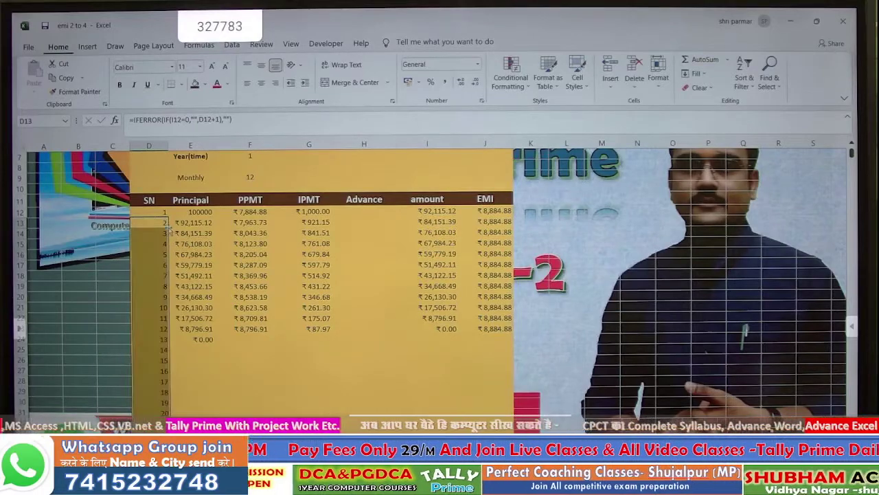
{"action": "scroll", "coordinate": [207, 290], "scroll_direction": "down", "scroll_amount": 20}
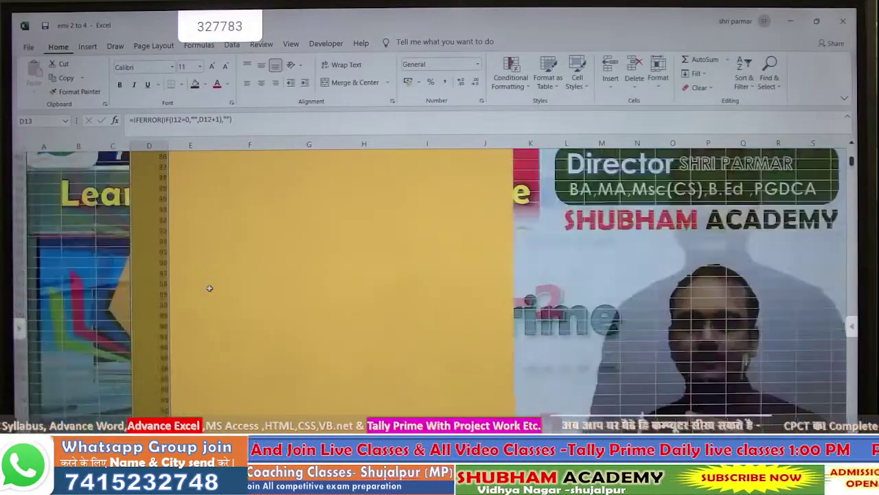
{"action": "scroll", "coordinate": [208, 290], "scroll_direction": "up", "scroll_amount": 20}
{"action": "scroll", "coordinate": [208, 290], "scroll_direction": "down", "scroll_amount": 4}
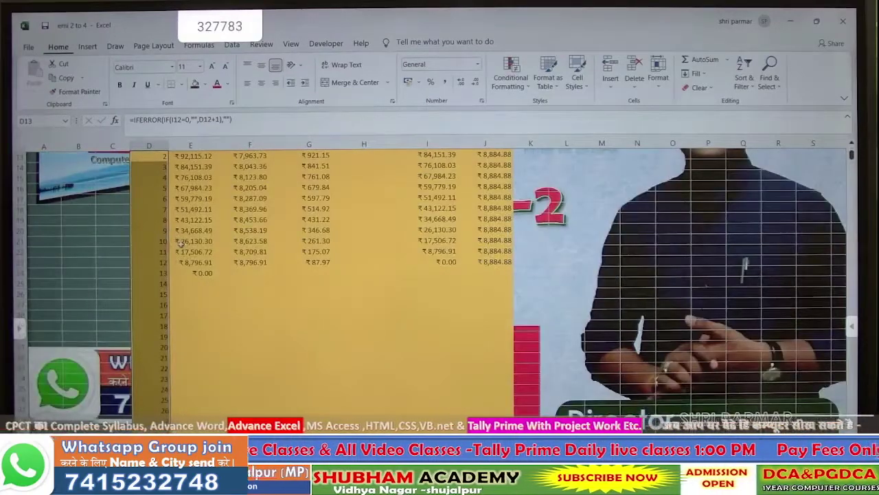
{"action": "scroll", "coordinate": [182, 244], "scroll_direction": "up", "scroll_amount": 2}
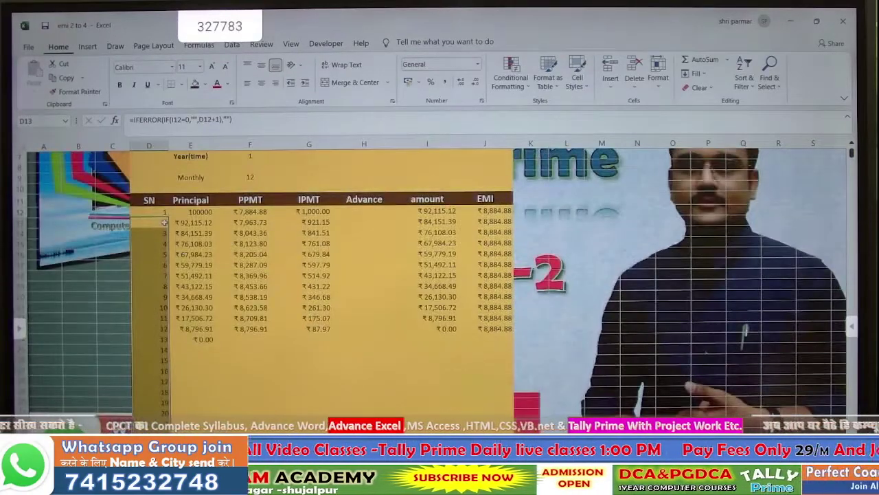
Change the SN formula in D13 to =IFERROR(IF(I12<0,"",D12+1),"") and fill it down the column.
{"action": "double_click", "coordinate": [164, 224]}
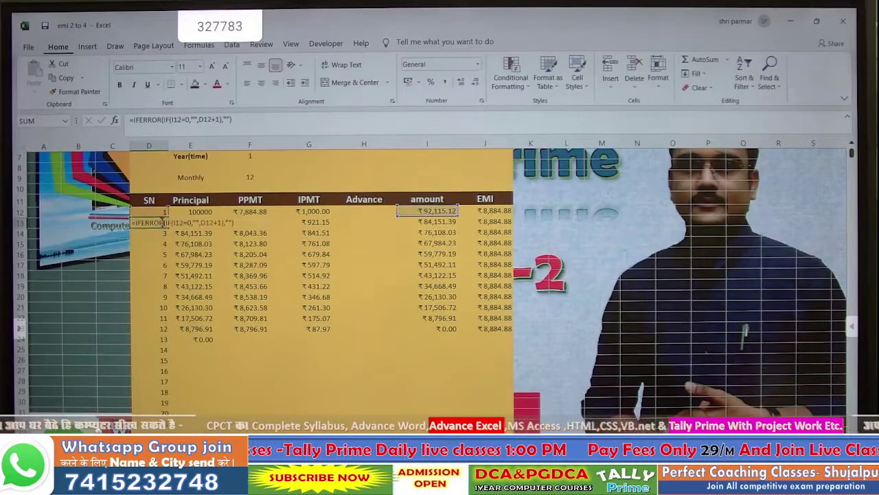
{"action": "left_click", "coordinate": [183, 221]}
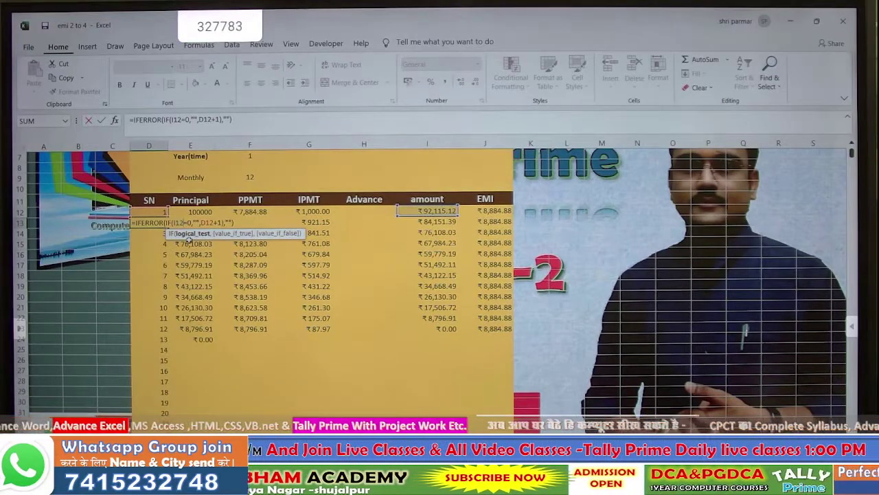
{"action": "key", "text": "BackSpace"}
{"action": "type", "text": "<"}
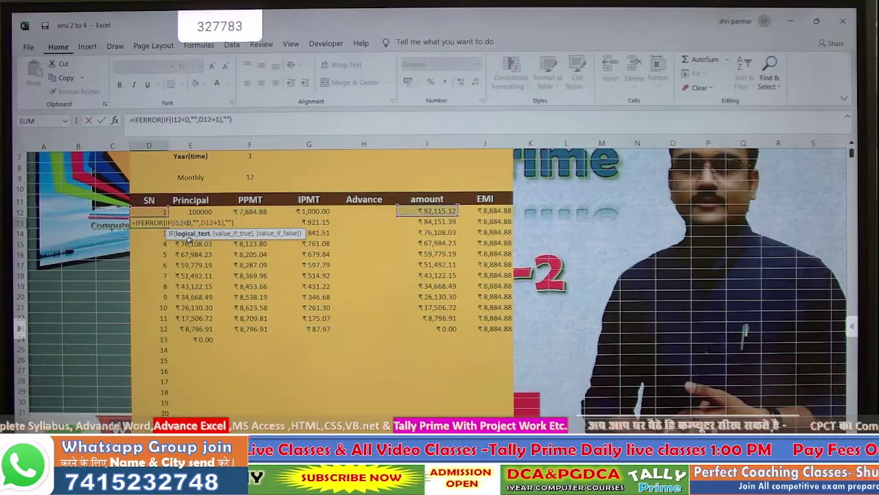
{"action": "key", "text": "Delete"}
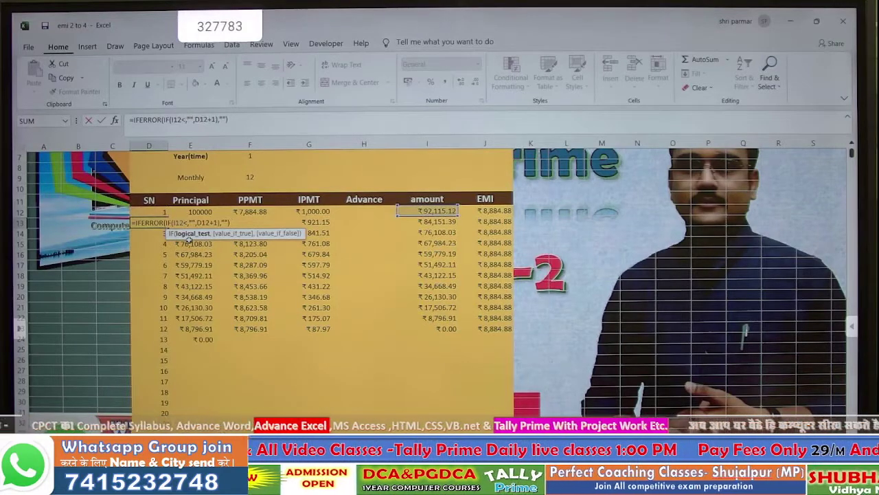
{"action": "type", "text": ">"}
{"action": "key", "text": "Return"}
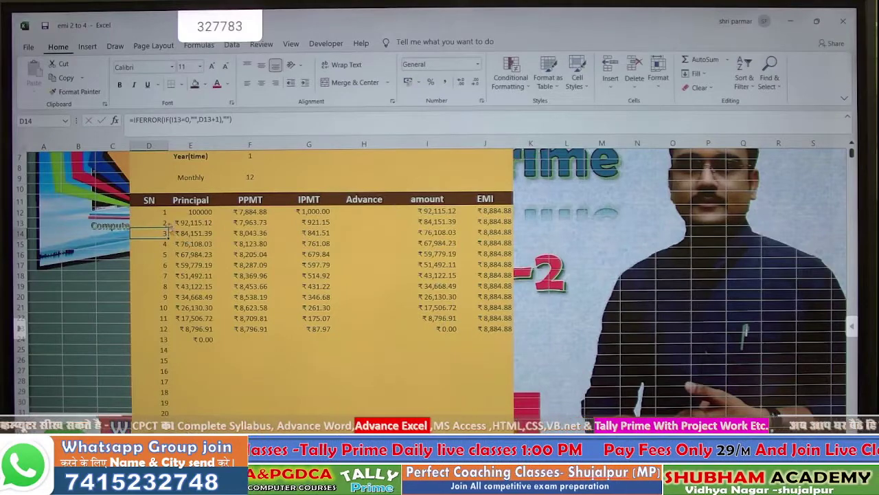
{"action": "left_click", "coordinate": [166, 223]}
{"action": "key", "text": "ctrl+shift+Down"}
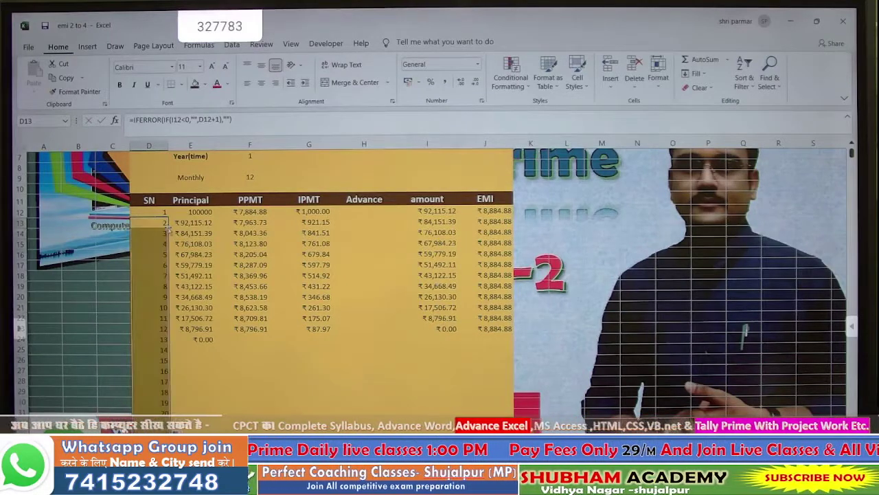
Try testing the principal instead of the amount in D13 with =IFERROR(IF(E12<0,"",D12+1),"").
{"action": "left_click", "coordinate": [158, 224]}
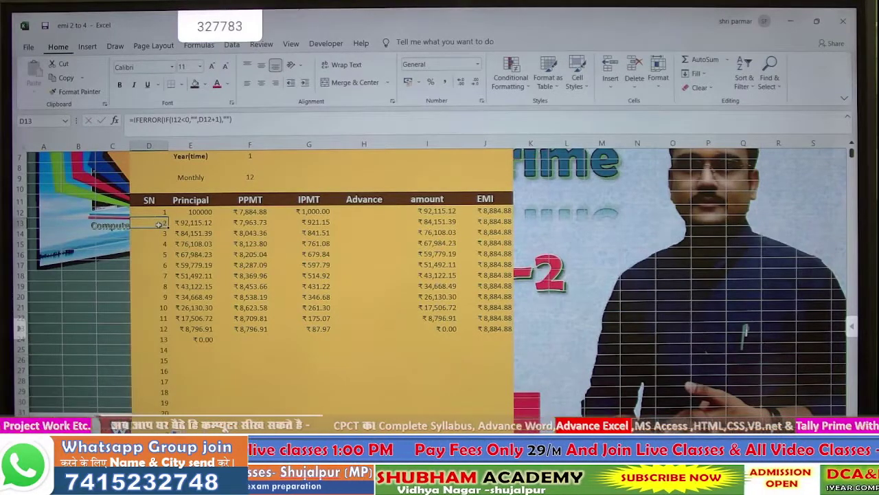
{"action": "double_click", "coordinate": [159, 224]}
{"action": "left_click", "coordinate": [186, 223]}
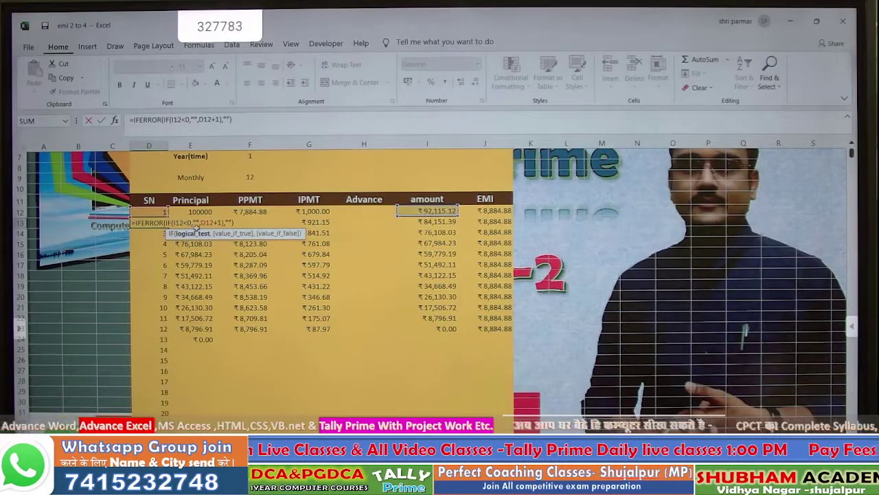
{"action": "key", "text": "BackSpace"}
{"action": "key", "text": "BackSpace"}
{"action": "key", "text": "BackSpace"}
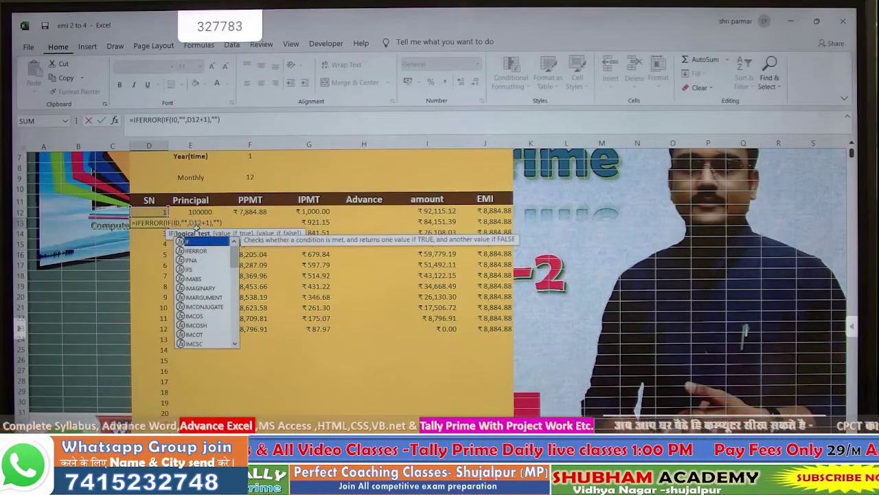
{"action": "key", "text": "BackSpace"}
{"action": "key", "text": "Delete"}
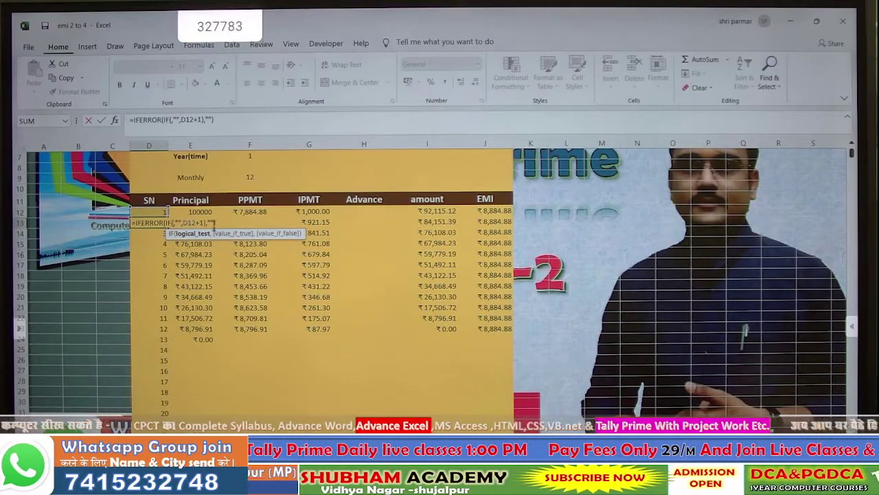
{"action": "left_click", "coordinate": [201, 211]}
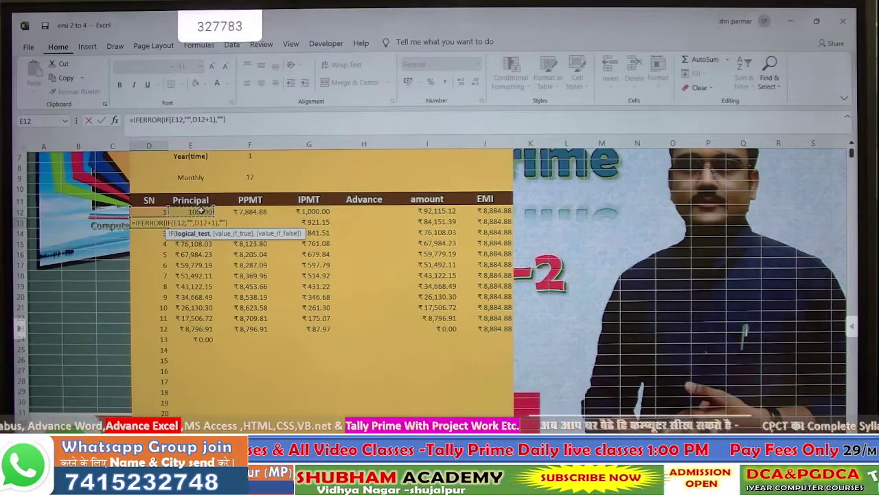
{"action": "type", "text": "<"}
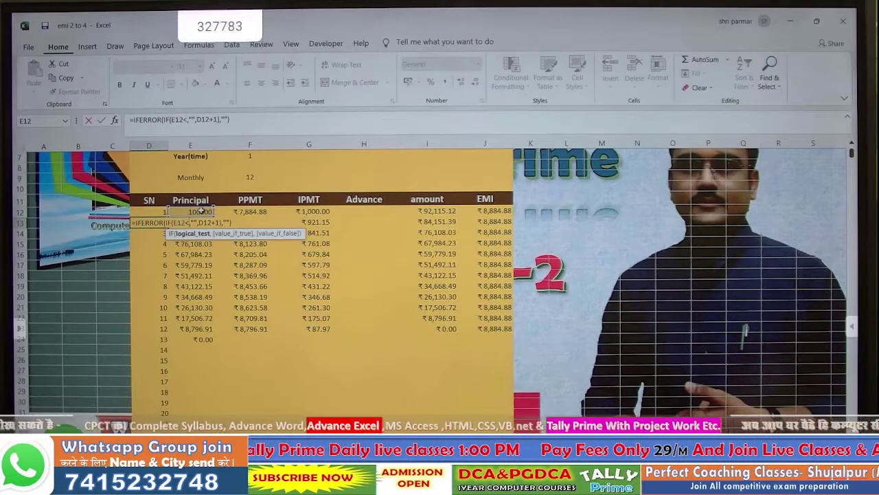
{"action": "type", "text": "0"}
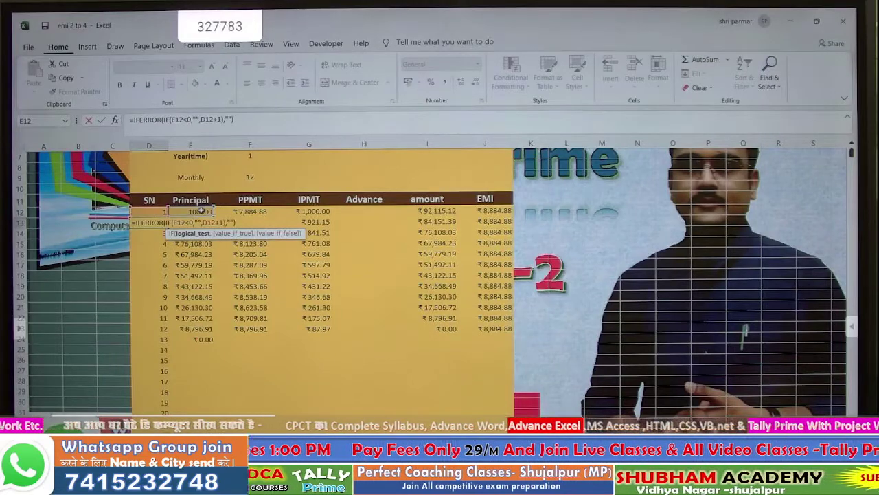
{"action": "key", "text": "Return"}
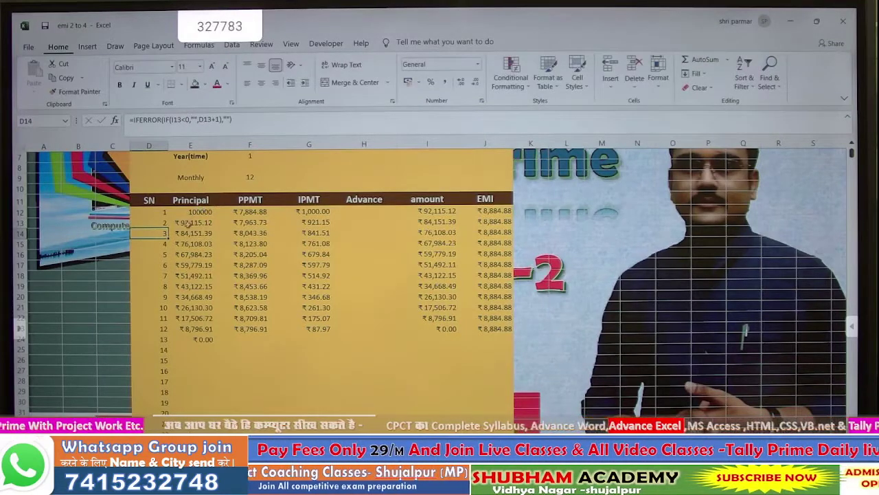
Try the SN formula in D13 without the IFERROR wrapper, as =IF(E12<0,"",D12+1).
{"action": "left_click", "coordinate": [166, 224]}
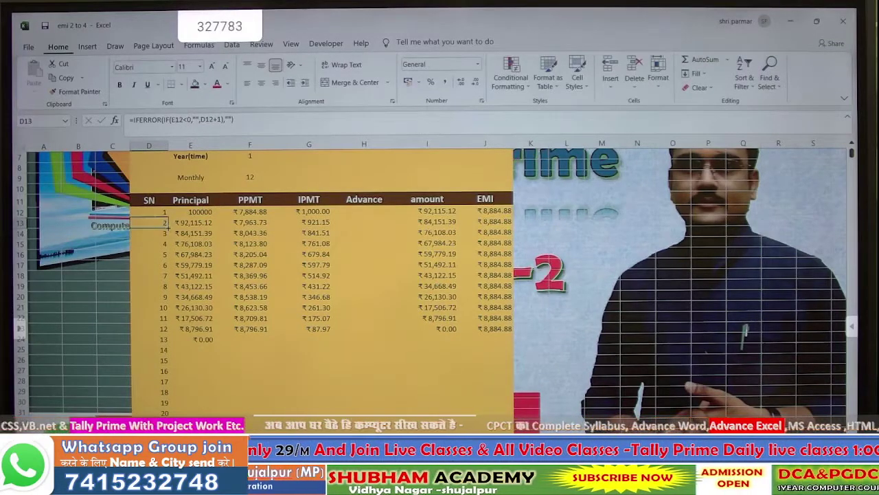
{"action": "double_click", "coordinate": [165, 223]}
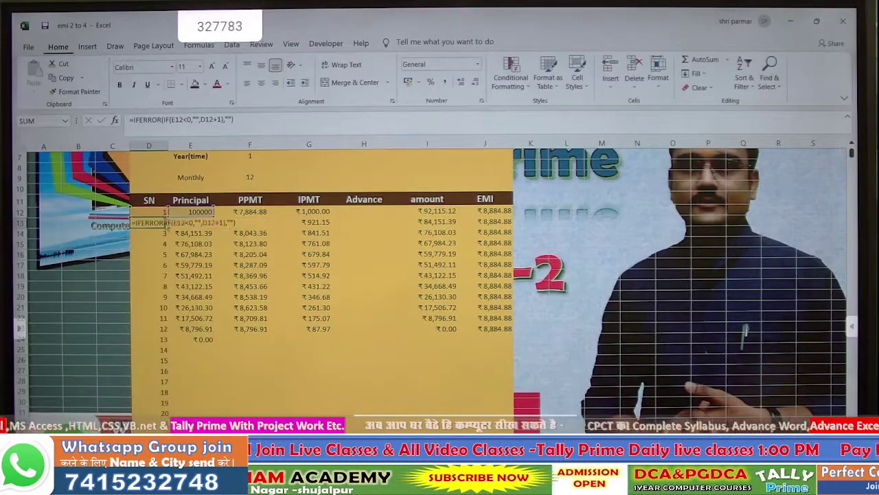
{"action": "left_click", "coordinate": [227, 221]}
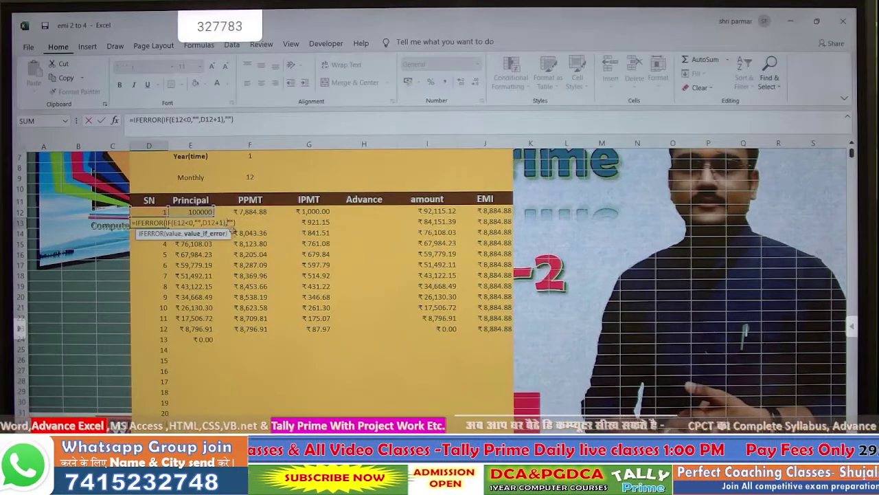
{"action": "key", "text": "Delete"}
{"action": "key", "text": "BackSpace"}
{"action": "key", "text": "BackSpace"}
{"action": "key", "text": "BackSpace"}
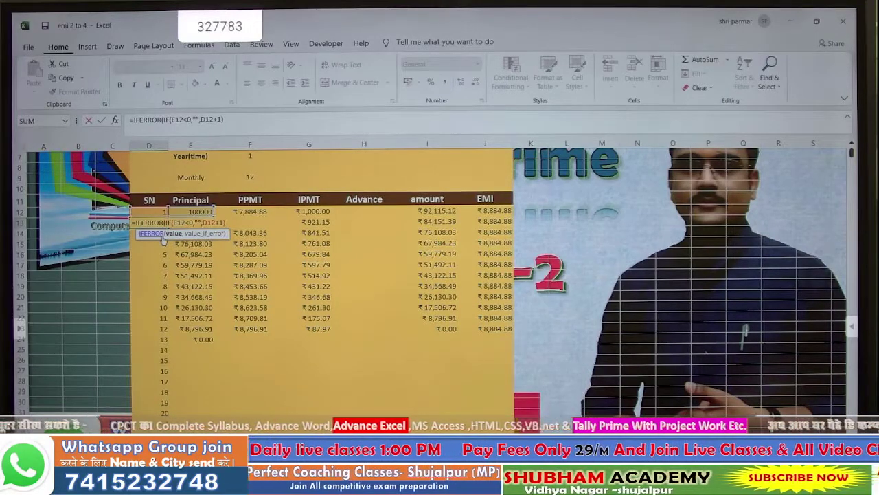
{"action": "key", "text": "BackSpace"}
{"action": "key", "text": "BackSpace"}
{"action": "key", "text": "BackSpace"}
{"action": "key", "text": "BackSpace"}
{"action": "key", "text": "BackSpace"}
{"action": "key", "text": "BackSpace"}
{"action": "key", "text": "BackSpace"}
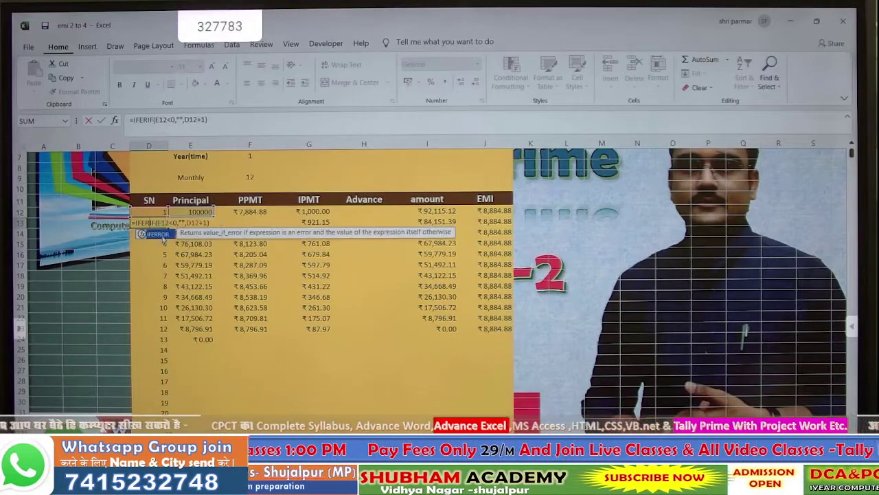
{"action": "key", "text": "BackSpace"}
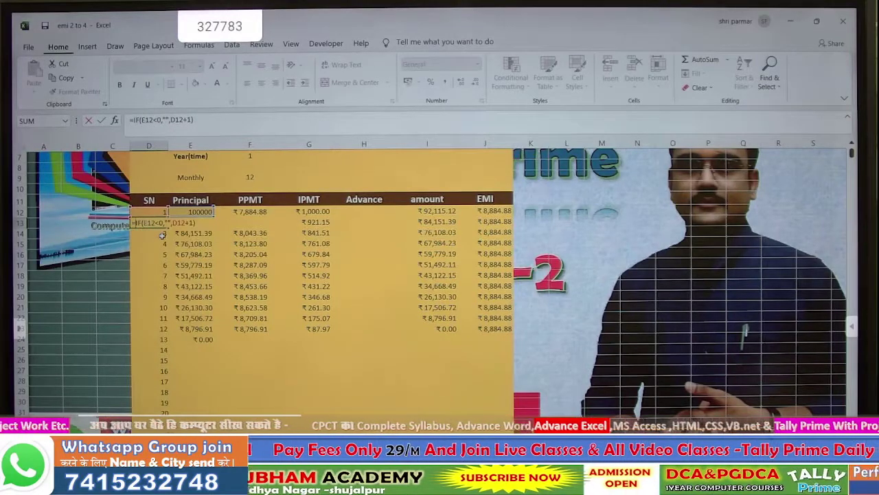
{"action": "key", "text": "Return"}
Replace the SN formula in D13 with =IF(F12>1,D12+1,""), testing the PPMT value instead of the principal.
{"action": "left_click", "coordinate": [166, 223]}
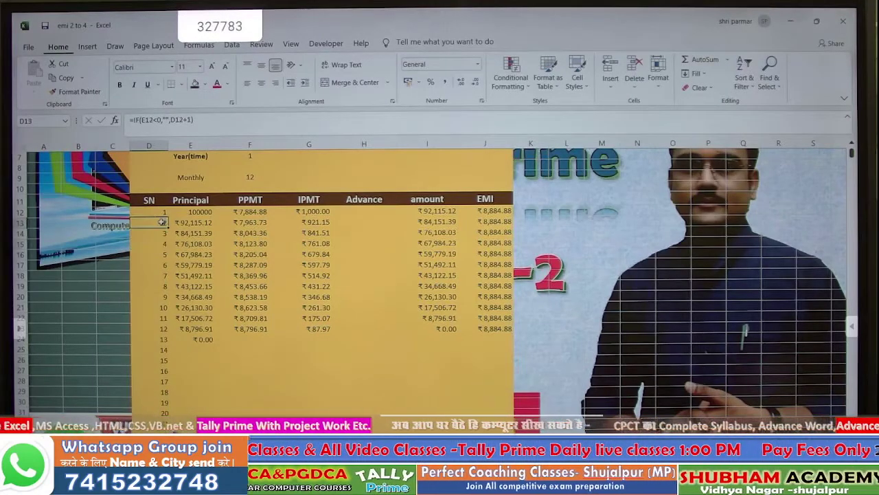
{"action": "key", "text": "Delete"}
{"action": "type", "text": "="}
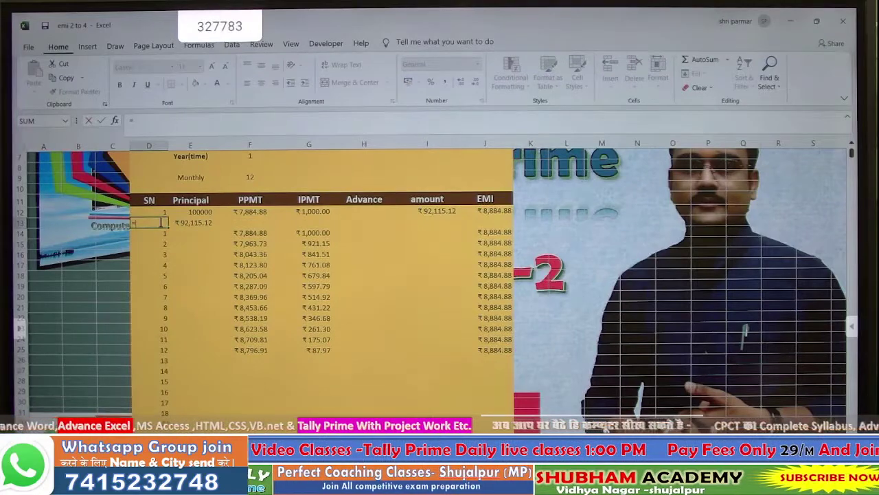
{"action": "type", "text": "if"}
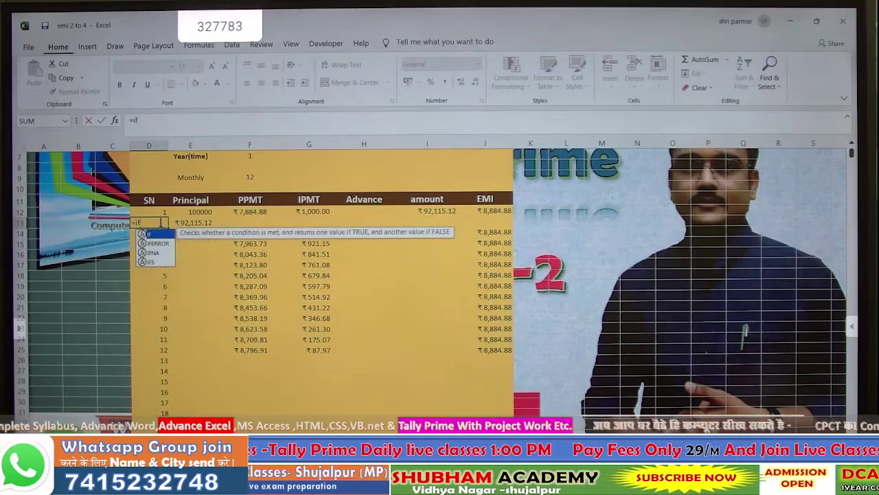
{"action": "type", "text": "("}
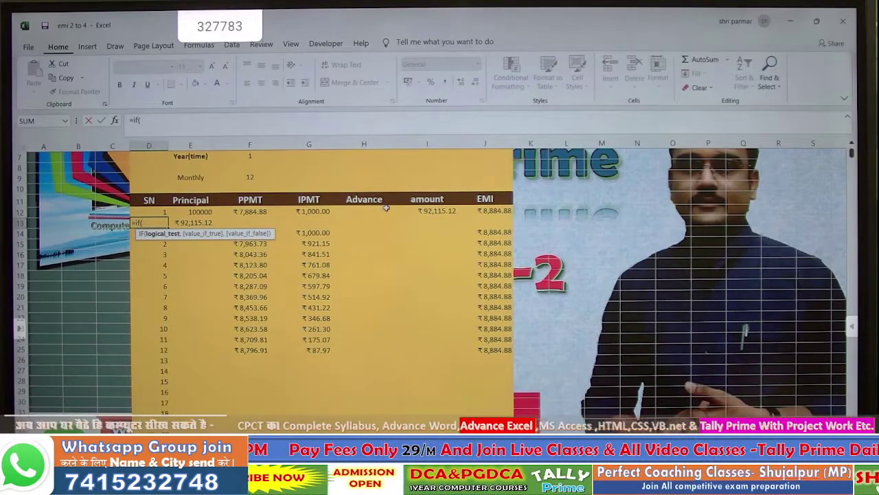
{"action": "left_click", "coordinate": [429, 212]}
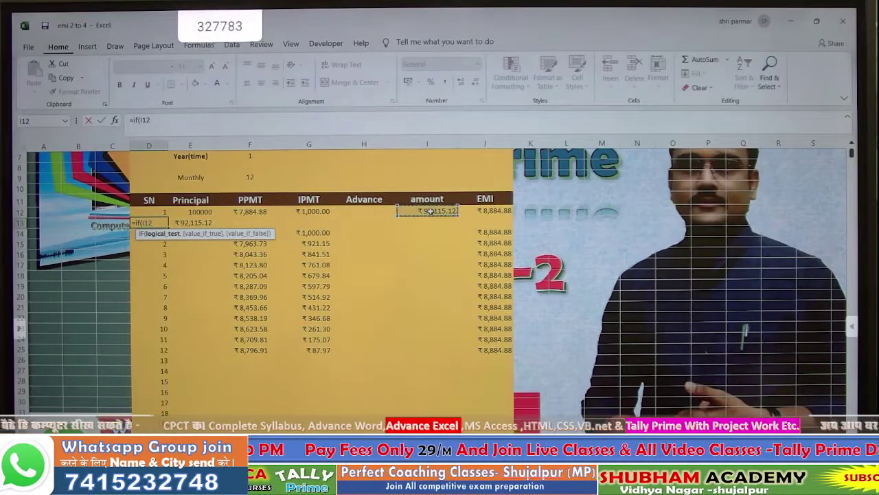
{"action": "left_click", "coordinate": [254, 212]}
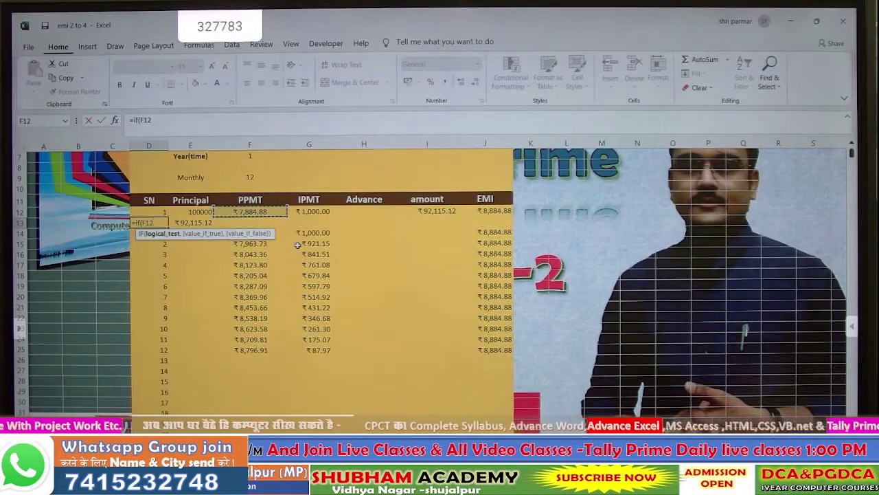
{"action": "type", "text": "<"}
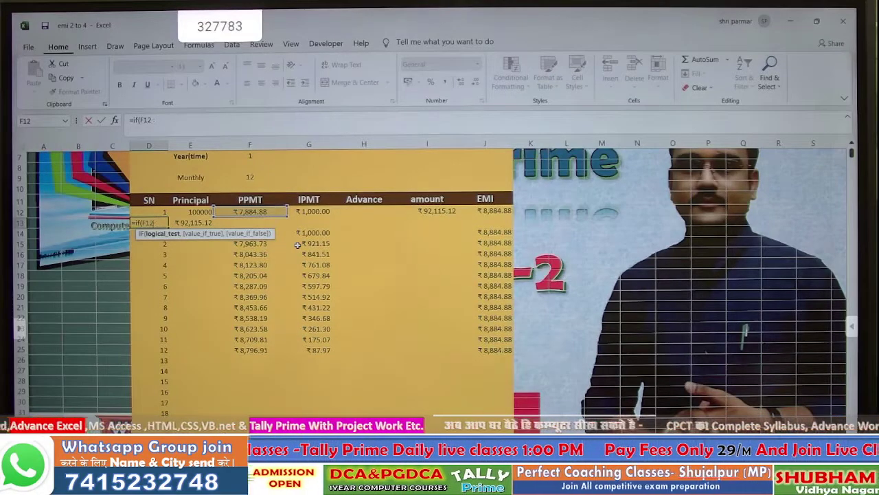
{"action": "type", "text": ">"}
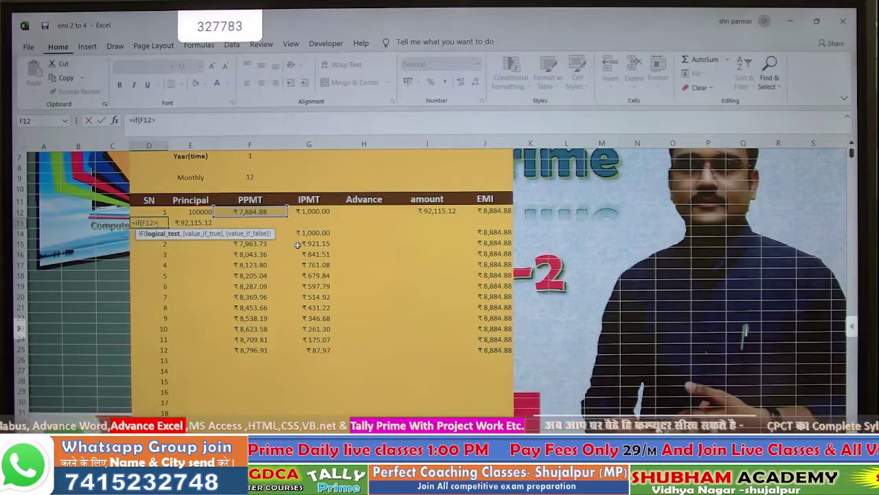
{"action": "type", "text": "1"}
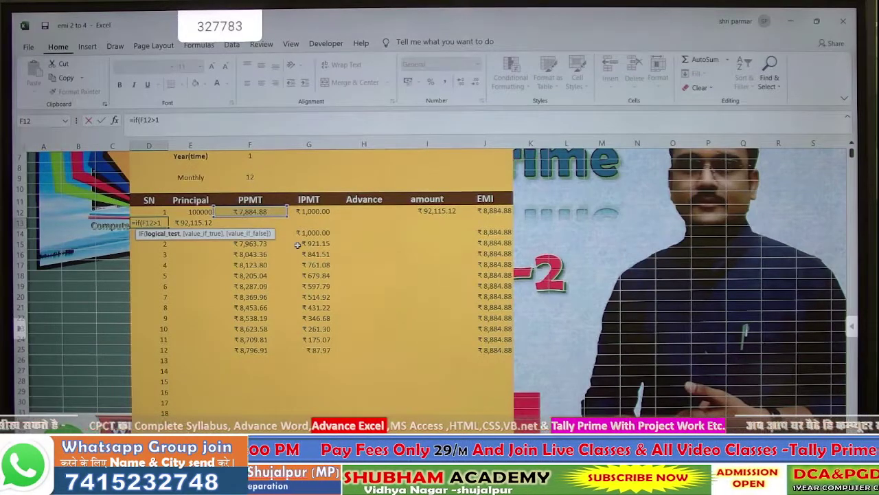
{"action": "type", "text": ","}
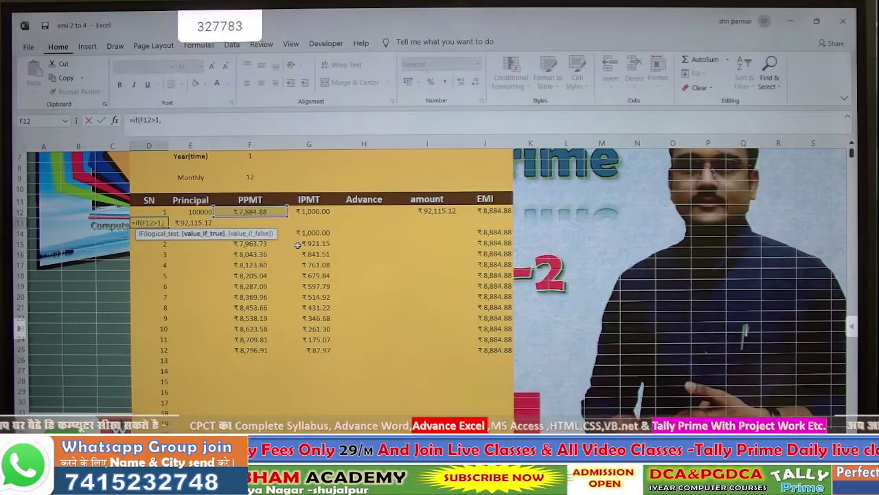
{"action": "left_click", "coordinate": [152, 209]}
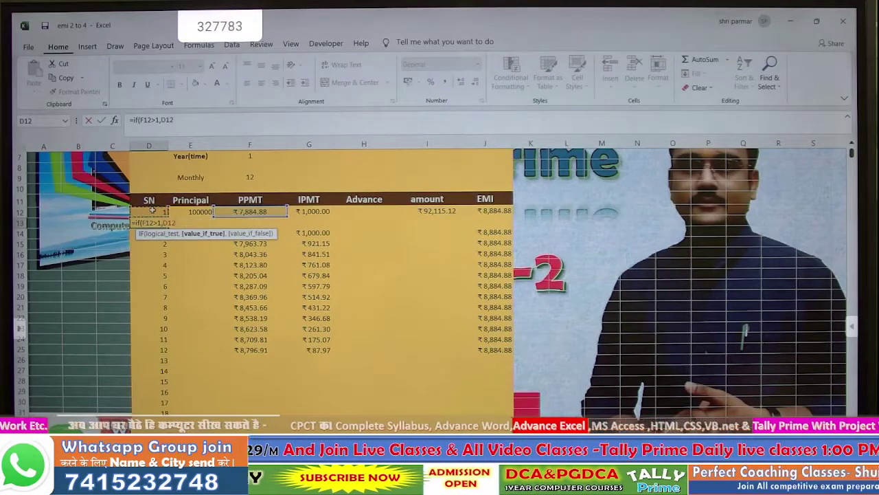
{"action": "type", "text": "+1"}
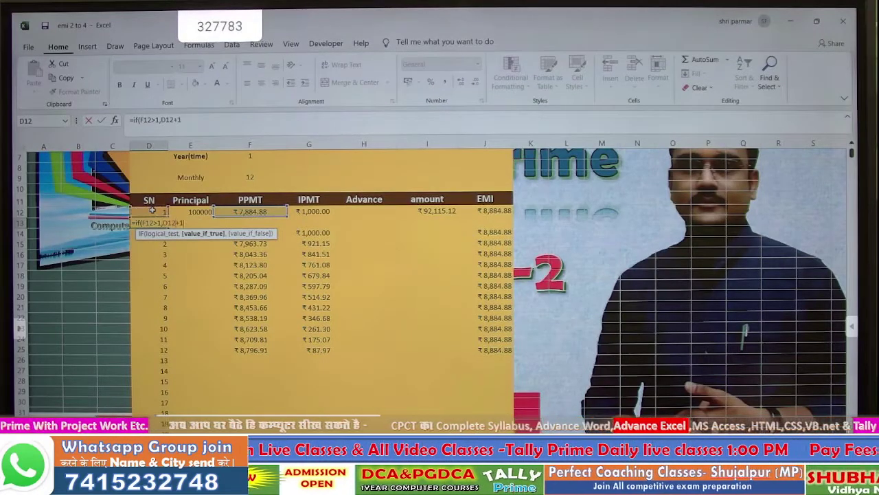
{"action": "type", "text": ","}
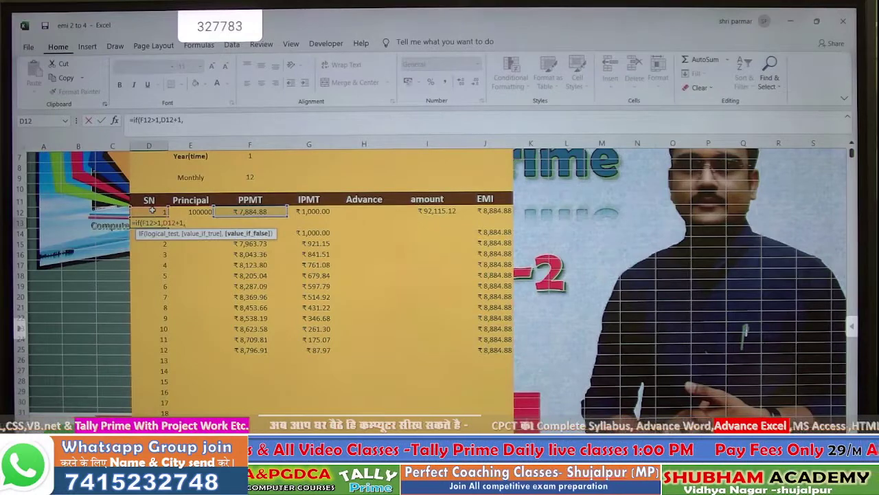
{"action": "type", "text": "\"\")"}
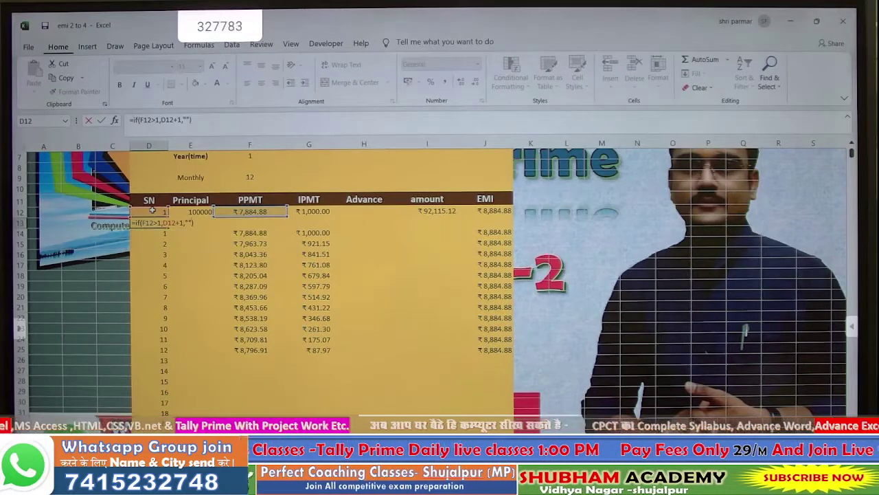
{"action": "key", "text": "Return"}
Fill the SN formula from D13 down the column and check the rows below the last instalment.
{"action": "left_click", "coordinate": [158, 222]}
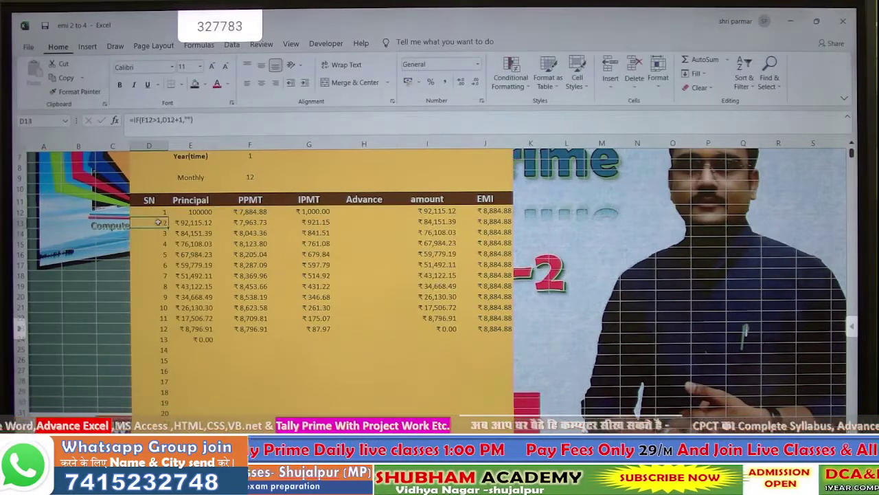
{"action": "double_click", "coordinate": [167, 227]}
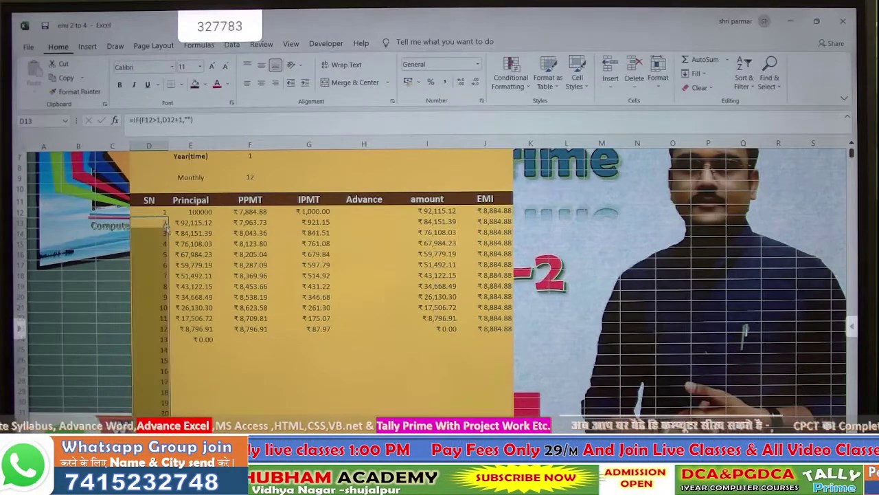
{"action": "scroll", "coordinate": [171, 234], "scroll_direction": "down", "scroll_amount": 3}
{"action": "scroll", "coordinate": [179, 237], "scroll_direction": "up", "scroll_amount": 5}
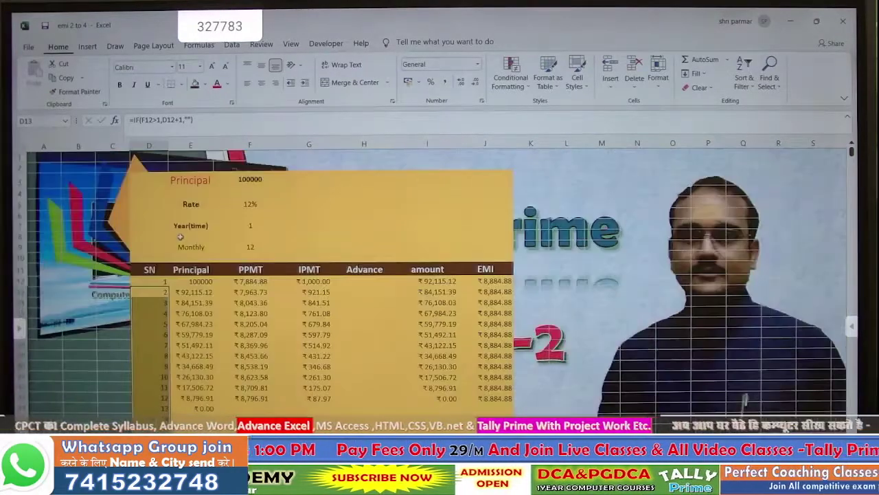
Try filling the principal reference in E12 down the column, and undo the fill.
{"action": "left_click", "coordinate": [203, 283]}
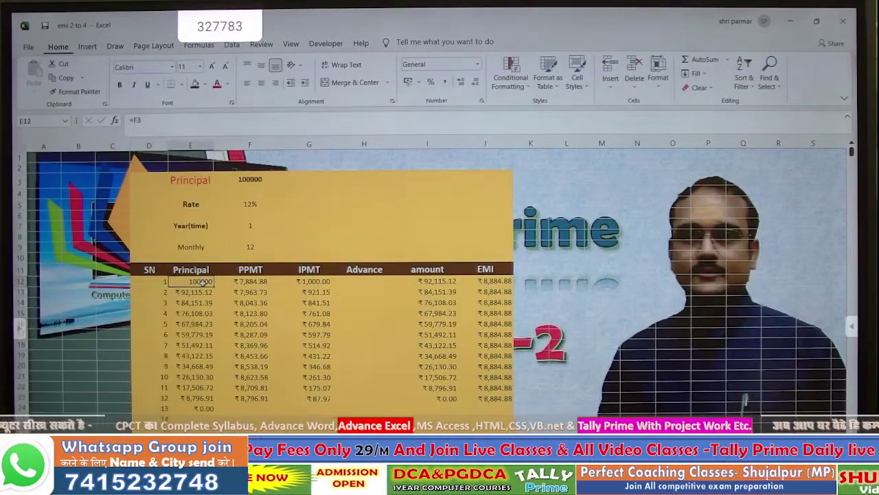
{"action": "double_click", "coordinate": [214, 287]}
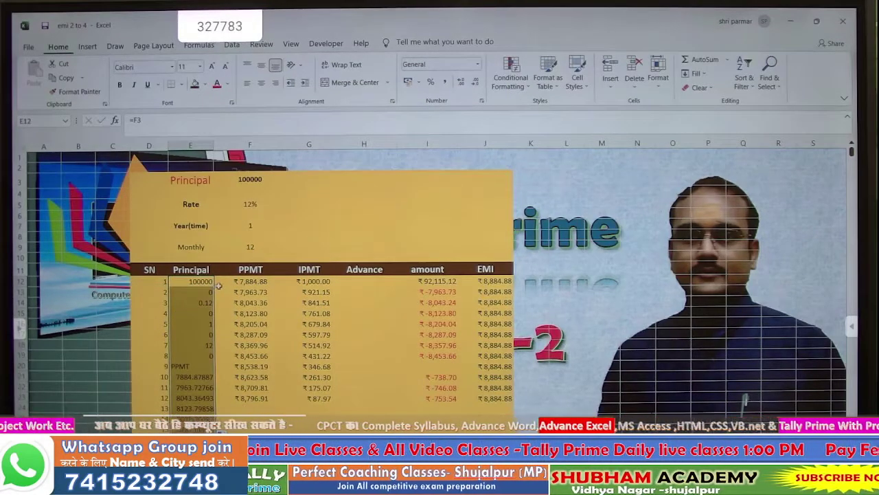
{"action": "key", "text": "ctrl+z"}
Try filling the PPMT formula in F12 down the column, check the neighbouring columns' formulas, and undo the fill.
{"action": "left_click", "coordinate": [245, 284]}
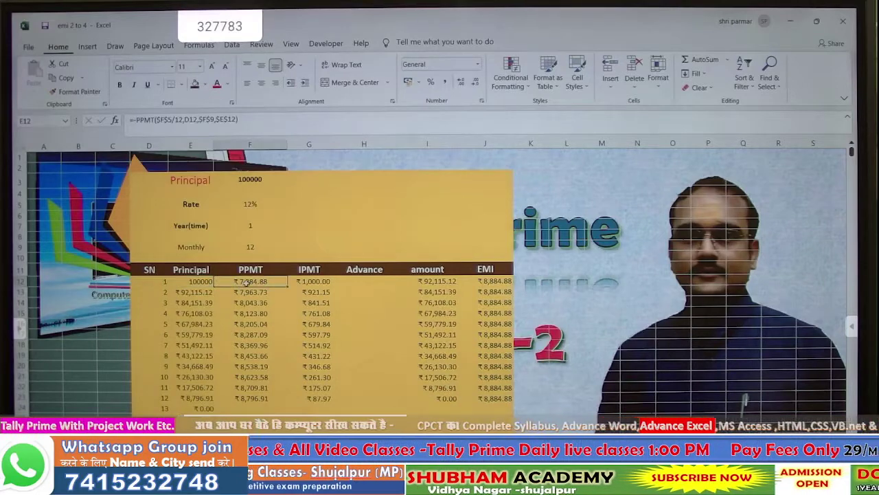
{"action": "double_click", "coordinate": [288, 287]}
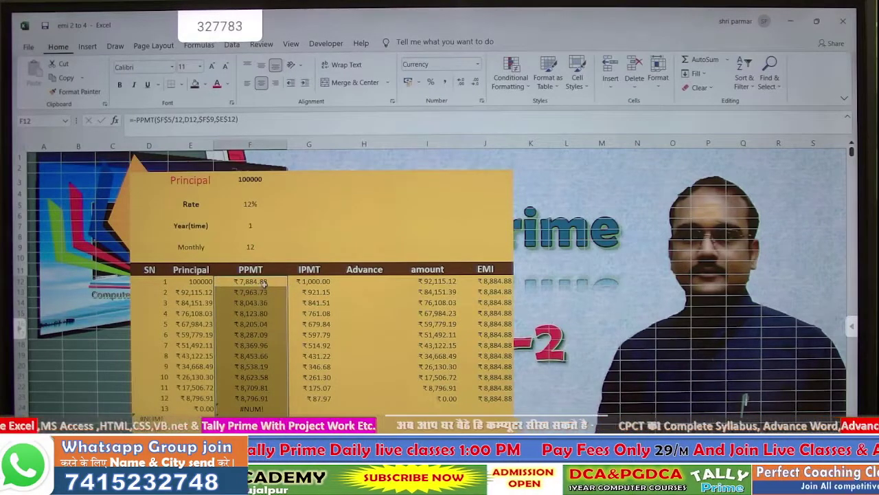
{"action": "left_click", "coordinate": [306, 283]}
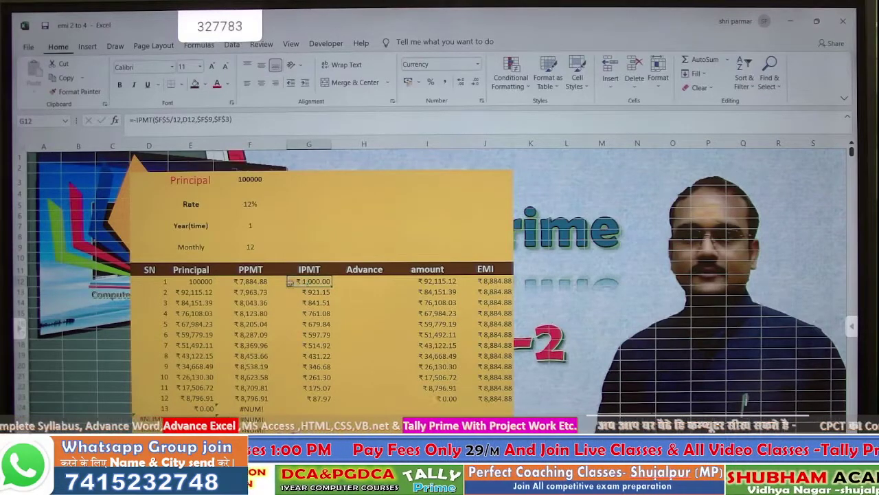
{"action": "left_click", "coordinate": [258, 291]}
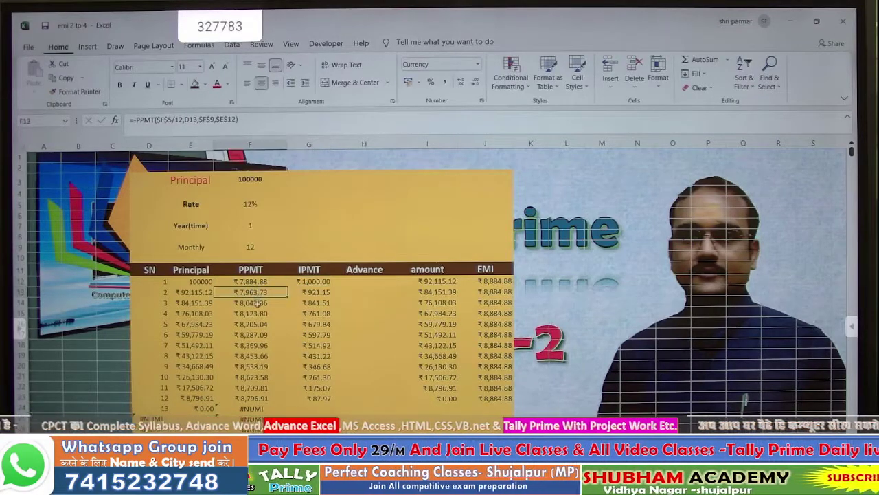
{"action": "left_click", "coordinate": [257, 304]}
{"action": "left_click", "coordinate": [260, 283]}
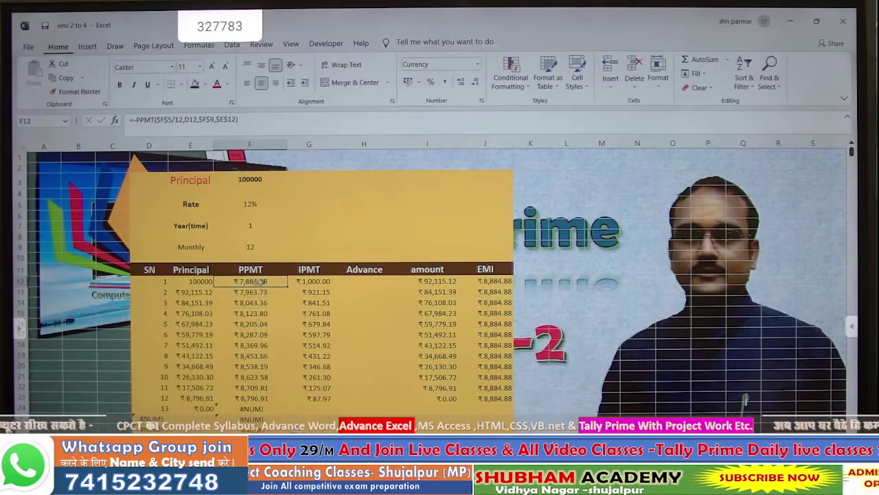
{"action": "left_click", "coordinate": [207, 286]}
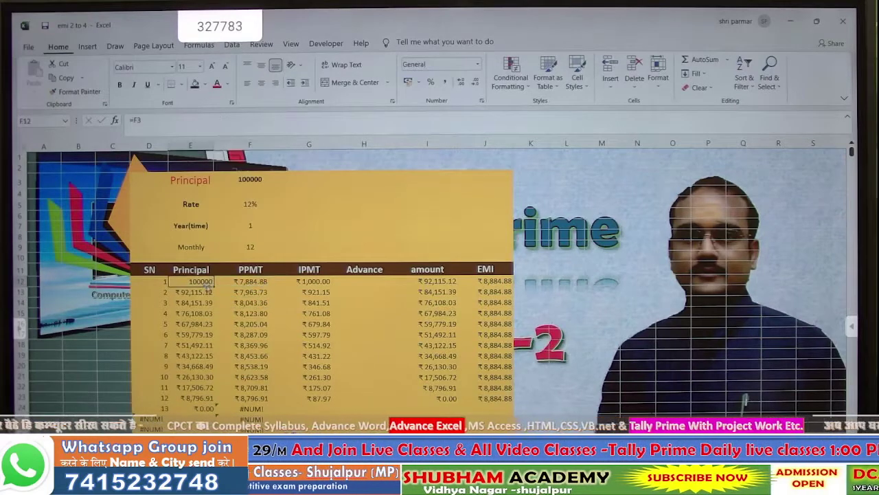
{"action": "left_click", "coordinate": [431, 281]}
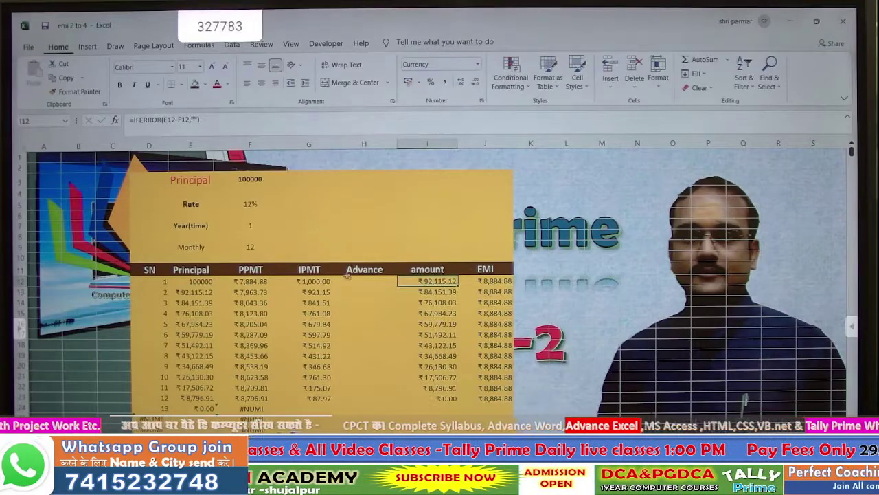
{"action": "left_click", "coordinate": [326, 280]}
{"action": "left_click", "coordinate": [316, 294]}
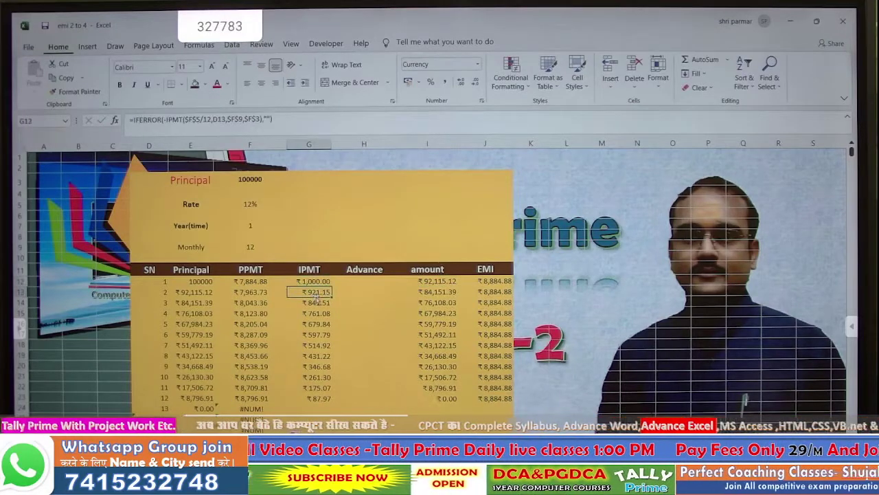
{"action": "left_click", "coordinate": [256, 302]}
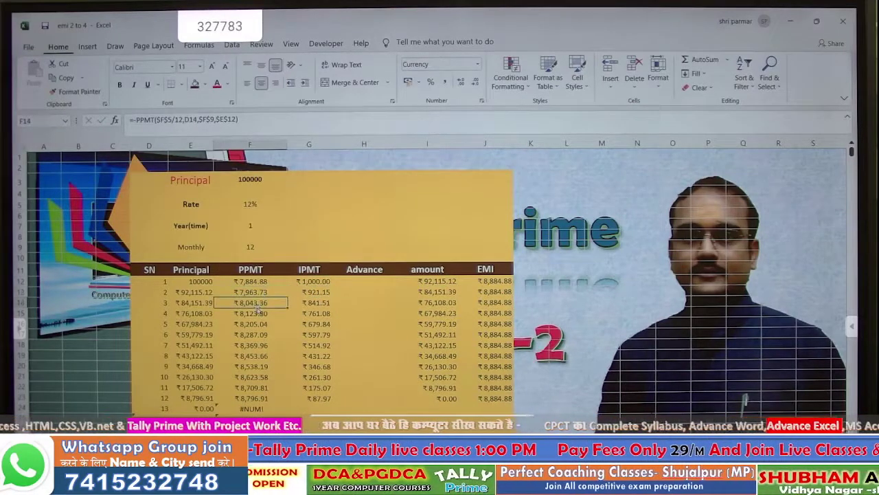
{"action": "key", "text": "ctrl+z"}
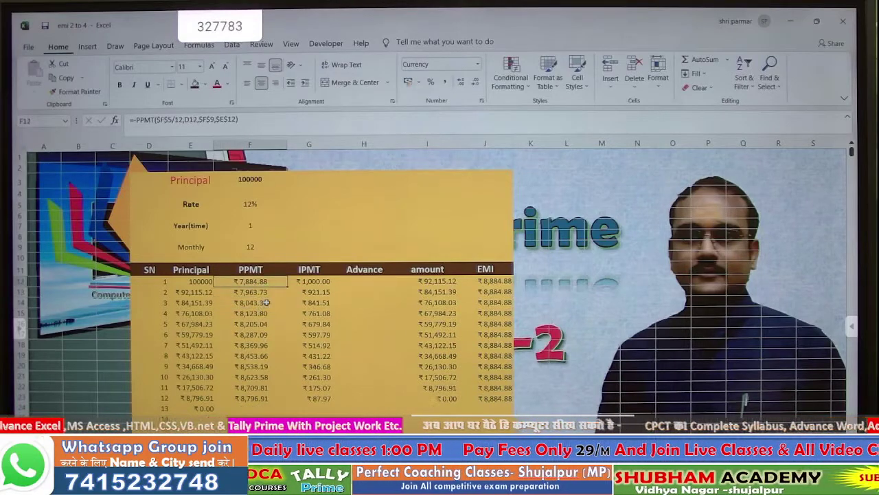
Copy the IFERROR-wrapped PPMT formula from F13 up into F12 and fill it down the PPMT column.
{"action": "left_click", "coordinate": [267, 293]}
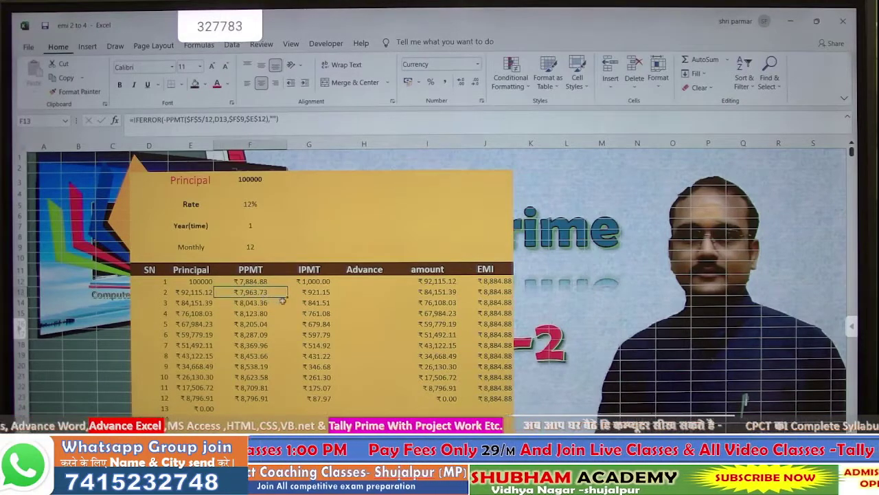
{"action": "left_click_drag", "start_coordinate": [289, 297], "coordinate": [280, 281]}
{"action": "left_click", "coordinate": [275, 282]}
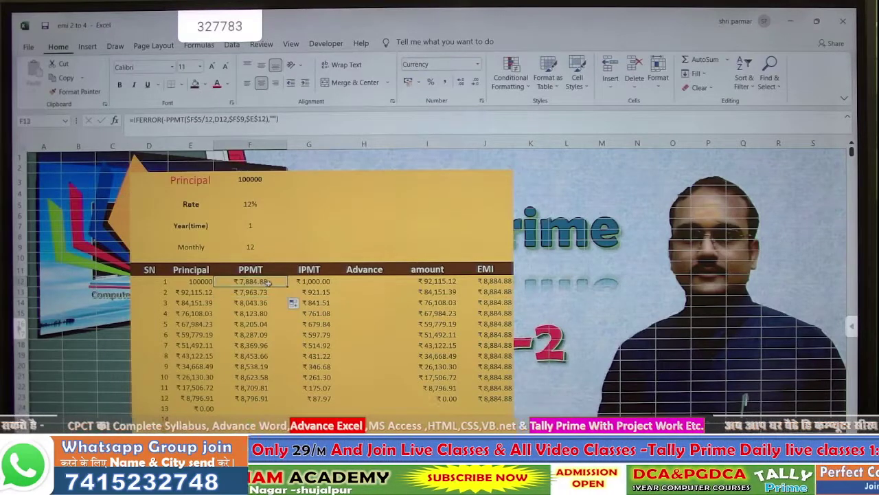
{"action": "double_click", "coordinate": [286, 286]}
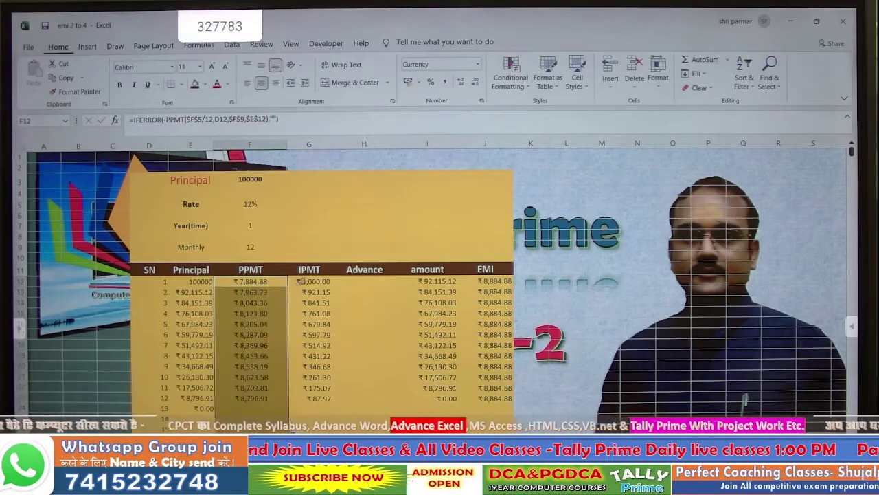
Copy the IFERROR-wrapped IPMT formula from G13 up into G12, and check the amount formula in I12.
{"action": "left_click", "coordinate": [307, 291]}
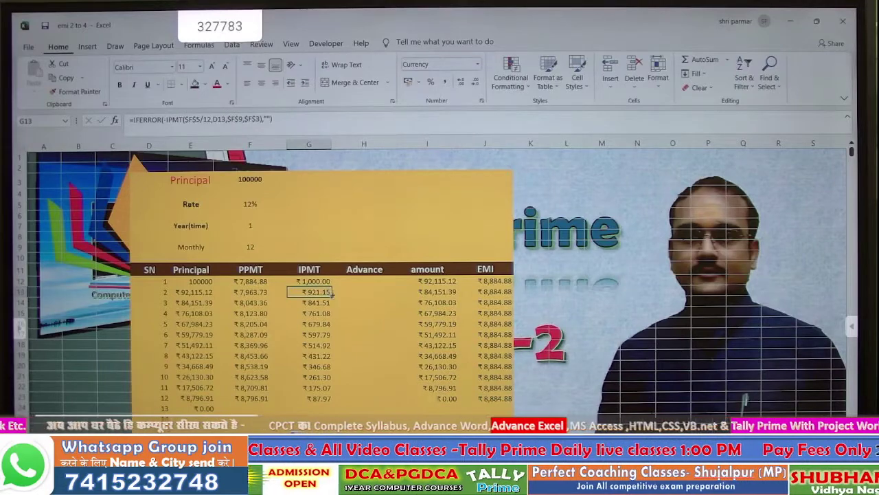
{"action": "left_click_drag", "start_coordinate": [325, 292], "coordinate": [328, 281]}
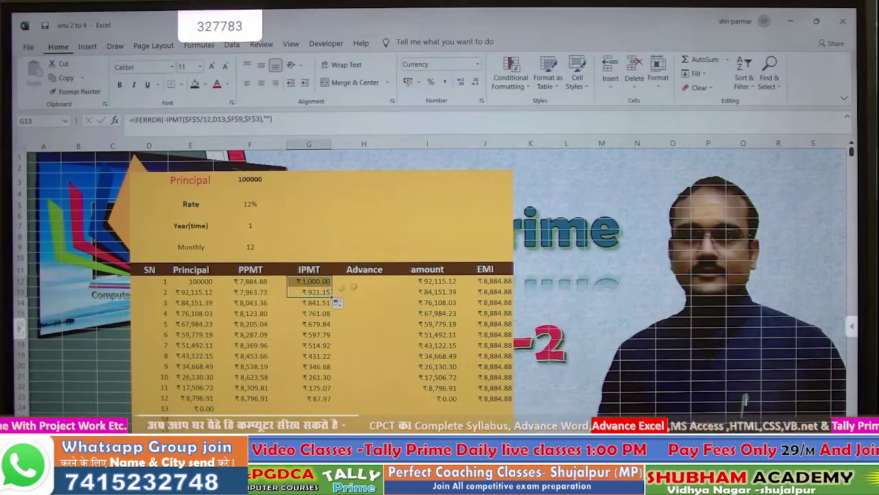
{"action": "left_click", "coordinate": [427, 281]}
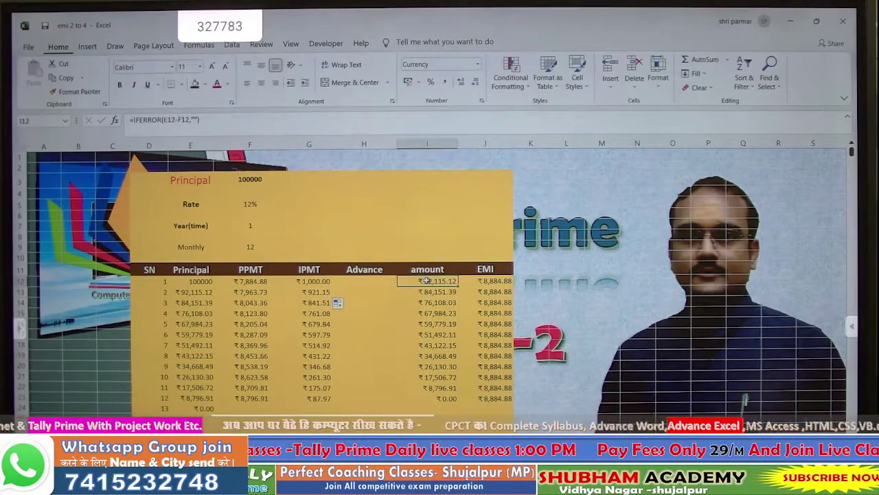
Fill the IPMT formula in G12 down the column, and check the PPMT, principal and serial-number cells of the first instalment row.
{"action": "left_click", "coordinate": [494, 281]}
{"action": "left_click", "coordinate": [322, 281]}
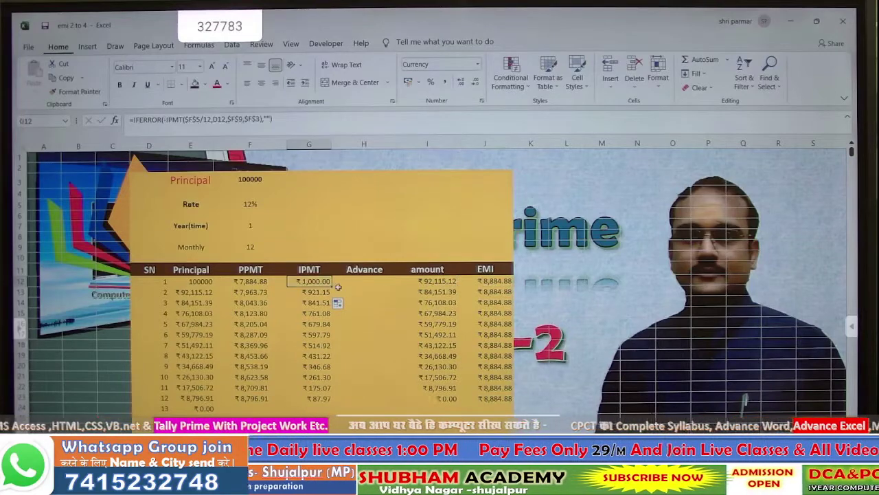
{"action": "double_click", "coordinate": [332, 287]}
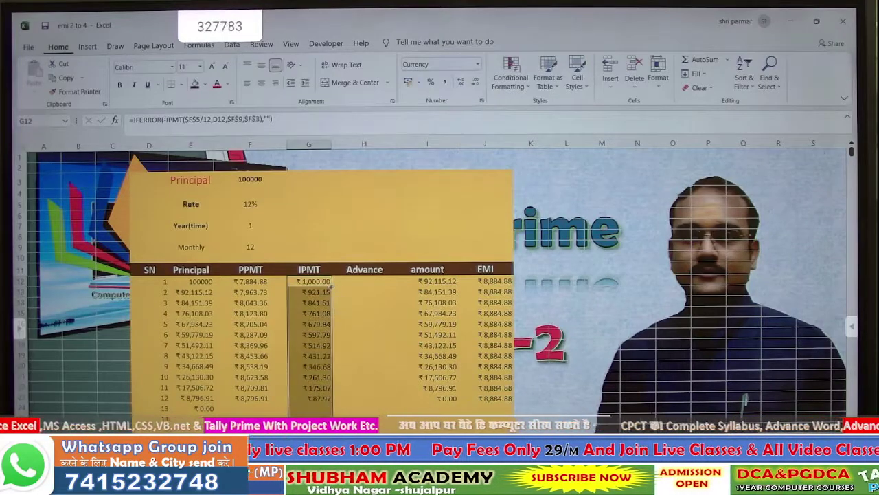
{"action": "left_click", "coordinate": [263, 283]}
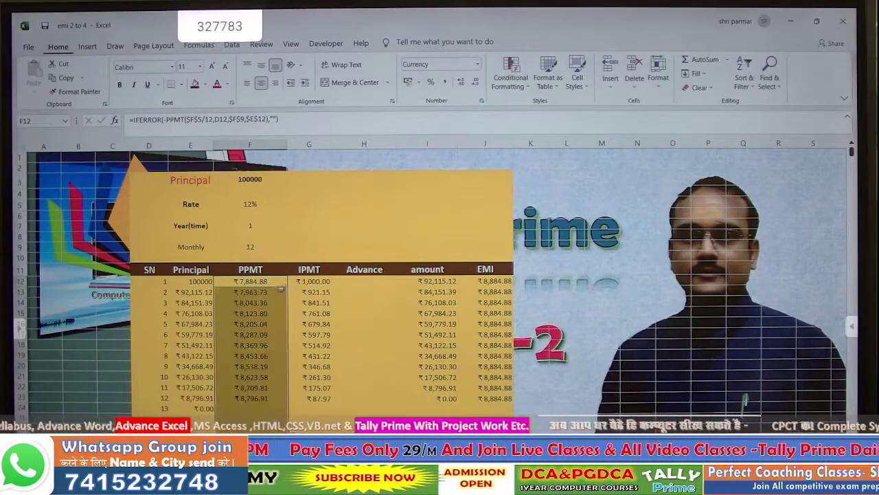
{"action": "left_click", "coordinate": [193, 282]}
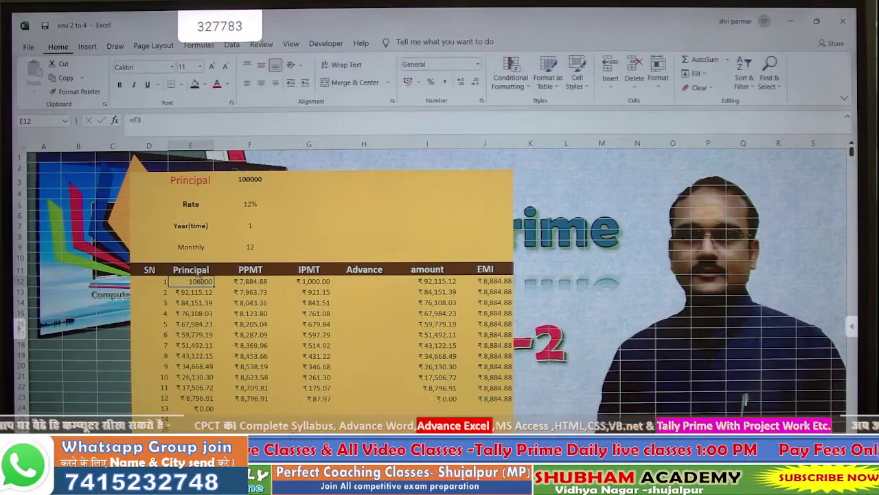
{"action": "left_click", "coordinate": [163, 283]}
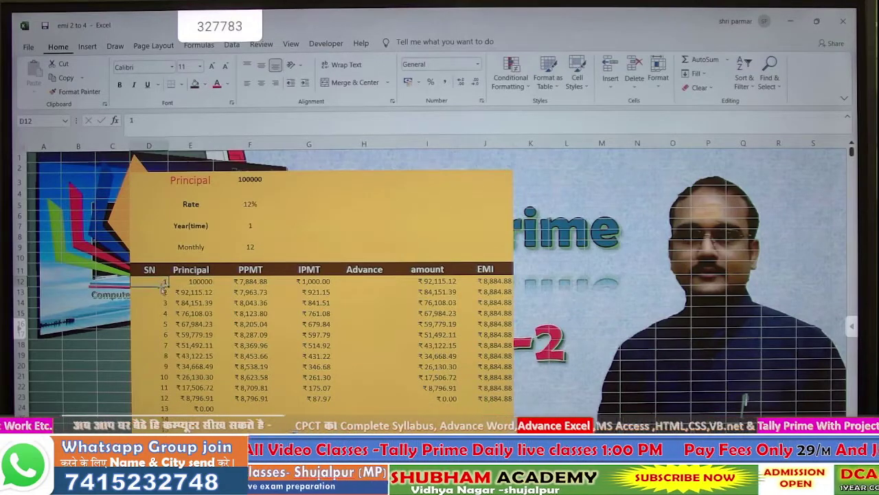
Strip the F12>1 test and the D12+1 result from the serial-number IF formula in D13.
{"action": "double_click", "coordinate": [164, 291]}
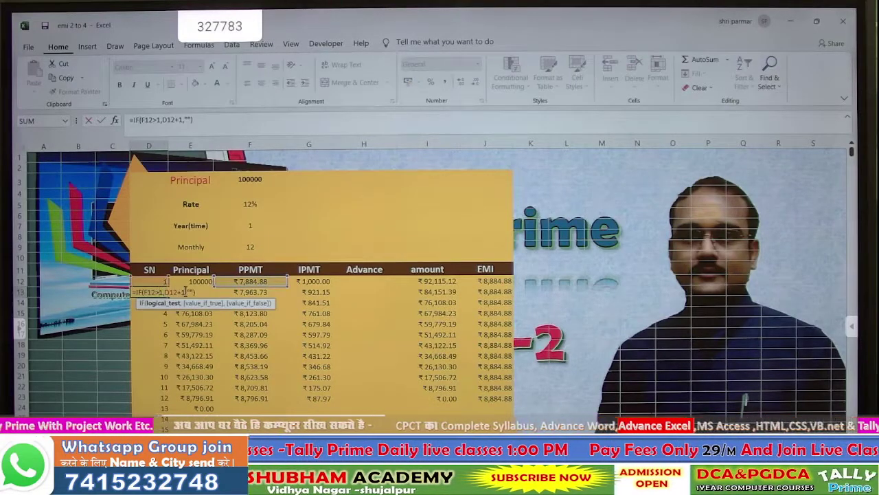
{"action": "left_click", "coordinate": [185, 292]}
{"action": "key", "text": "BackSpace"}
{"action": "key", "text": "BackSpace"}
{"action": "key", "text": "BackSpace"}
{"action": "key", "text": "BackSpace"}
{"action": "key", "text": "BackSpace"}
{"action": "key", "text": "BackSpace"}
{"action": "key", "text": "BackSpace"}
{"action": "key", "text": "BackSpace"}
{"action": "key", "text": "BackSpace"}
{"action": "key", "text": "BackSpace"}
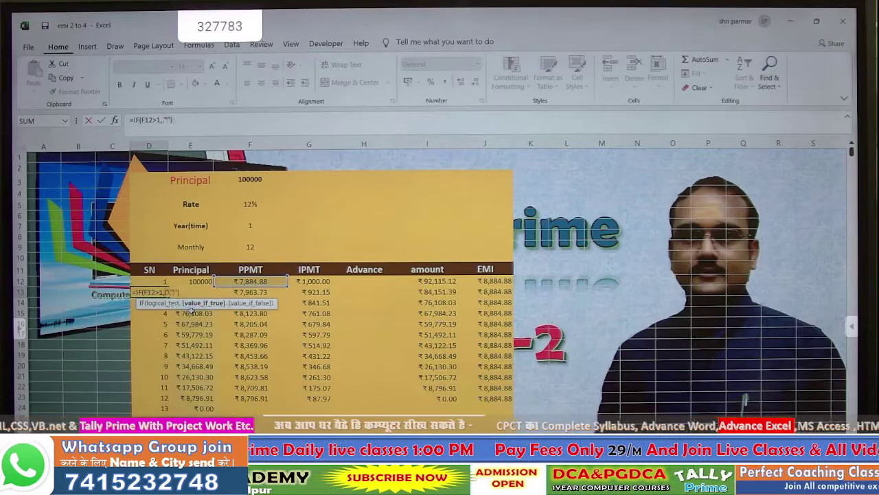
{"action": "key", "text": "BackSpace"}
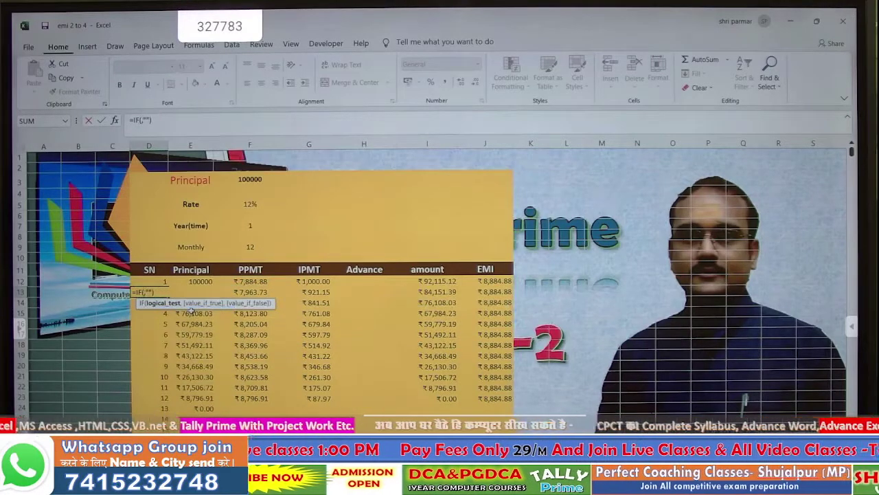
{"action": "key", "text": "Delete"}
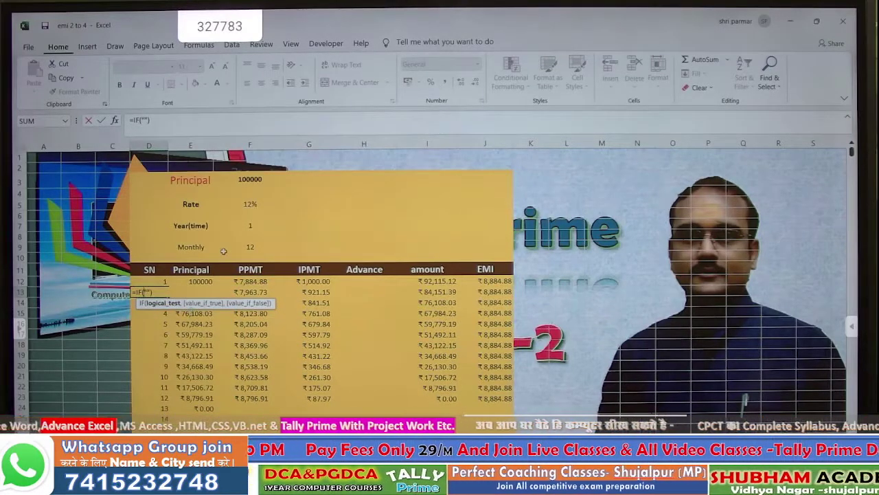
Complete the serial-number formula in D13 as =IF(F9<1,"",D12+1), testing the number of months.
{"action": "left_click", "coordinate": [249, 247]}
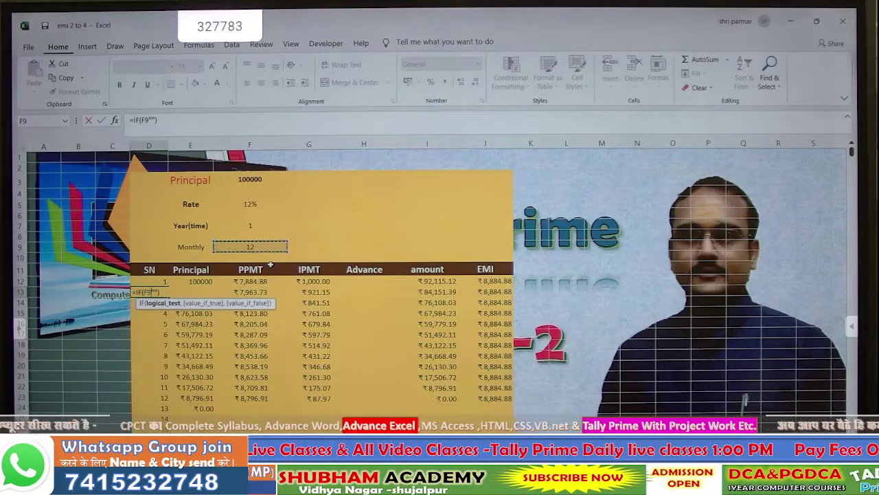
{"action": "type", "text": "<"}
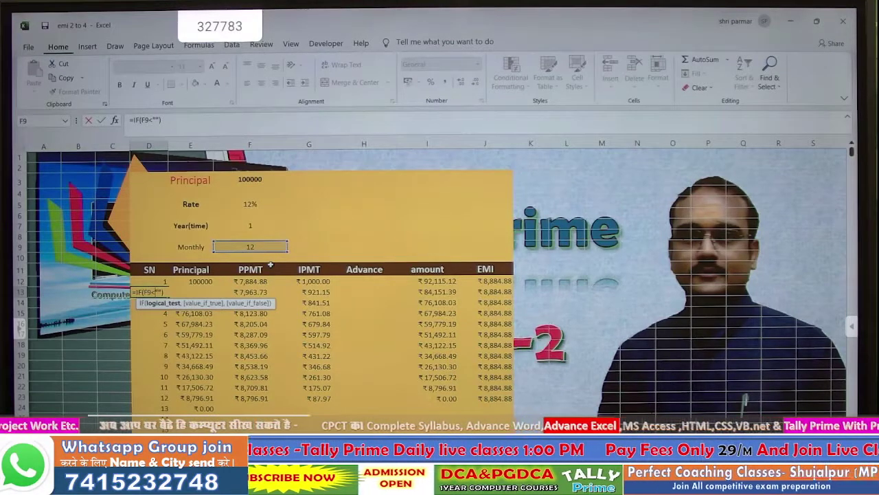
{"action": "type", "text": "1"}
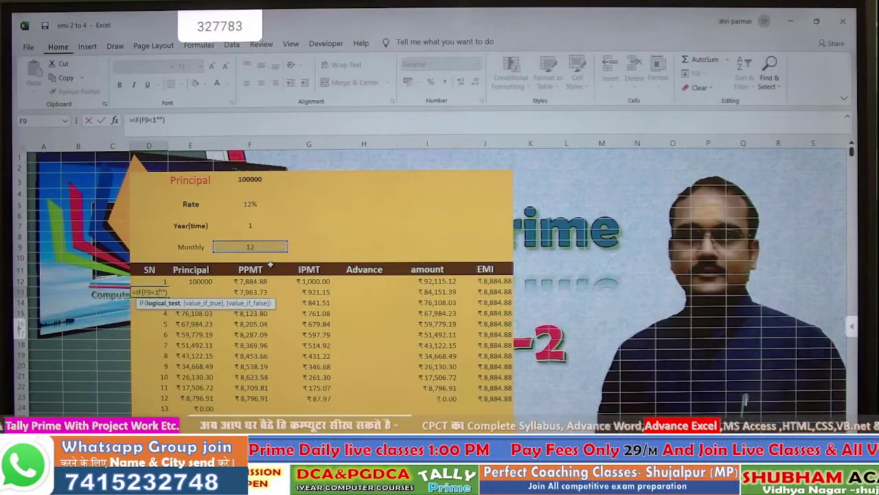
{"action": "type", "text": ","}
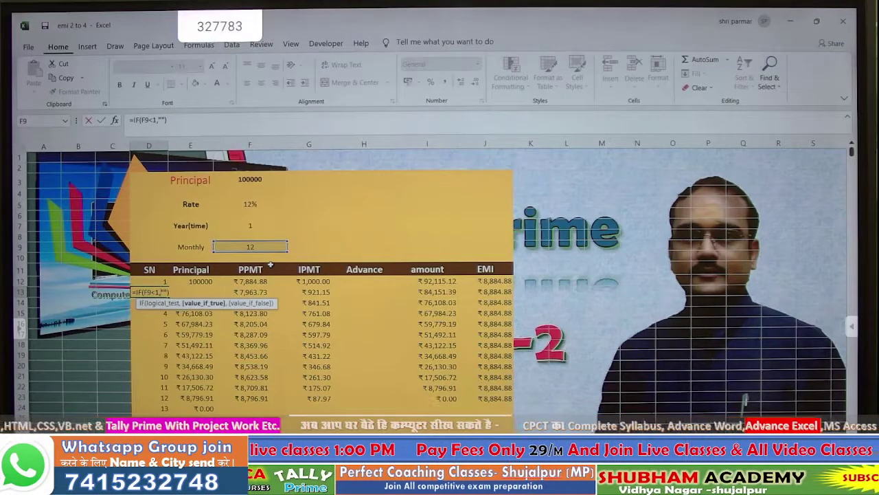
{"action": "type", "text": "\"\","}
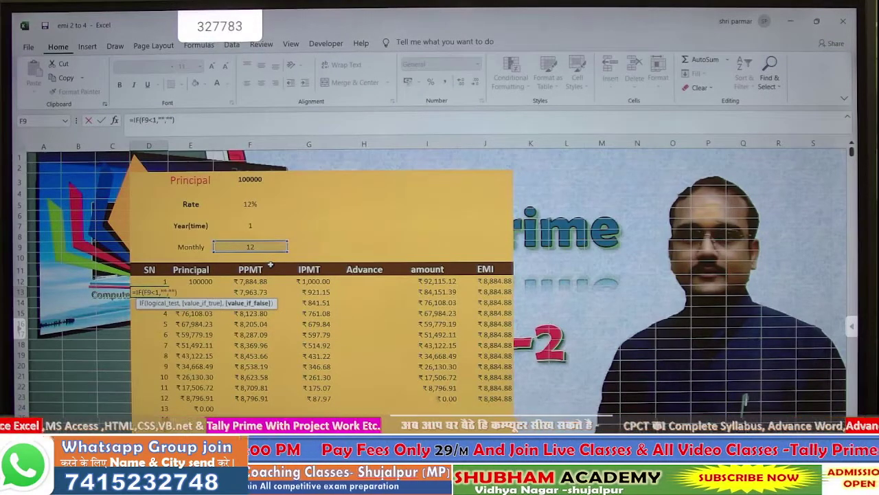
{"action": "key", "text": "BackSpace"}
{"action": "key", "text": "BackSpace"}
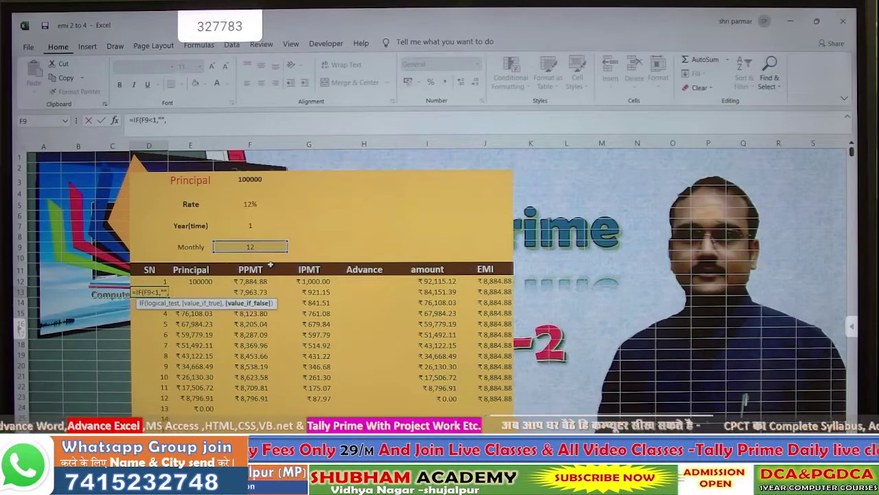
{"action": "left_click", "coordinate": [151, 281]}
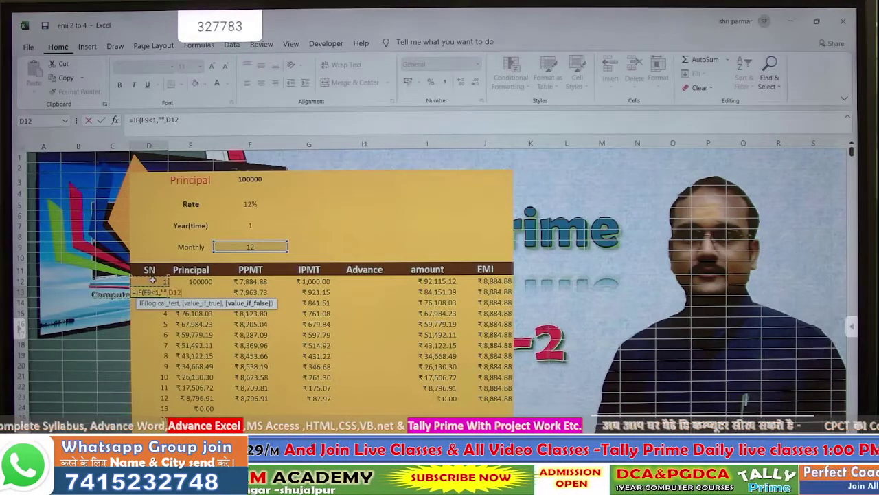
{"action": "type", "text": "+1"}
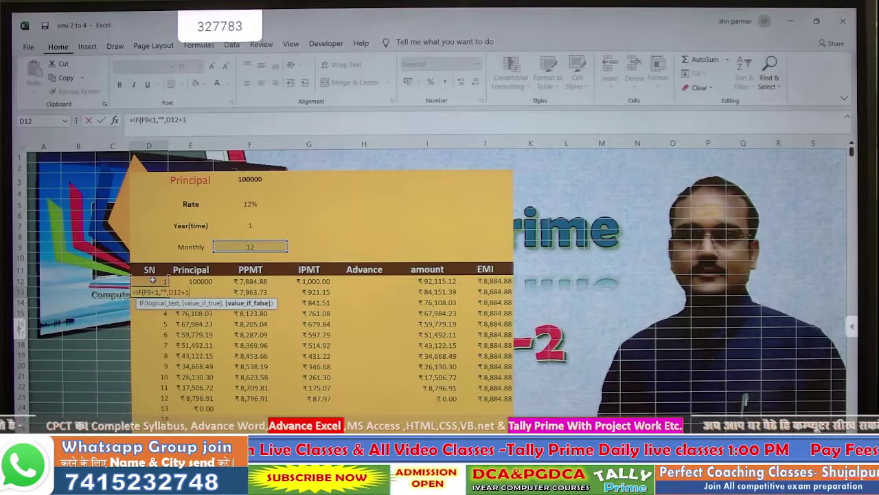
{"action": "key", "text": "Return"}
Try filling the serial-number formula in D13 down the SN column, and check its cells.
{"action": "left_click", "coordinate": [162, 292]}
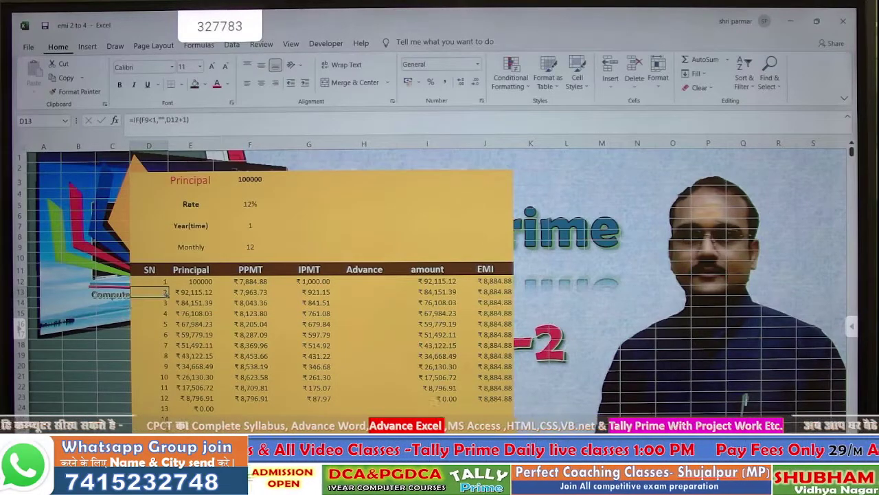
{"action": "double_click", "coordinate": [166, 296]}
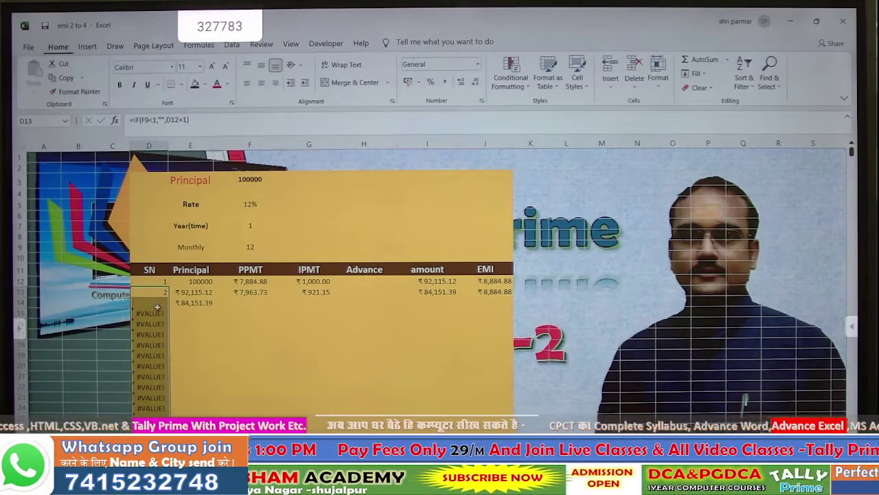
{"action": "left_click", "coordinate": [160, 302]}
{"action": "left_click", "coordinate": [162, 292]}
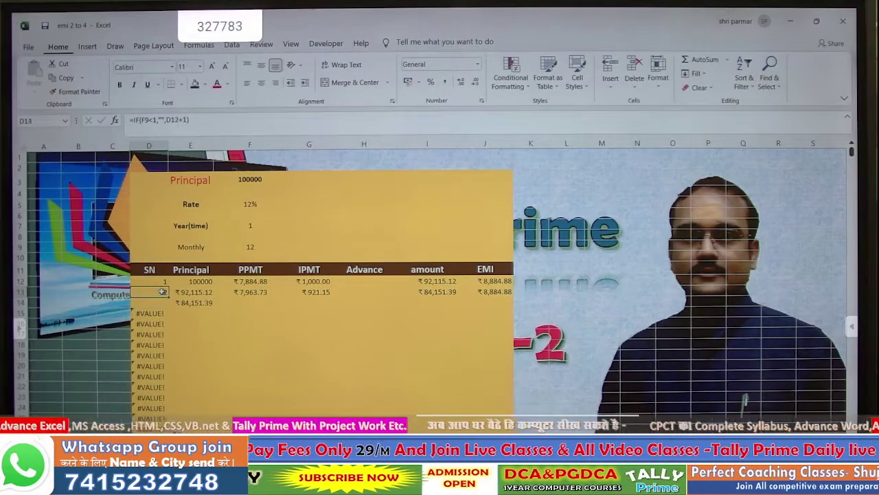
Try making the D12 reference in D13's formula absolute as $D$12, fill it down the SN column, and check D14.
{"action": "double_click", "coordinate": [162, 292]}
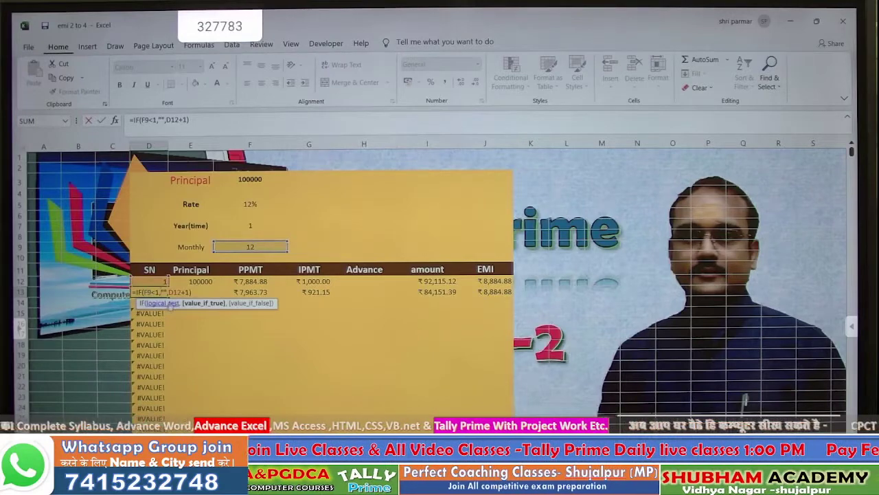
{"action": "left_click", "coordinate": [174, 292]}
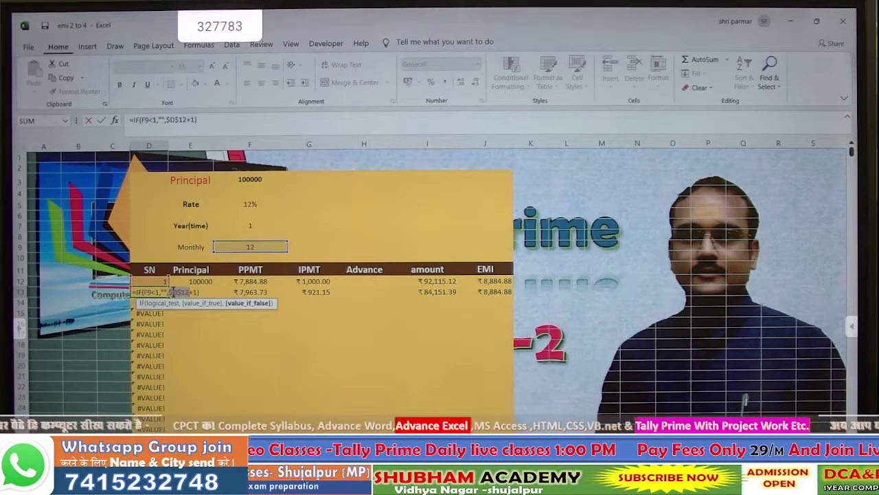
{"action": "key", "text": "Return"}
{"action": "left_click", "coordinate": [162, 292]}
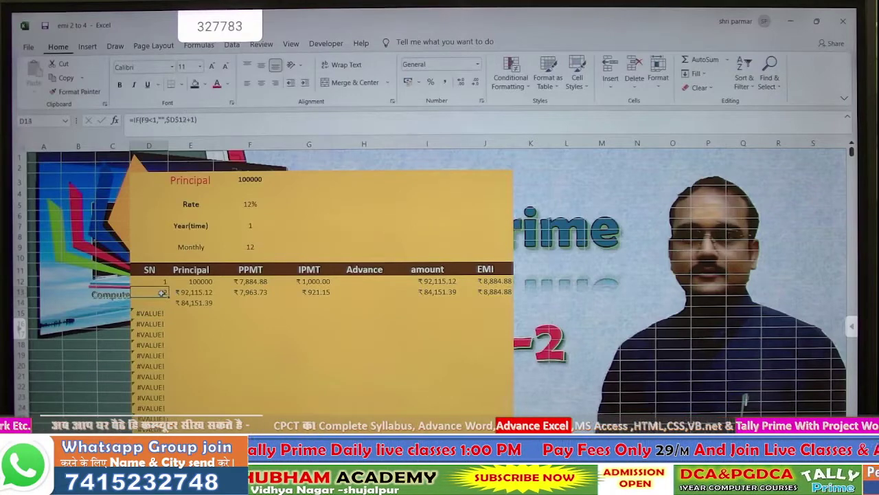
{"action": "double_click", "coordinate": [169, 297]}
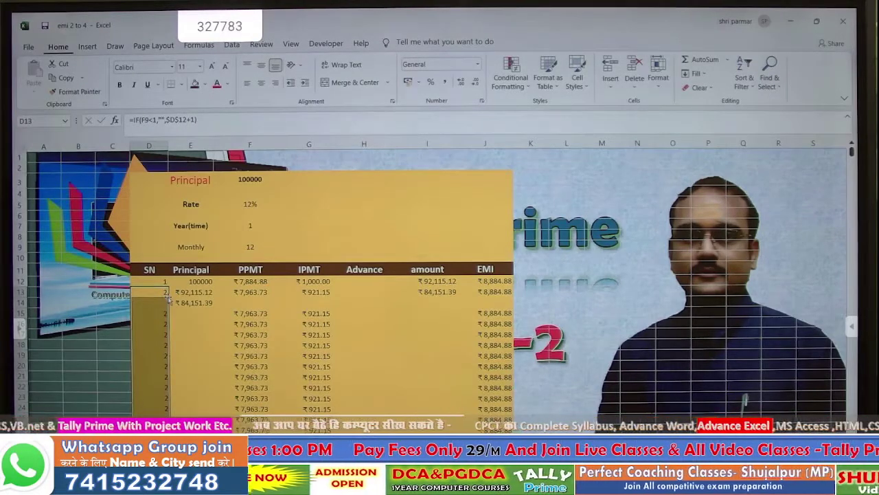
{"action": "key", "text": "Down"}
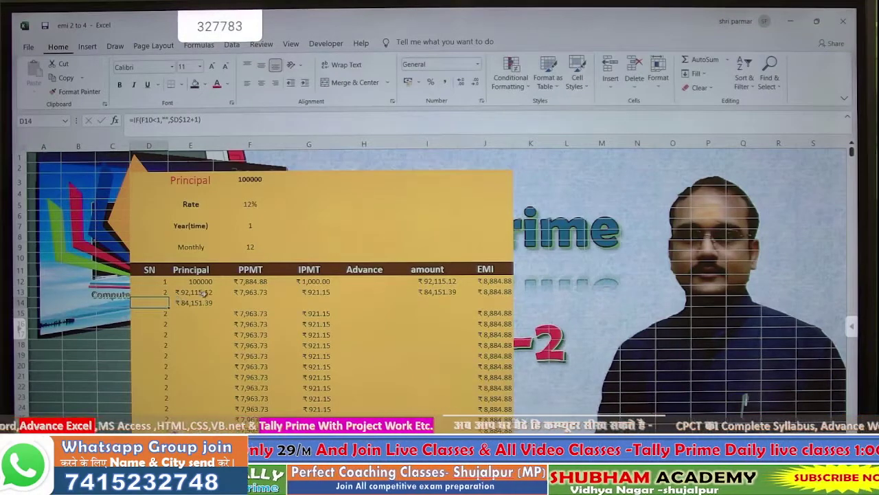
{"action": "left_click", "coordinate": [159, 290]}
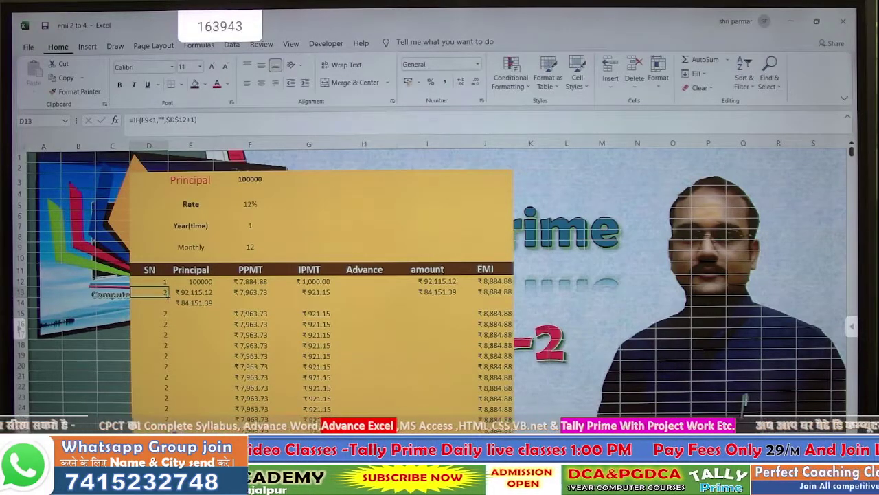
{"action": "double_click", "coordinate": [167, 296]}
Change the test in D13's serial-number formula to F9<=1 and fill the formula down the SN column.
{"action": "double_click", "coordinate": [163, 294]}
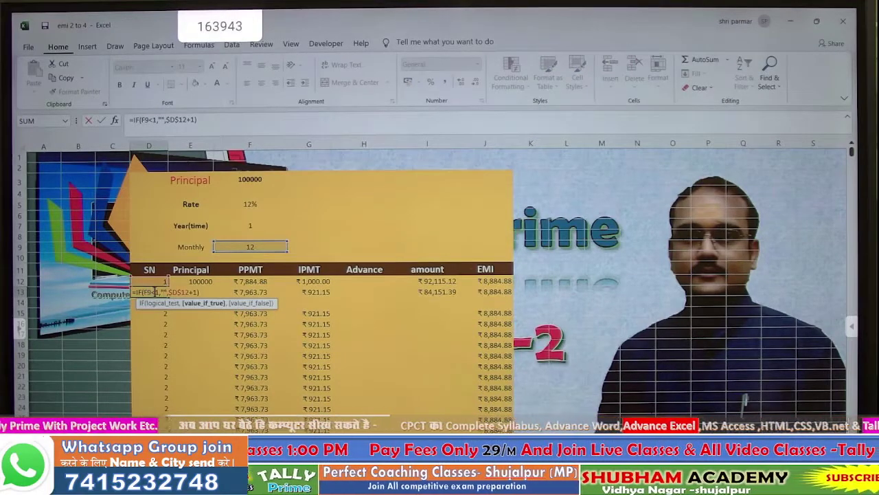
{"action": "left_click", "coordinate": [155, 292]}
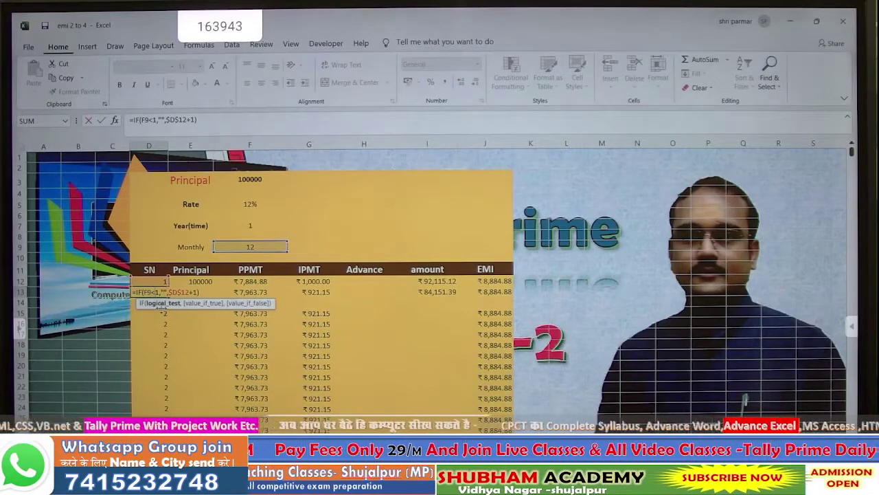
{"action": "type", "text": "="}
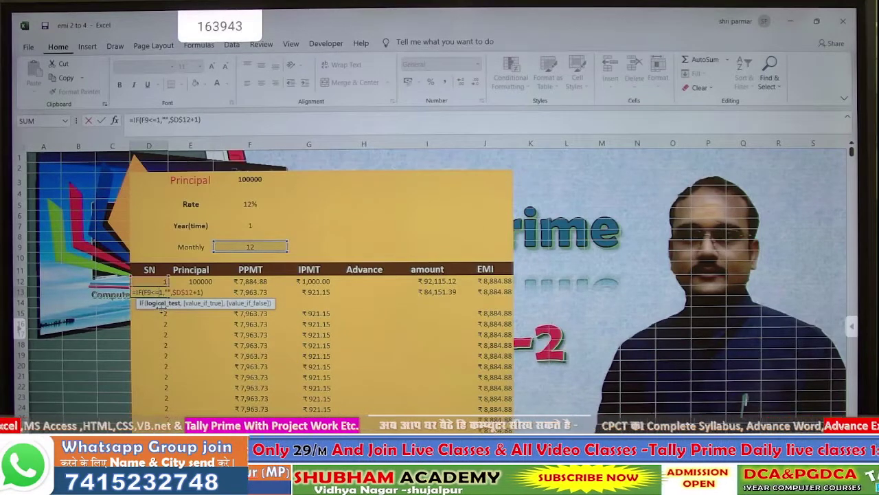
{"action": "key", "text": "Return"}
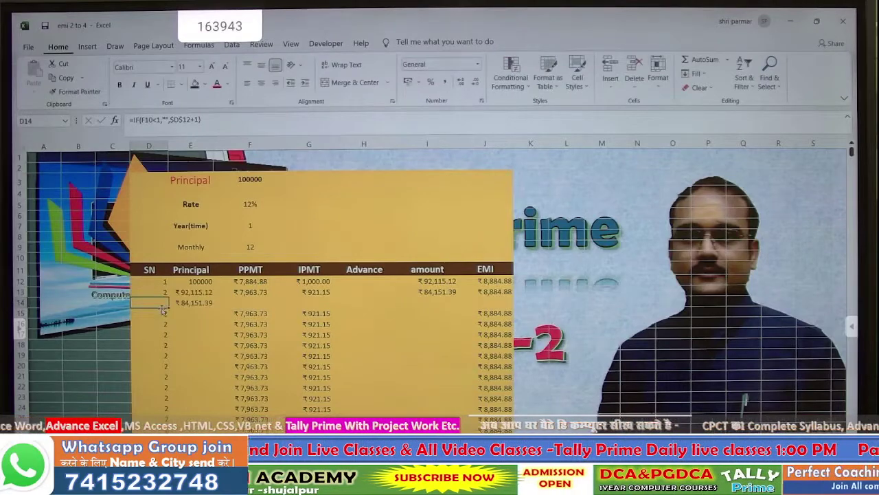
{"action": "left_click", "coordinate": [162, 292]}
{"action": "double_click", "coordinate": [167, 297]}
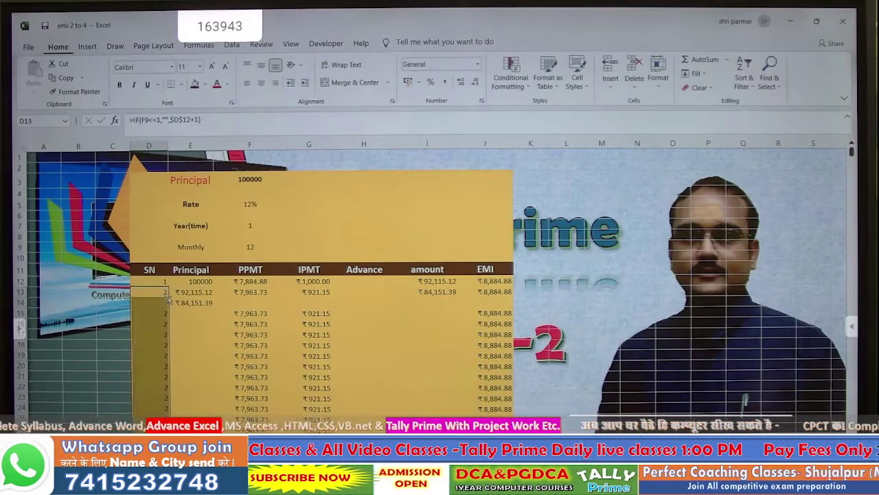
Make the F9 reference absolute and the D12 reference relative in D13's serial-number formula, giving =IF($F$9<=1,"",D12+1).
{"action": "double_click", "coordinate": [163, 292]}
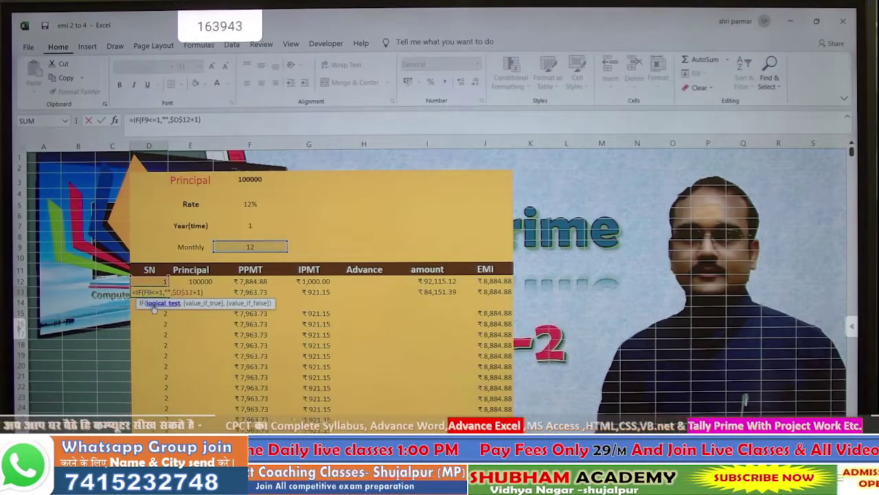
{"action": "key", "text": "F4"}
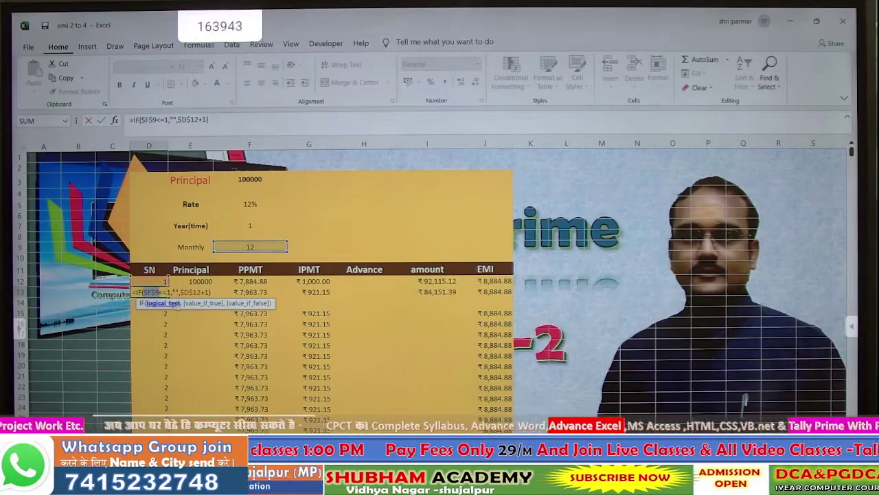
{"action": "left_click", "coordinate": [183, 292]}
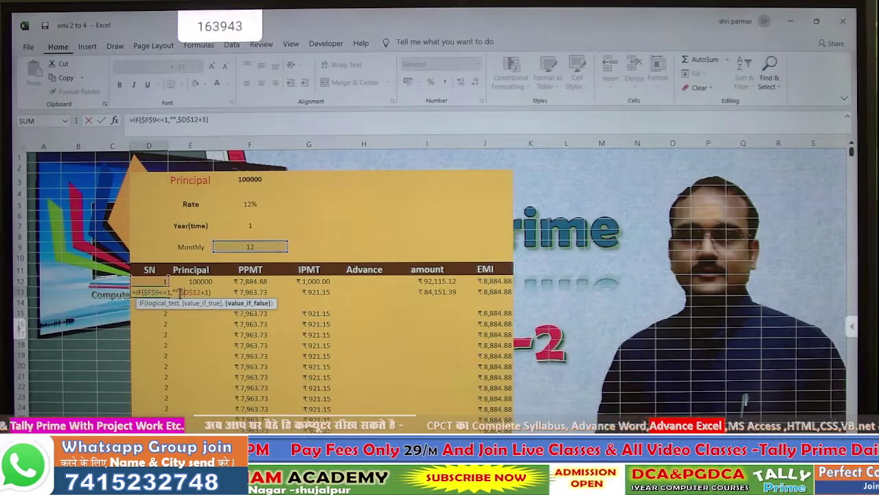
{"action": "key", "text": "Delete"}
{"action": "key", "text": "Delete"}
{"action": "key", "text": "Delete"}
{"action": "key", "text": "Delete"}
{"action": "key", "text": "Delete"}
{"action": "key", "text": "BackSpace"}
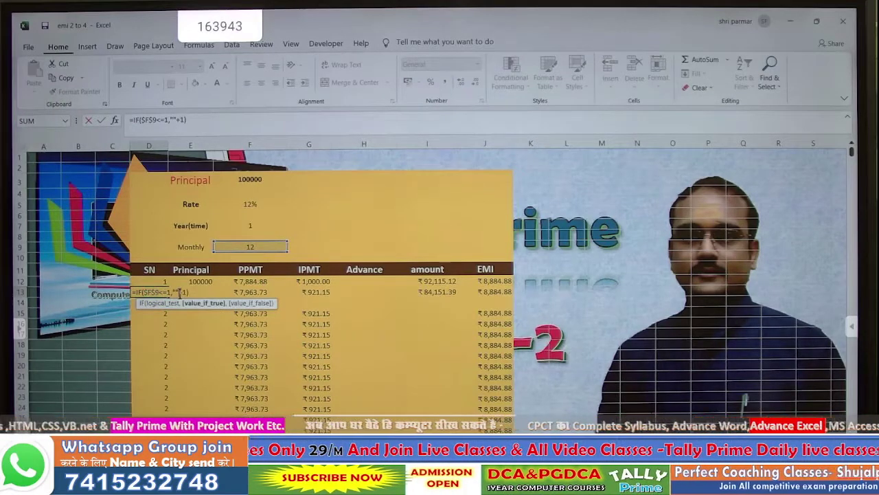
{"action": "type", "text": ","}
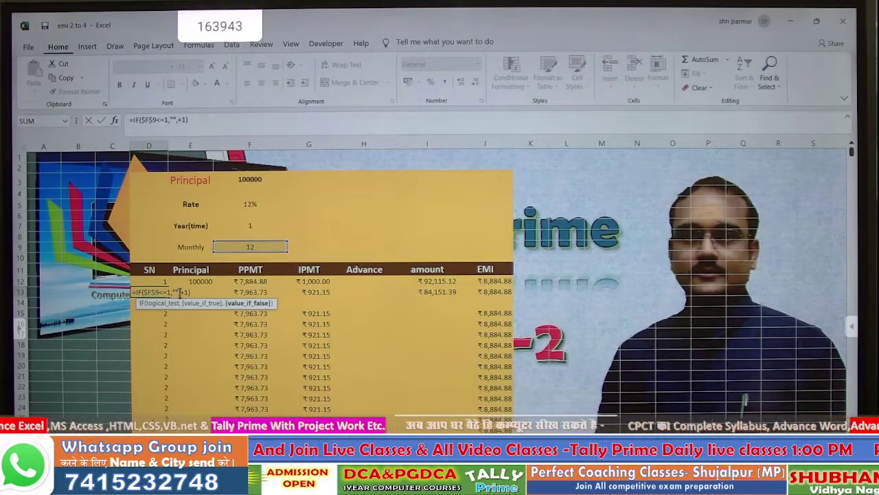
{"action": "left_click", "coordinate": [160, 282]}
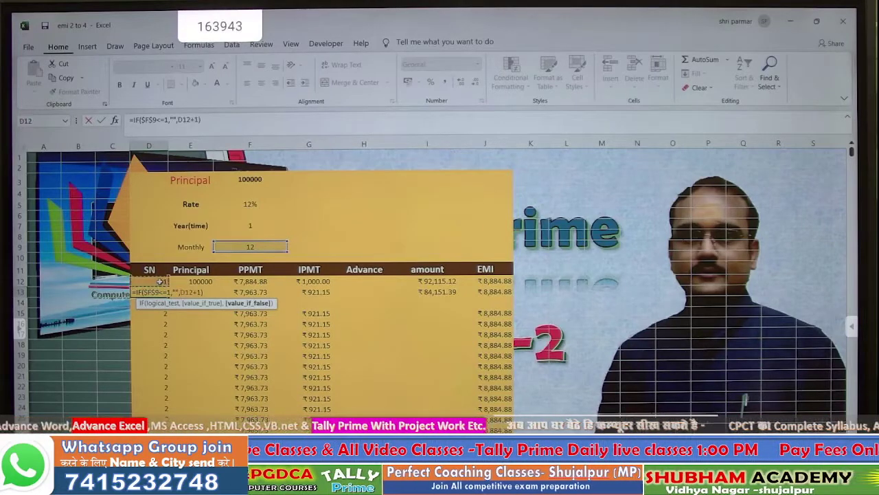
{"action": "key", "text": "Return"}
Fill D13's serial-number formula down the SN column and check the copied cells, including the formula in D14.
{"action": "left_click", "coordinate": [160, 292]}
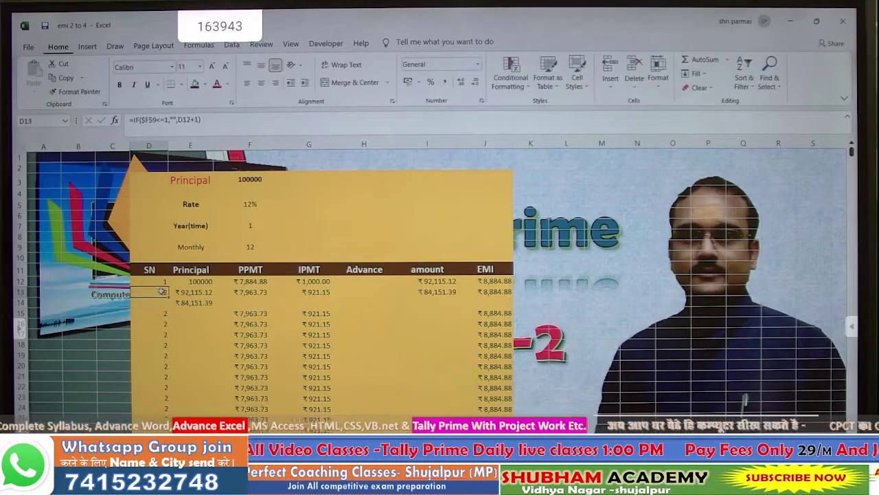
{"action": "double_click", "coordinate": [167, 296]}
{"action": "scroll", "coordinate": [176, 292], "scroll_direction": "down", "scroll_amount": 4}
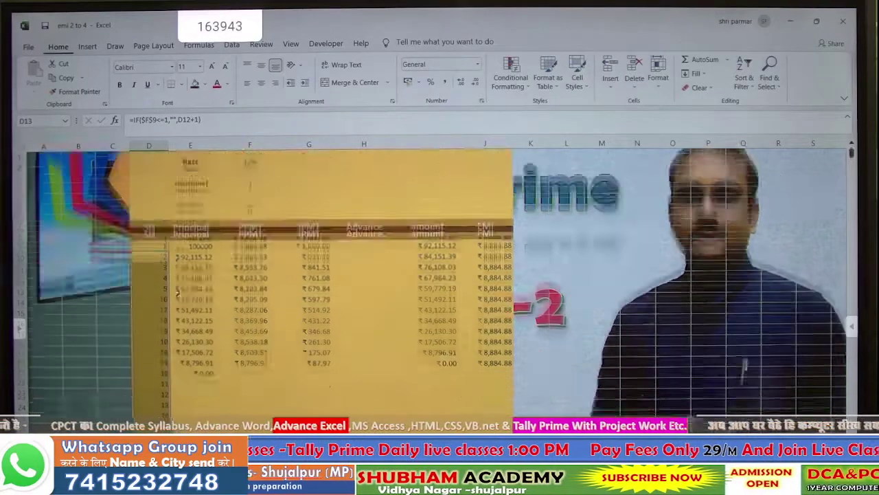
{"action": "scroll", "coordinate": [176, 293], "scroll_direction": "down", "scroll_amount": 20}
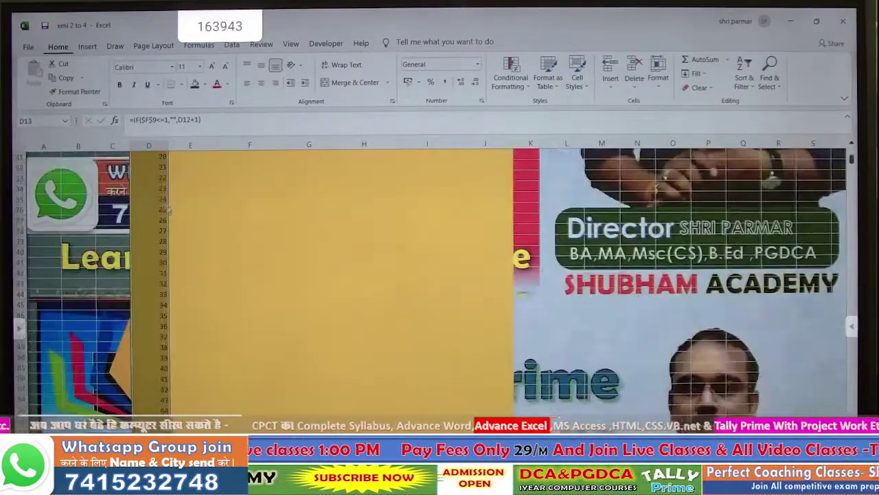
{"action": "scroll", "coordinate": [169, 218], "scroll_direction": "up", "scroll_amount": 20}
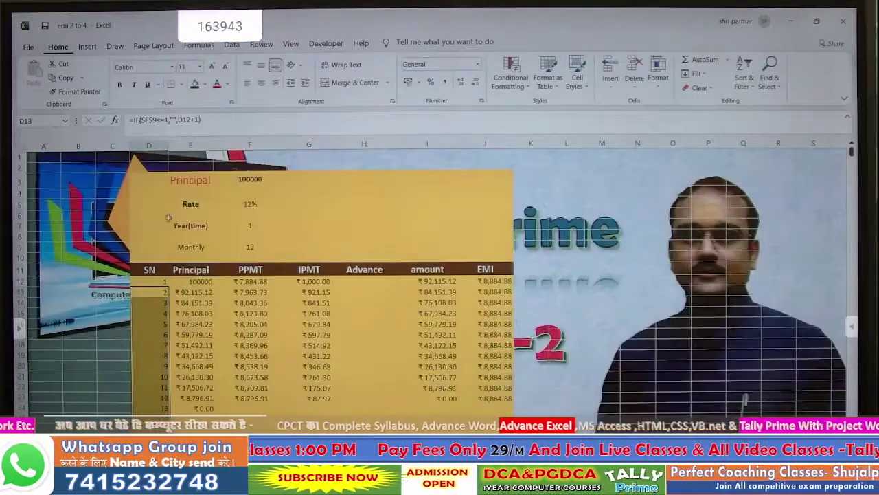
{"action": "left_click", "coordinate": [156, 301]}
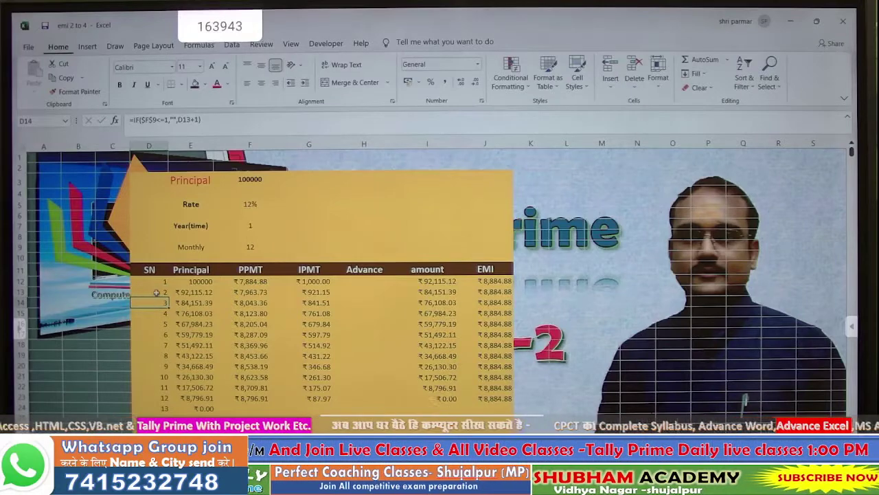
Change the test in D13's serial-number formula to $F$9<=0, fill it down the SN column, and check the copied cells.
{"action": "double_click", "coordinate": [157, 292]}
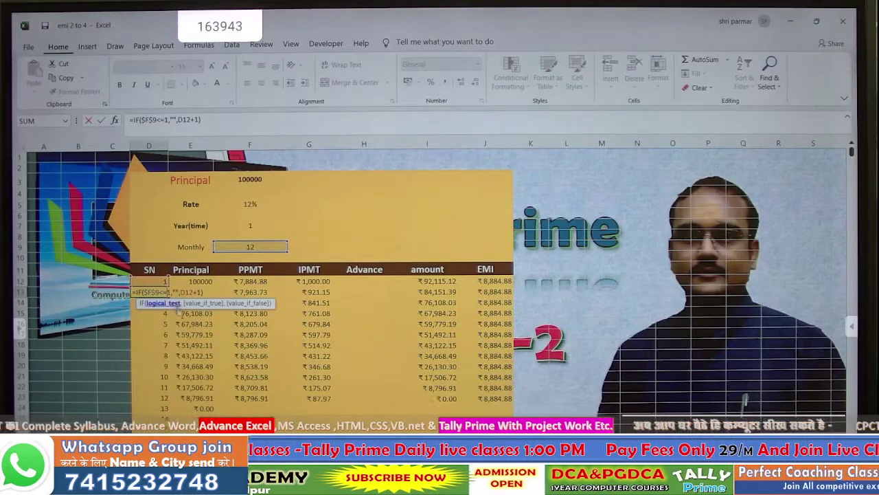
{"action": "key", "text": "BackSpace"}
{"action": "key", "text": "BackSpace"}
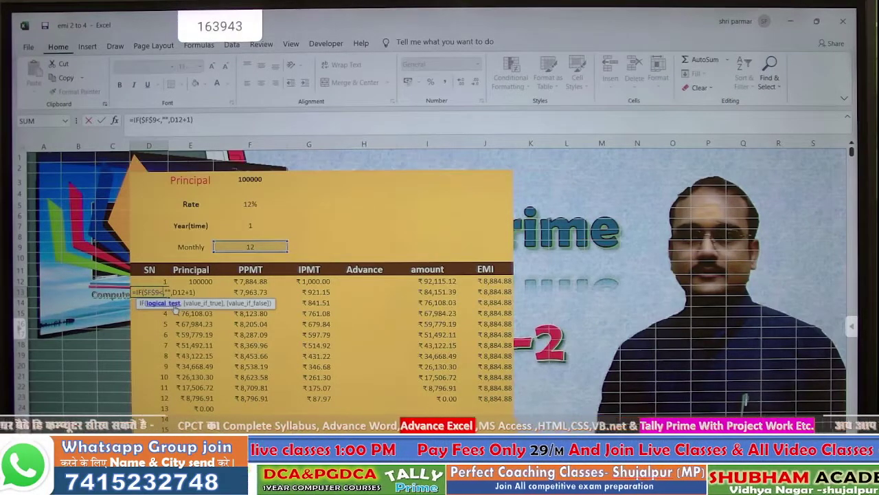
{"action": "type", "text": "=0"}
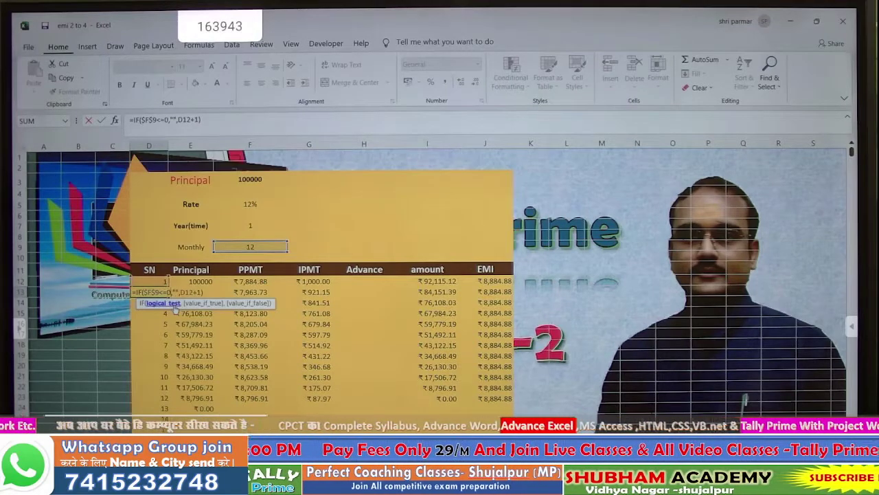
{"action": "key", "text": "Return"}
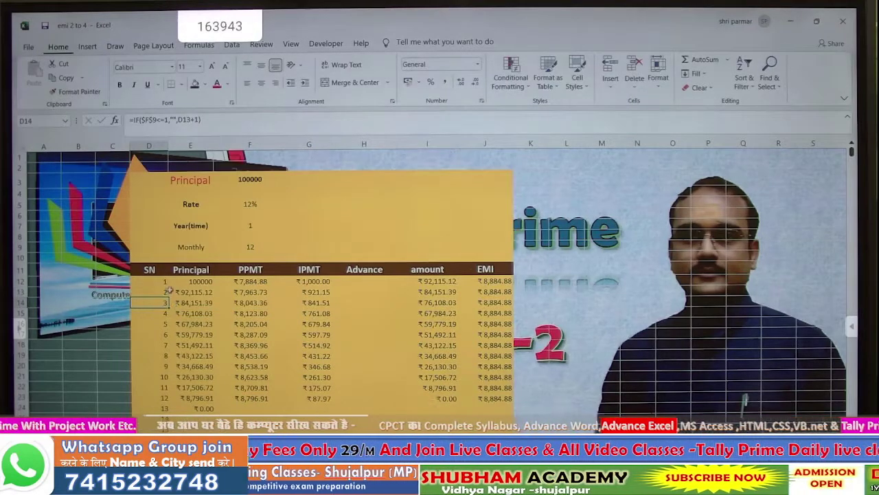
{"action": "left_click", "coordinate": [166, 292]}
{"action": "double_click", "coordinate": [169, 298]}
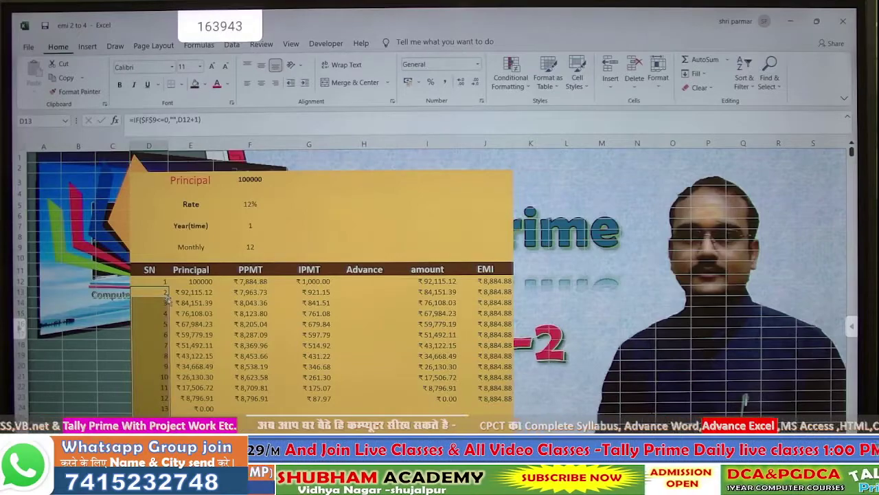
{"action": "scroll", "coordinate": [198, 344], "scroll_direction": "down", "scroll_amount": 16}
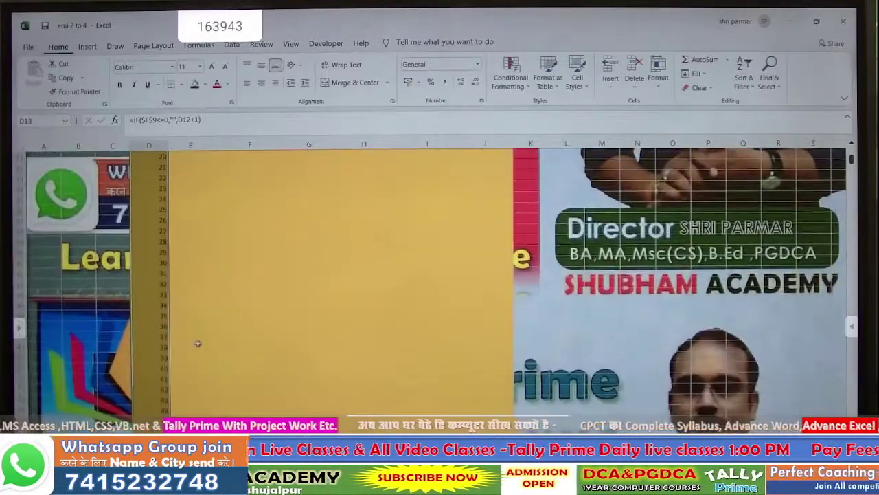
{"action": "scroll", "coordinate": [198, 342], "scroll_direction": "up", "scroll_amount": 16}
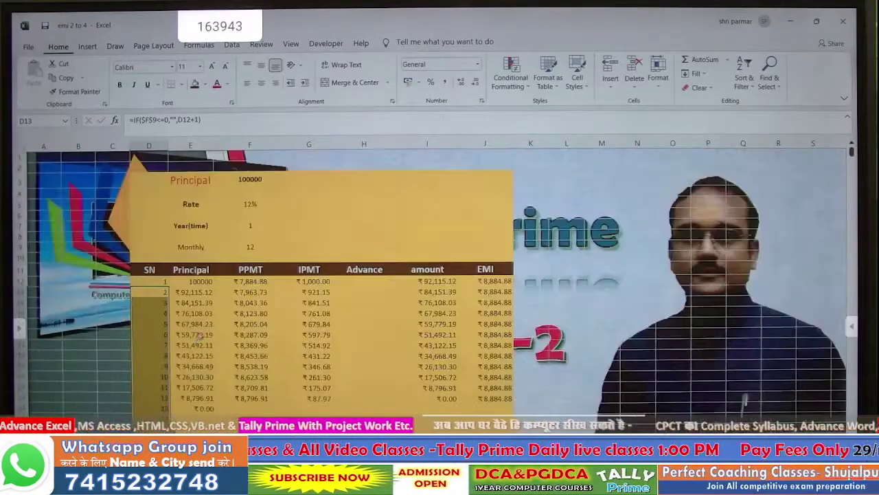
{"action": "left_click", "coordinate": [158, 300]}
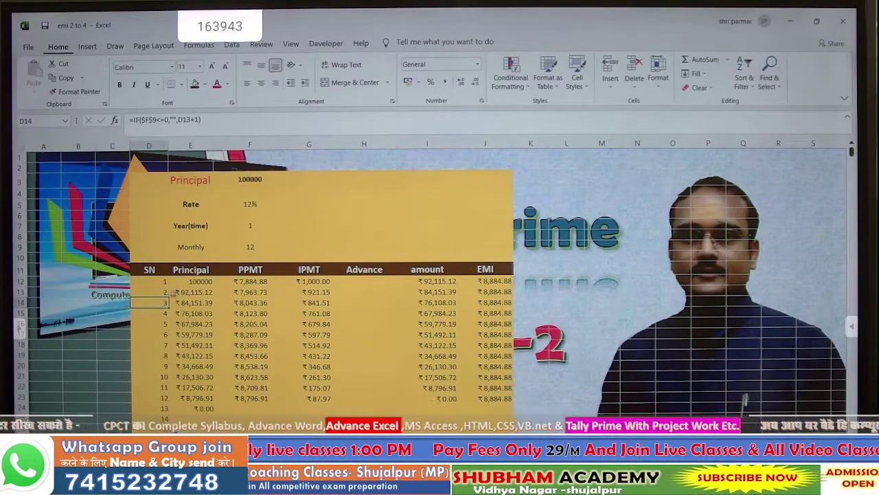
{"action": "left_click", "coordinate": [165, 292]}
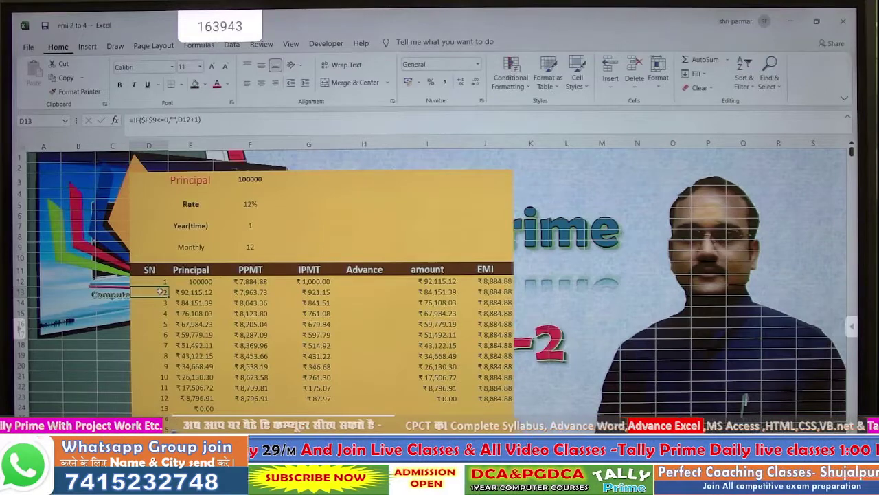
Try changing the test in D13's serial-number formula to $F$9>=1 and removing its empty-text result.
{"action": "double_click", "coordinate": [160, 292]}
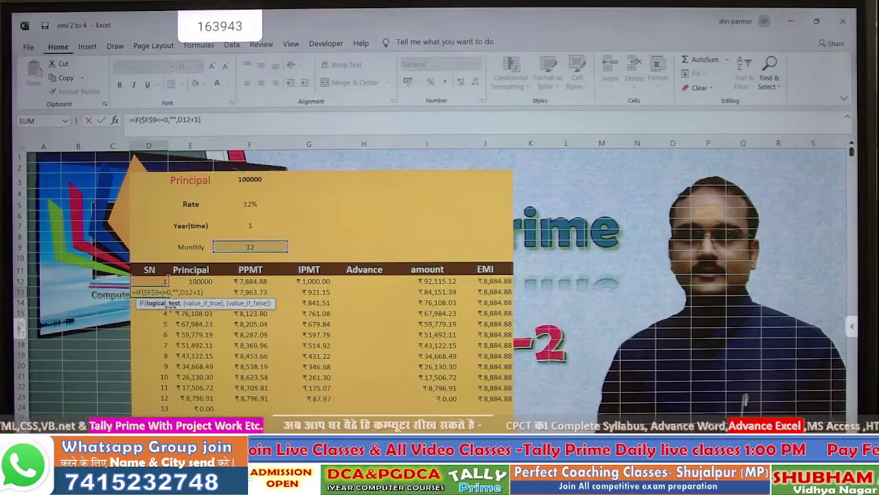
{"action": "key", "text": "BackSpace"}
{"action": "type", "text": ">"}
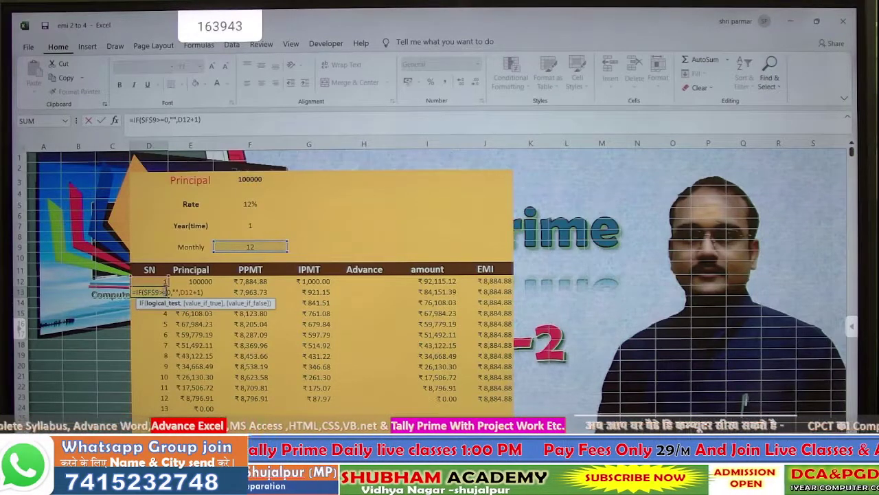
{"action": "key", "text": "Delete"}
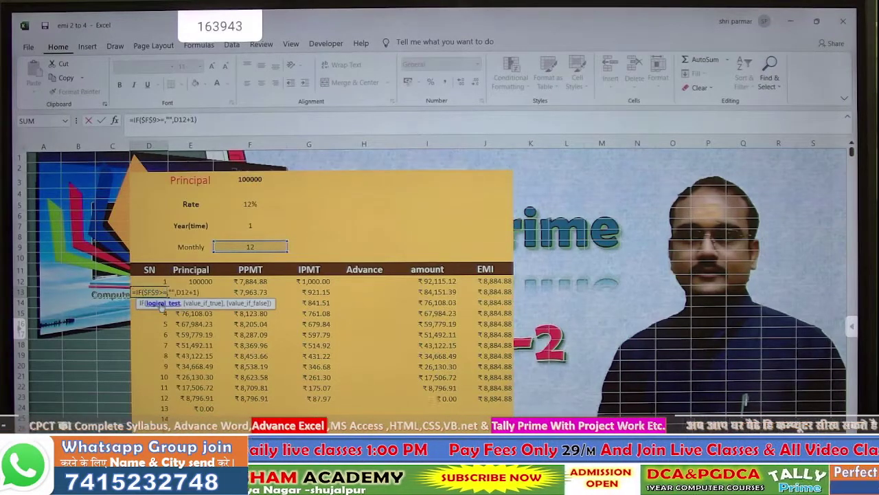
{"action": "type", "text": "1"}
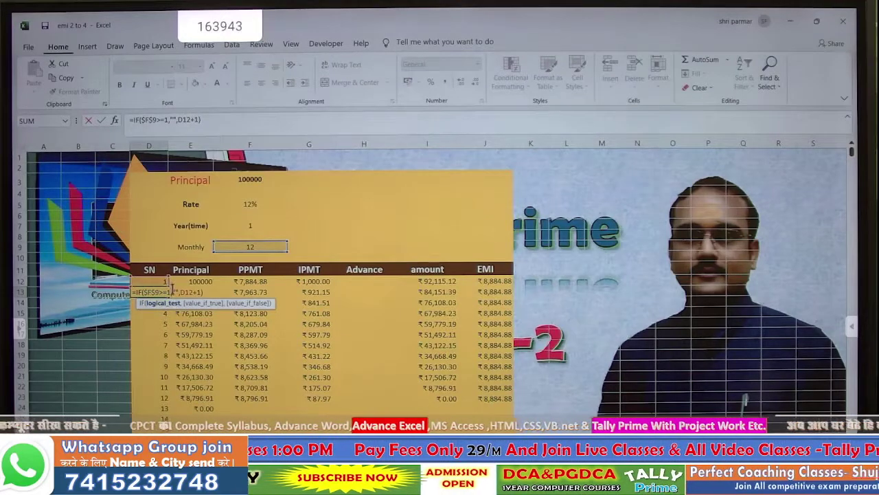
{"action": "left_click", "coordinate": [174, 291]}
{"action": "key", "text": "Delete"}
{"action": "key", "text": "Delete"}
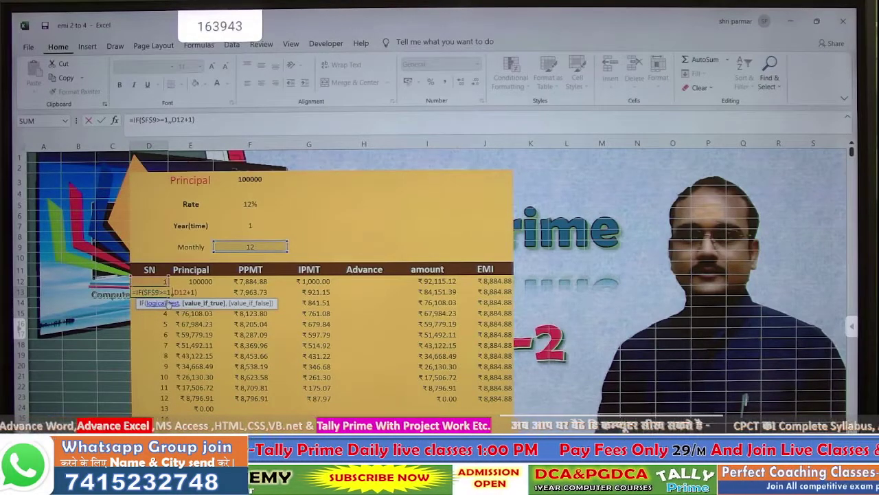
Delete the whole serial-number formula from D13, leaving the cell empty.
{"action": "key", "text": "BackSpace"}
{"action": "key", "text": "BackSpace"}
{"action": "key", "text": "BackSpace"}
{"action": "key", "text": "BackSpace"}
{"action": "key", "text": "BackSpace"}
{"action": "key", "text": "BackSpace"}
{"action": "key", "text": "BackSpace"}
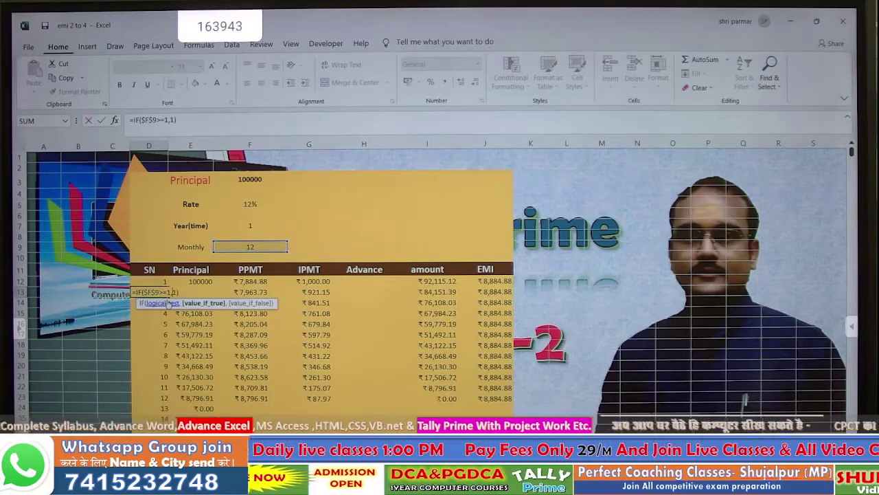
{"action": "key", "text": "Escape"}
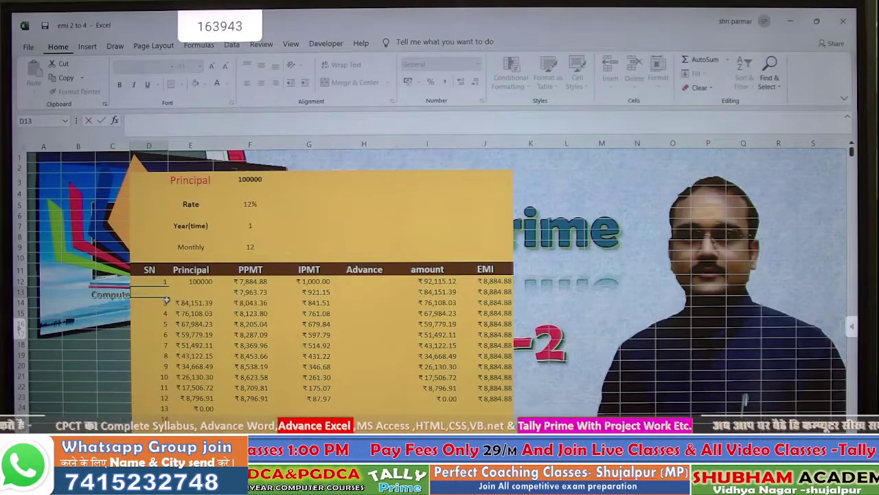
{"action": "key", "text": "Return"}
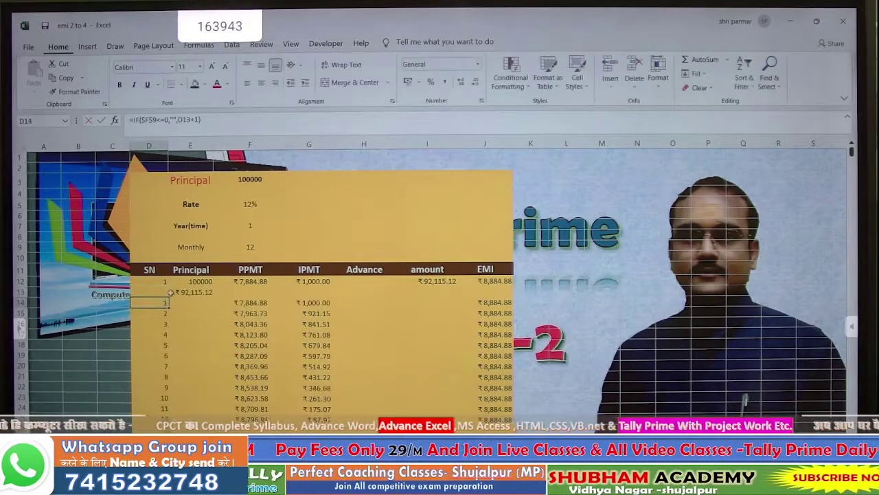
Begin a new IF formula in the empty serial-number cell D13.
{"action": "key", "text": "Up"}
{"action": "type", "text": "="}
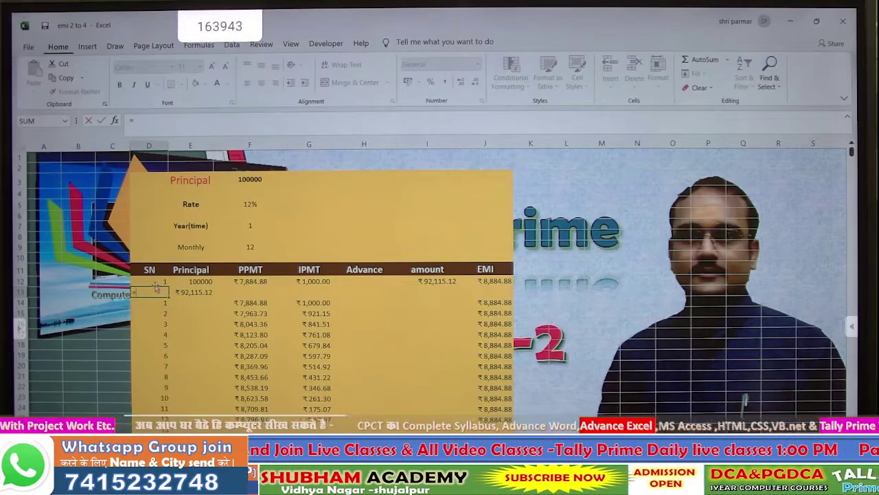
{"action": "type", "text": "if("}
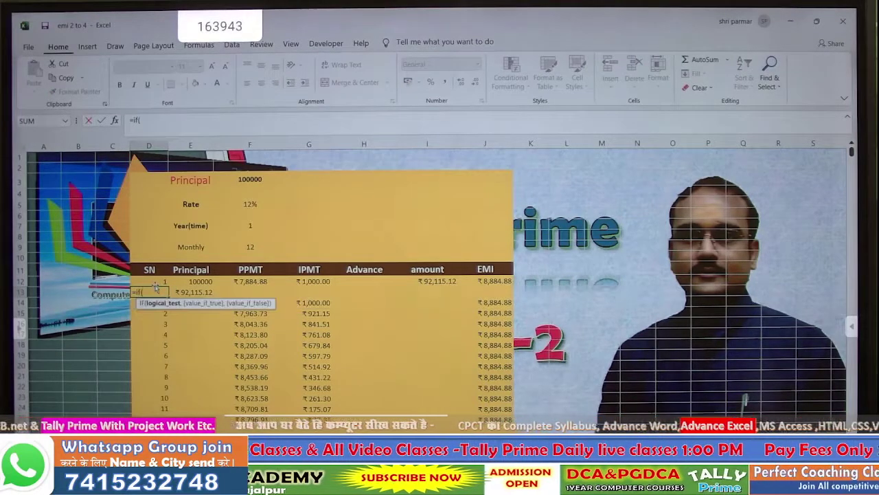
{"action": "left_click", "coordinate": [154, 280]}
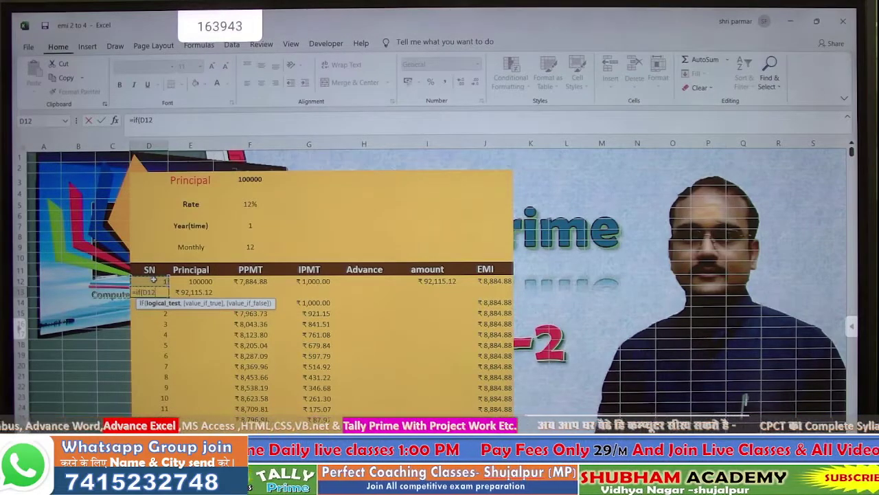
{"action": "key", "text": "BackSpace"}
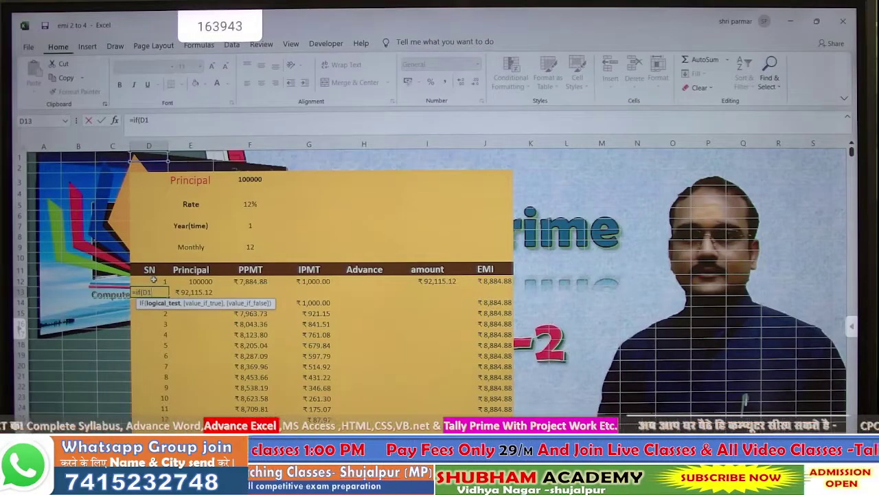
{"action": "key", "text": "BackSpace"}
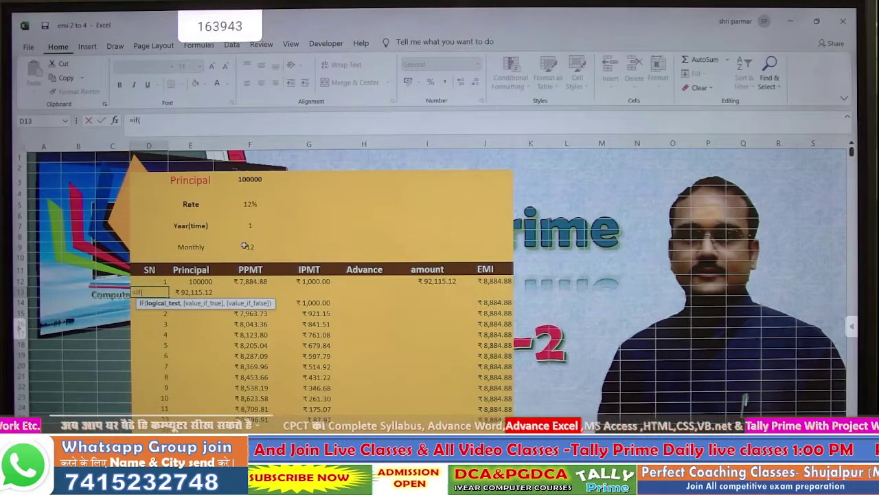
{"action": "left_click", "coordinate": [244, 246]}
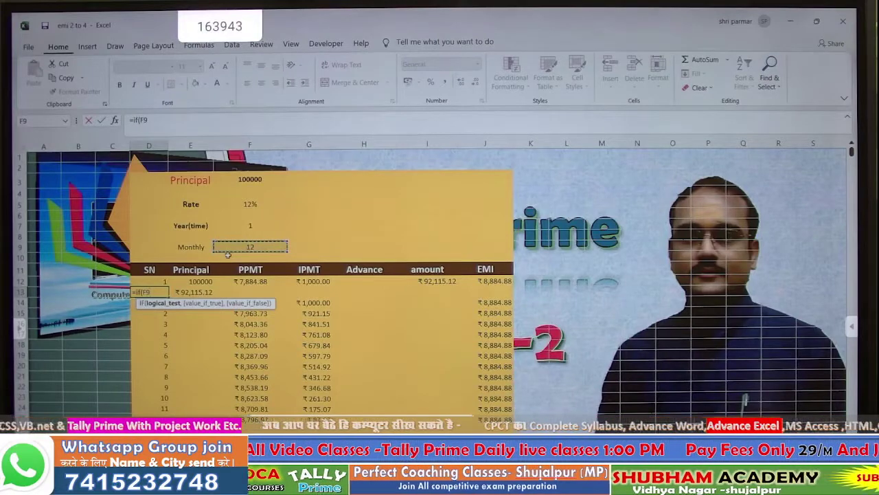
{"action": "key", "text": "BackSpace"}
{"action": "key", "text": "BackSpace"}
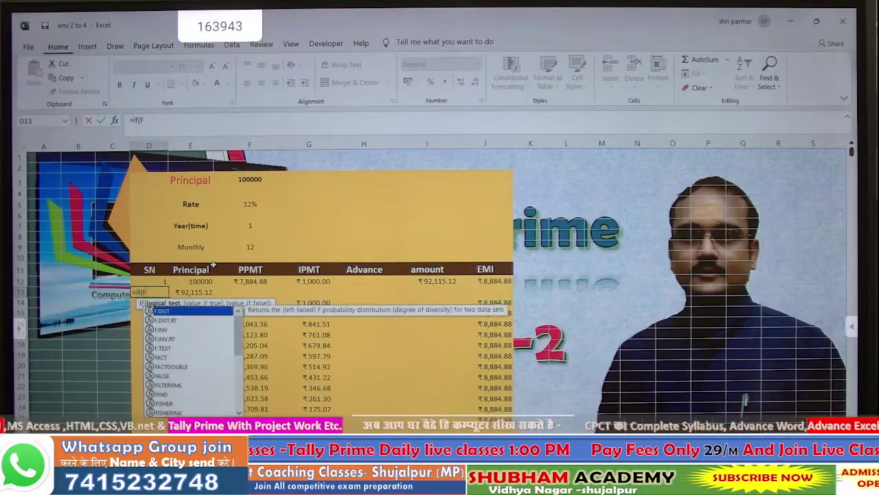
{"action": "key", "text": "BackSpace"}
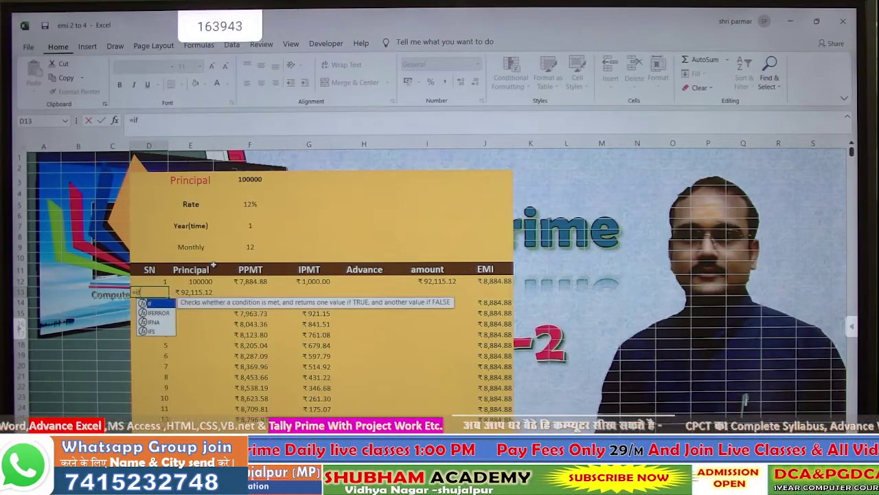
{"action": "type", "text": "("}
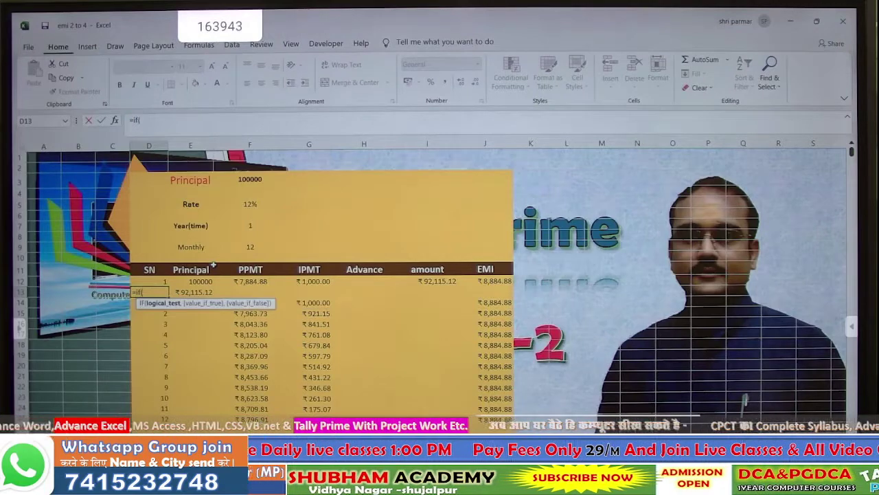
Complete D13's serial-number formula as =IF(D12<=$F$9,D12+1,"") with an absolute reference to the Monthly cell.
{"action": "left_click", "coordinate": [153, 282]}
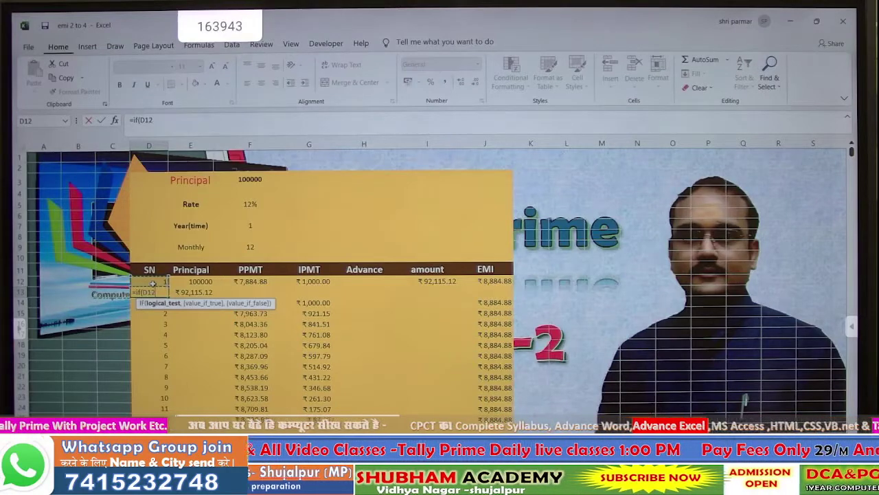
{"action": "type", "text": "<="}
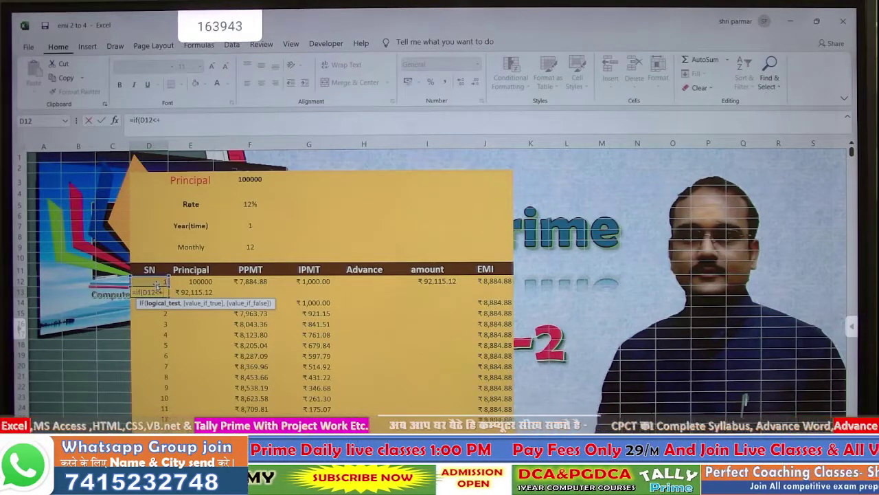
{"action": "left_click", "coordinate": [242, 248]}
{"action": "key", "text": "F4"}
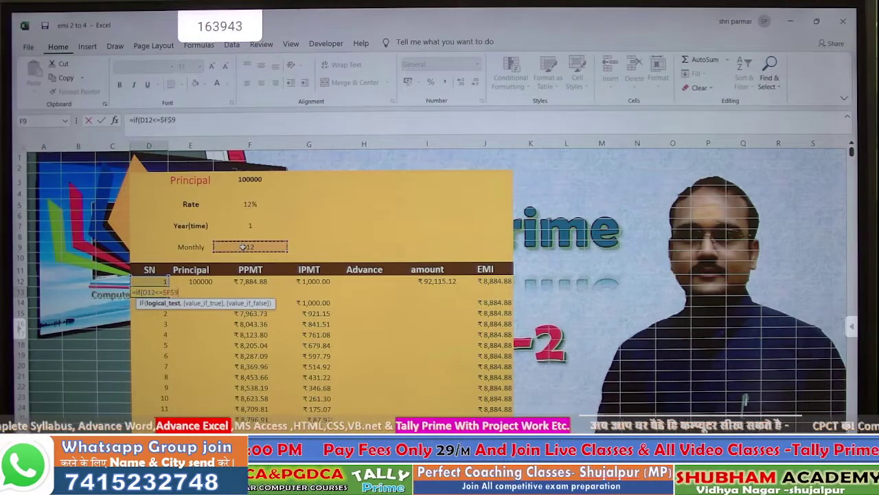
{"action": "type", "text": ","}
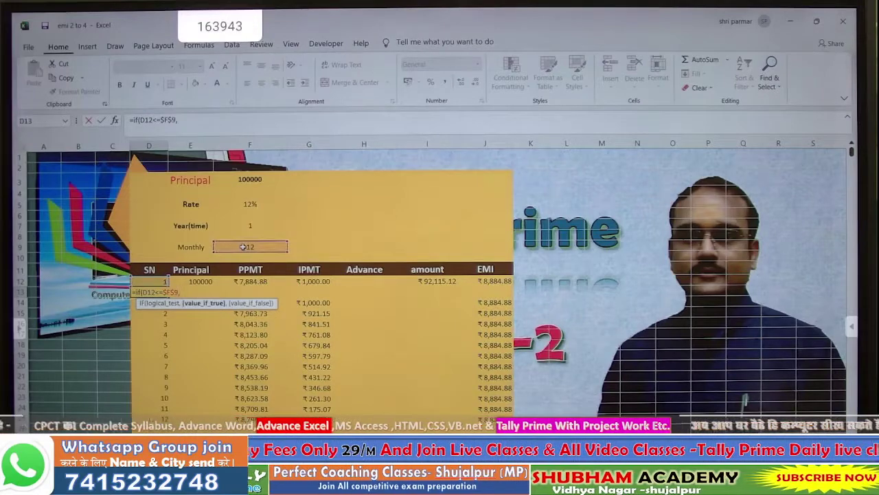
{"action": "left_click", "coordinate": [151, 280]}
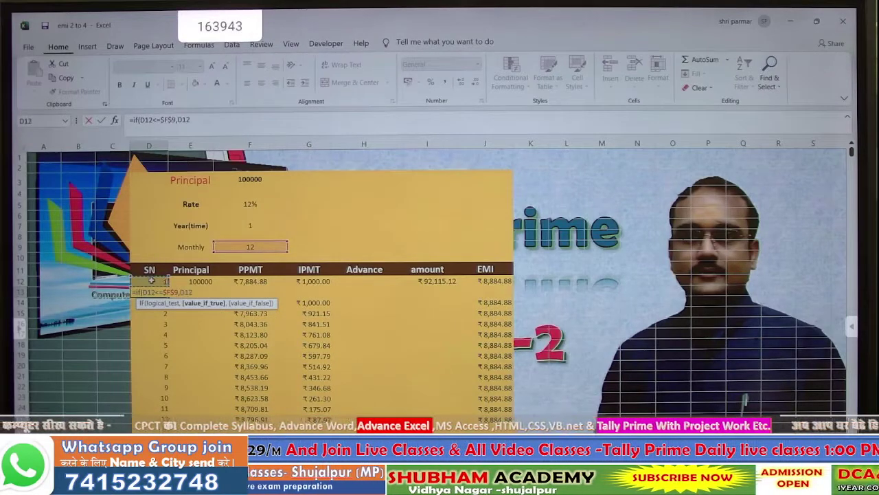
{"action": "type", "text": "+"}
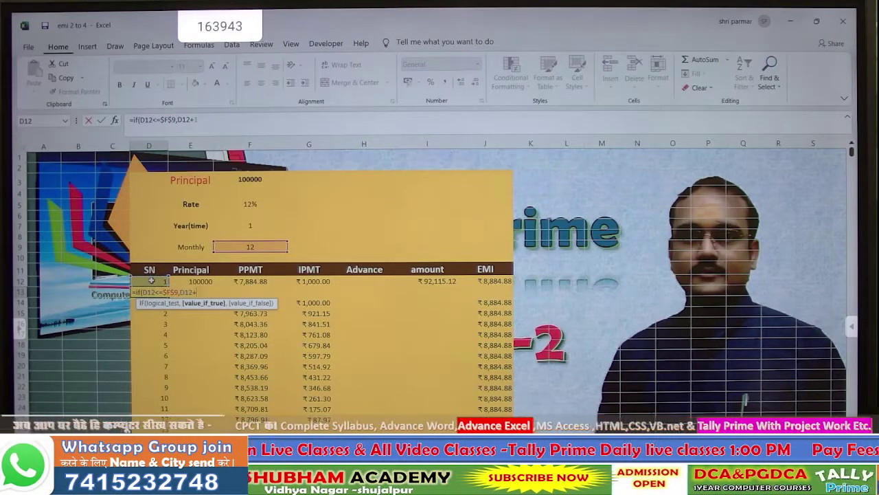
{"action": "type", "text": "1)"}
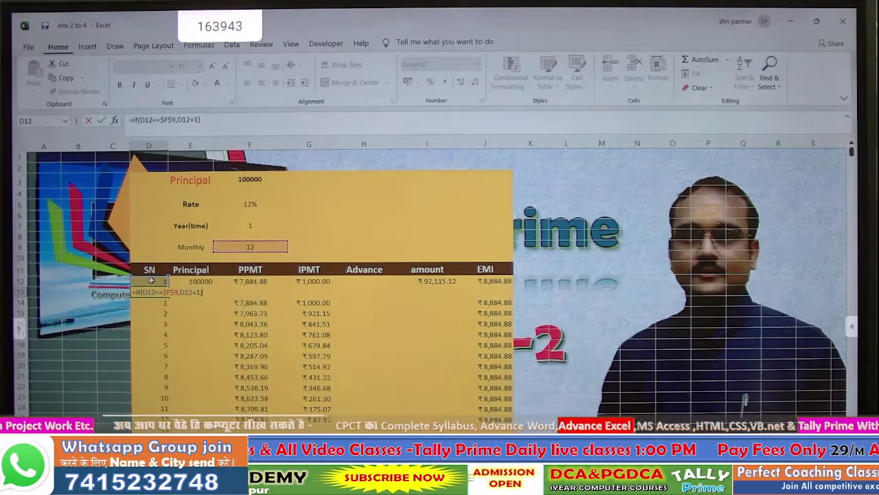
{"action": "key", "text": "BackSpace"}
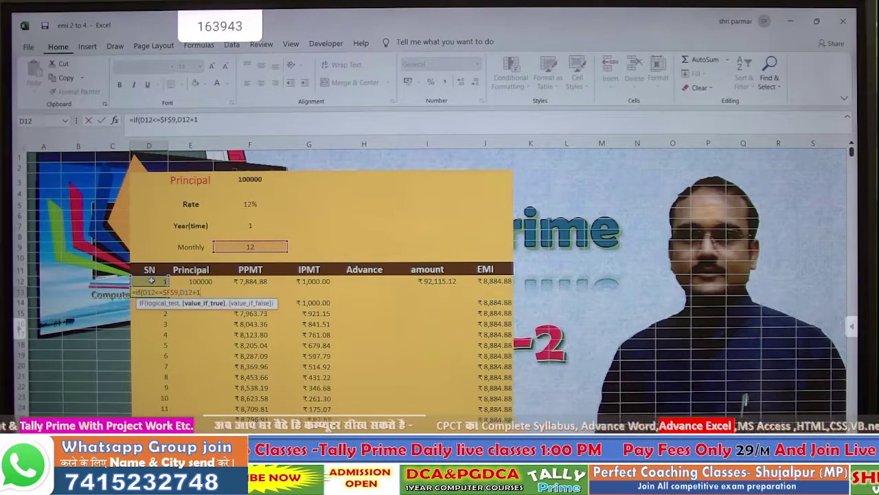
{"action": "type", "text": ",\"\""}
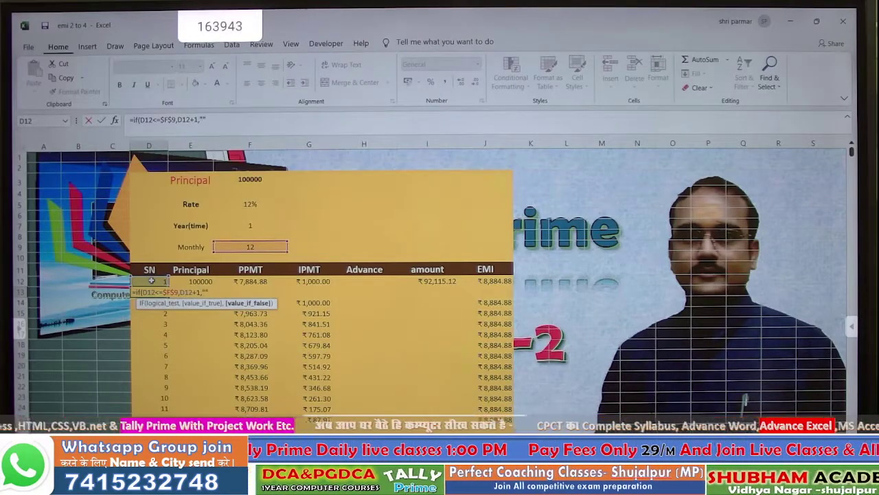
{"action": "type", "text": ")"}
{"action": "key", "text": "Return"}
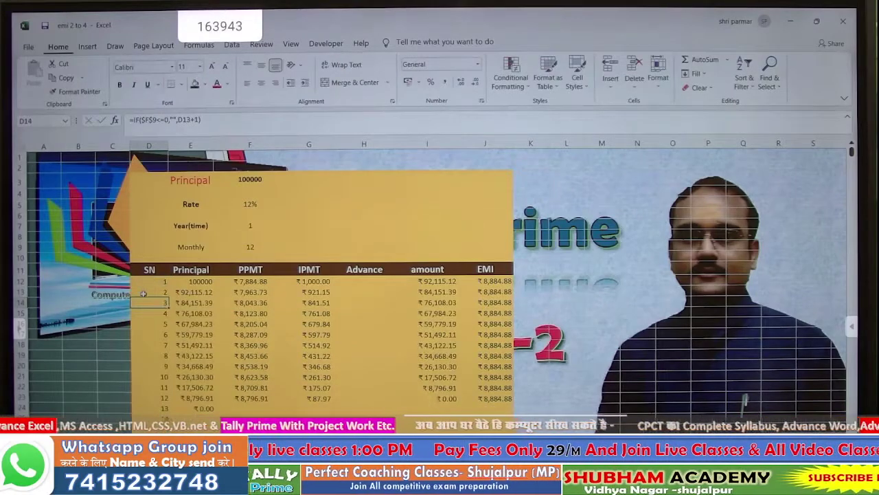
Fill D13's new serial-number formula down the SN column.
{"action": "scroll", "coordinate": [154, 293], "scroll_direction": "down", "scroll_amount": 4}
{"action": "scroll", "coordinate": [153, 293], "scroll_direction": "up", "scroll_amount": 4}
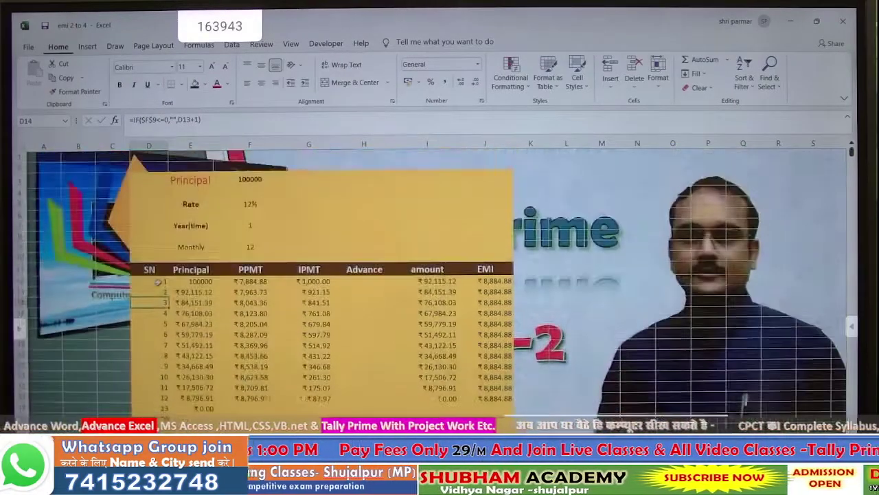
{"action": "scroll", "coordinate": [158, 282], "scroll_direction": "down", "scroll_amount": 1}
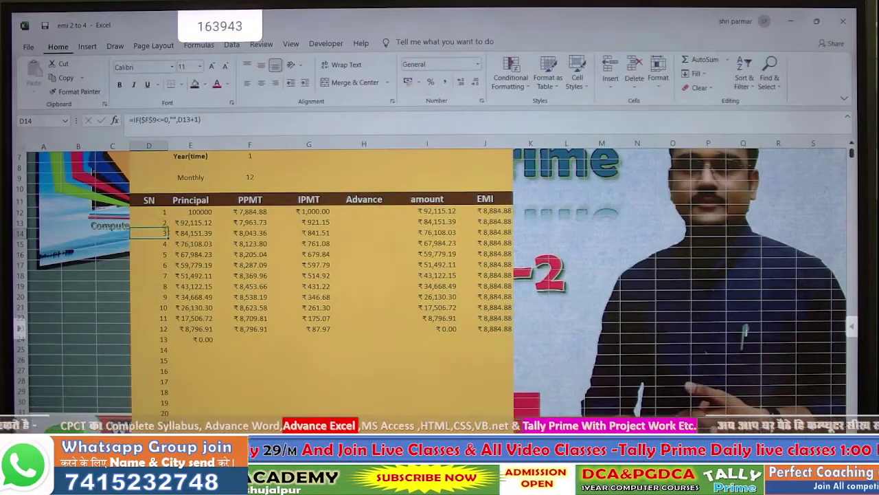
{"action": "left_click", "coordinate": [162, 222]}
{"action": "double_click", "coordinate": [169, 228]}
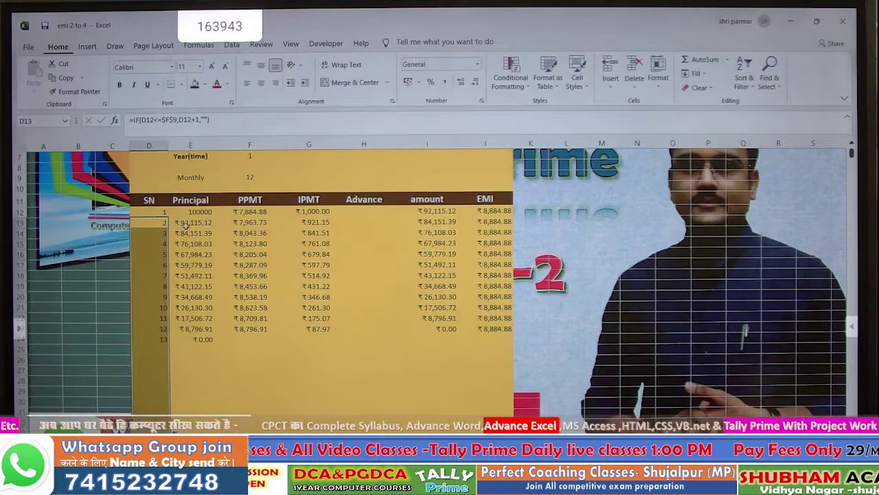
Inspect the principal formula in E24 and the serial-number formulas in D13, D23 and D24.
{"action": "left_click", "coordinate": [192, 340]}
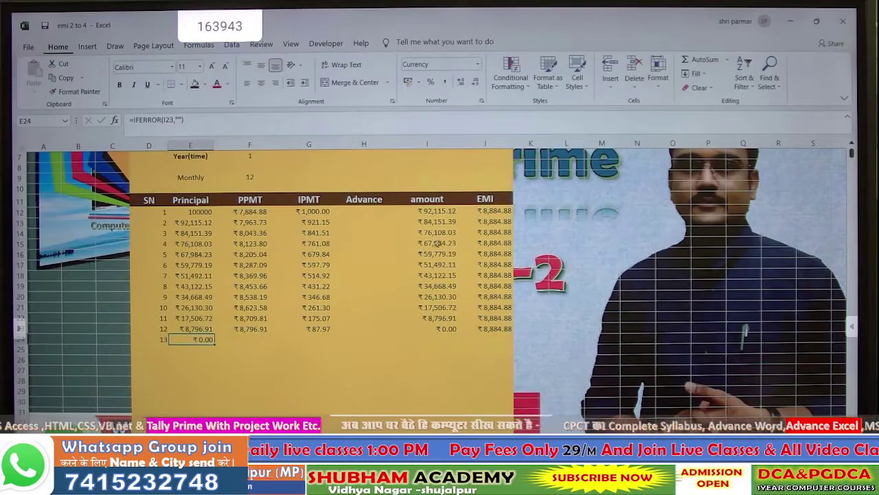
{"action": "scroll", "coordinate": [345, 321], "scroll_direction": "up", "scroll_amount": 2}
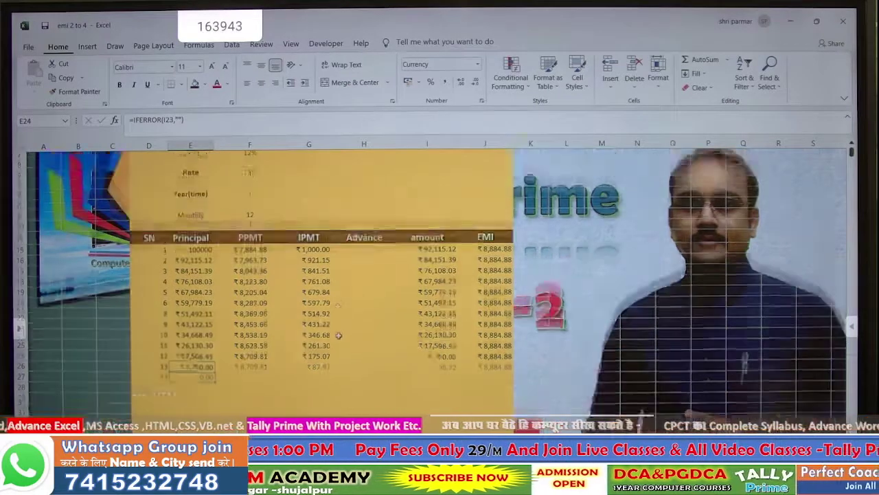
{"action": "left_click", "coordinate": [165, 291]}
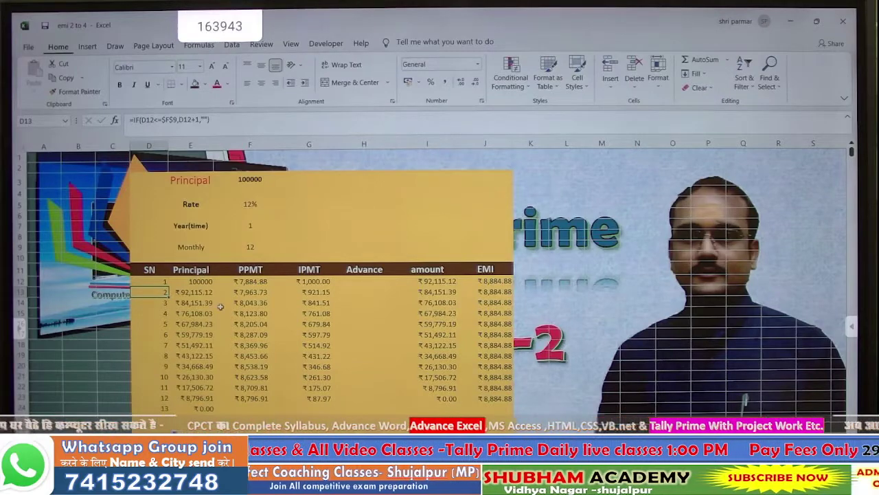
{"action": "left_click", "coordinate": [166, 397]}
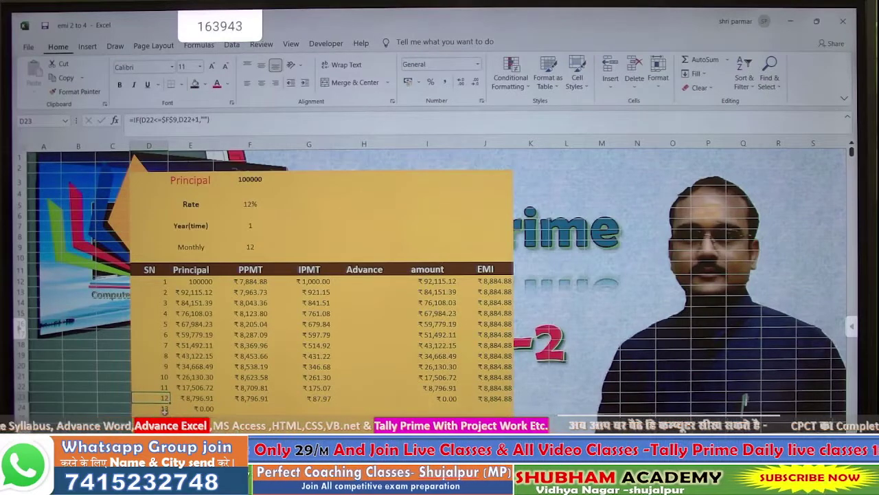
{"action": "left_click", "coordinate": [166, 409]}
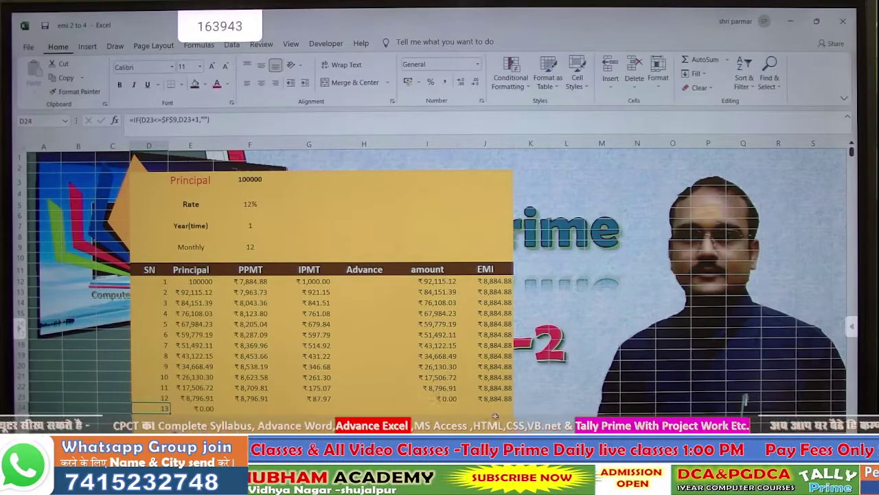
{"action": "left_click", "coordinate": [164, 397]}
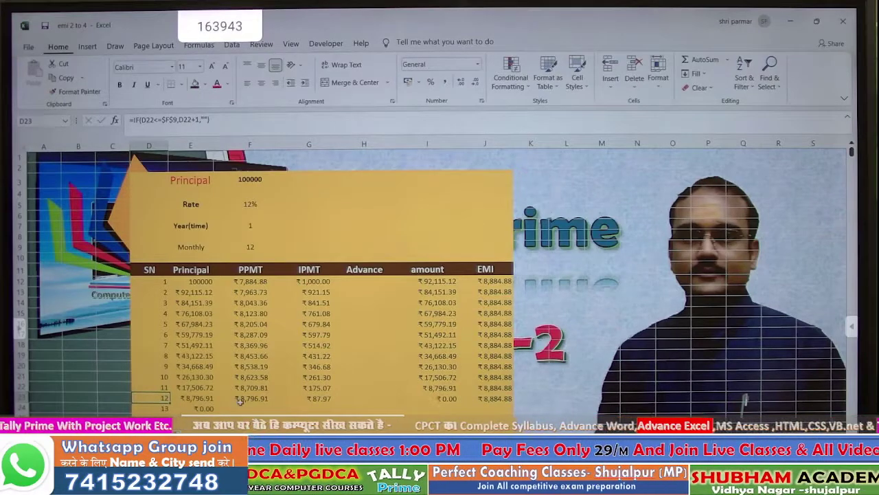
Set the loan term in F7 to 2 years and check the schedule down to its last instalment rows.
{"action": "left_click", "coordinate": [248, 225]}
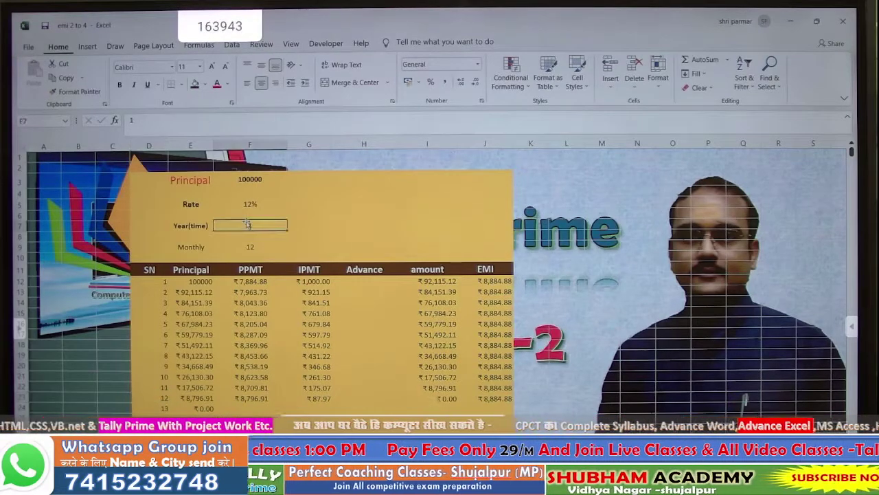
{"action": "type", "text": "2"}
{"action": "key", "text": "Return"}
{"action": "scroll", "coordinate": [193, 316], "scroll_direction": "down", "scroll_amount": 4}
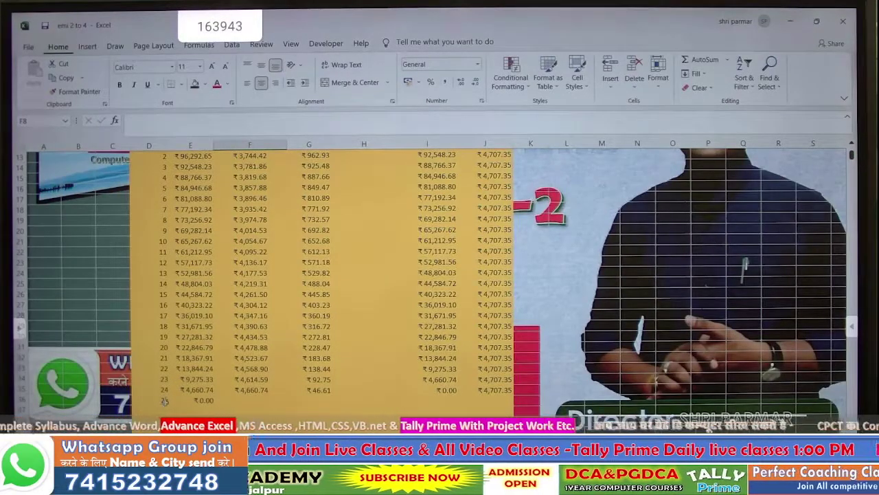
{"action": "scroll", "coordinate": [165, 398], "scroll_direction": "up", "scroll_amount": 4}
Open D13's serial-number formula to review its test and results, and switch to OBS.
{"action": "left_click", "coordinate": [157, 290]}
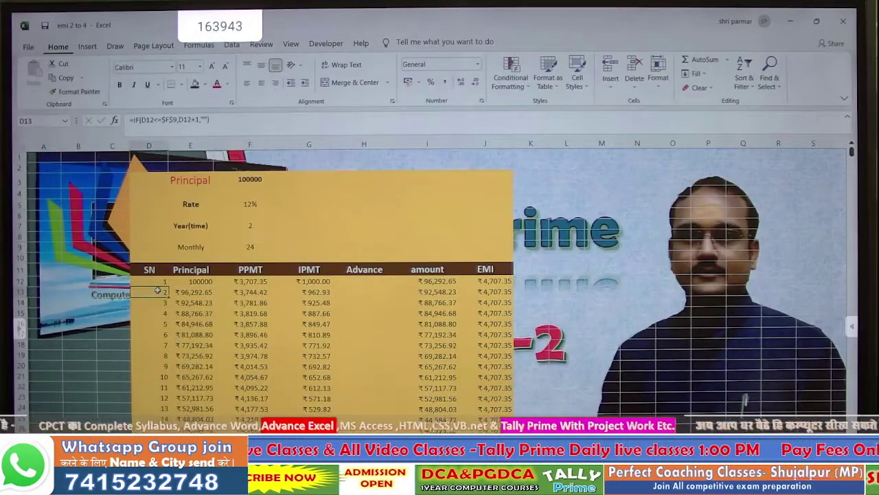
{"action": "double_click", "coordinate": [158, 290]}
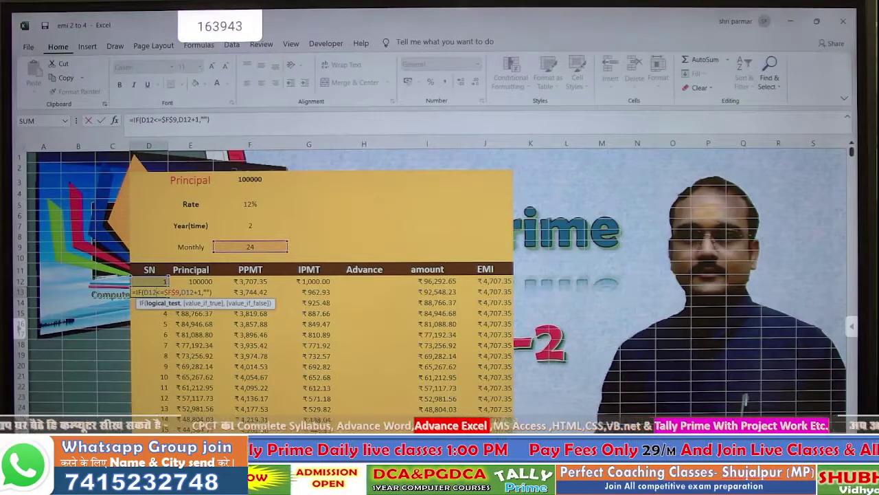
{"action": "key", "text": "alt+Tab"}
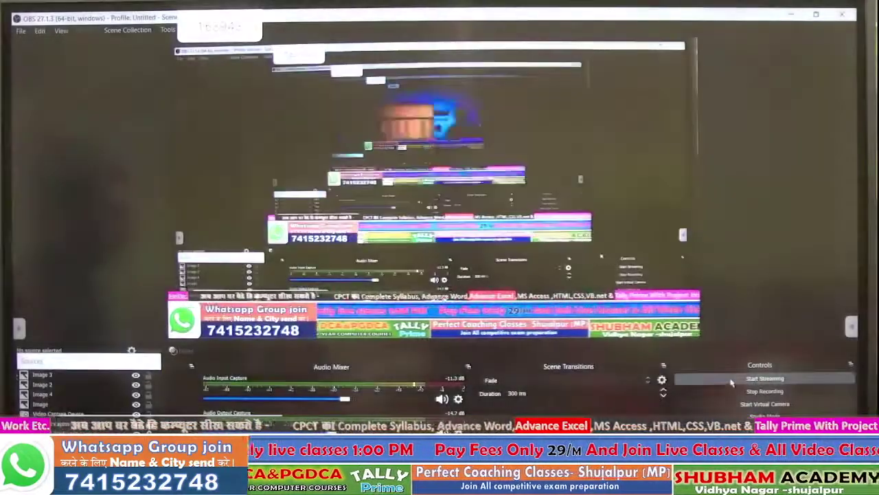